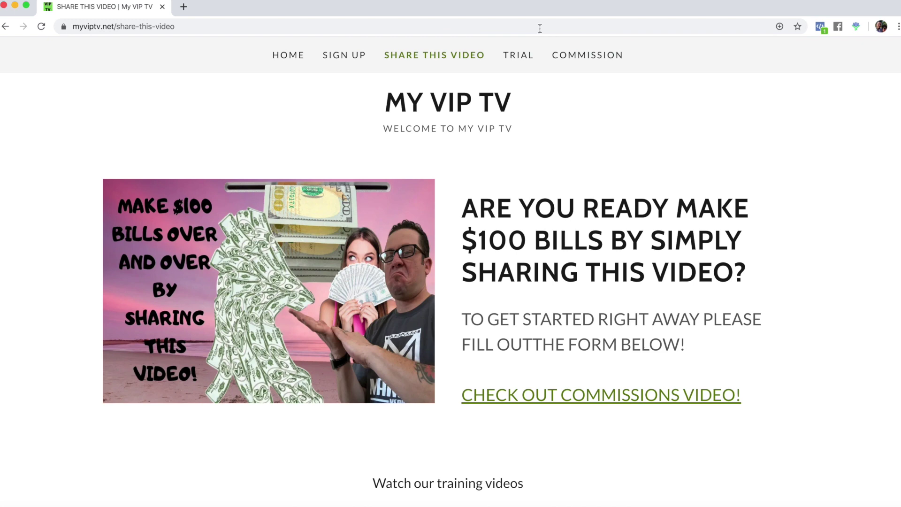
- Review the My VIP TV site's free trial page, including its sign-up form
click(521, 58)
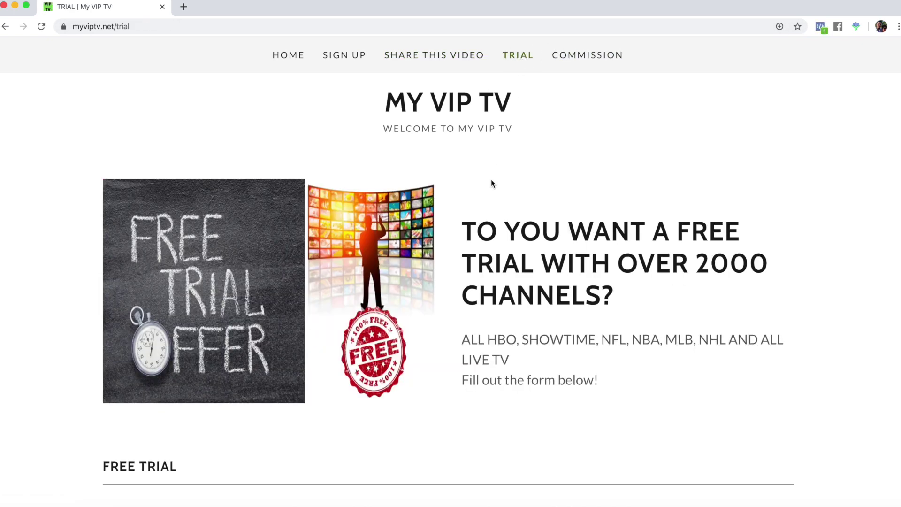
scroll(491, 179, down, 8)
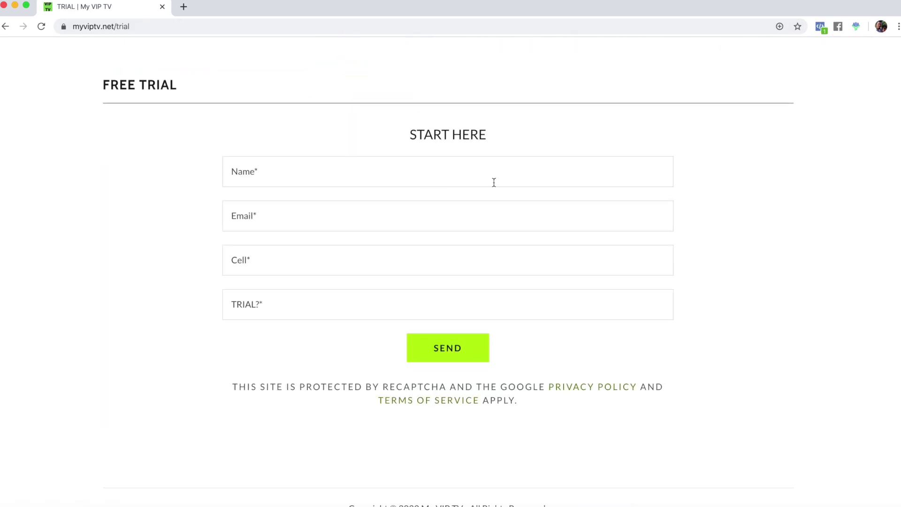
scroll(494, 182, down, 2)
scroll(494, 182, up, 10)
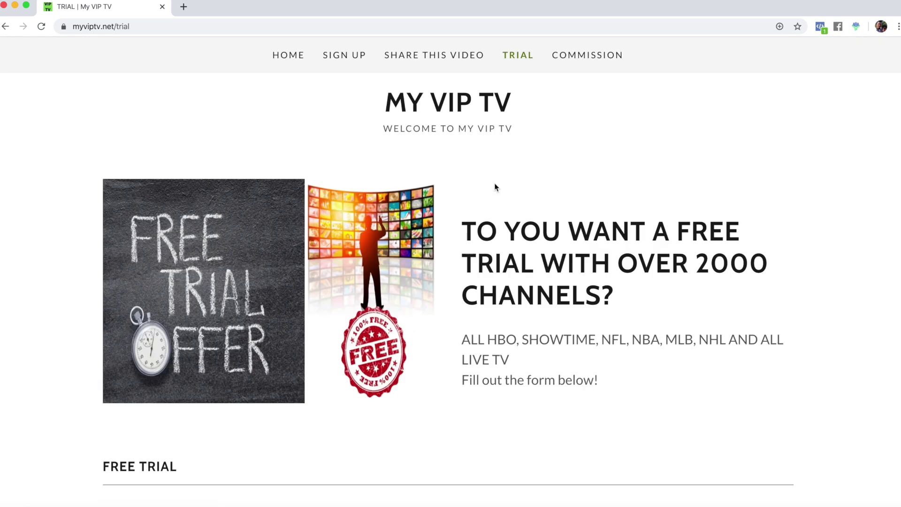
- Review the My VIP TV commission page and follow its get-started link to the sign-up page
click(565, 56)
scroll(482, 232, down, 1)
scroll(482, 236, down, 10)
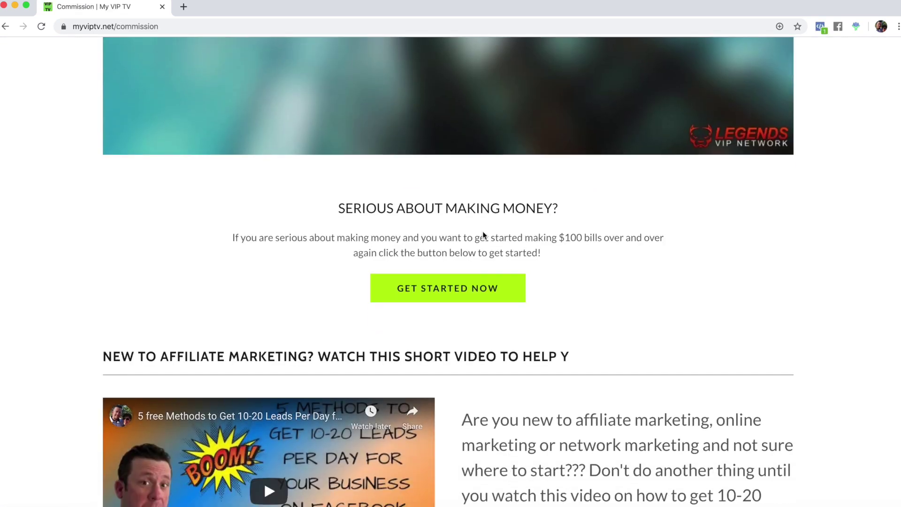
click(454, 289)
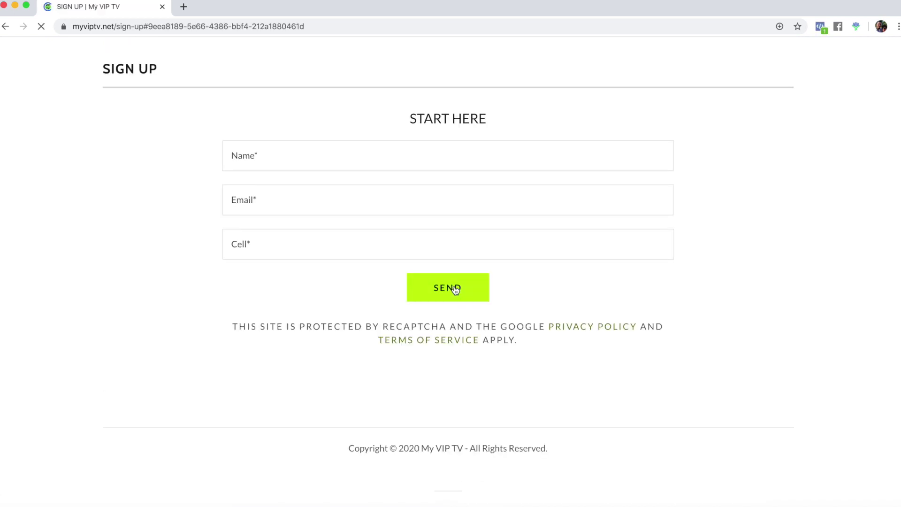
scroll(308, 206, up, 9)
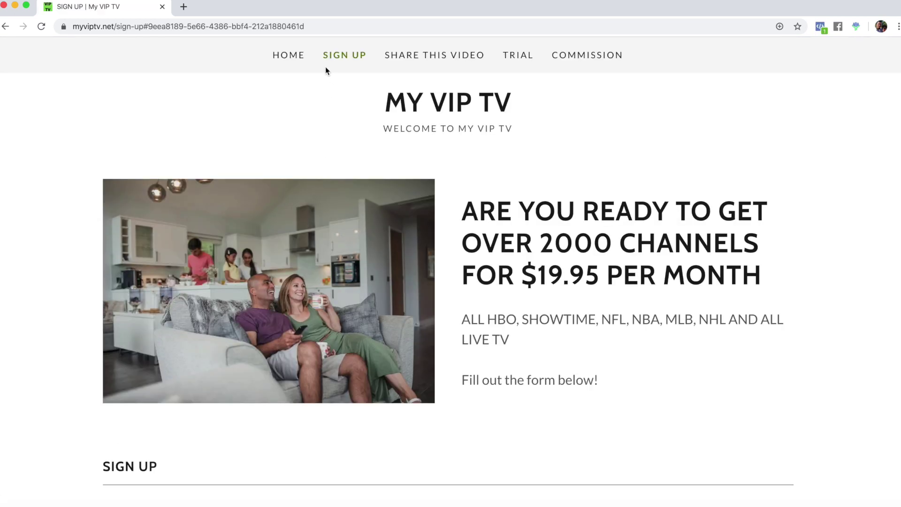
- Review the My VIP TV home page, then follow its start-here link and examine the start-up fee page
click(303, 56)
scroll(291, 249, down, 5)
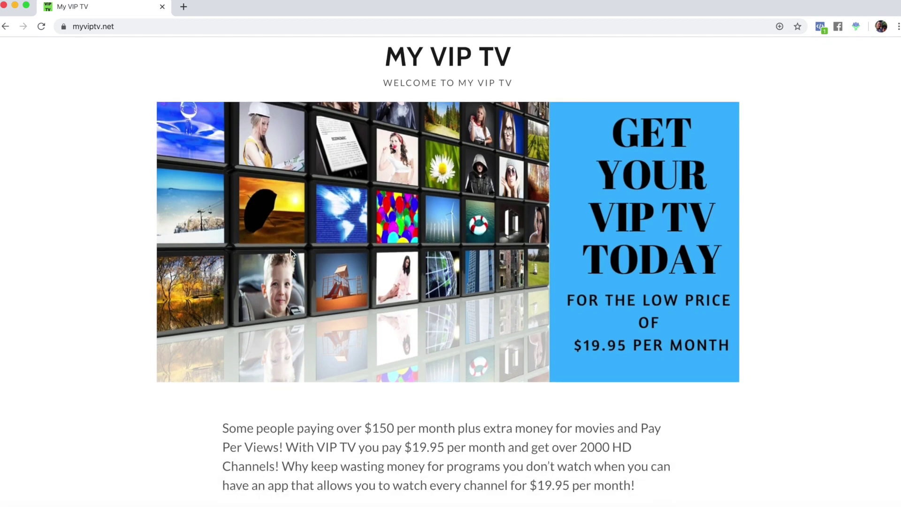
scroll(291, 249, down, 9)
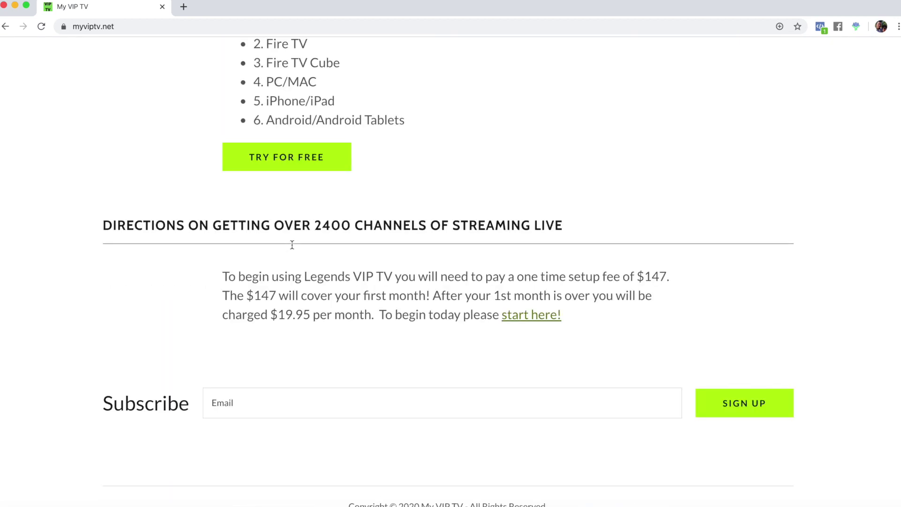
click(524, 313)
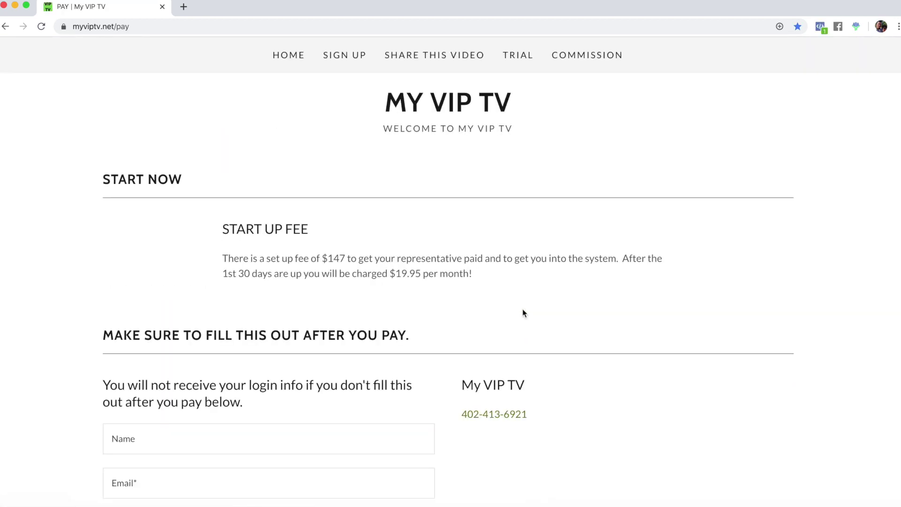
scroll(492, 294, down, 5)
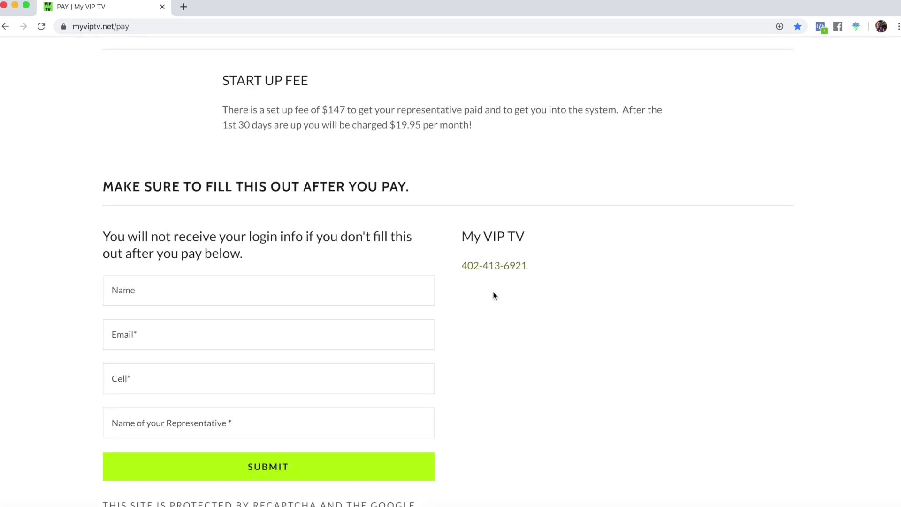
scroll(493, 295, down, 12)
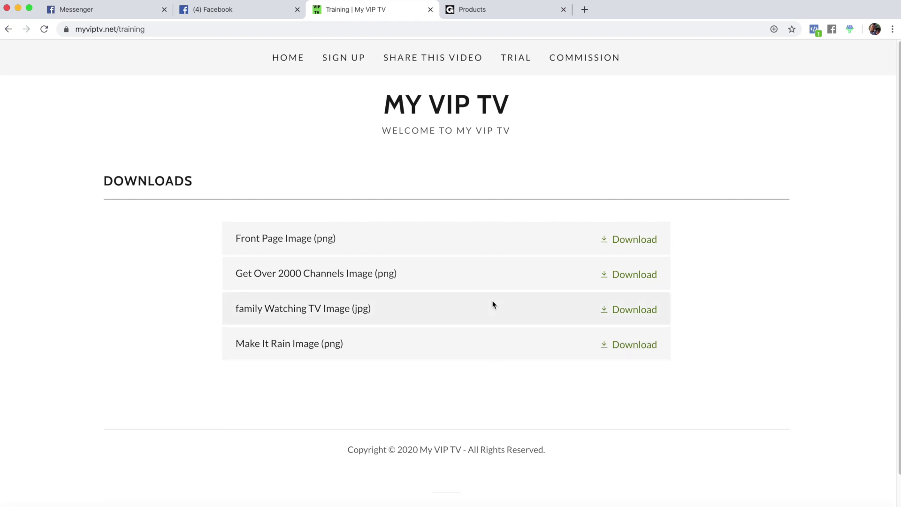
click(583, 11)
text(godaddy.com)
key(Return)
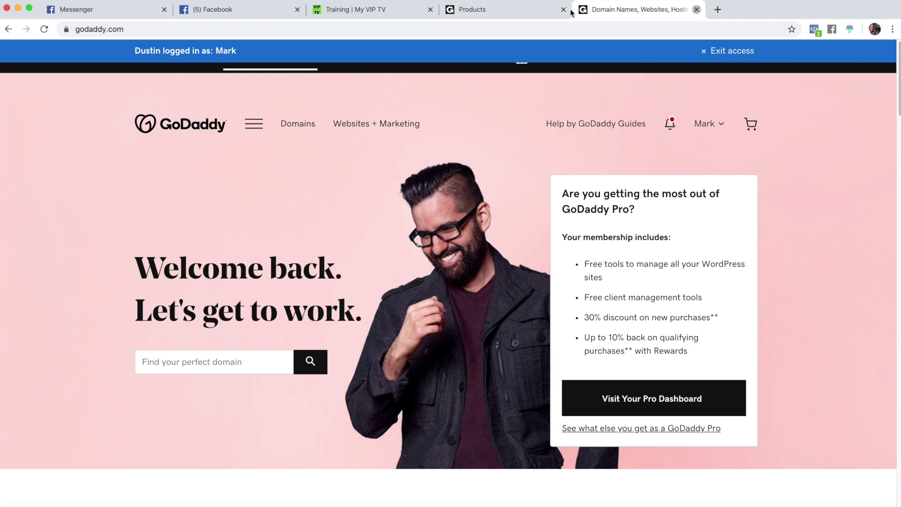
click(697, 9)
- From the GoDaddy products list, start a free Website Builder trial for vipstreamingtv.net as a new site
click(535, 13)
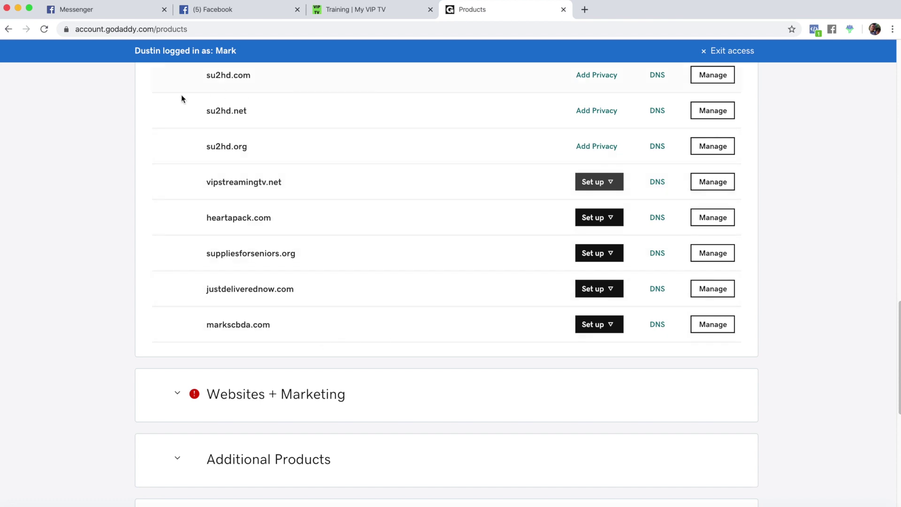
click(599, 182)
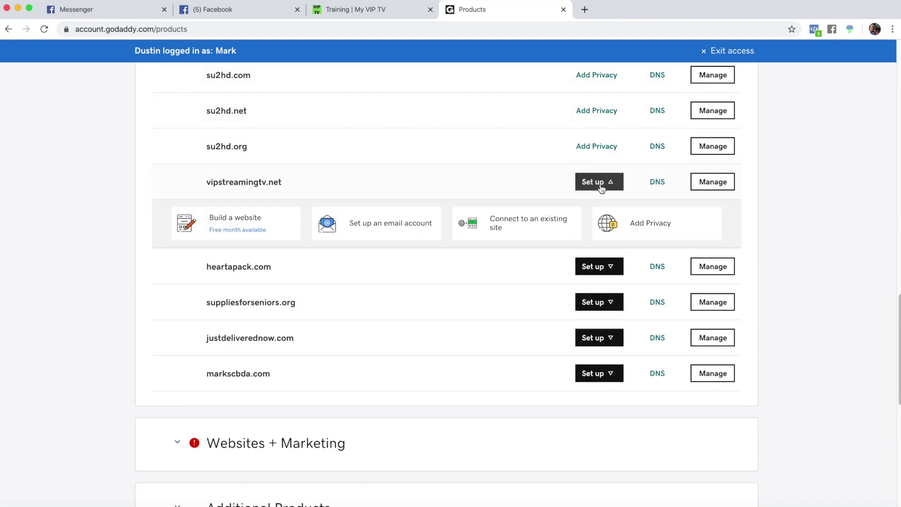
click(237, 229)
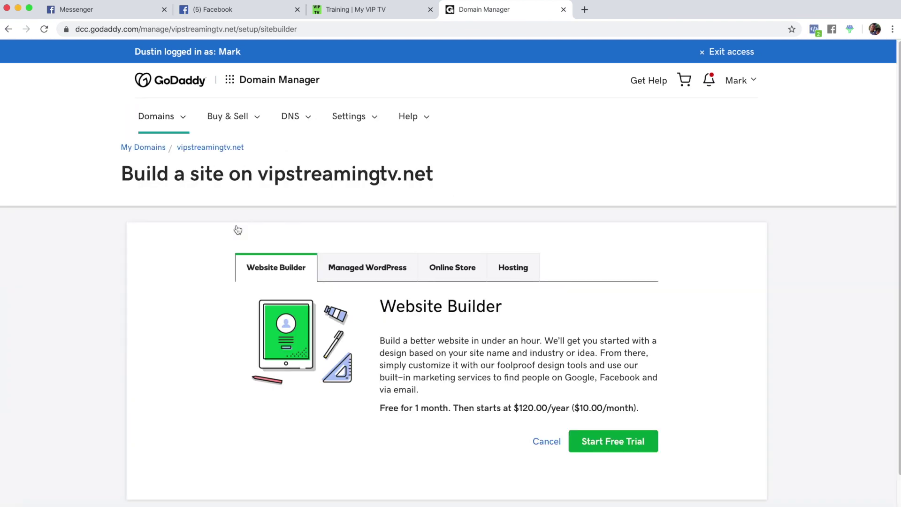
scroll(194, 280, down, 2)
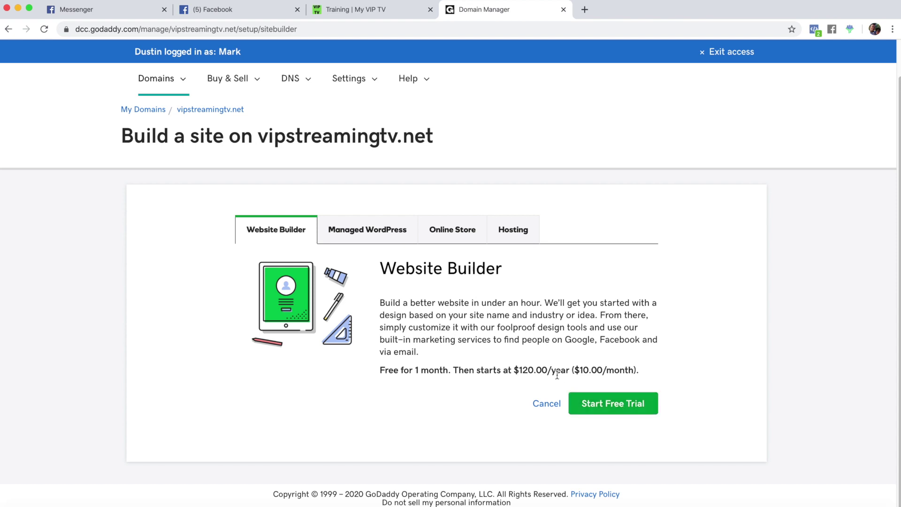
click(595, 413)
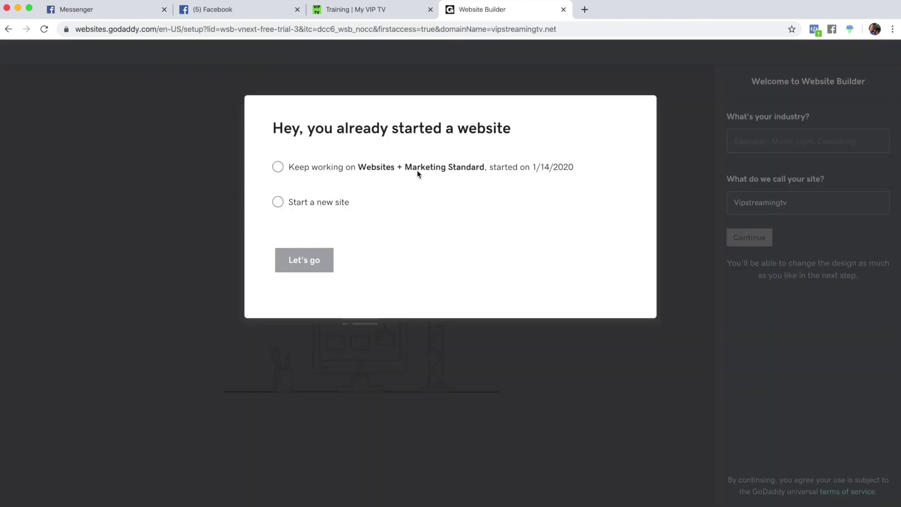
click(278, 203)
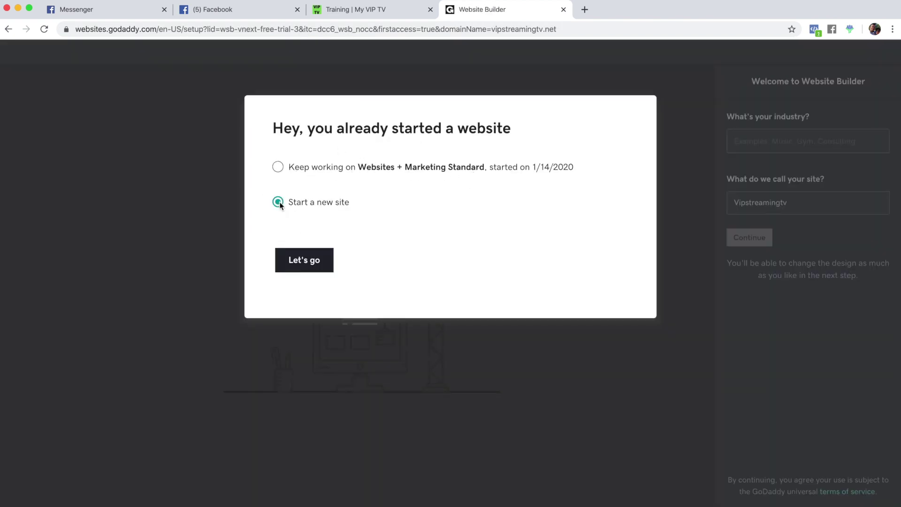
click(305, 257)
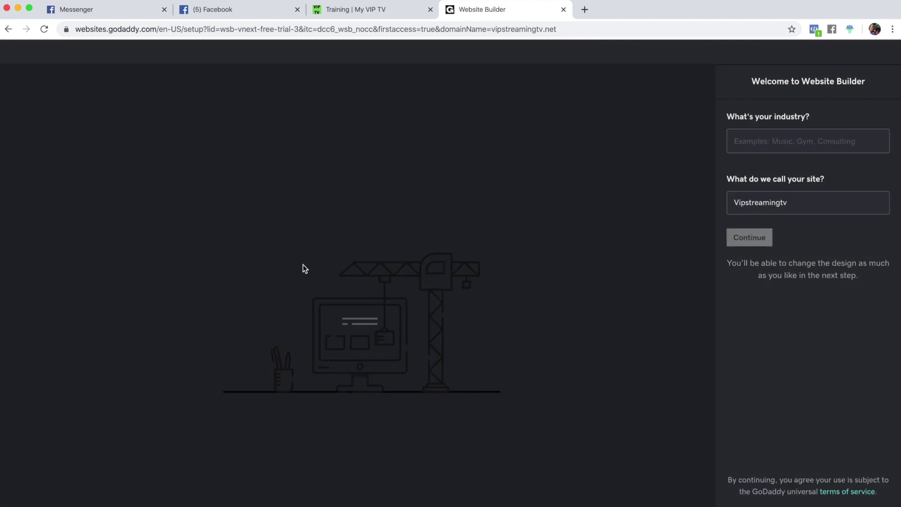
- Search the industry choices for "MY VIP TV" and set the site's industry to Television Station
click(743, 143)
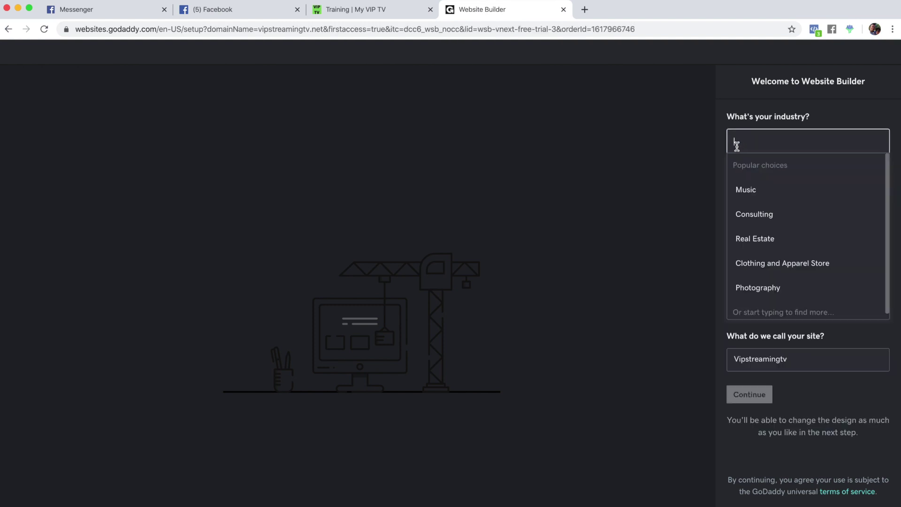
click(356, 13)
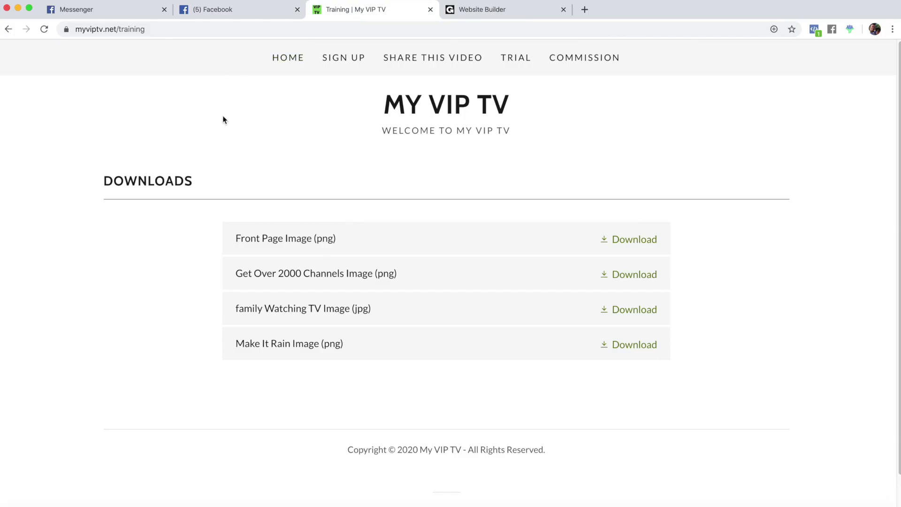
click(278, 63)
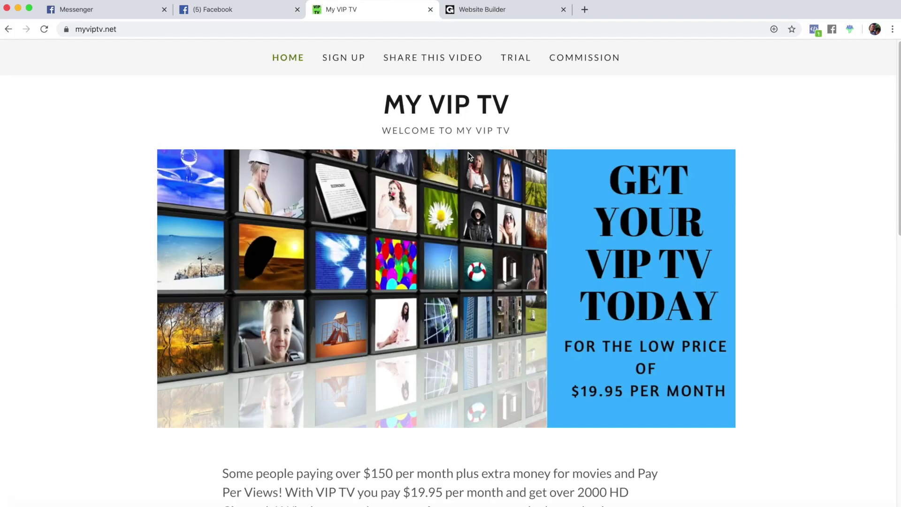
click(488, 11)
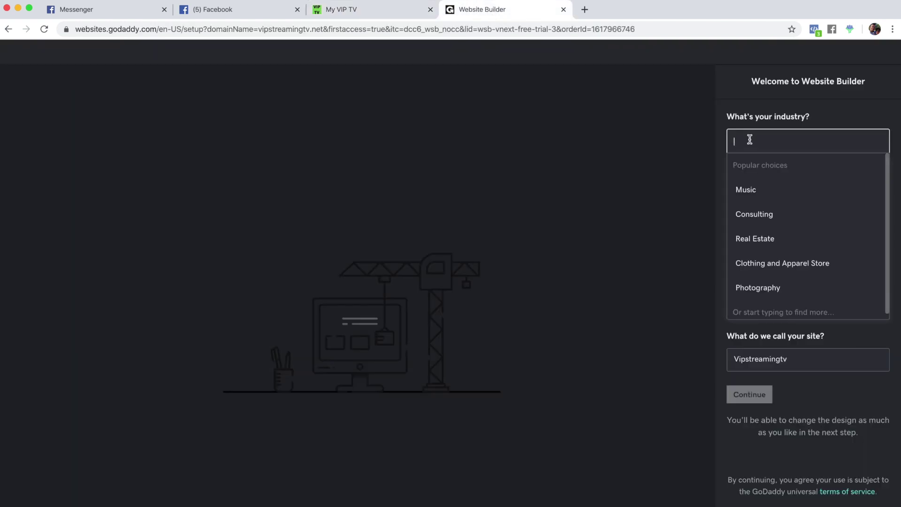
text(MY VIP )
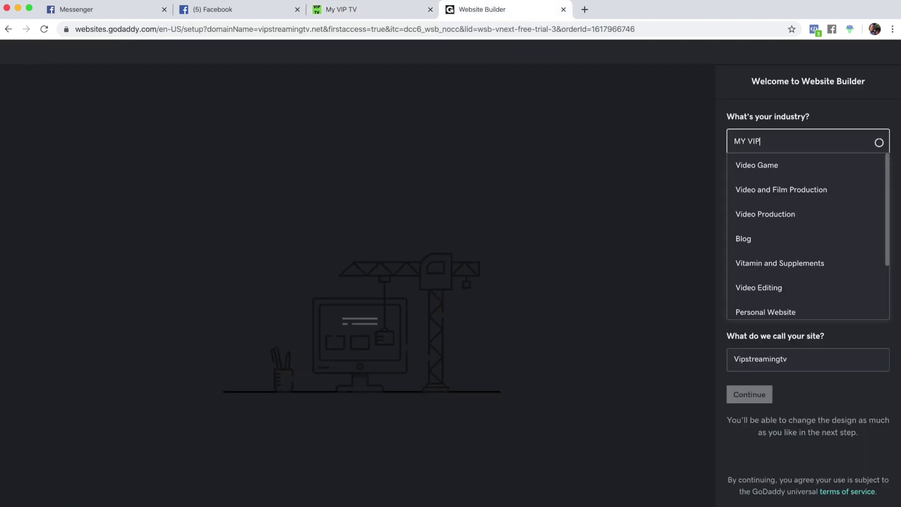
text(TV)
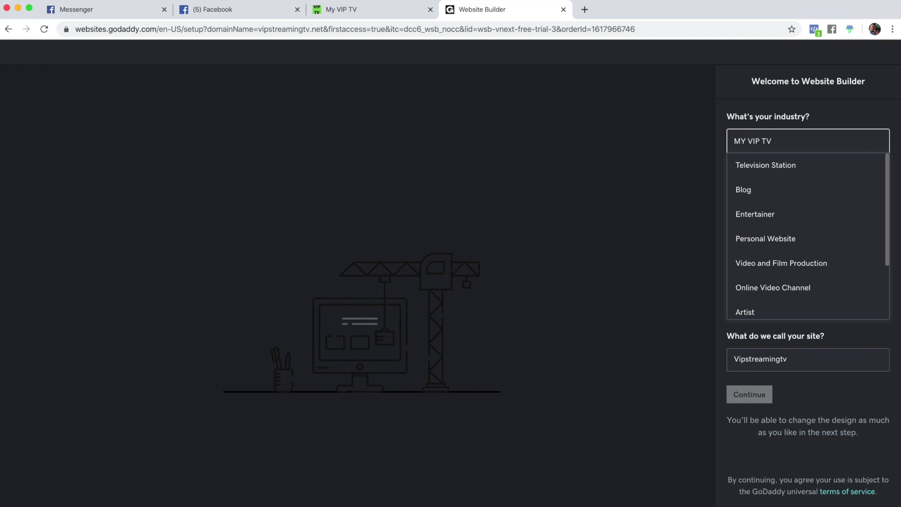
click(768, 168)
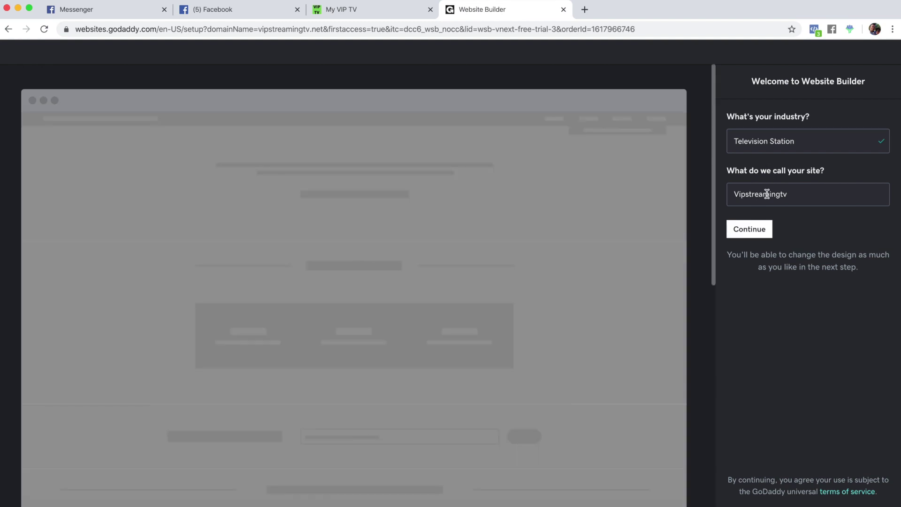
- Name the site "VIP STREAMING TV", continue to the site editor and dismiss its introductory tip
click(745, 195)
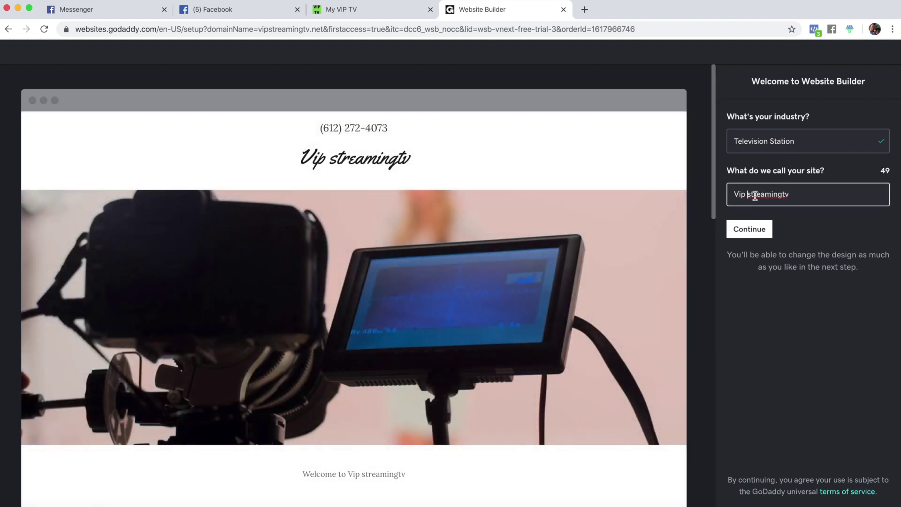
double_click(741, 193)
key(super+a)
text(VIP STREAMING TV)
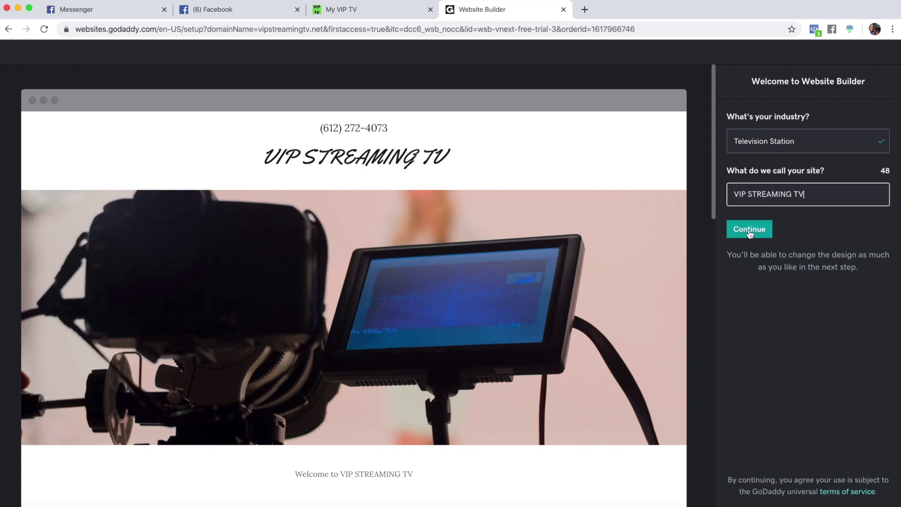
click(749, 229)
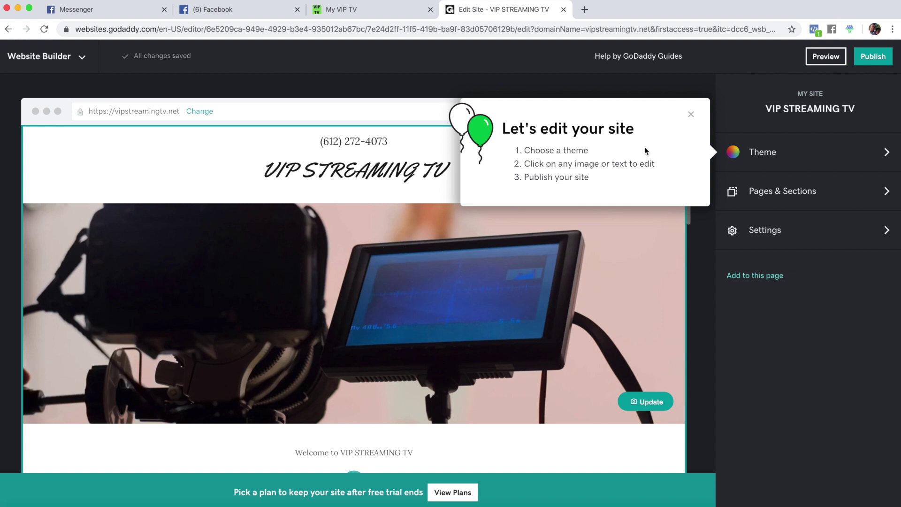
click(691, 114)
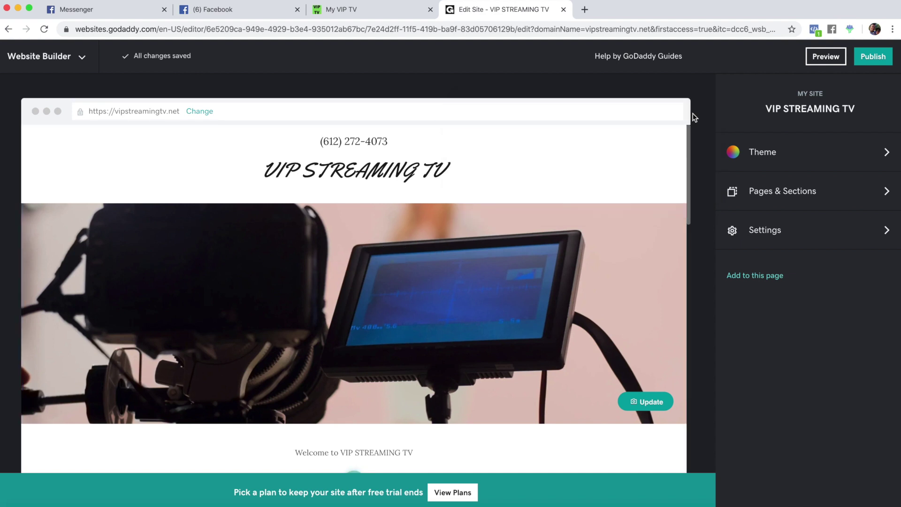
- Browse the alternative looks for the site and change its theme from the current one to Clarity
click(773, 153)
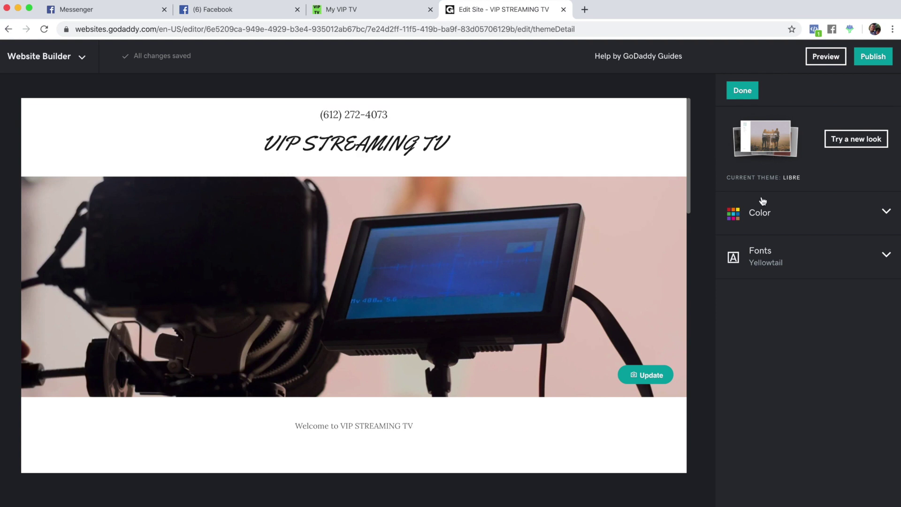
click(839, 147)
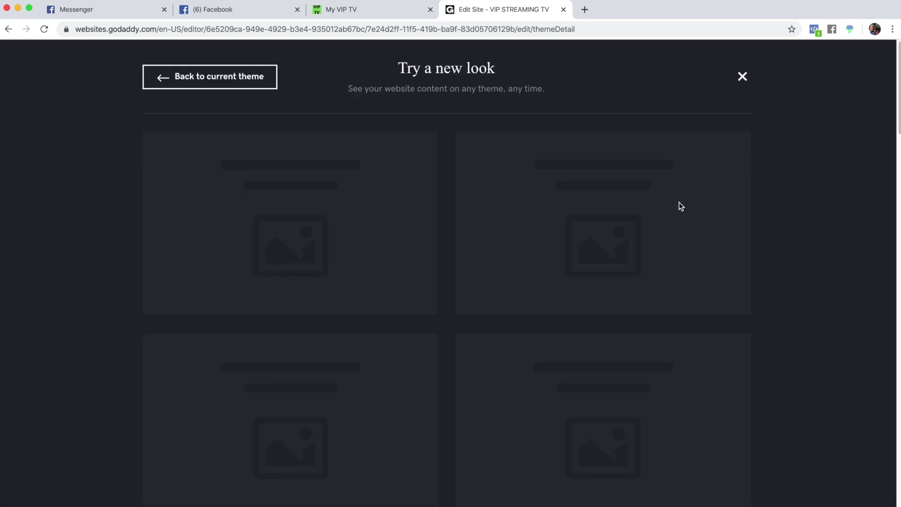
scroll(547, 241, down, 8)
scroll(547, 240, down, 1)
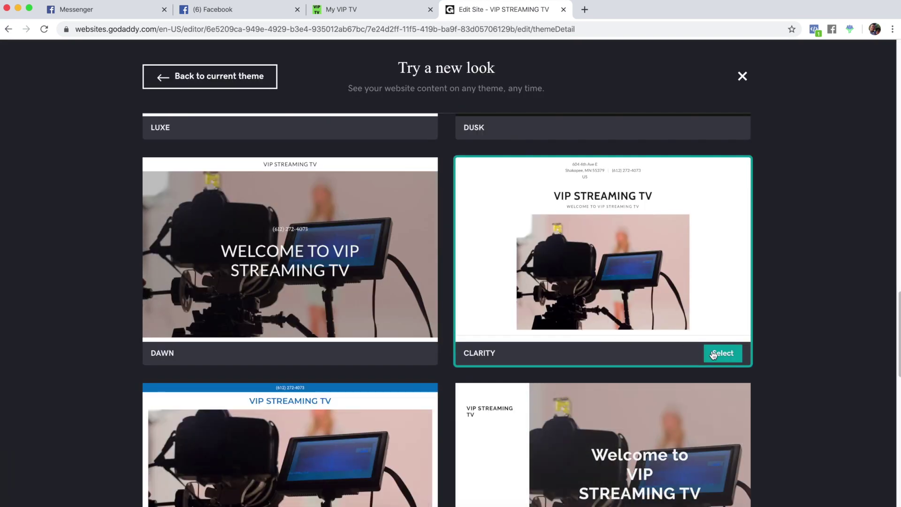
scroll(551, 331, down, 8)
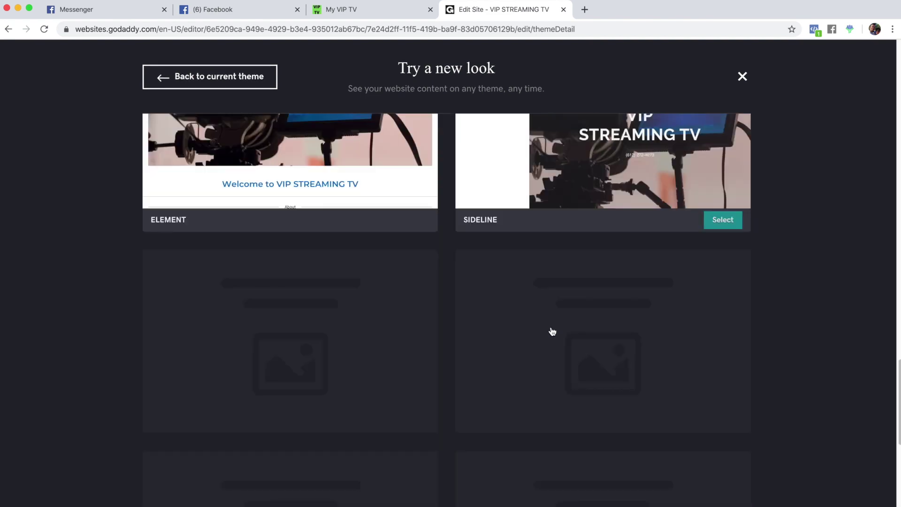
scroll(582, 373, up, 9)
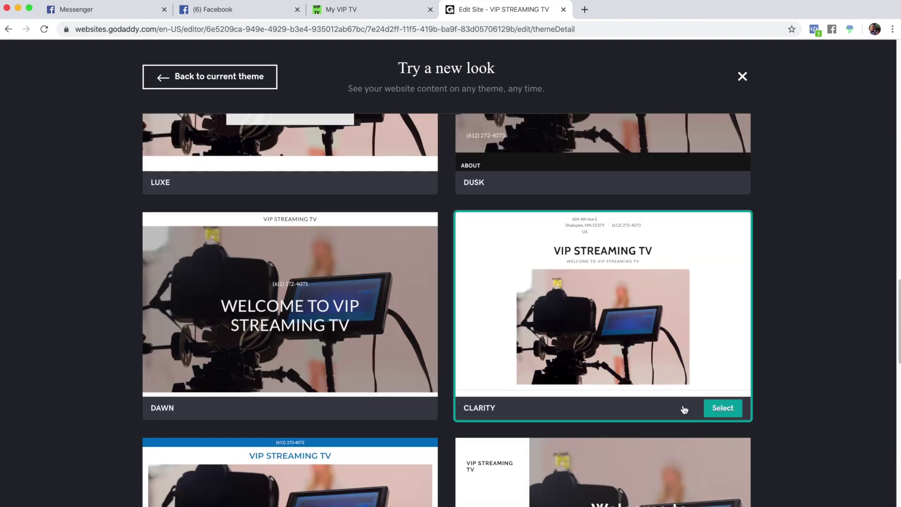
click(717, 409)
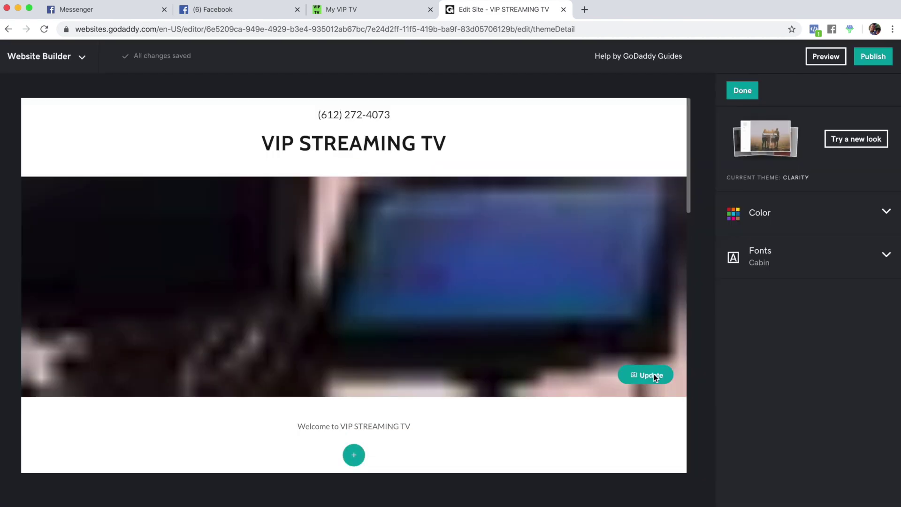
- Delete the About Us and Contact Us sections from the home page, keeping the header and Subscribe sections
click(312, 218)
scroll(271, 232, down, 3)
scroll(271, 231, up, 3)
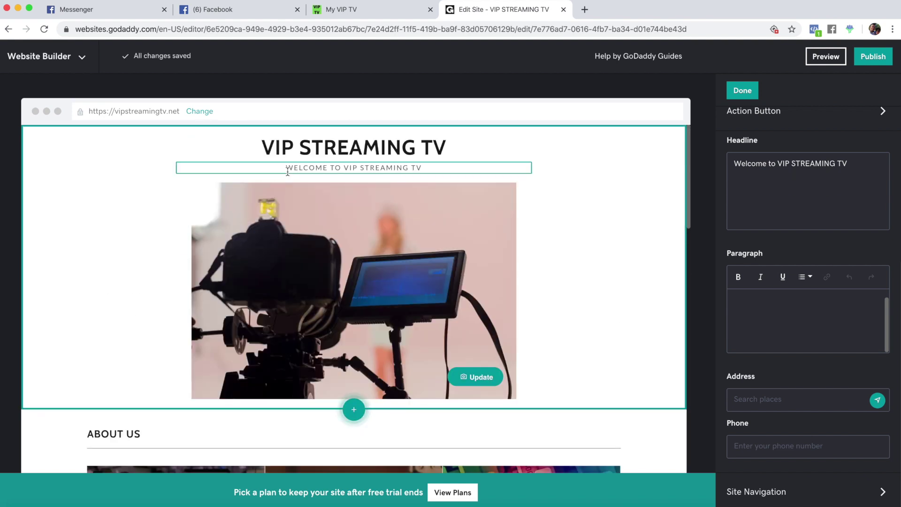
scroll(285, 183, down, 3)
click(417, 336)
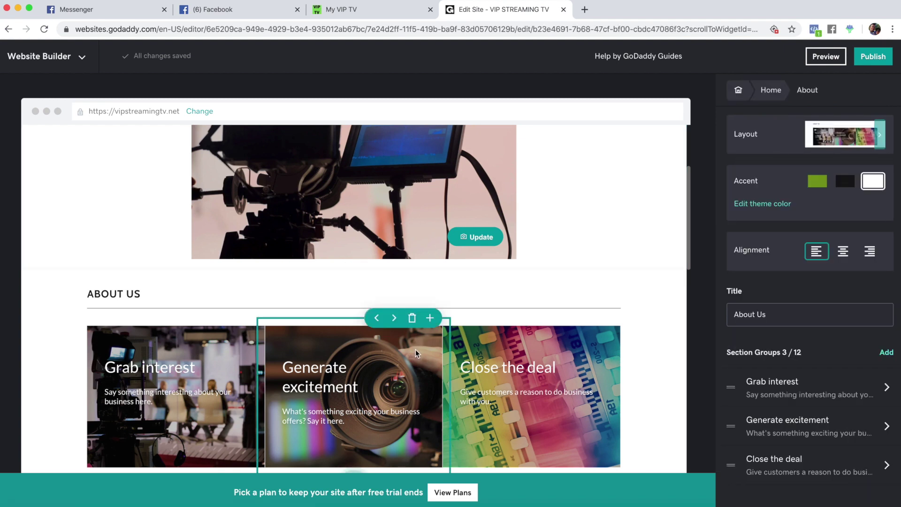
click(411, 316)
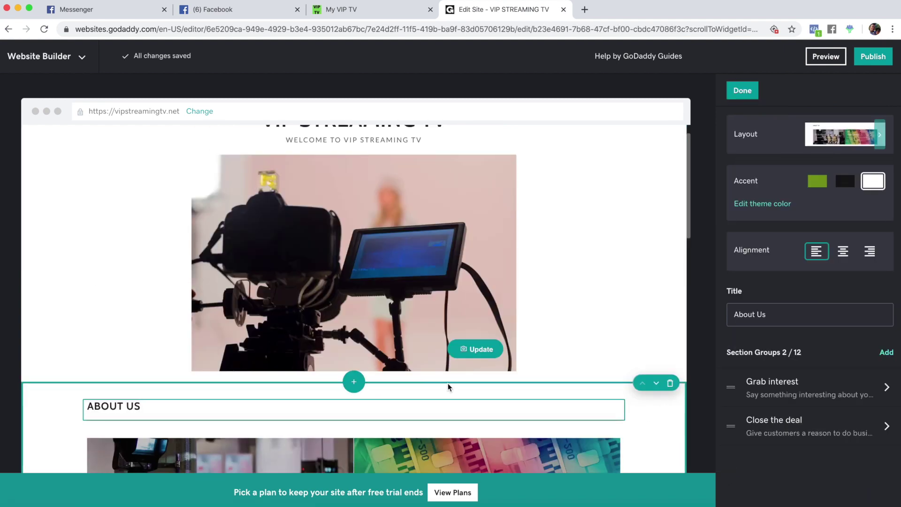
click(669, 385)
click(340, 172)
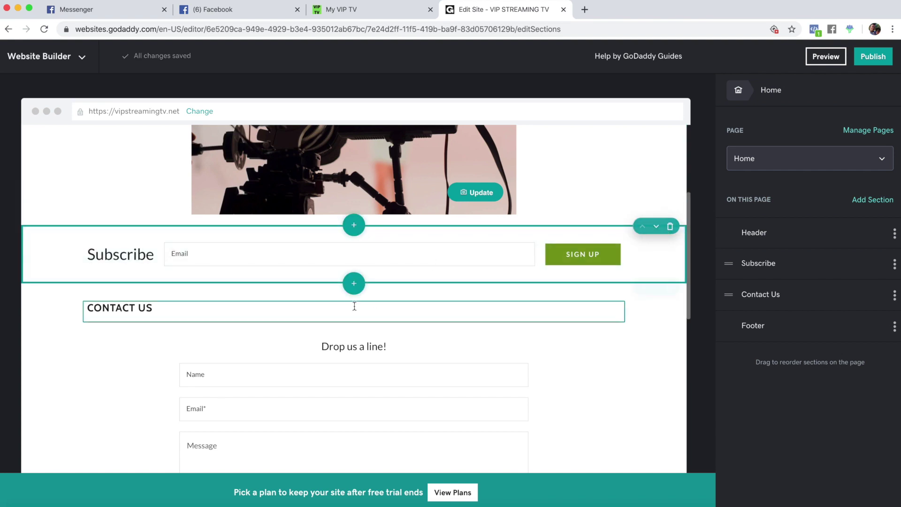
click(670, 286)
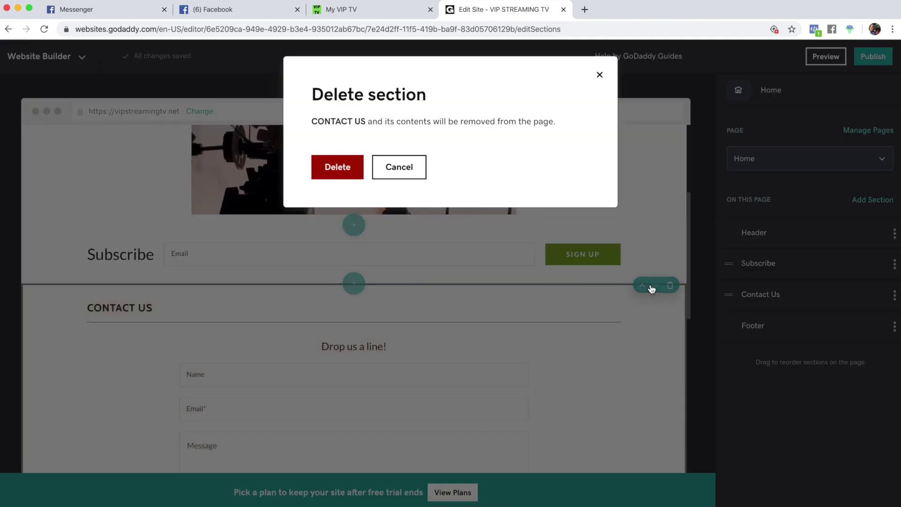
click(357, 171)
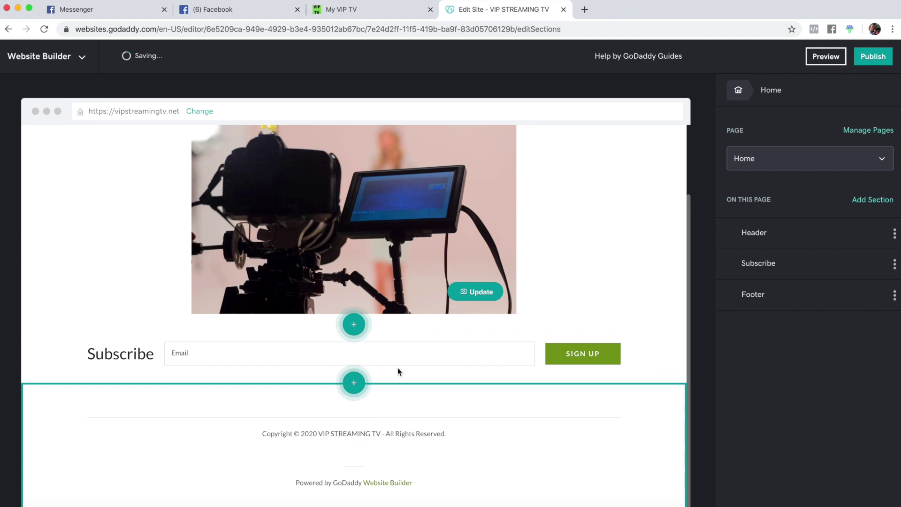
- Switch to the My VIP TV site and open its training downloads page at myviptv.net/training
click(339, 11)
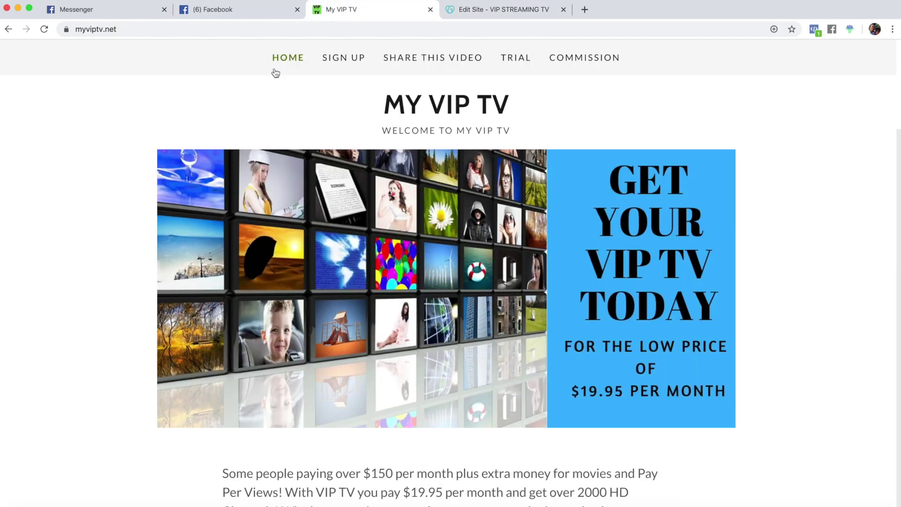
click(289, 61)
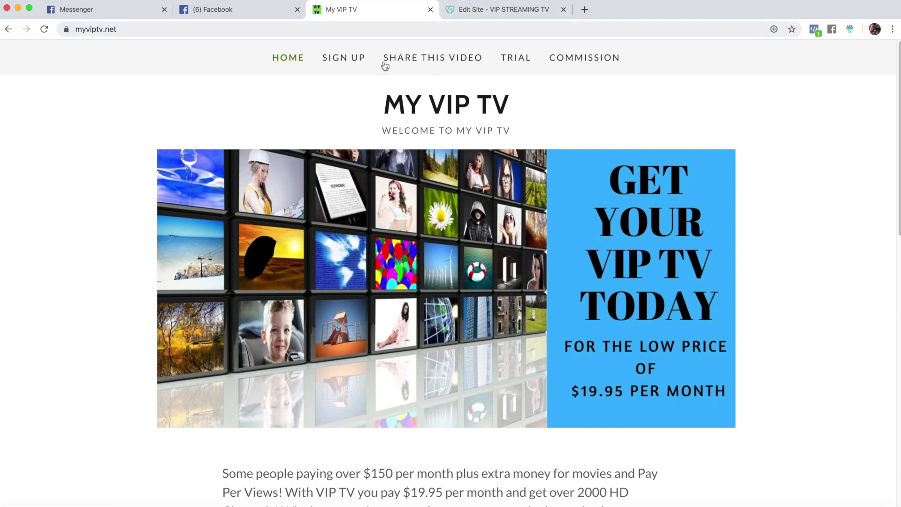
click(183, 31)
click(183, 32)
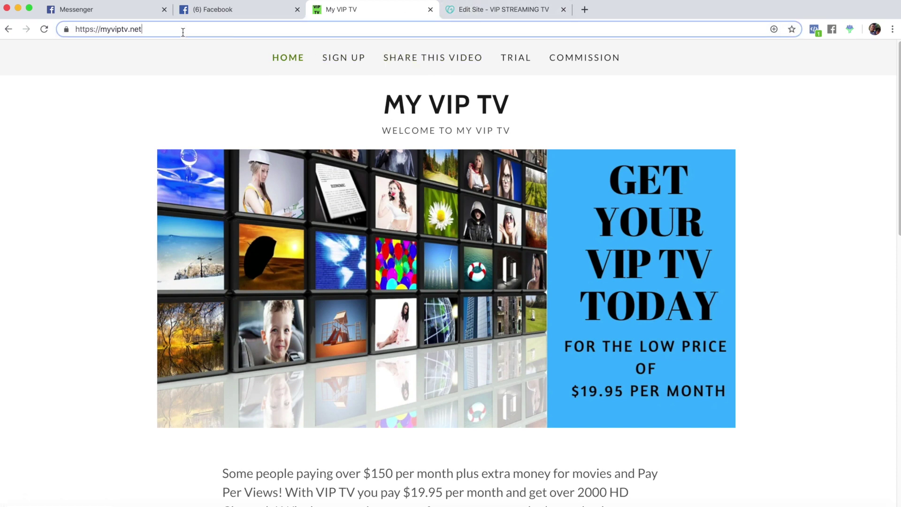
text(/training)
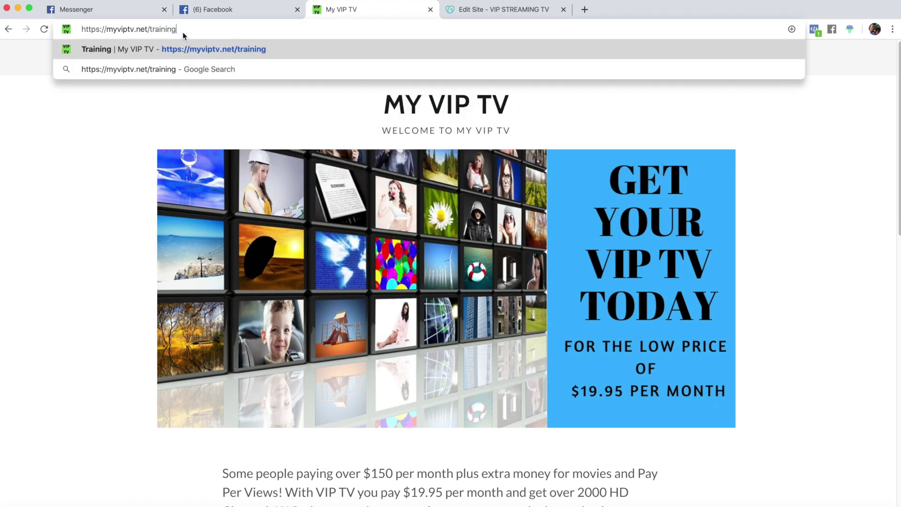
key(Return)
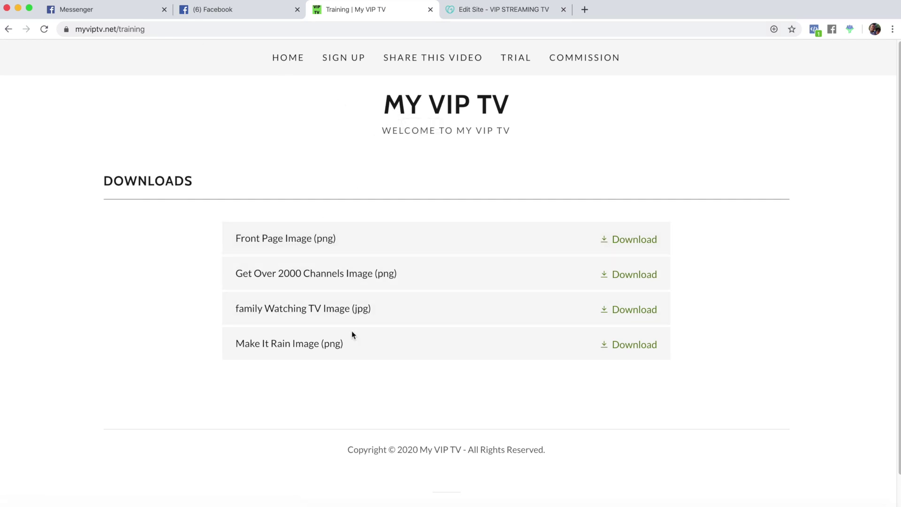
- Open the Front Page Image download, save it as Front Image in a new Dropbox folder named WEBSITE BUILDER DEMO, and close its preview
click(636, 243)
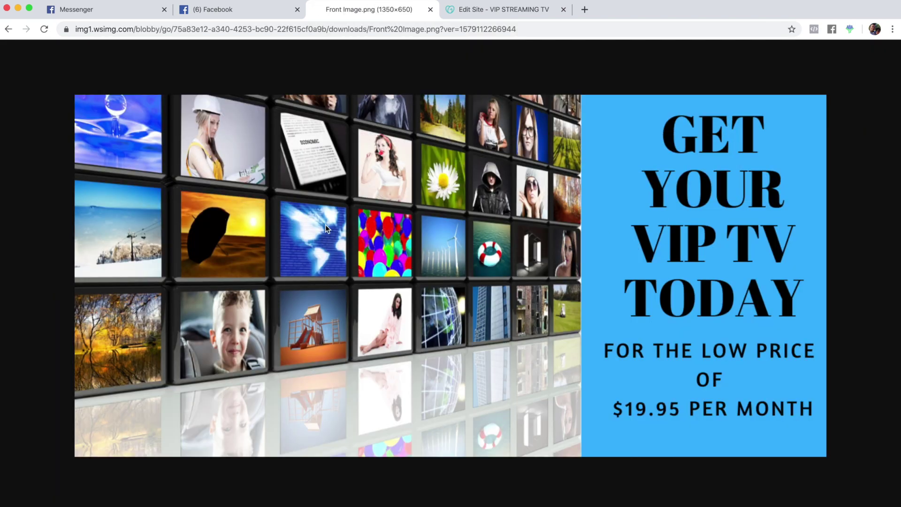
key(super+s)
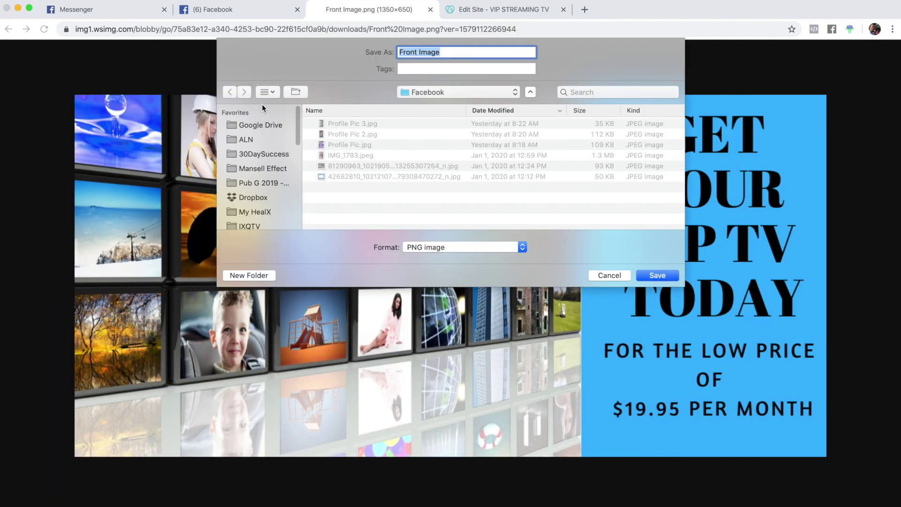
click(250, 197)
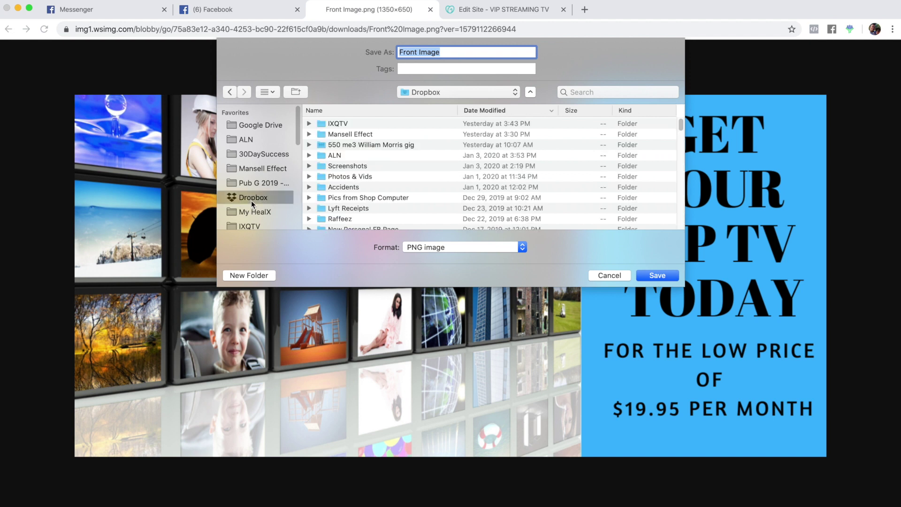
click(299, 94)
text(WEBSITE BUILDER DEMO)
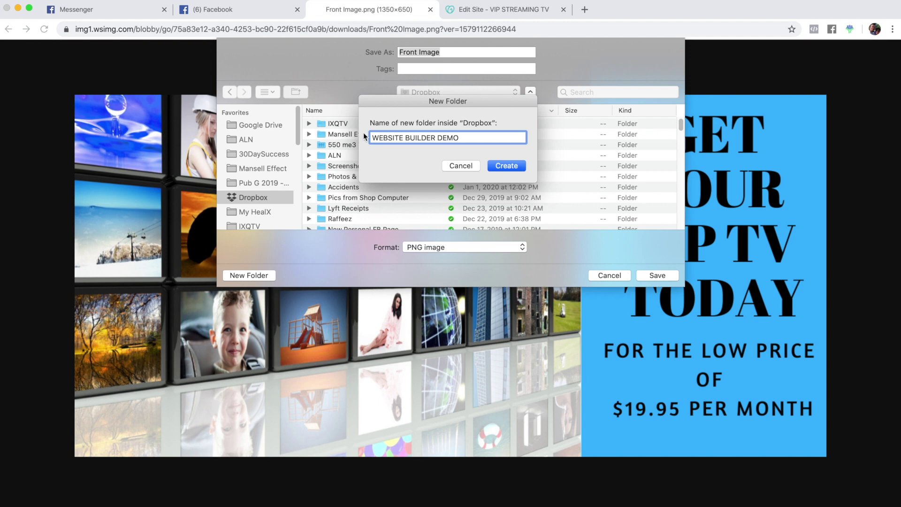
click(502, 167)
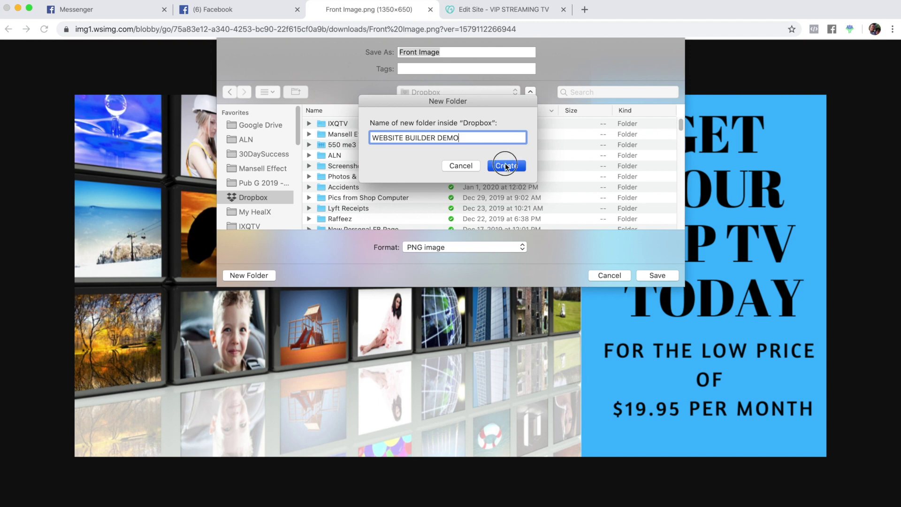
click(656, 276)
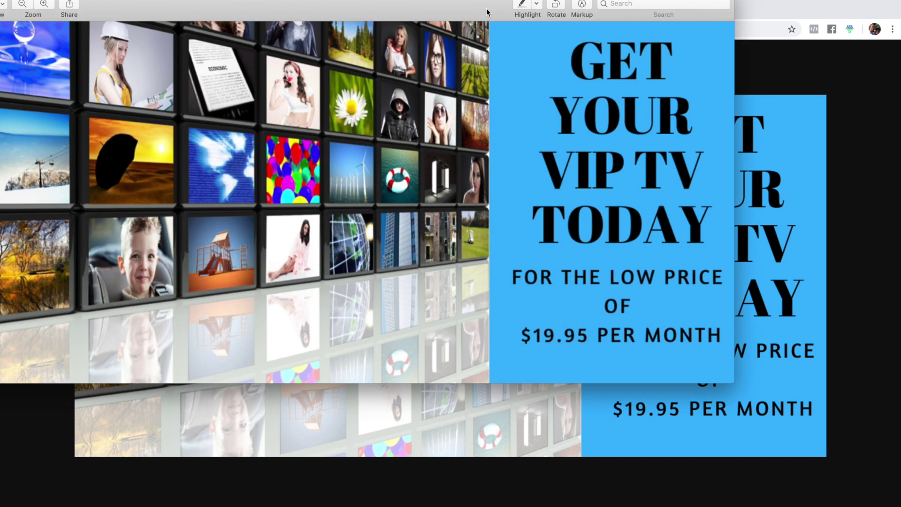
double_click(274, 32)
drag(275, 32, 265, 63)
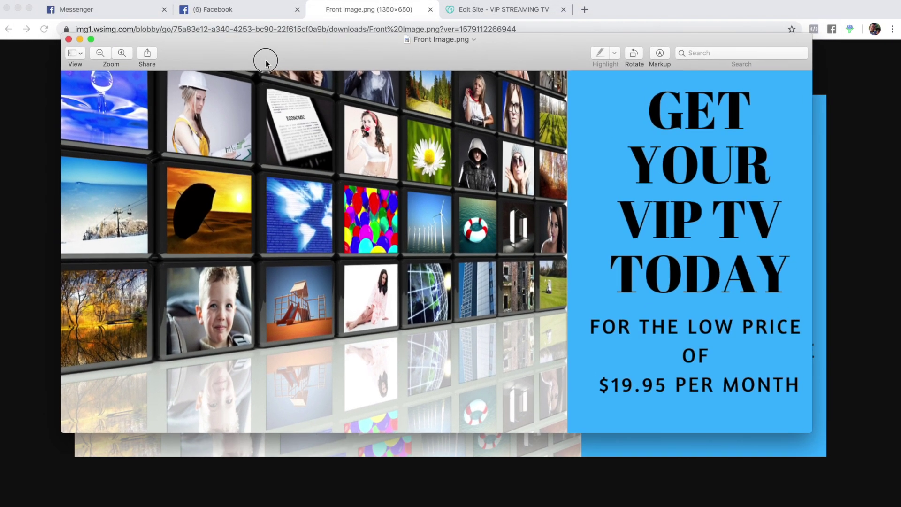
click(68, 39)
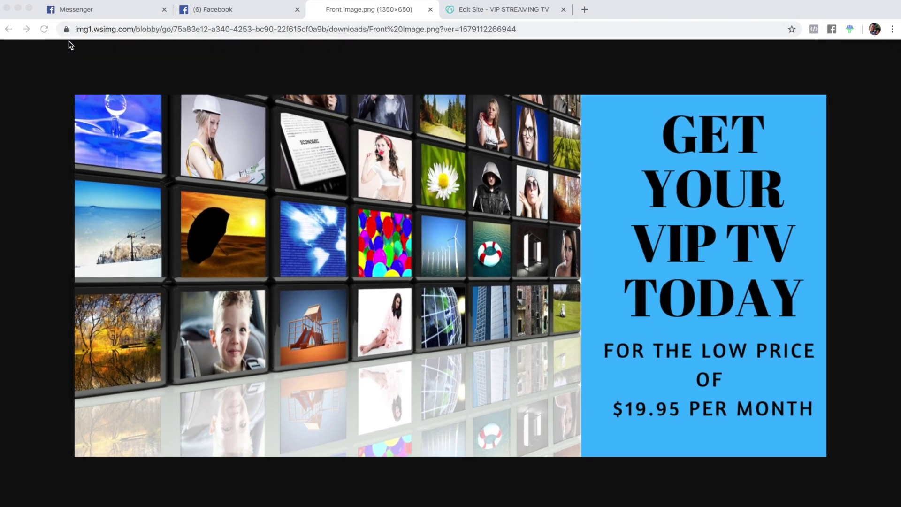
- Back in the site editor, replace the header's cover image with Front Image.png uploaded from the Dropbox folder WEBSITE BUILDER DEMO
click(470, 15)
scroll(410, 245, up, 2)
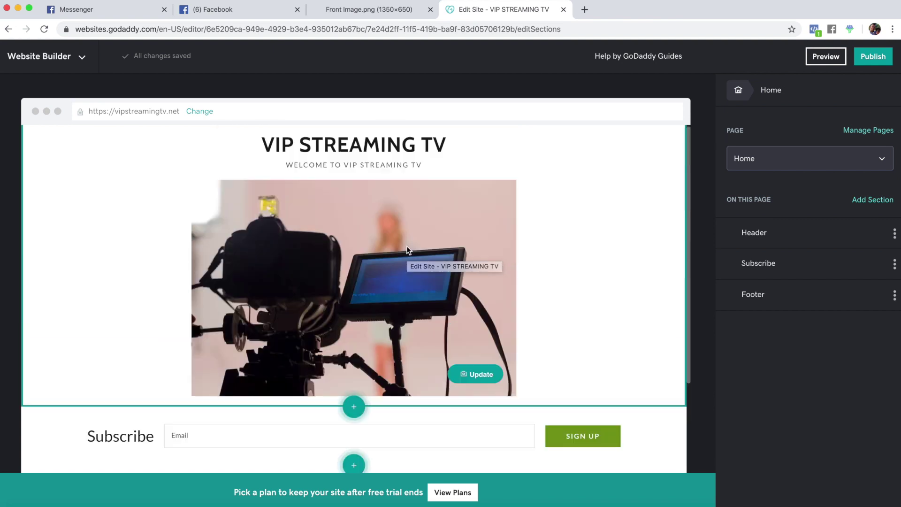
click(382, 250)
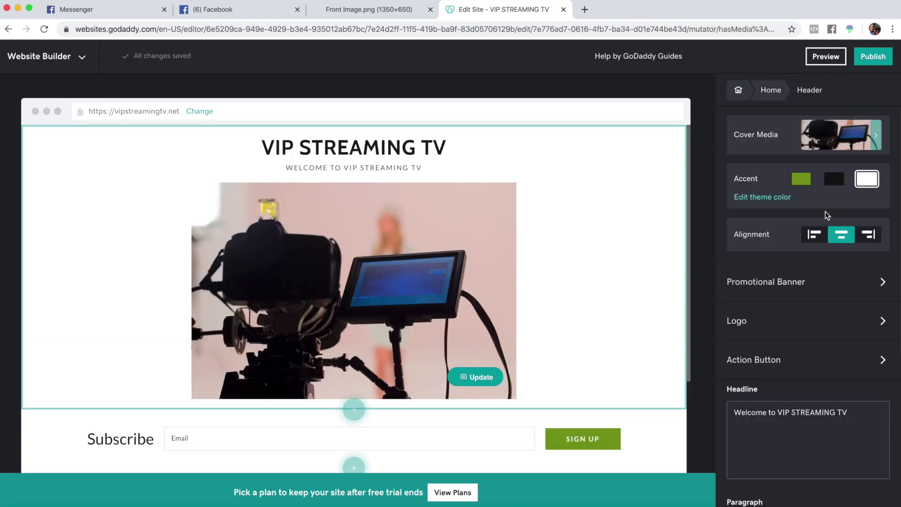
click(814, 137)
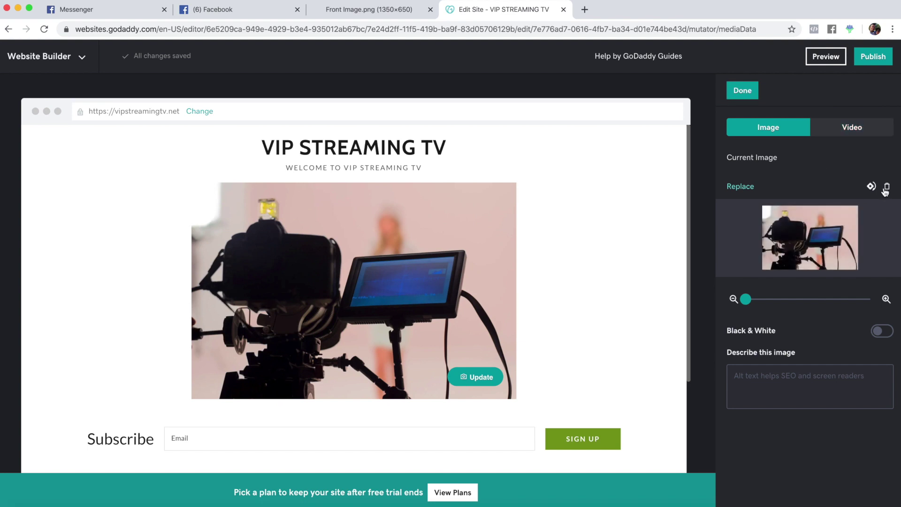
click(732, 191)
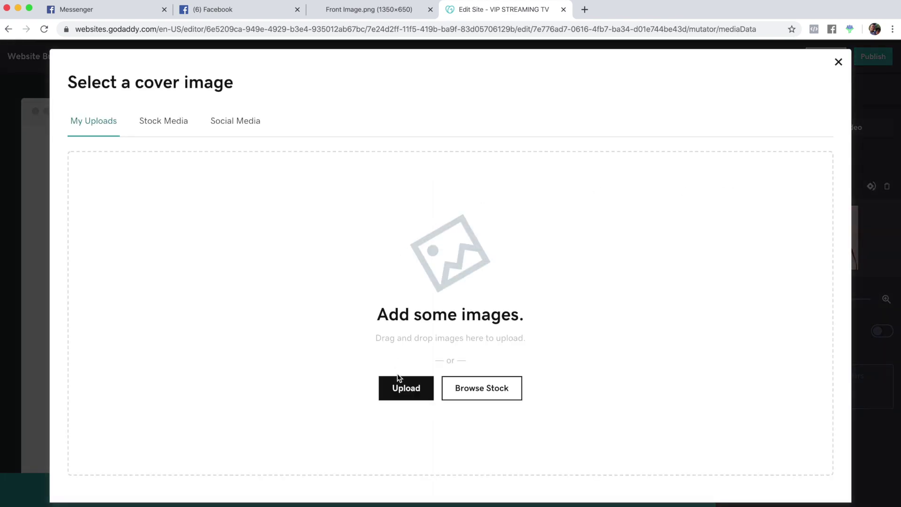
click(403, 388)
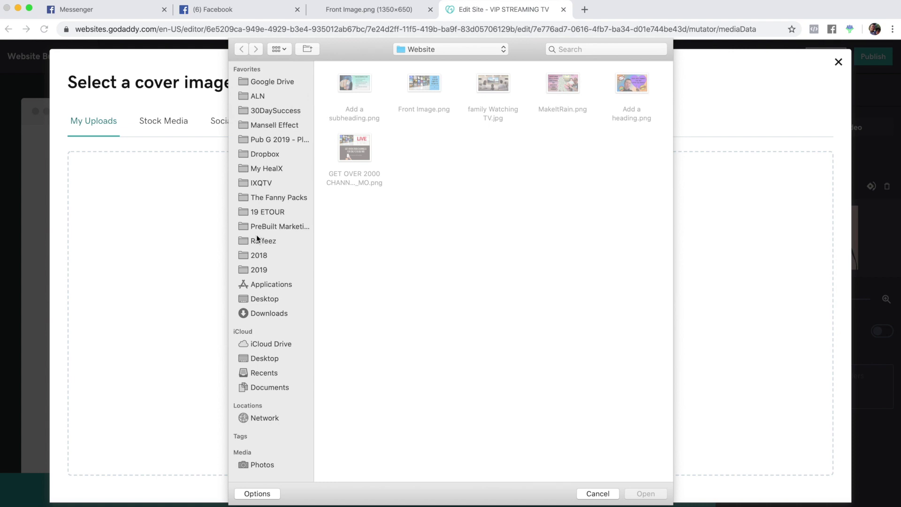
click(257, 155)
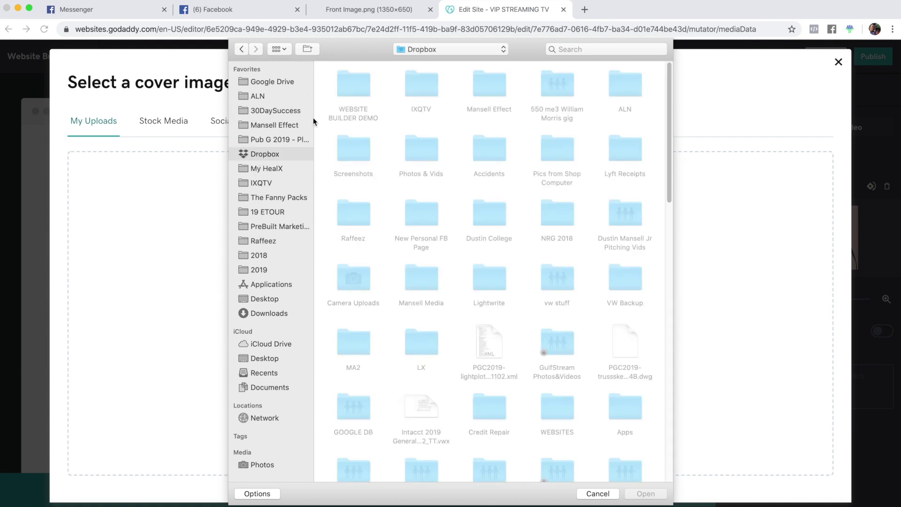
double_click(358, 85)
click(348, 84)
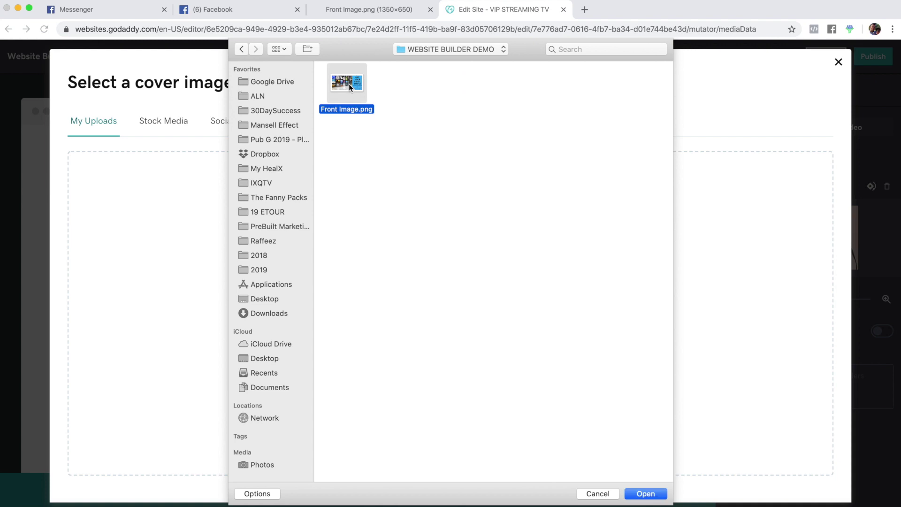
click(646, 493)
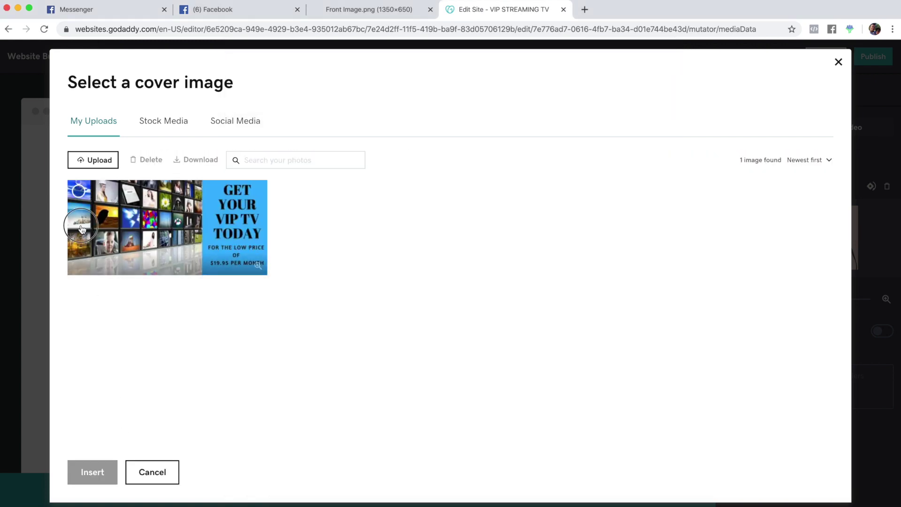
click(97, 208)
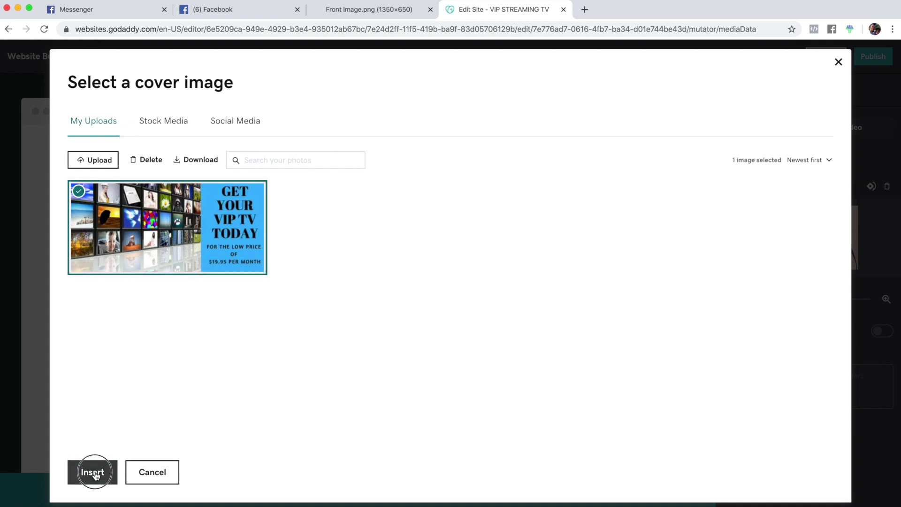
click(93, 473)
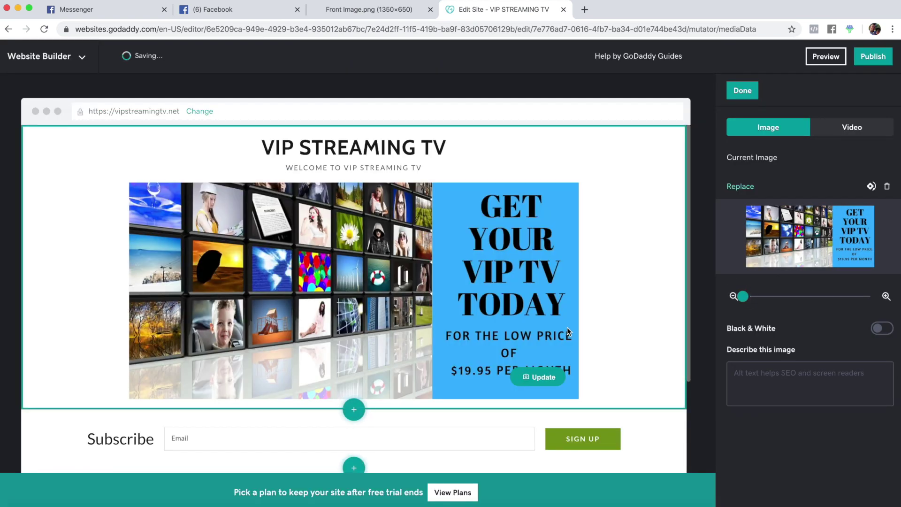
- Describe the header's cover image with the alt text "VIP STREAMING TV, Streaming"
click(761, 375)
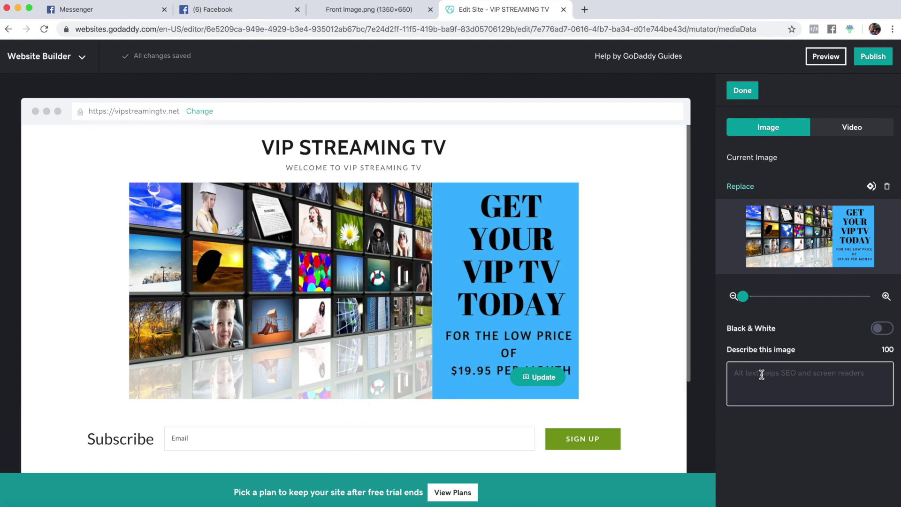
text(VIP STREAMING TV,)
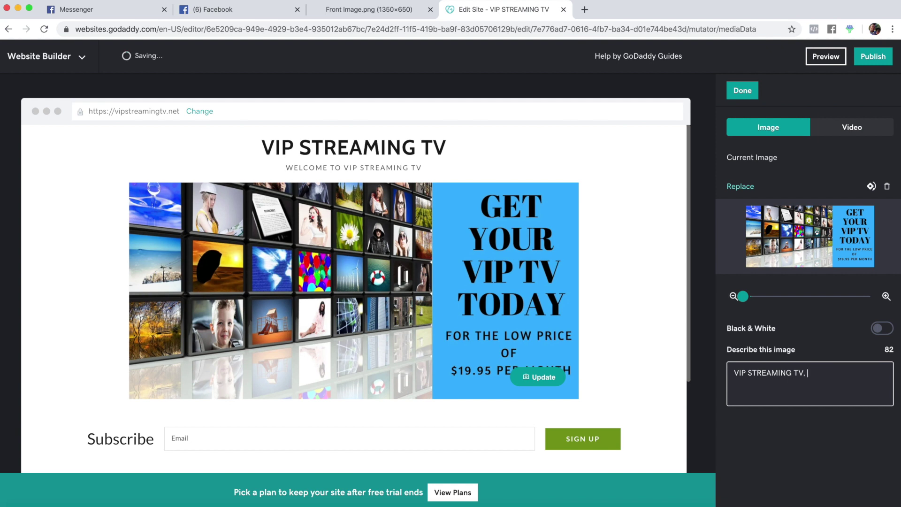
text(Streaming)
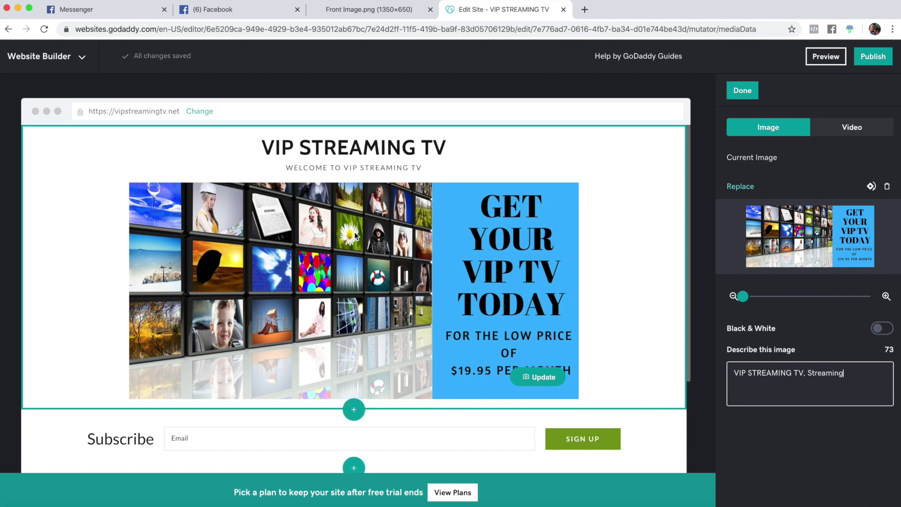
click(816, 335)
scroll(429, 328, down, 2)
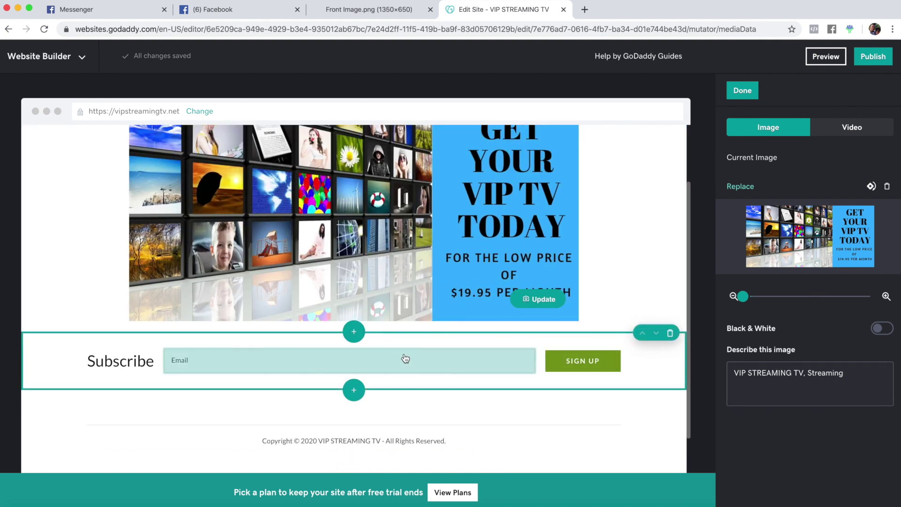
- Switch to the My VIP TV site and review its home page content below the front image, down to the TRY FOR FREE button
click(342, 10)
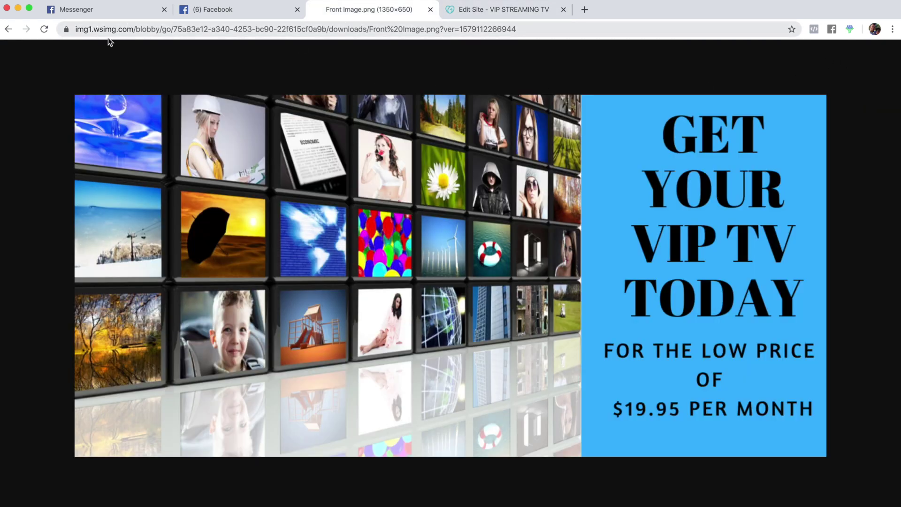
click(8, 29)
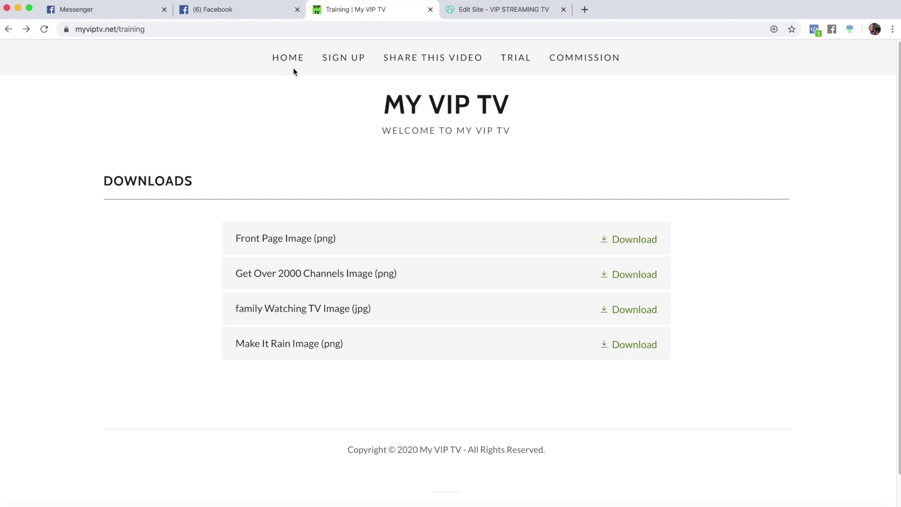
click(293, 71)
scroll(272, 210, down, 6)
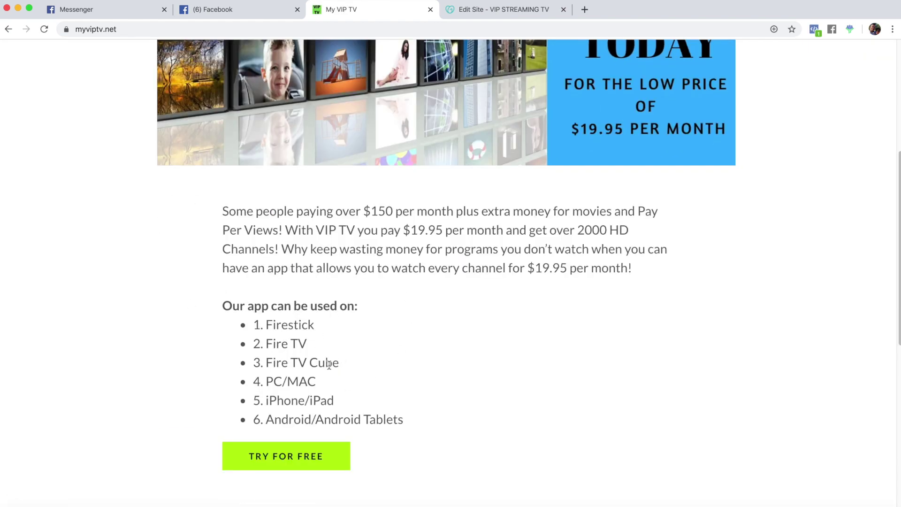
scroll(324, 359, down, 1)
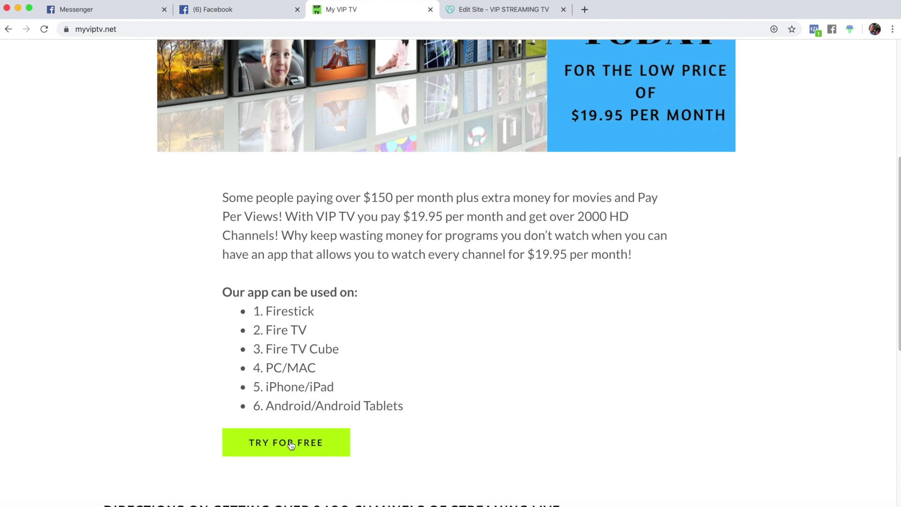
- Back in the site editor, add the Content section "Welcome visitors to your site" between the header and the Subscribe section
click(480, 14)
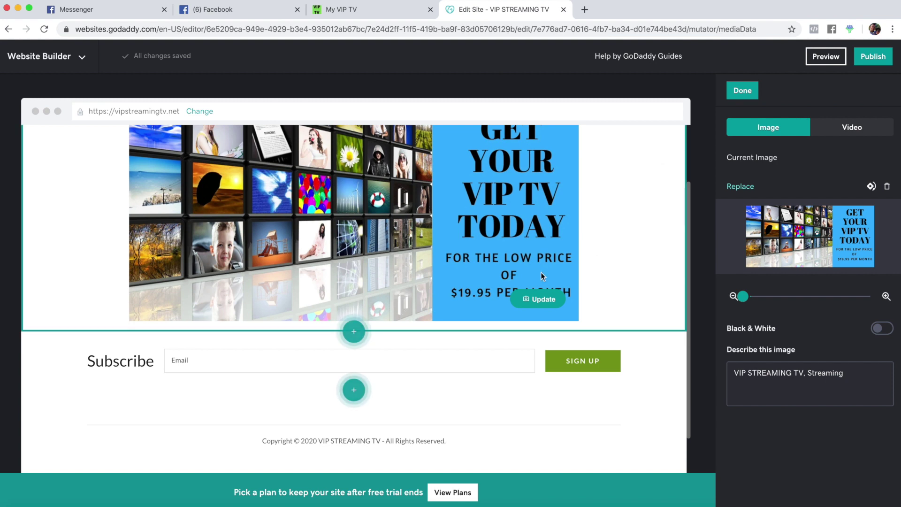
scroll(540, 272, down, 1)
click(357, 317)
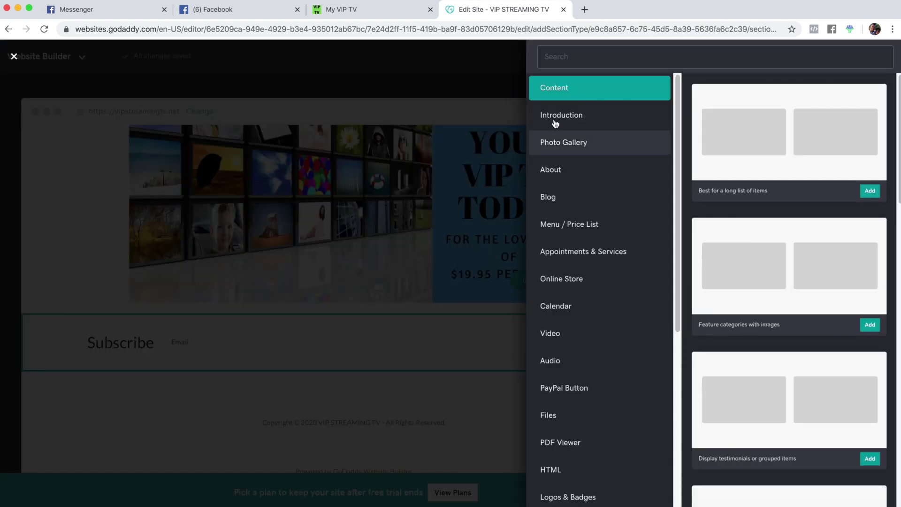
click(558, 118)
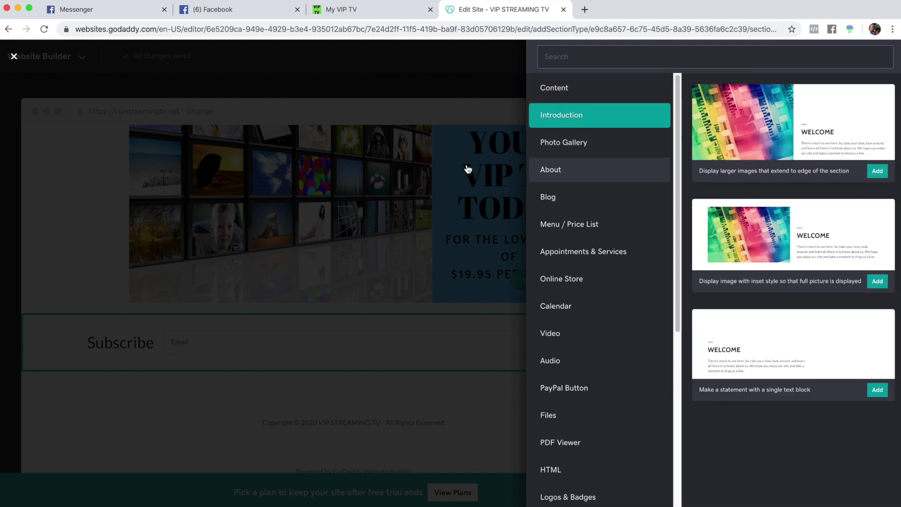
click(345, 14)
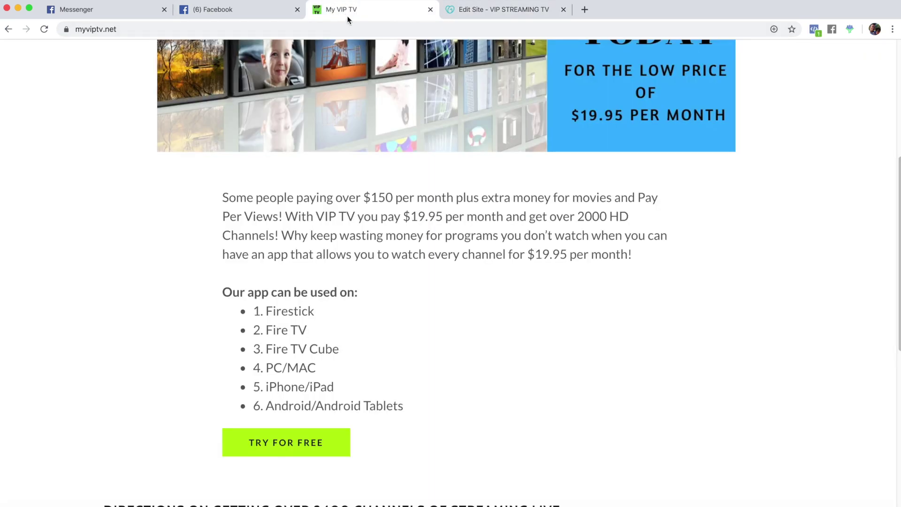
click(491, 15)
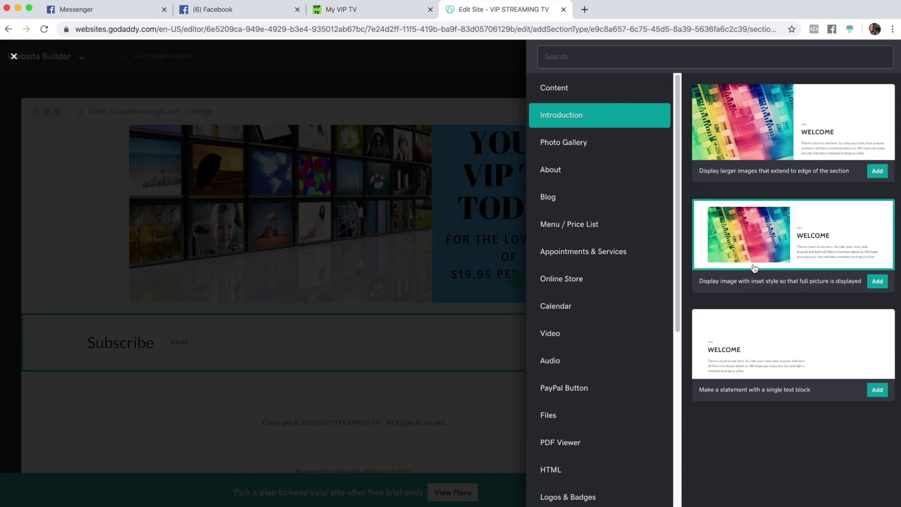
click(557, 97)
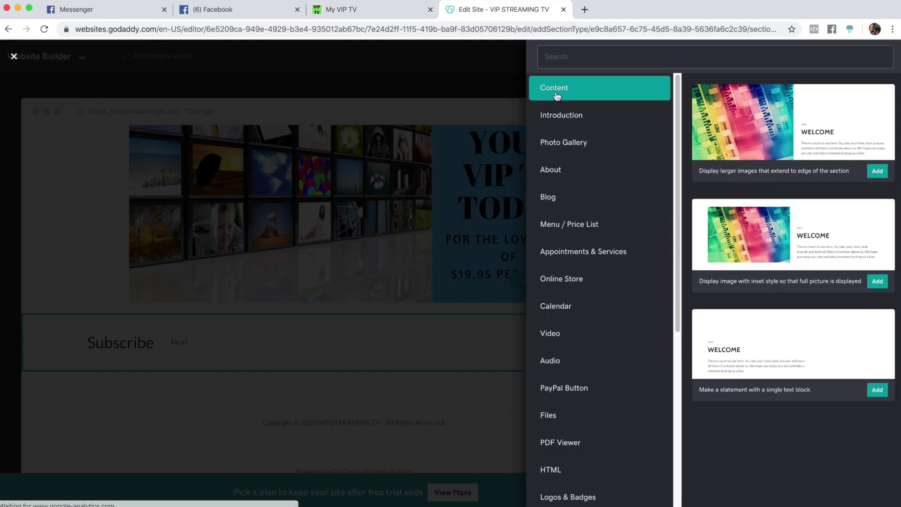
scroll(721, 227, down, 5)
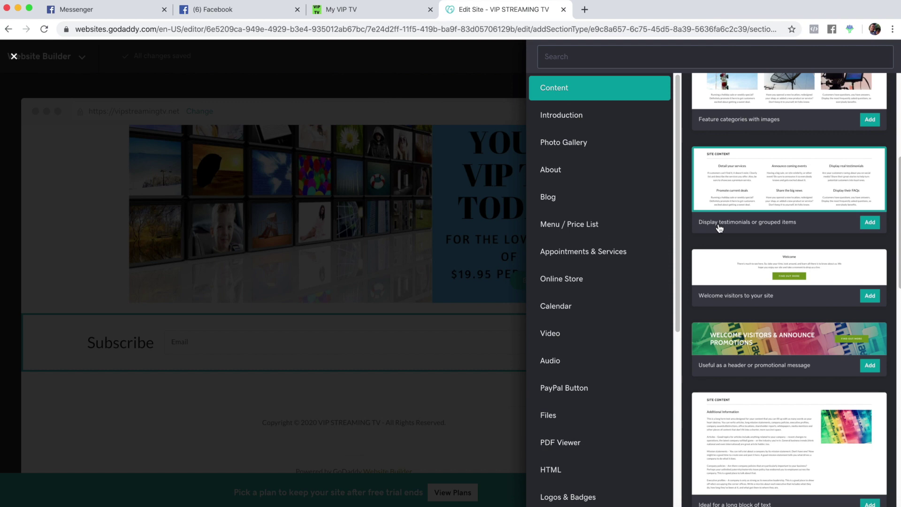
scroll(751, 264, down, 1)
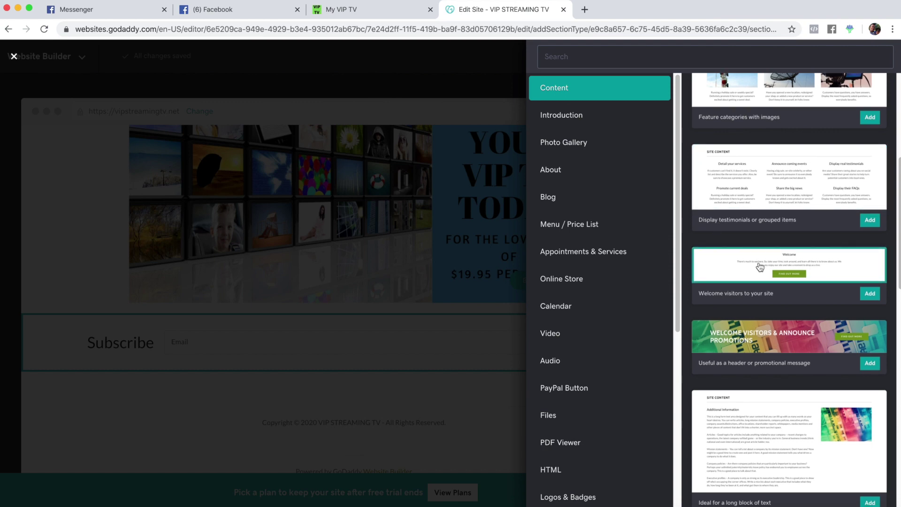
click(759, 267)
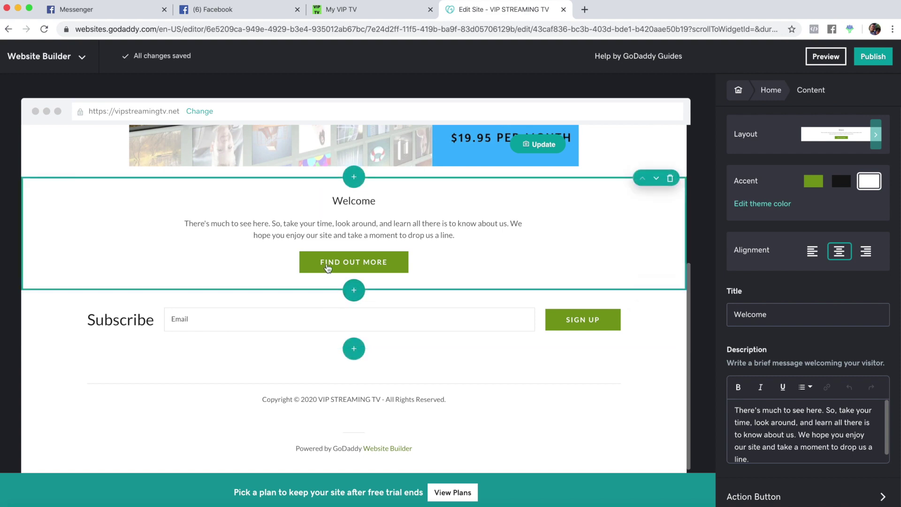
- On the My VIP TV home page, copy the text from "Some people paying over $150" through "6. Android/Android Tablets"
click(335, 10)
scroll(300, 160, up, 2)
scroll(295, 214, down, 2)
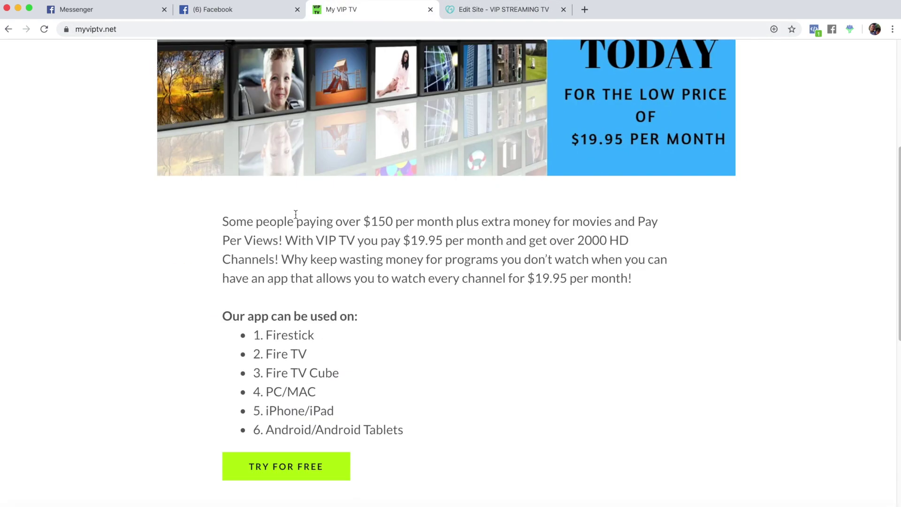
drag(218, 222, 406, 436)
key(ctrl+c)
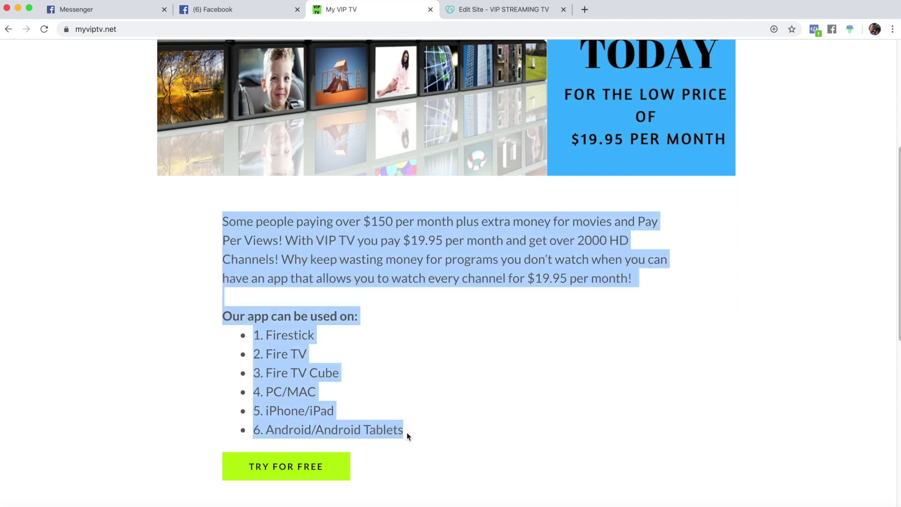
- Back in the site editor, replace the Welcome section's description with the copied My VIP TV text
click(478, 11)
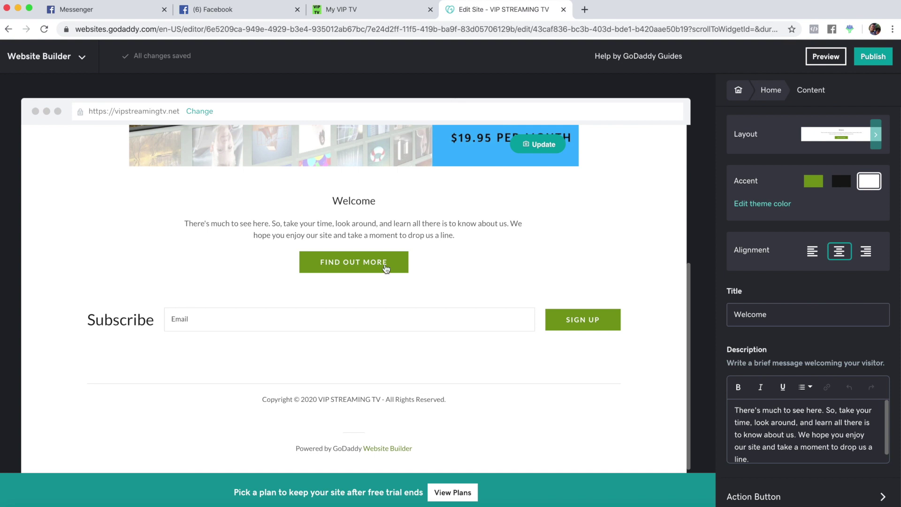
click(370, 226)
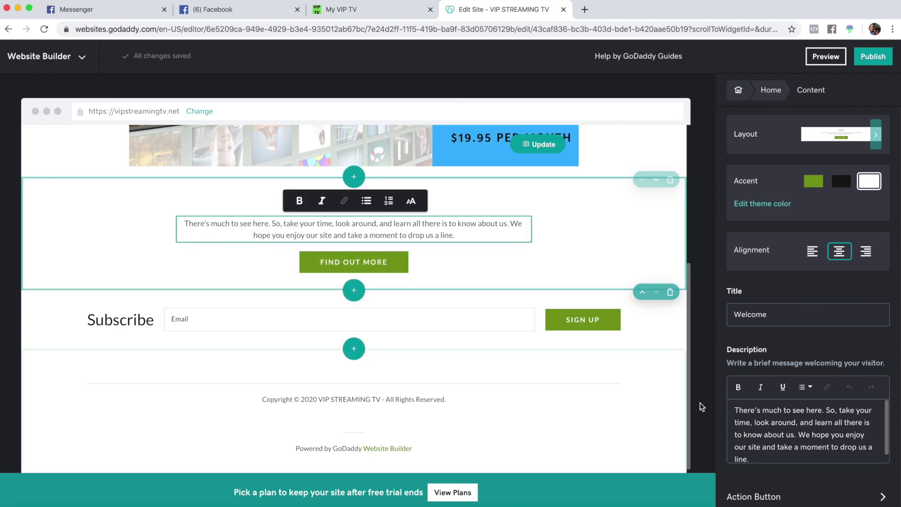
click(738, 412)
drag(799, 436, 690, 370)
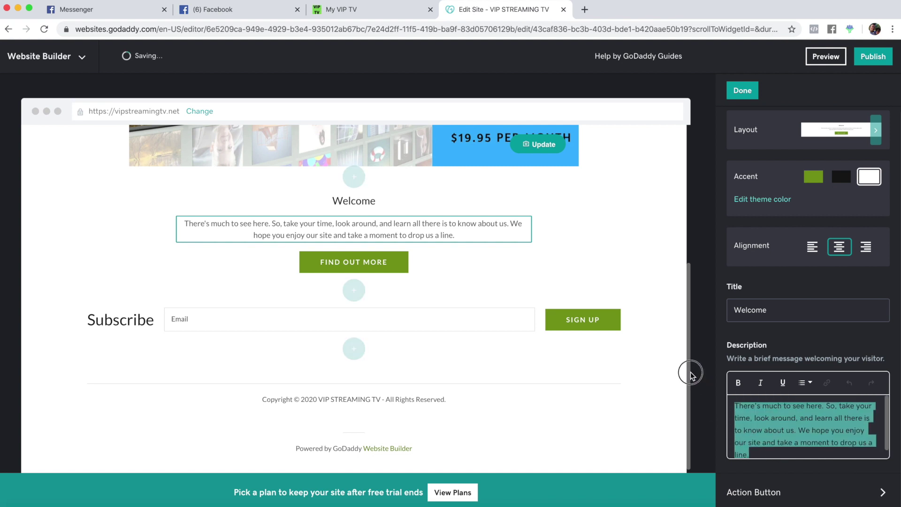
key(ctrl+v)
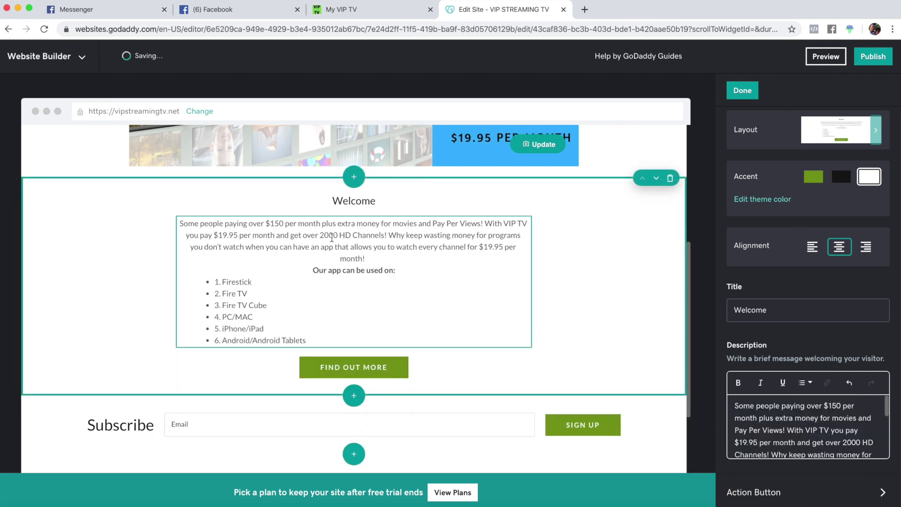
- Delete the new section's Welcome title and enlarge its description text
double_click(331, 200)
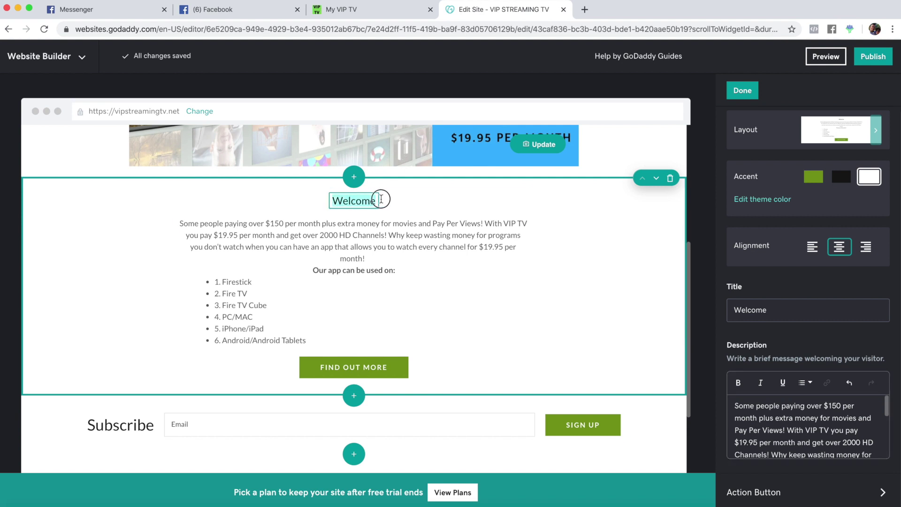
key(BackSpace)
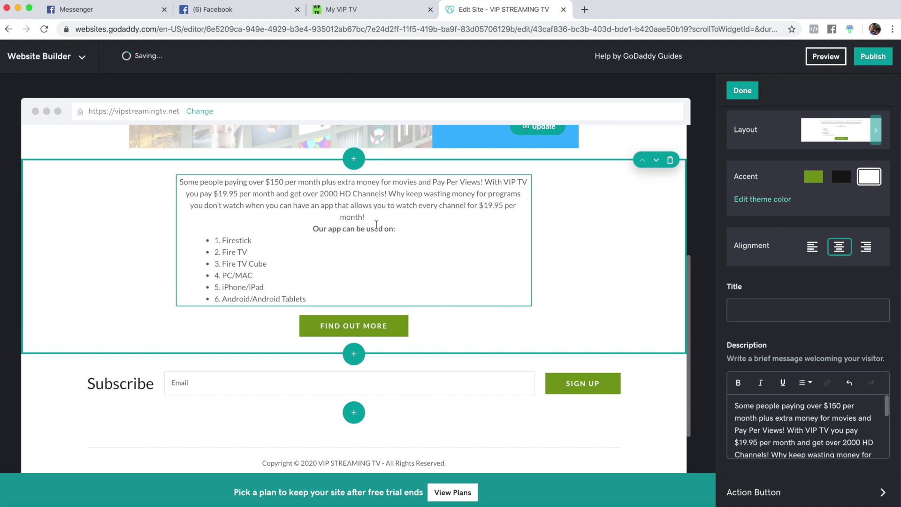
click(373, 199)
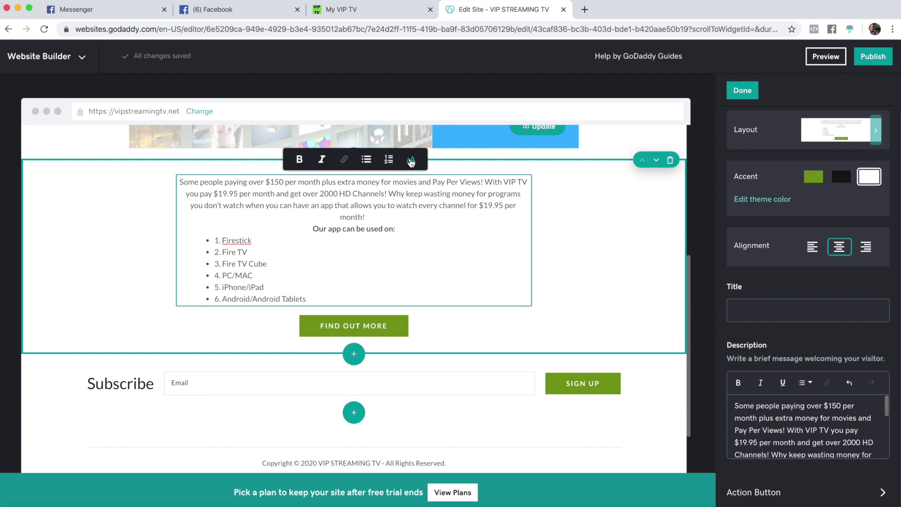
click(410, 160)
drag(369, 162, 412, 161)
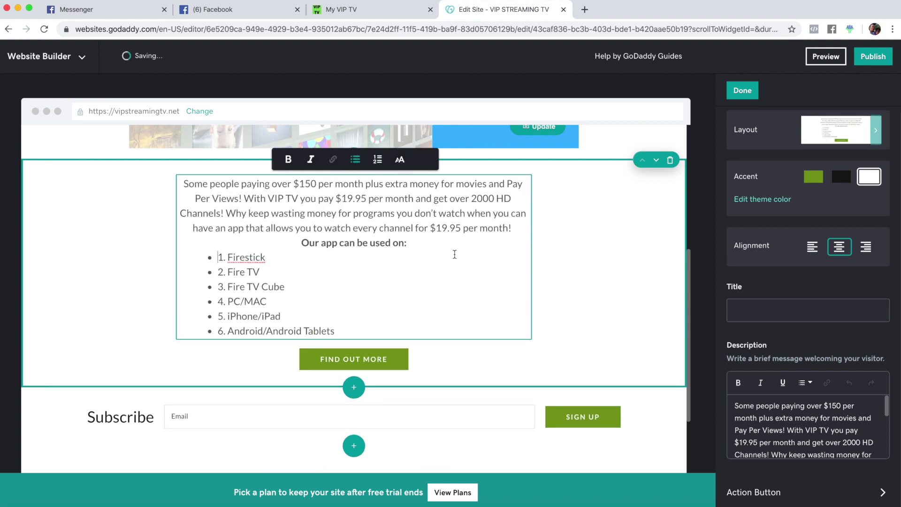
- Left-align the new section's content to match the My VIP TV page and insert a blank line above "Our app can be used on:"
click(338, 9)
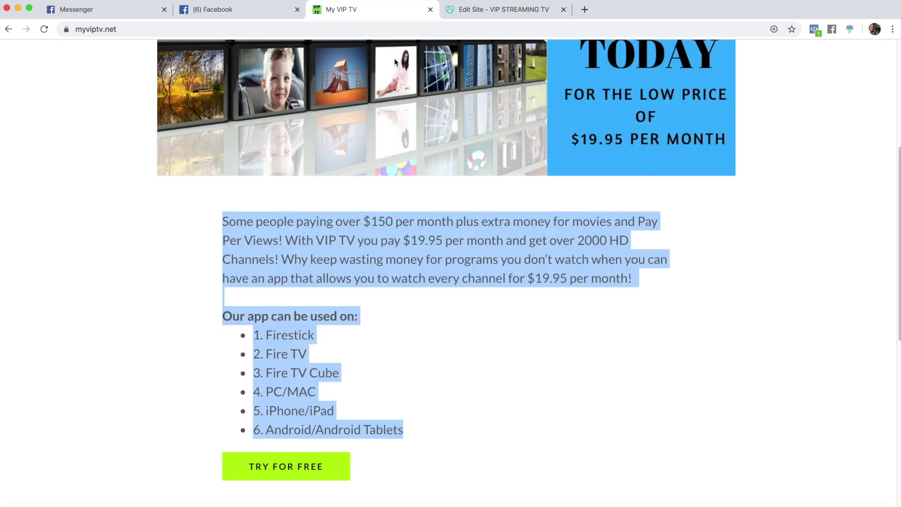
click(484, 4)
click(301, 243)
drag(300, 243, 421, 243)
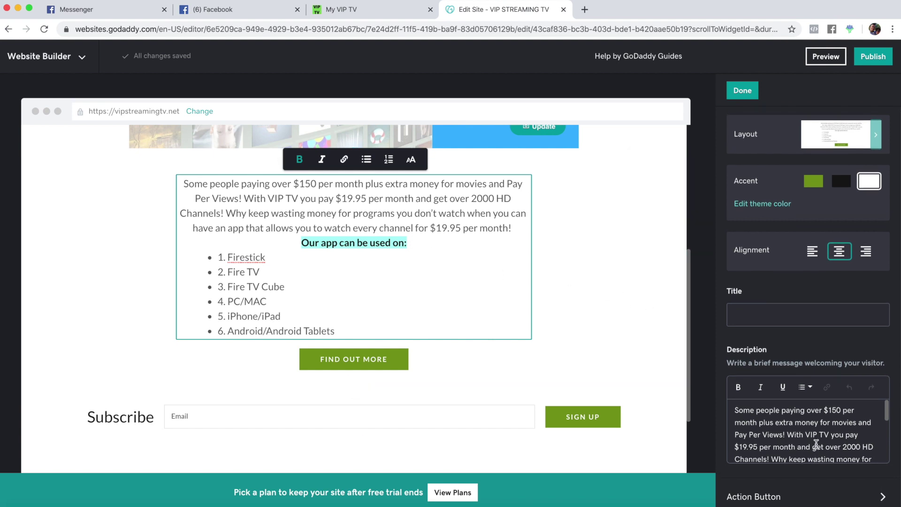
mouse_move(890, 417)
mouse_down()
mouse_move(886, 424)
mouse_move(886, 402)
mouse_move(886, 434)
mouse_up()
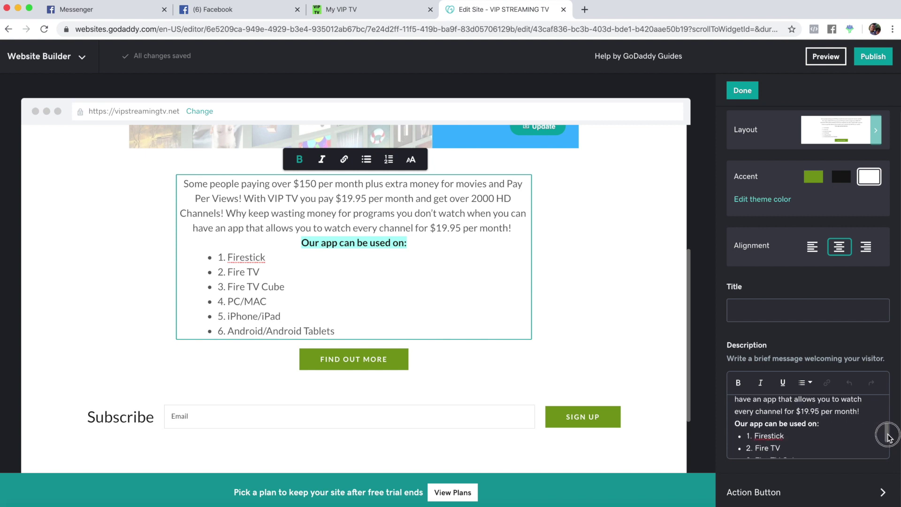
click(753, 428)
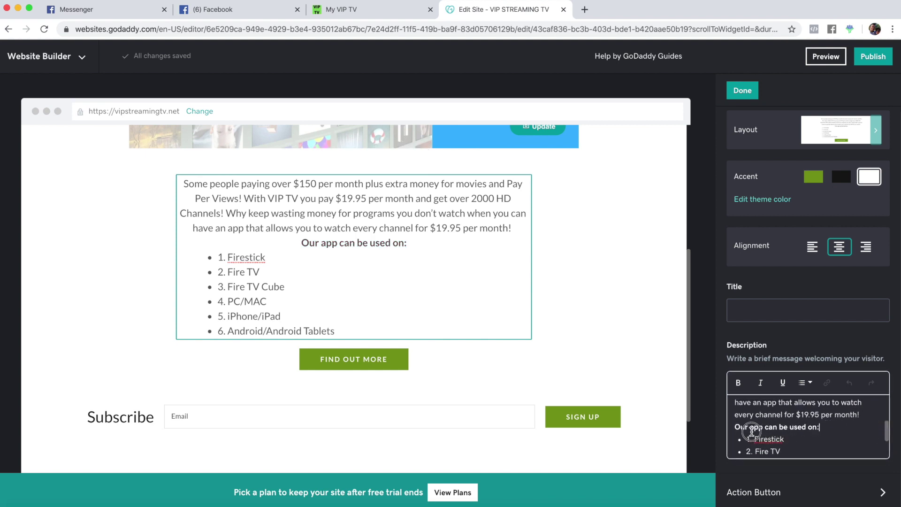
drag(299, 244, 410, 245)
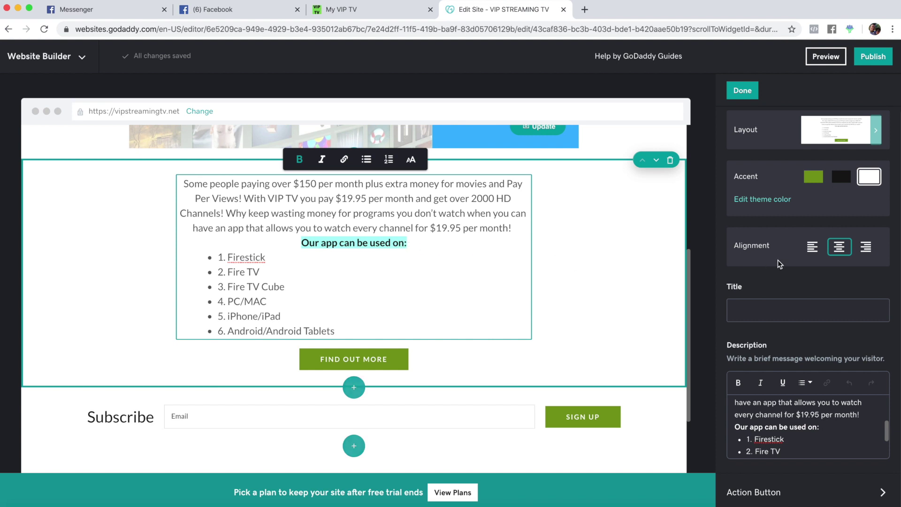
click(812, 247)
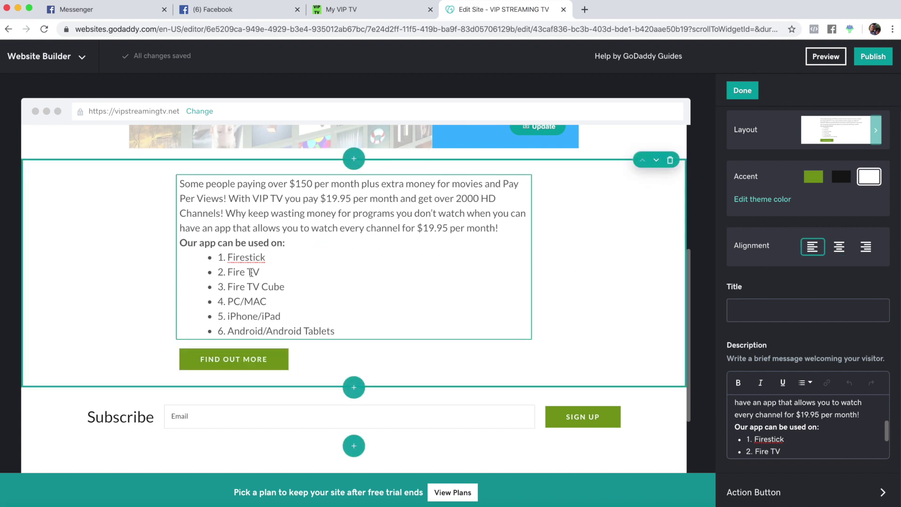
click(509, 227)
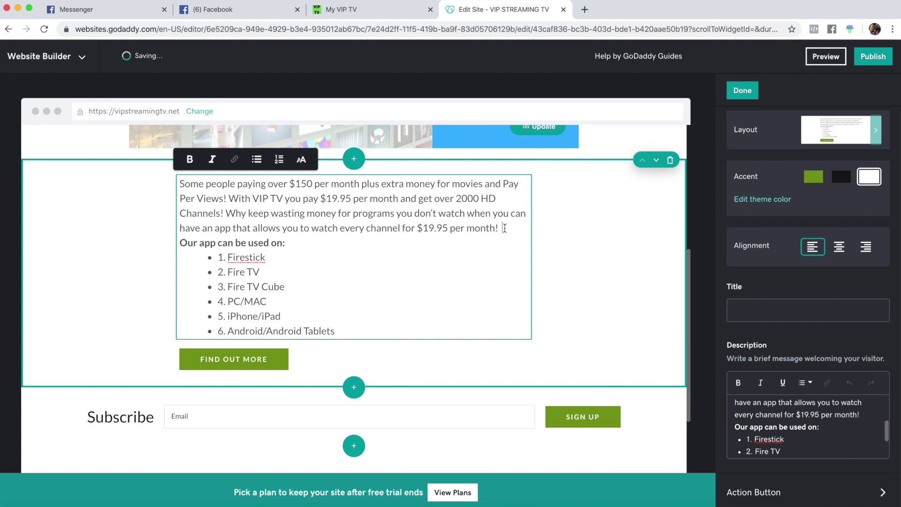
key(Return)
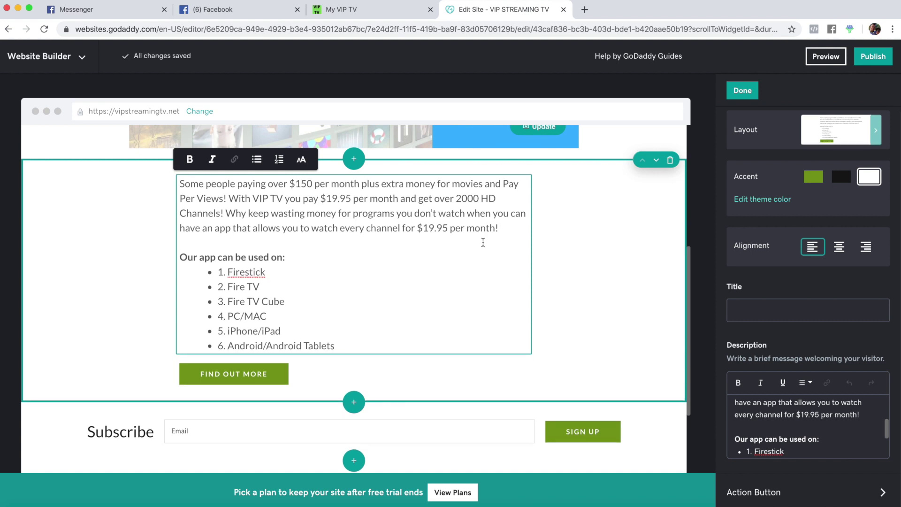
right_click(243, 275)
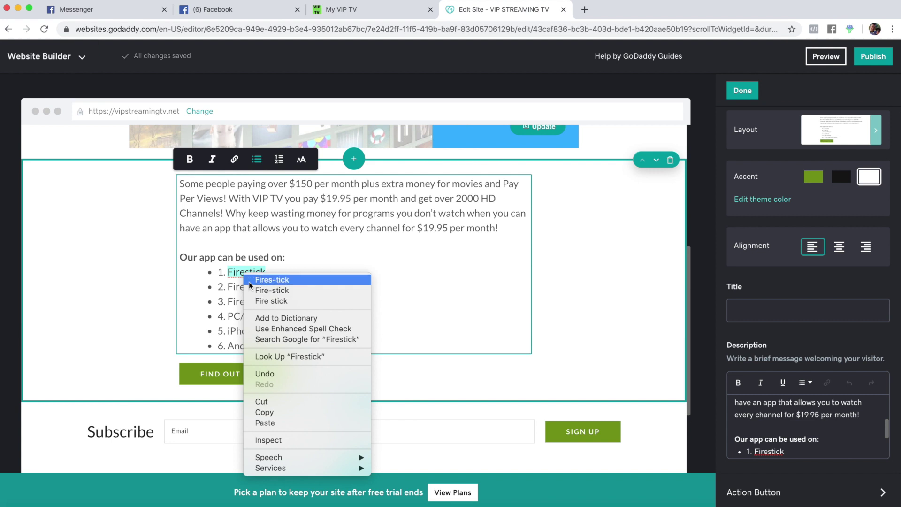
click(131, 284)
scroll(137, 271, down, 1)
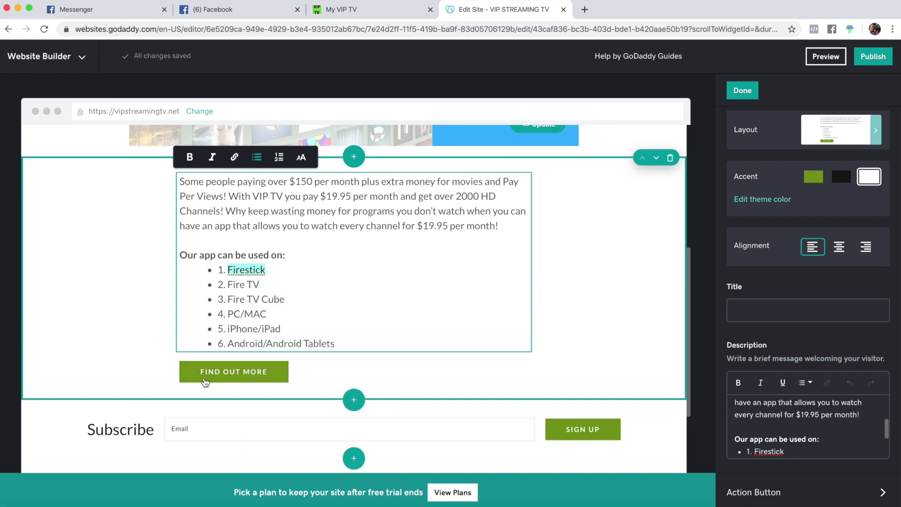
- Relabel the action button below the device list TRY IT FOR FREE and check its link page options
click(354, 14)
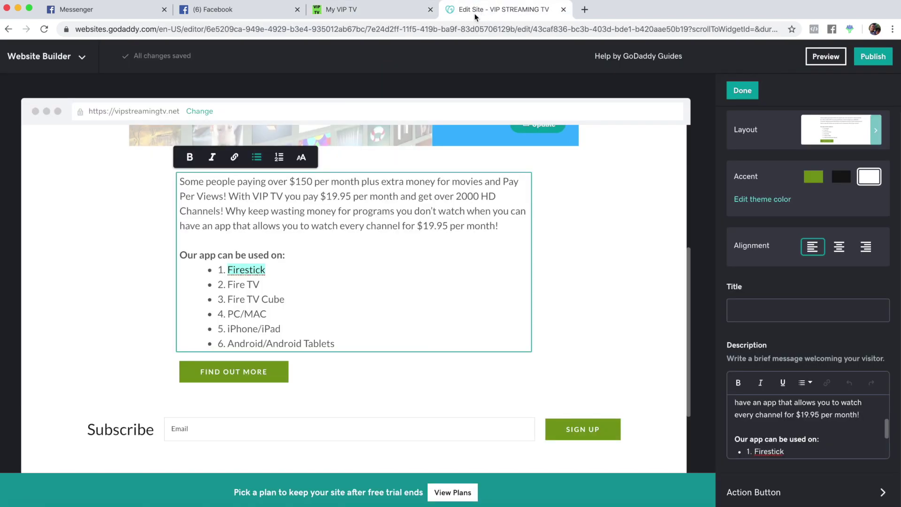
click(483, 18)
click(211, 380)
drag(792, 197, 697, 201)
text(TRY)
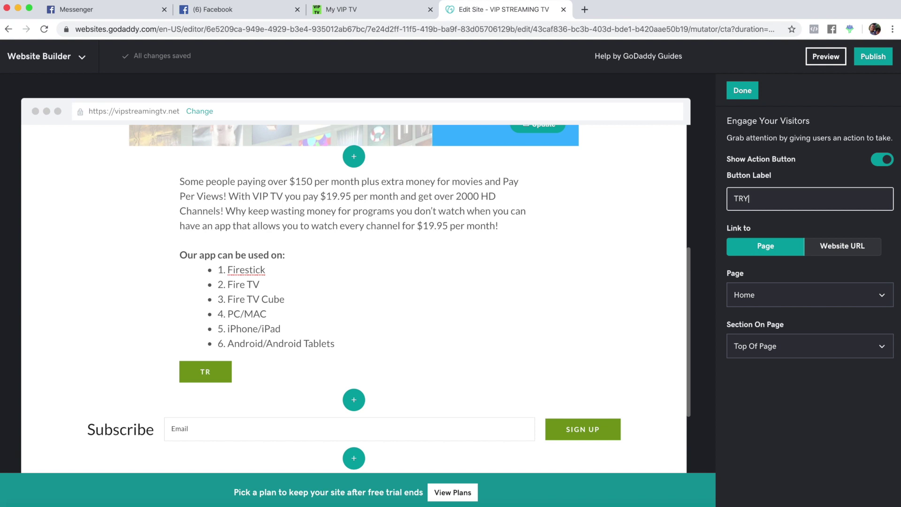
text( IT FOR FREE)
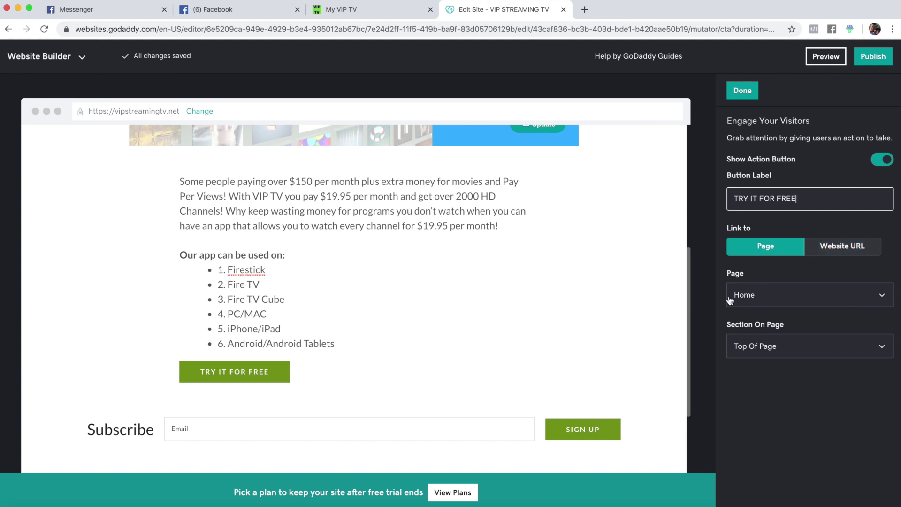
click(800, 298)
click(747, 324)
click(635, 338)
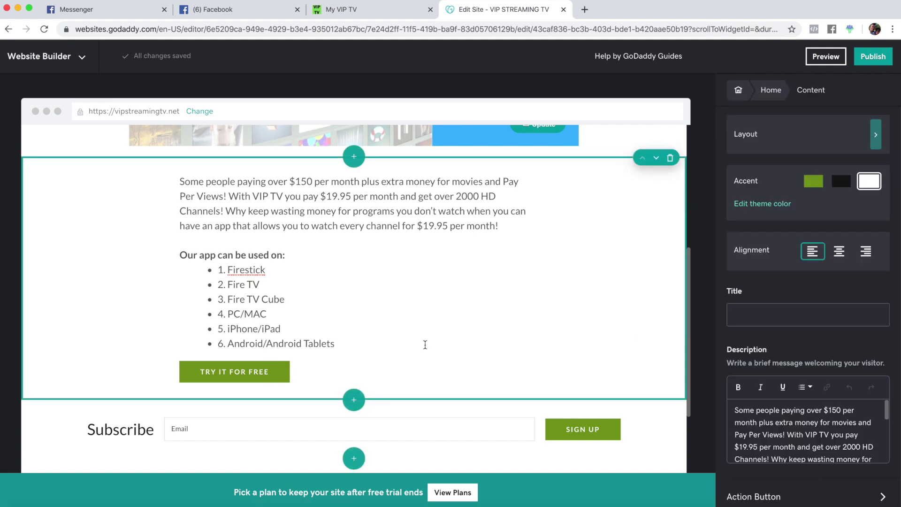
- Examine the My VIP TV page for the content that follows its Try for free button, and return to the site editor
scroll(556, 302, up, 5)
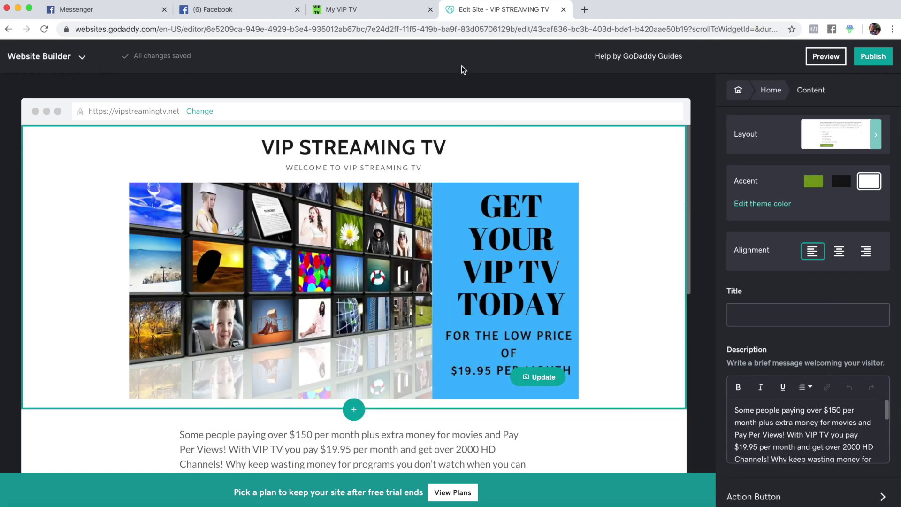
click(342, 10)
scroll(315, 232, down, 3)
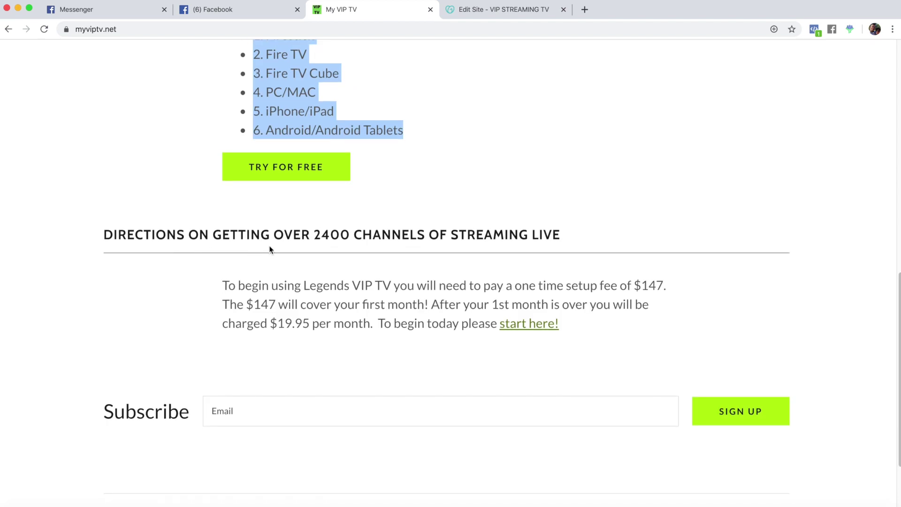
scroll(370, 246, down, 2)
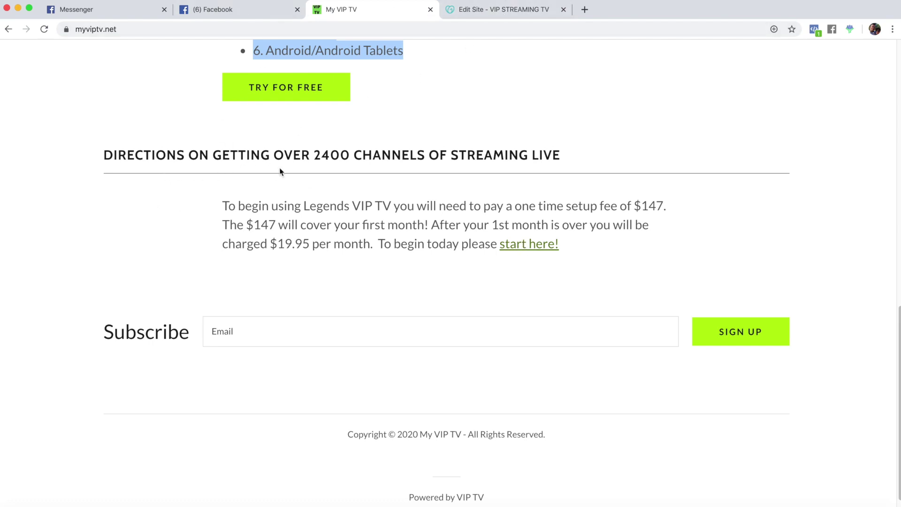
click(494, 12)
scroll(465, 234, down, 8)
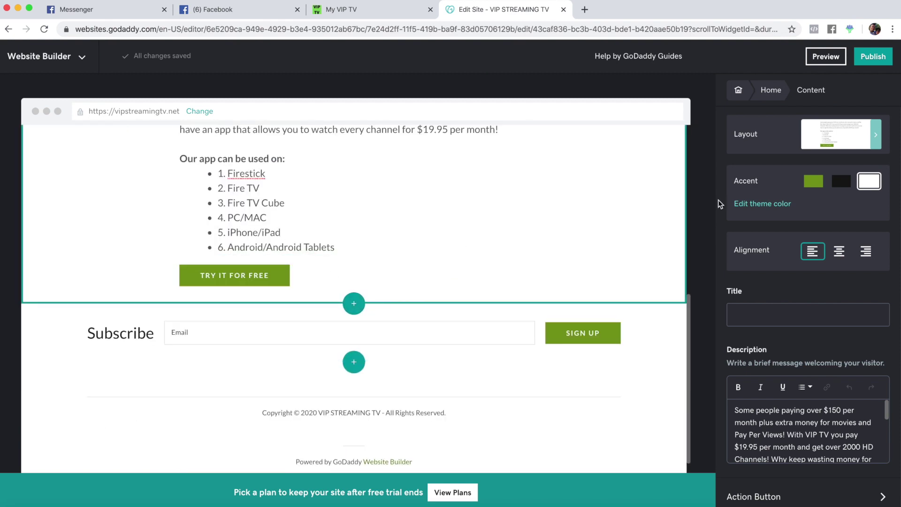
- Try the black accent on the device-list section and settle on the green accent instead
click(840, 181)
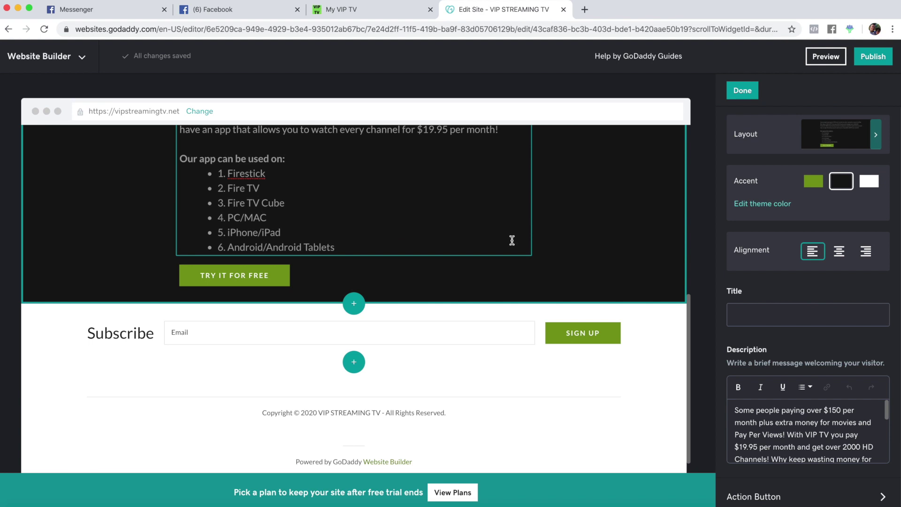
click(813, 180)
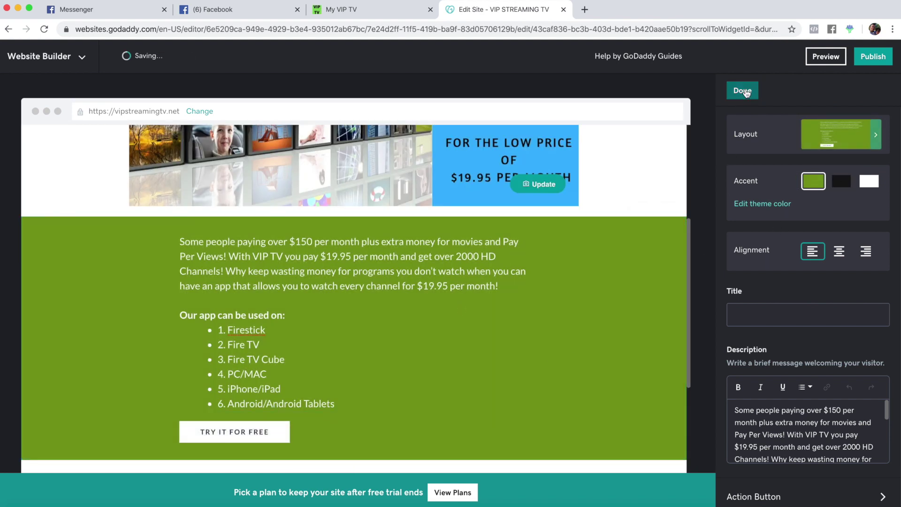
click(742, 90)
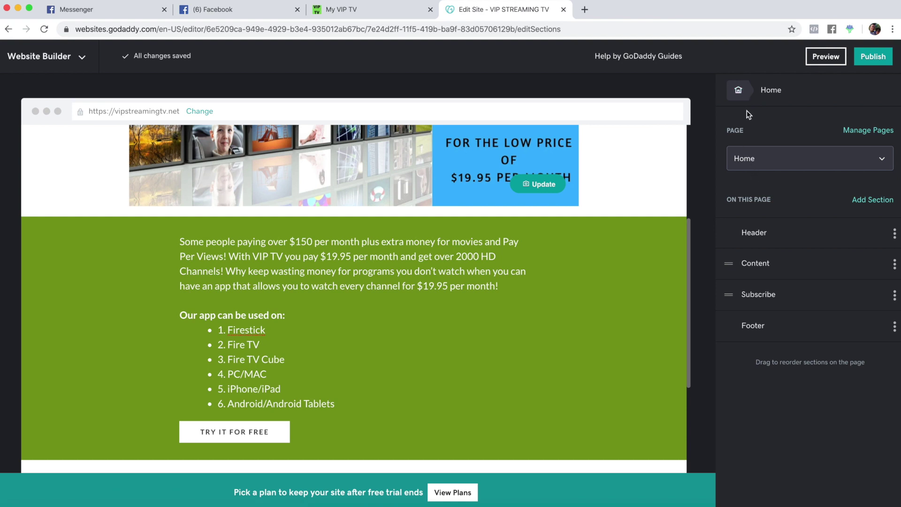
- Change the site's theme color to pink #F11286
click(735, 90)
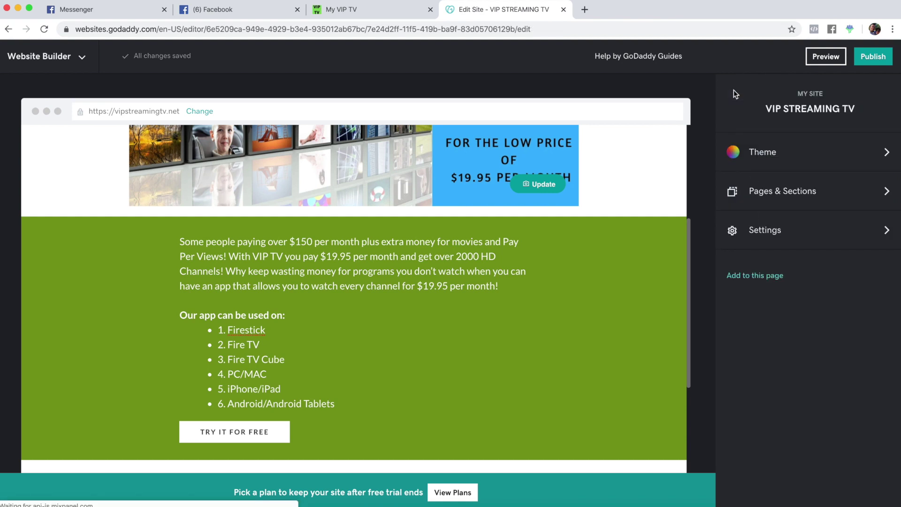
click(755, 161)
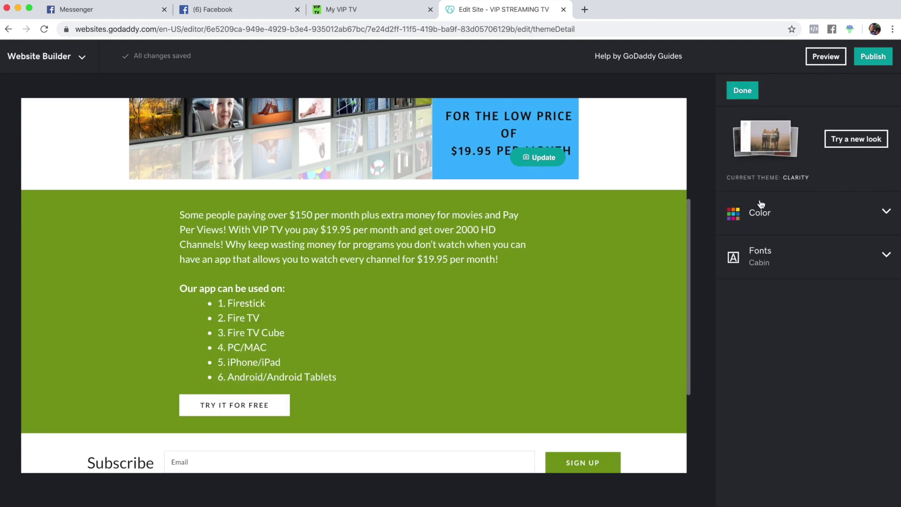
click(759, 218)
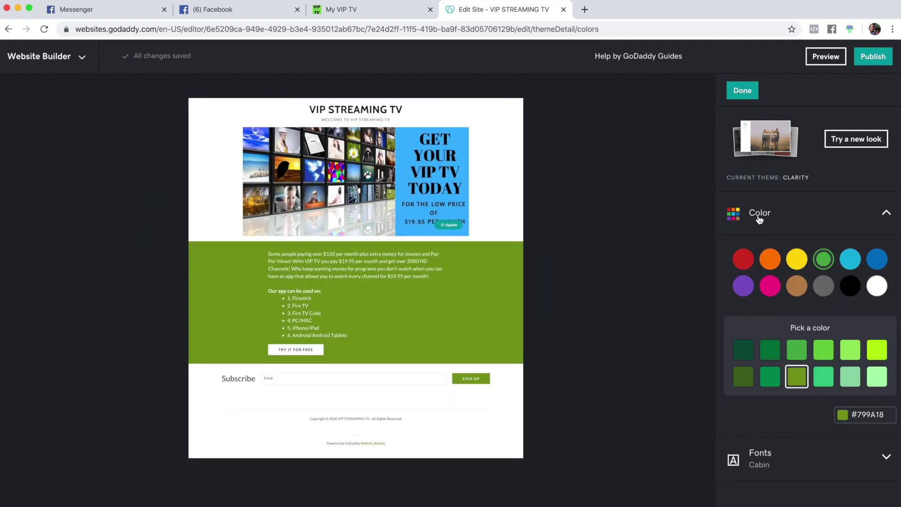
click(770, 286)
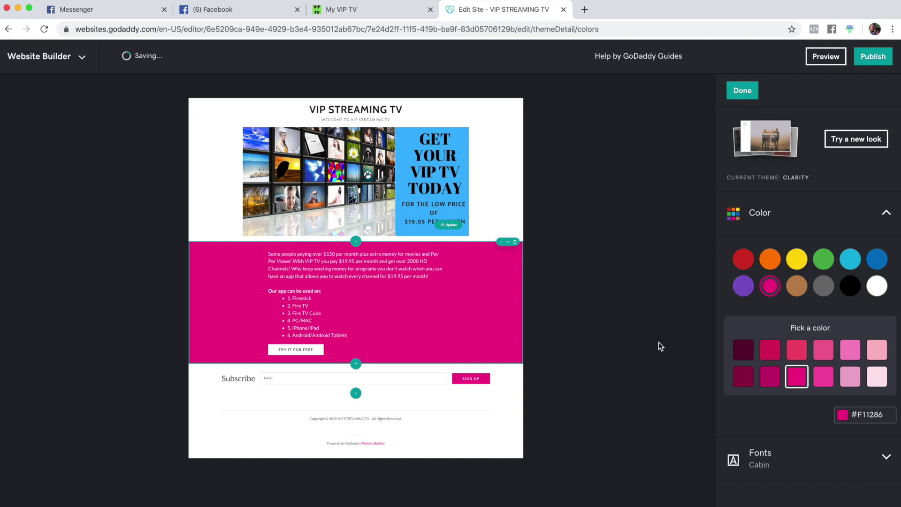
click(742, 90)
click(742, 90)
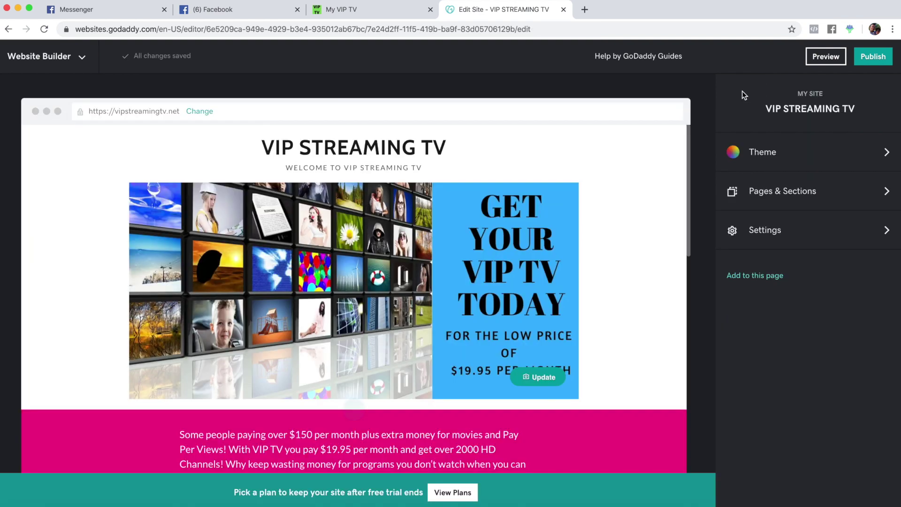
- Below the device-list section, add a Content section using the "Ideal for a long block of text" layout
scroll(512, 258, down, 3)
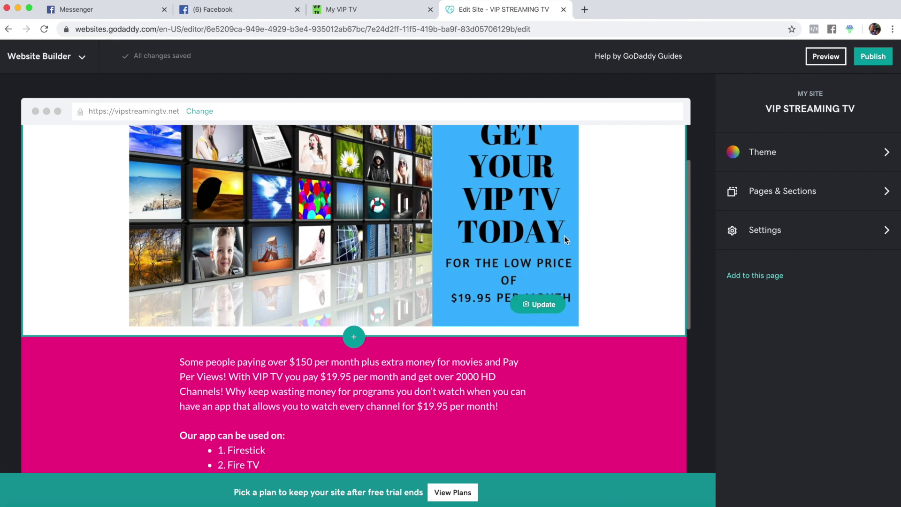
scroll(543, 238, down, 5)
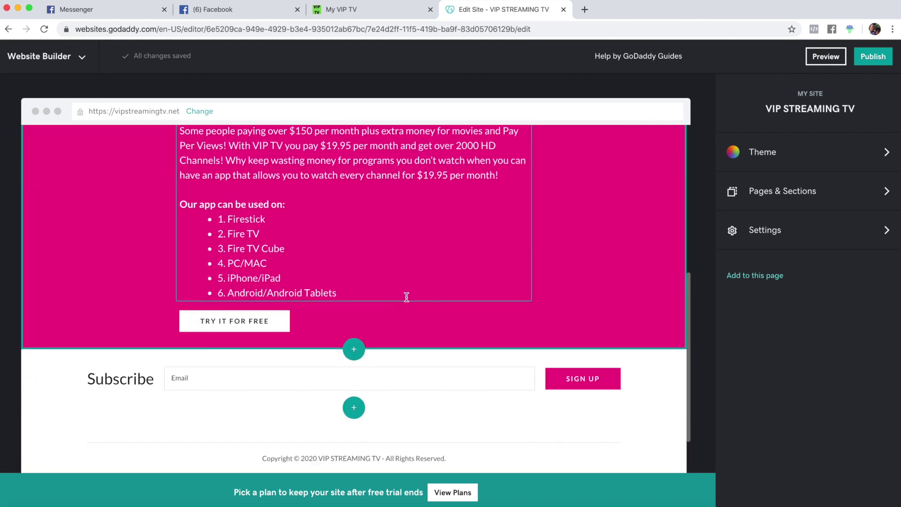
click(354, 349)
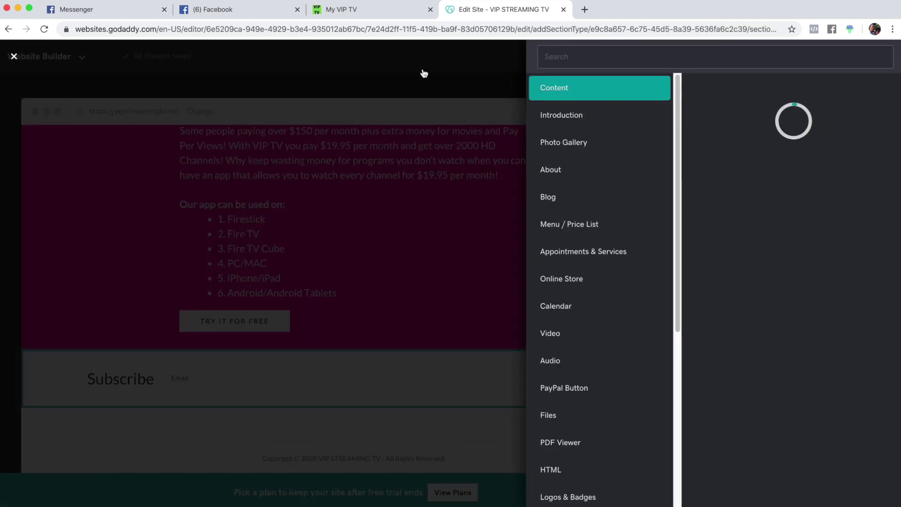
click(371, 13)
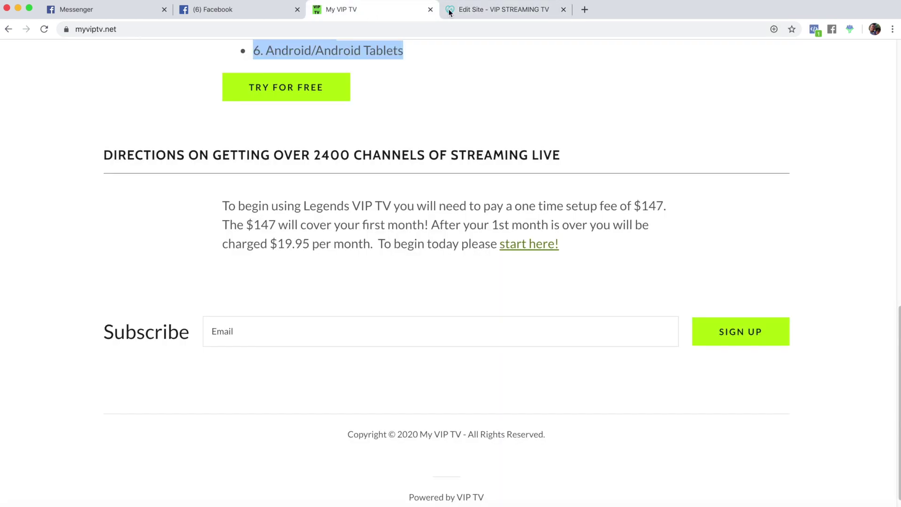
click(481, 9)
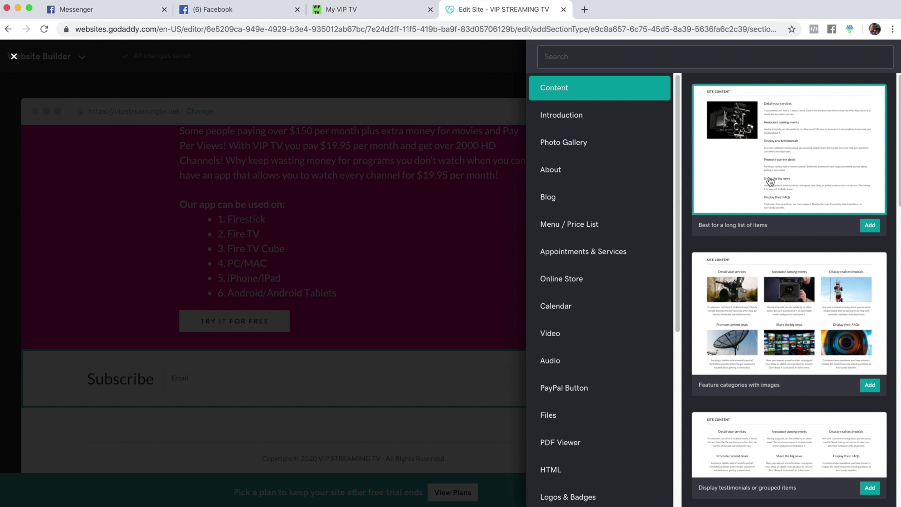
click(550, 116)
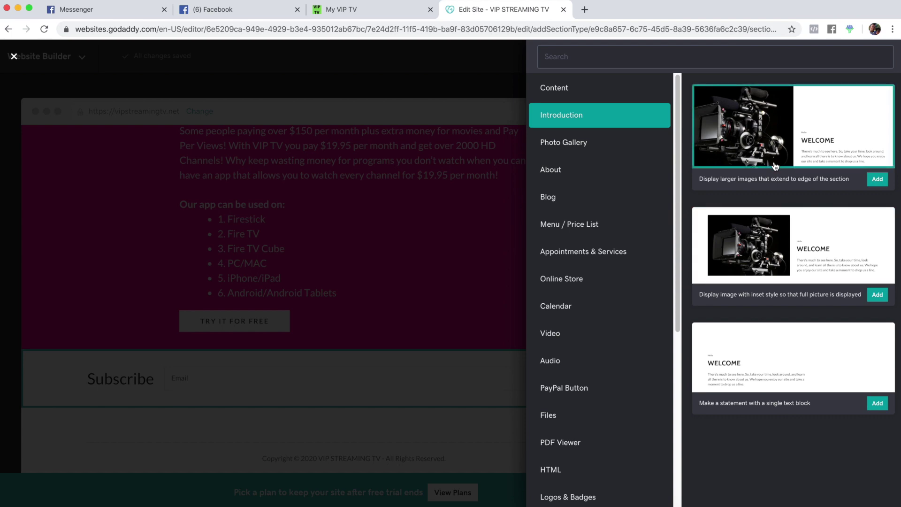
click(554, 92)
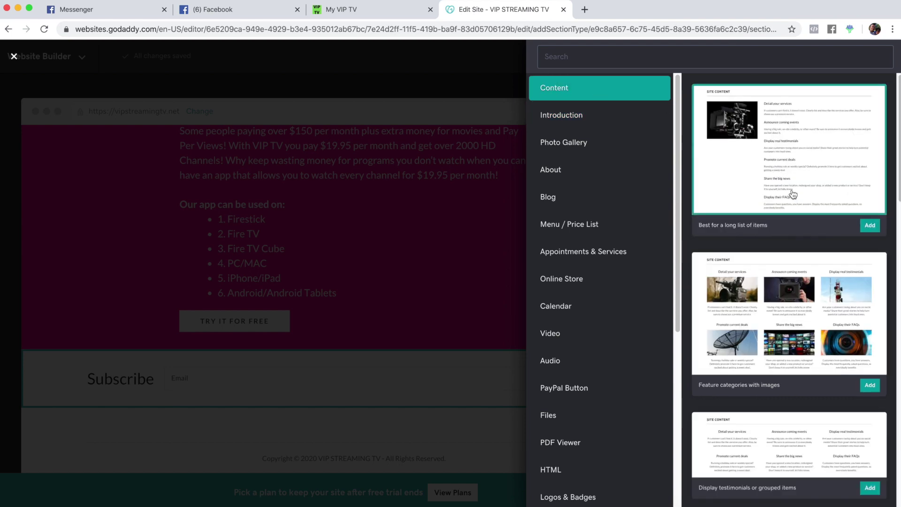
scroll(797, 197, down, 6)
scroll(797, 197, down, 5)
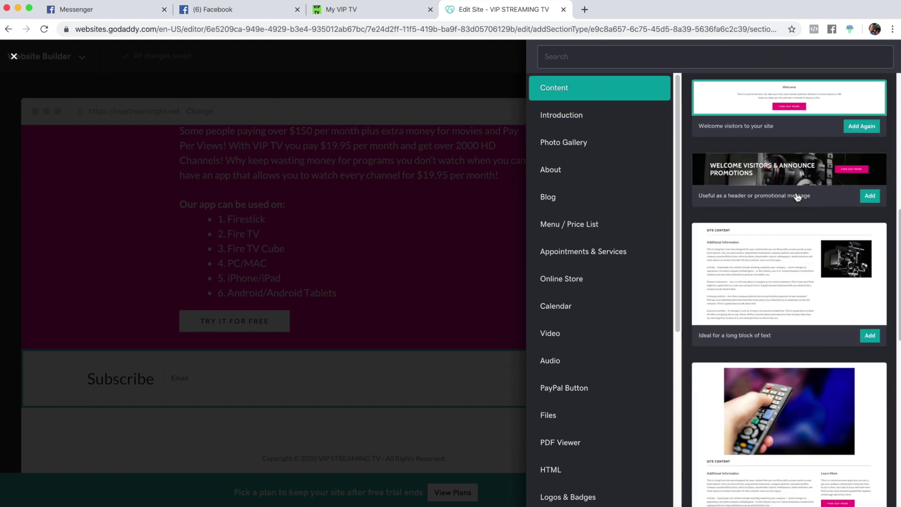
scroll(797, 197, down, 5)
scroll(797, 197, up, 4)
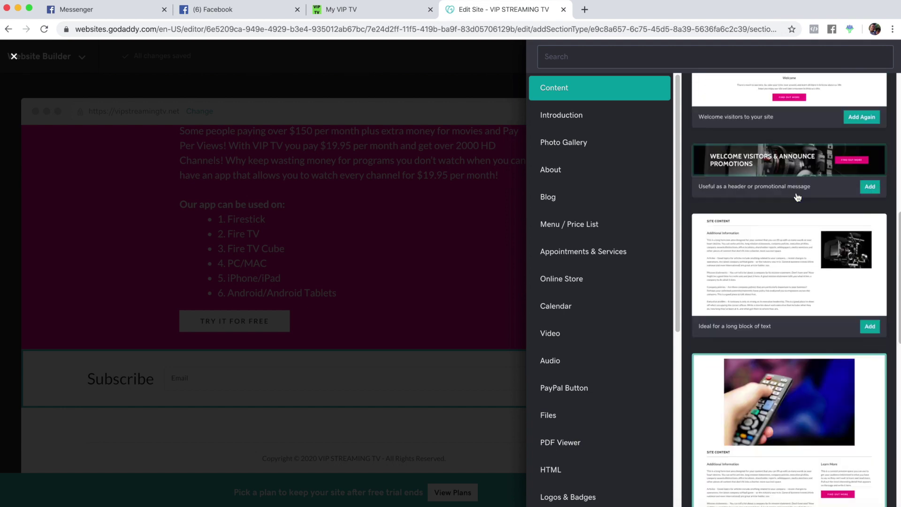
click(781, 255)
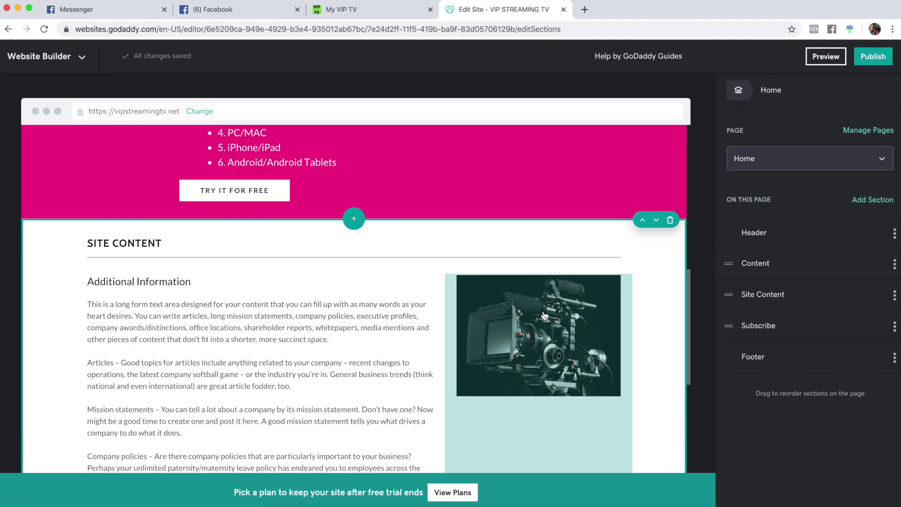
- Delete the new section's camera image and replace its title with My VIP TV's heading "DIRECTIONS ON GETTING OVER 2400 CHANNELS OF STREAMING LIVE"
click(538, 335)
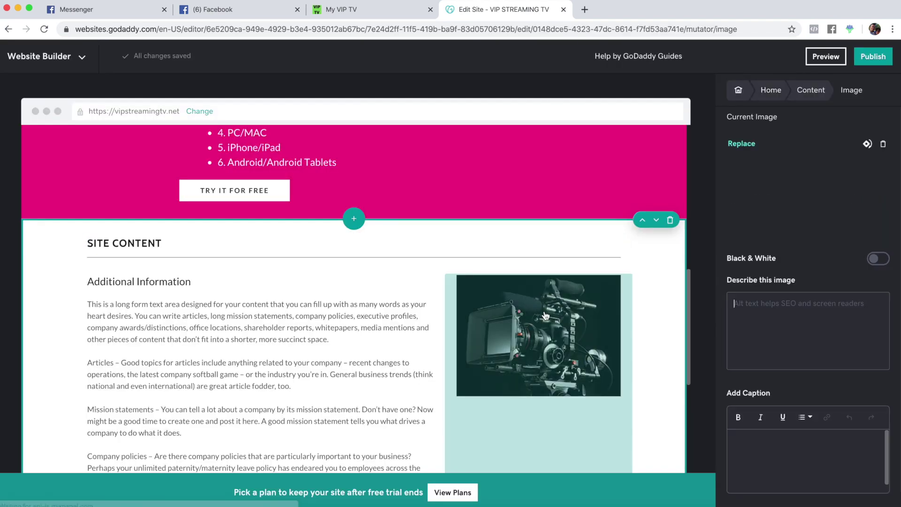
click(881, 145)
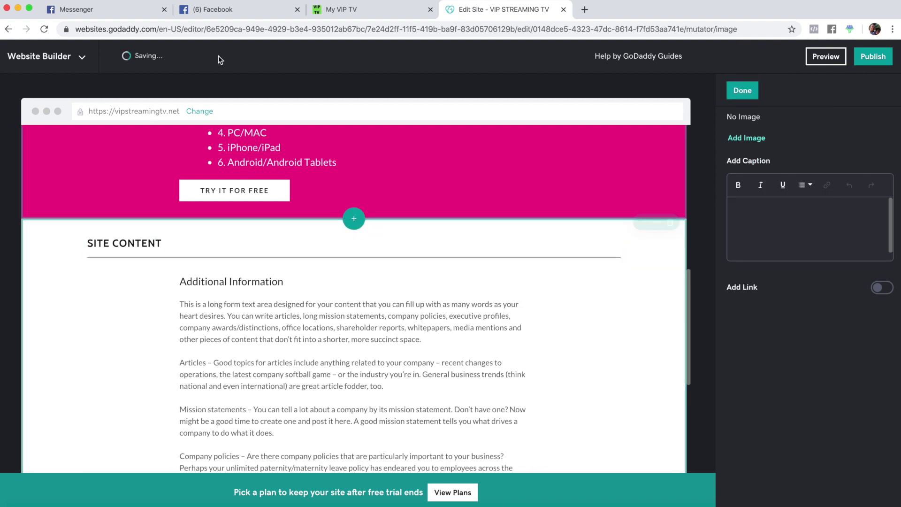
click(340, 10)
drag(106, 152, 565, 148)
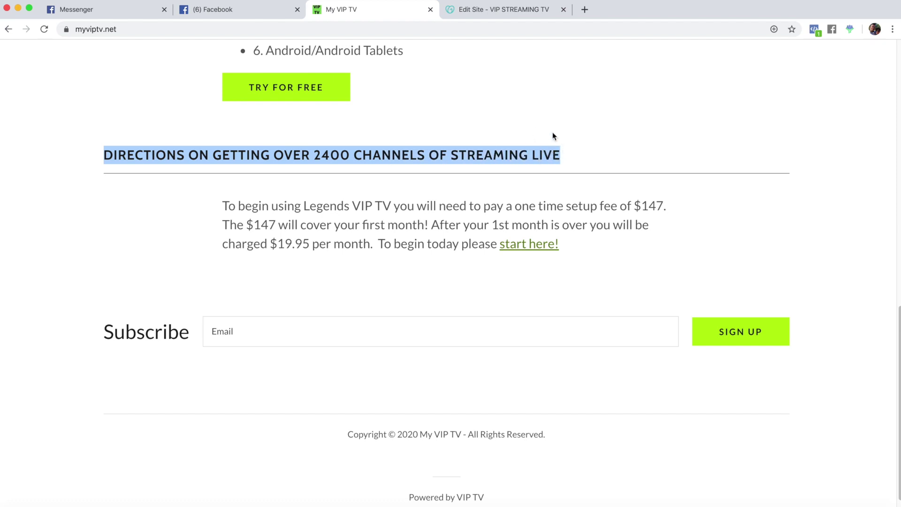
click(456, 11)
drag(164, 243, 84, 243)
text(DIRECTIONS ON GETTING OVER 2400 CHANNELS OF STREAMING LIVE:)
key(BackSpace)
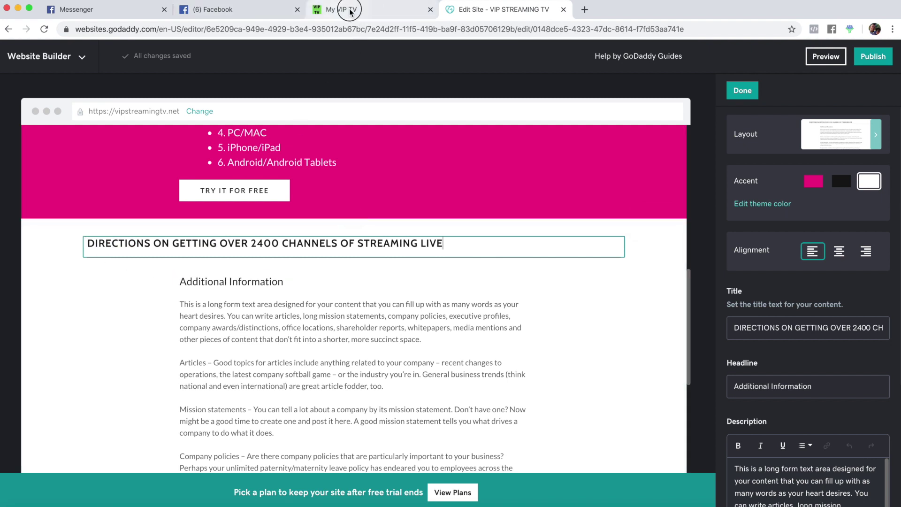
- Copy My VIP TV's paragraph beginning "To begin using Legends VIP TV" and delete the "Additional Information" headline in the new section
click(328, 10)
drag(223, 207, 592, 244)
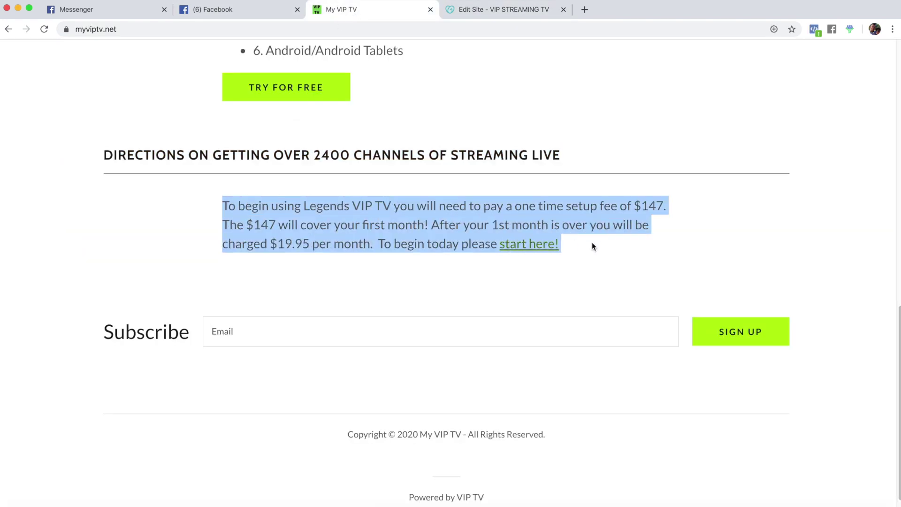
click(475, 11)
scroll(225, 327, down, 1)
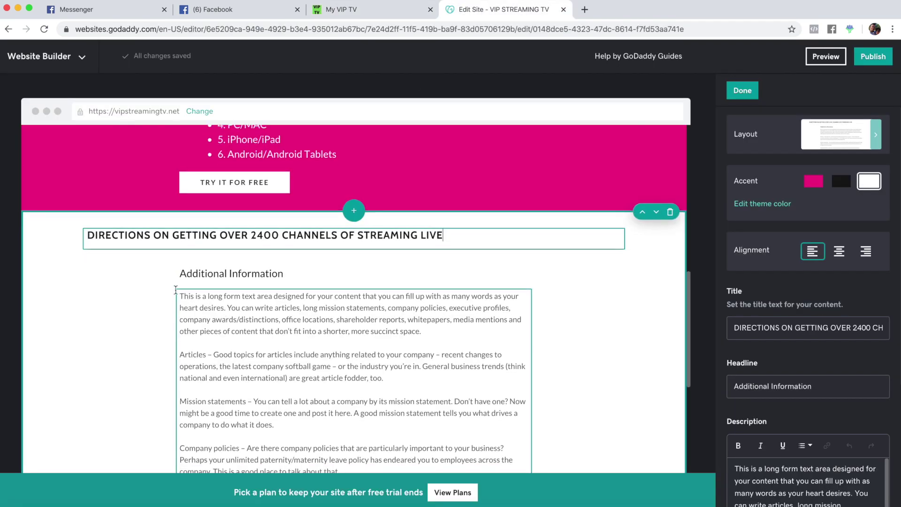
drag(179, 273, 308, 270)
key(BackSpace)
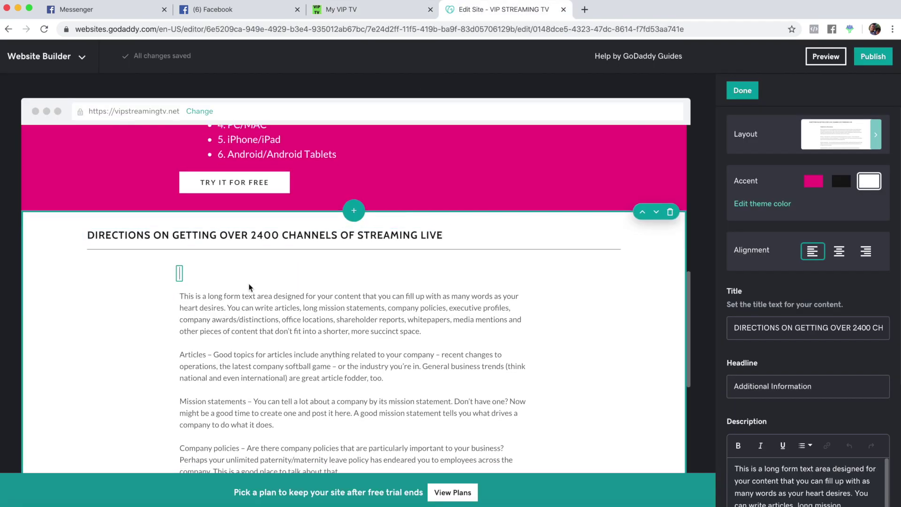
- Replace the new section's placeholder description with the copied My VIP TV paragraph beginning "To begin using Legends VIP TV"
click(202, 271)
drag(181, 273, 426, 258)
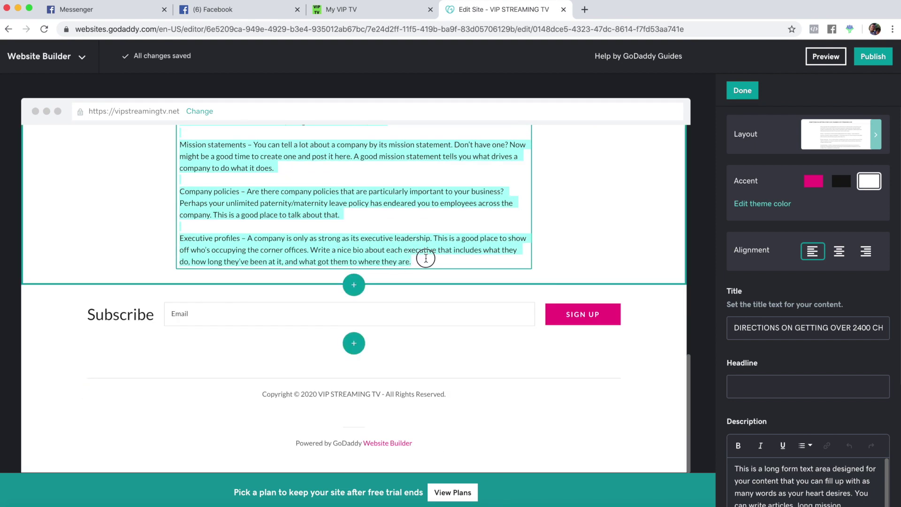
key(ctrl+v)
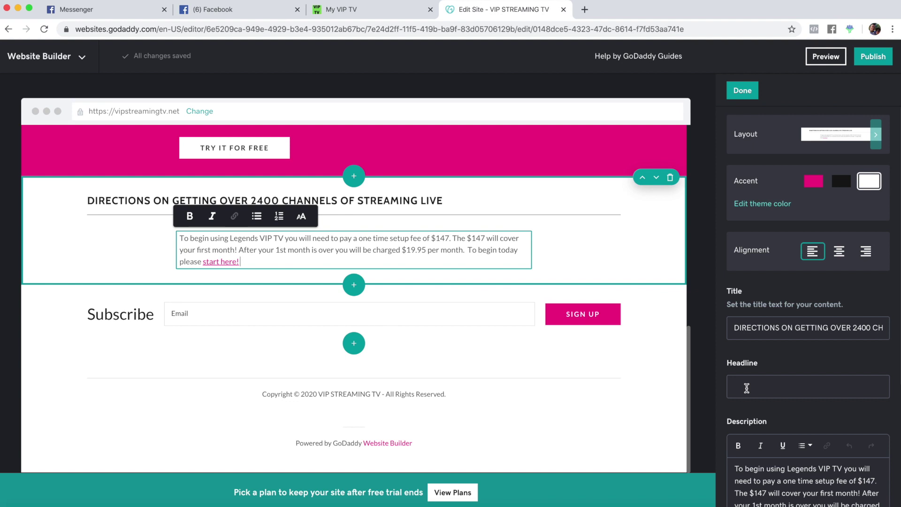
- Remove the existing hyperlink from "start here!" in the directions section's description
scroll(770, 396, down, 4)
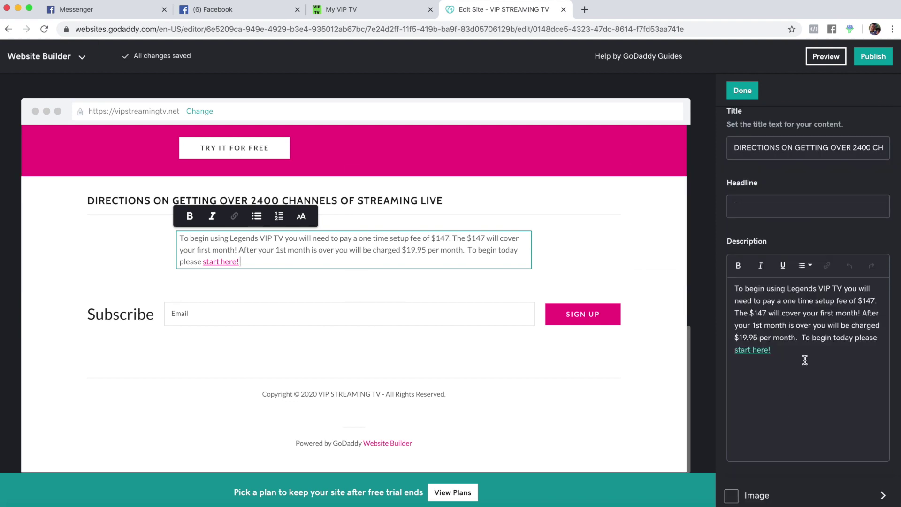
drag(770, 351, 734, 354)
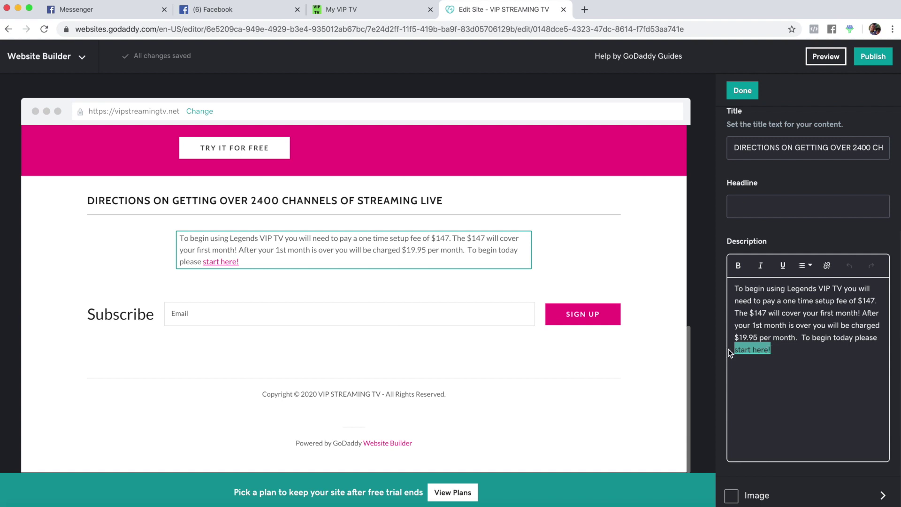
click(827, 266)
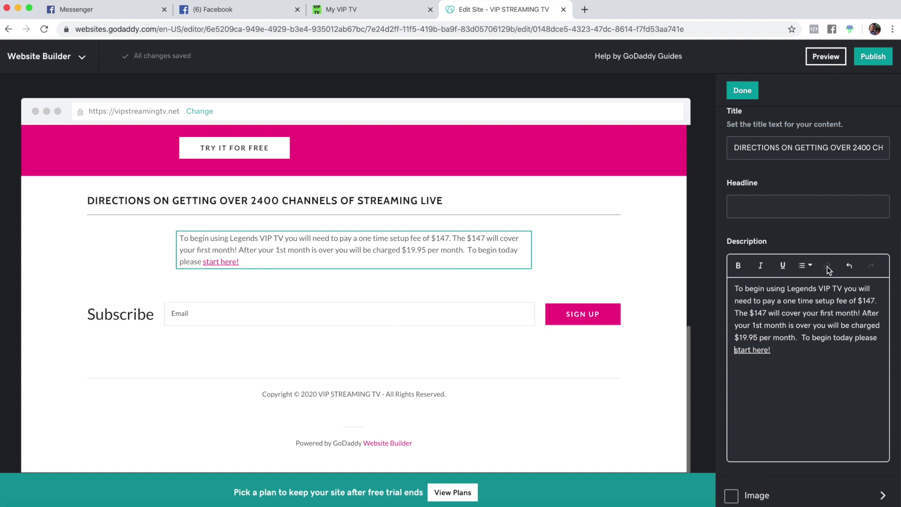
drag(772, 352, 734, 354)
click(827, 266)
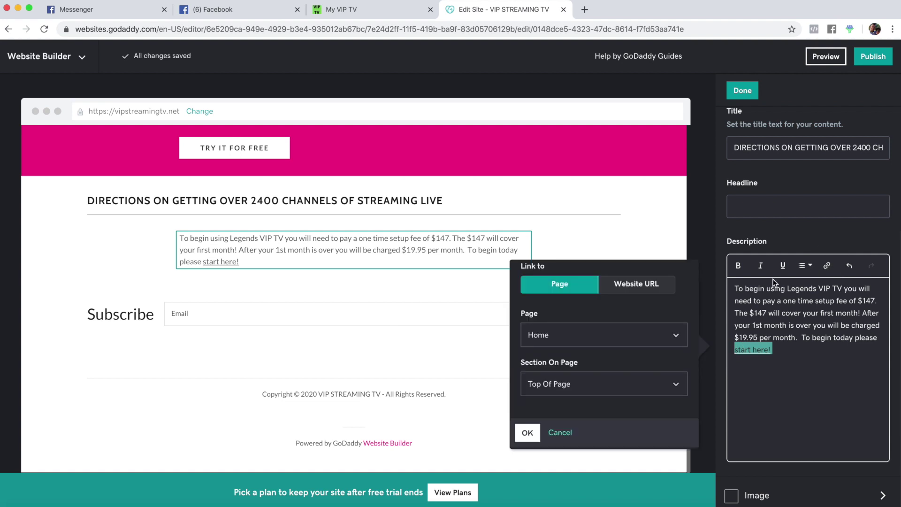
click(675, 338)
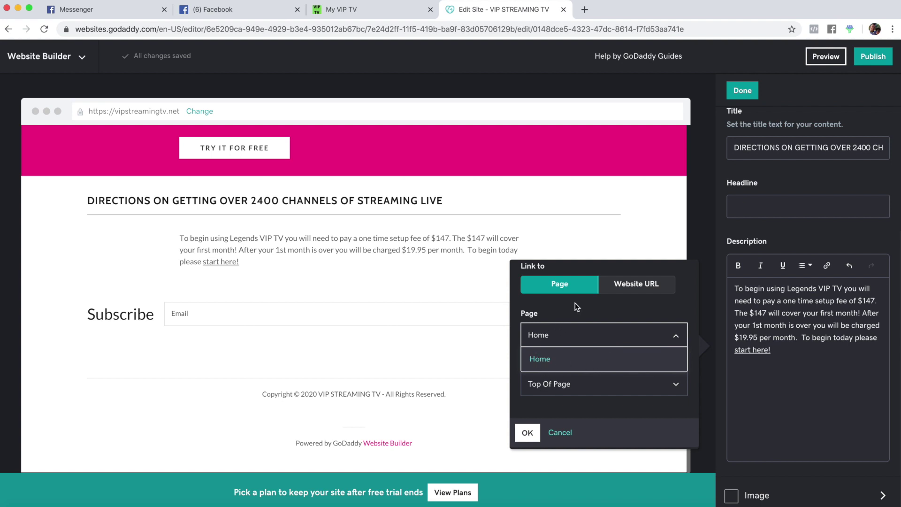
click(470, 358)
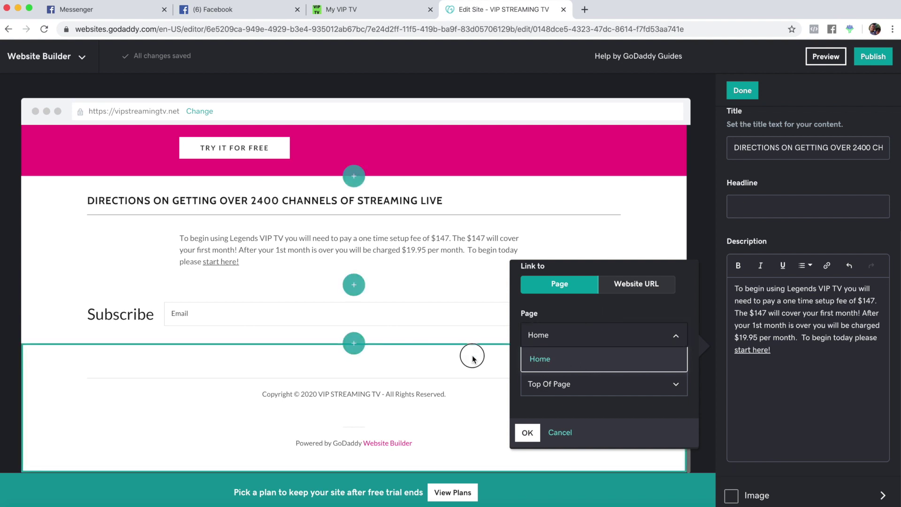
- Examine the Subscribe section's settings, including its headline, description, thank-you message, email field text and button label
scroll(488, 358, up, 1)
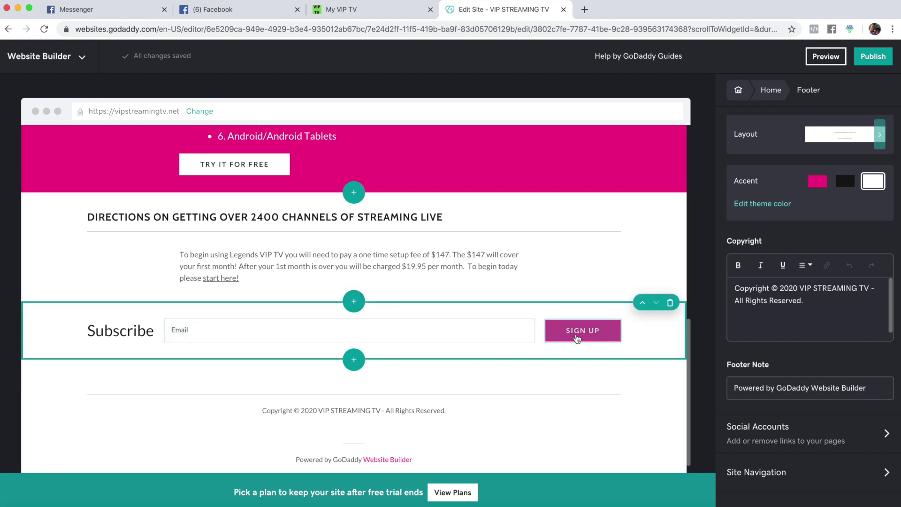
click(576, 337)
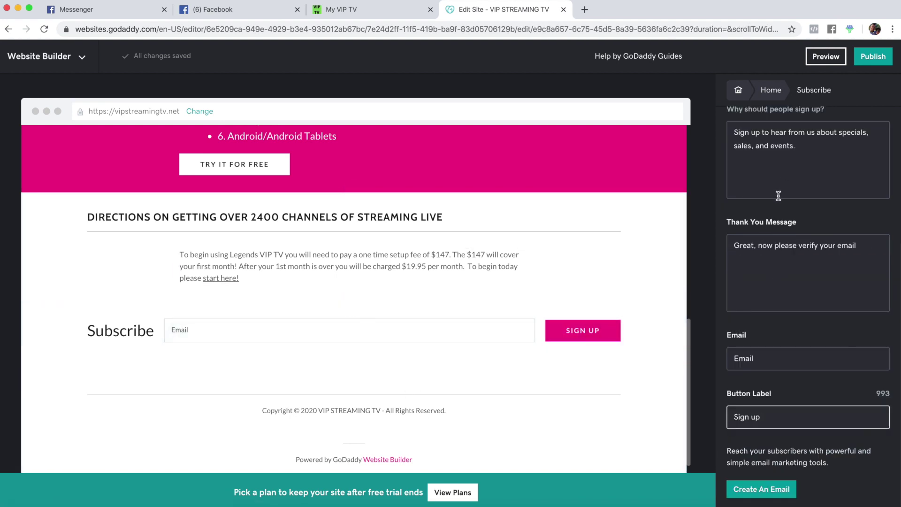
scroll(778, 432, up, 5)
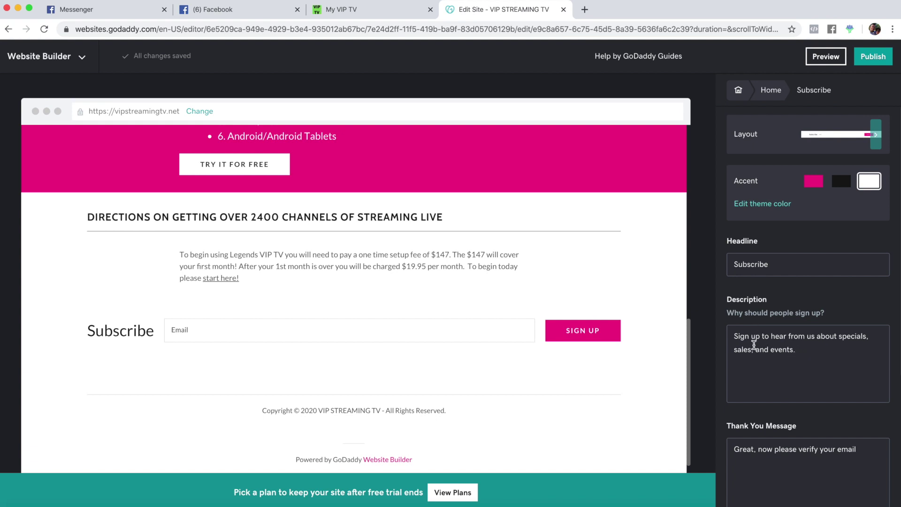
scroll(816, 354, down, 3)
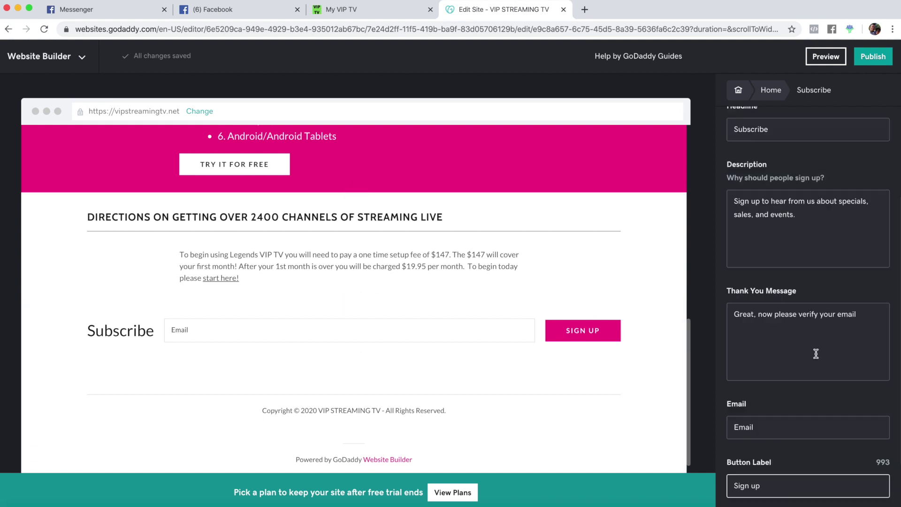
scroll(780, 320, down, 2)
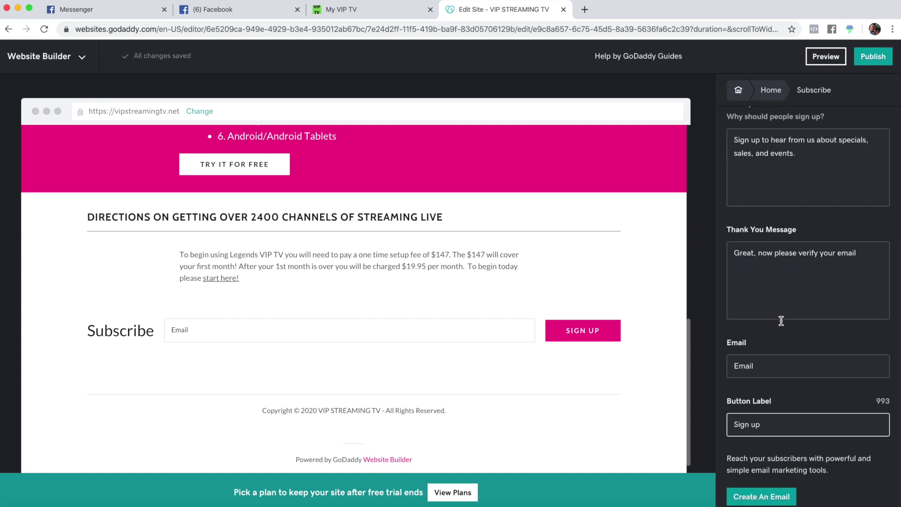
click(758, 358)
drag(759, 358, 708, 354)
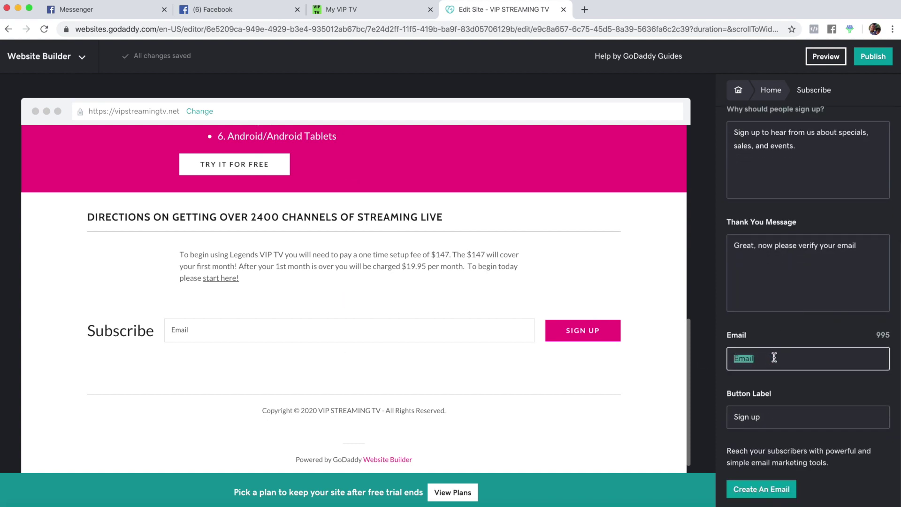
click(777, 326)
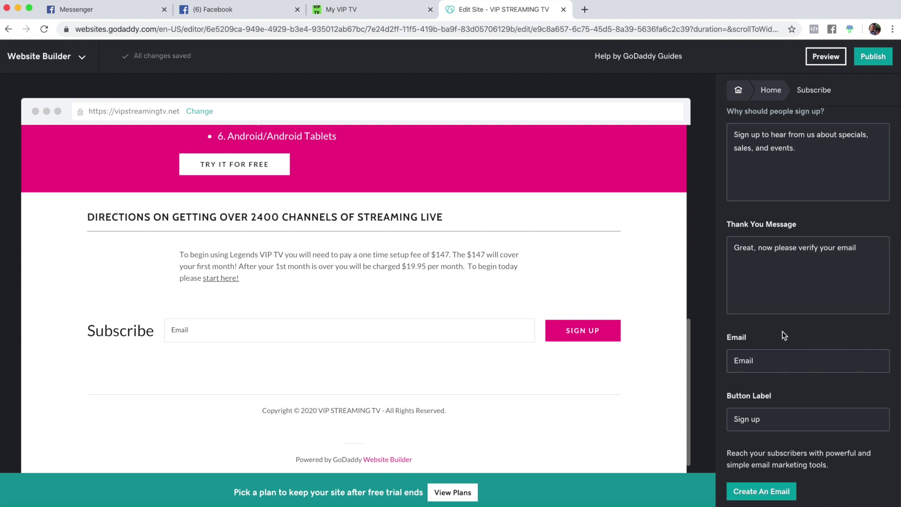
scroll(782, 331, up, 5)
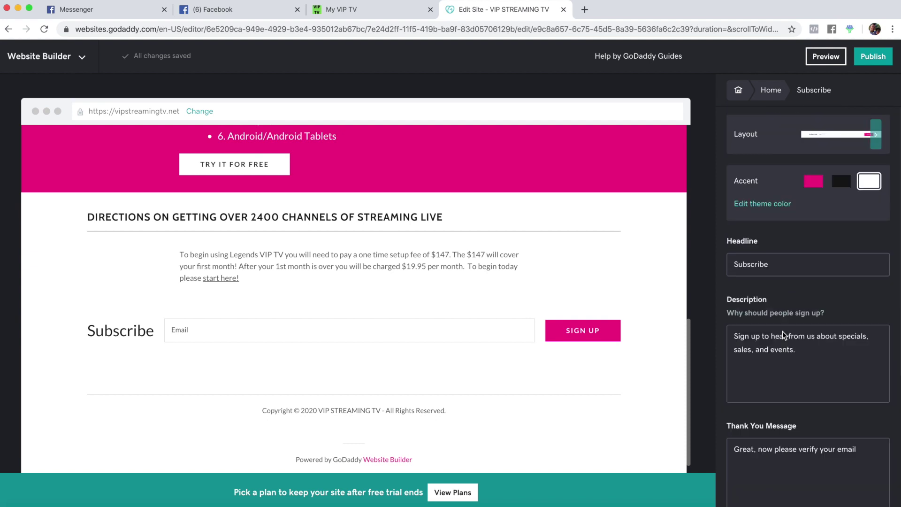
- Check My VIP TV's navigation for its page names and create a new page titled "Sign Up" on the site
click(739, 90)
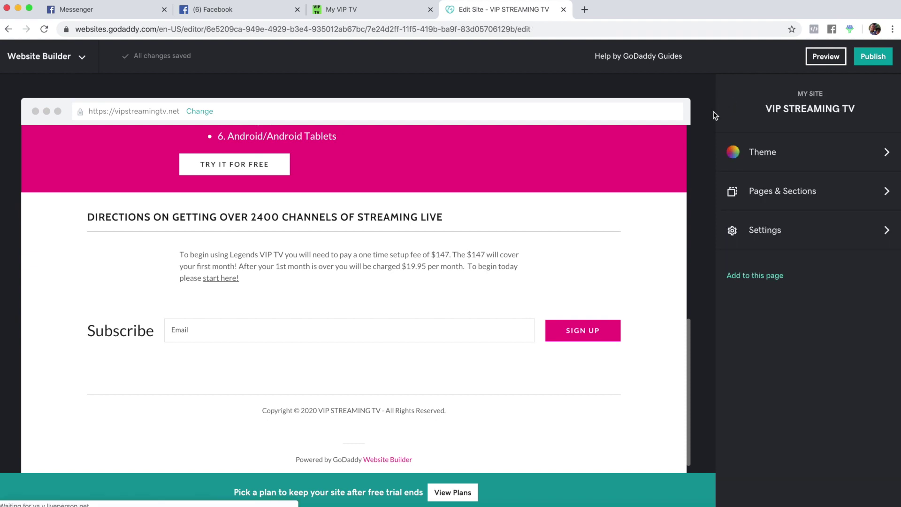
click(798, 197)
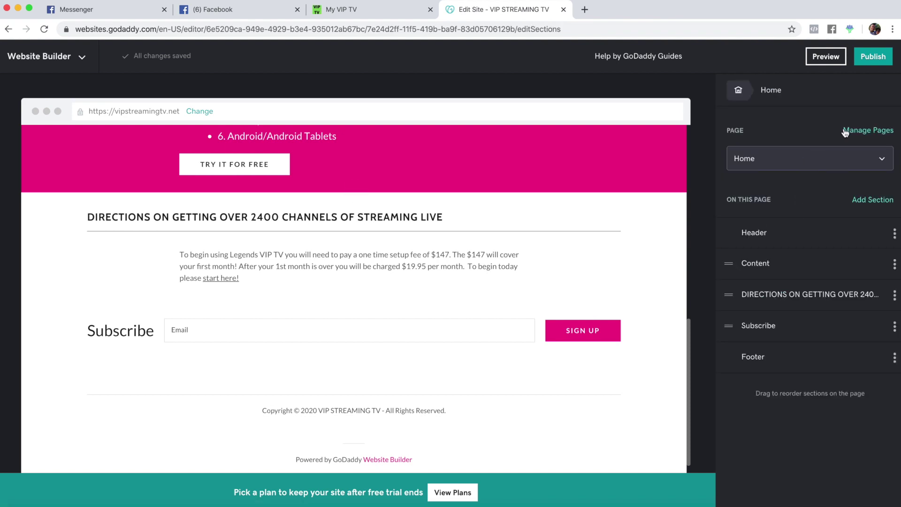
click(856, 130)
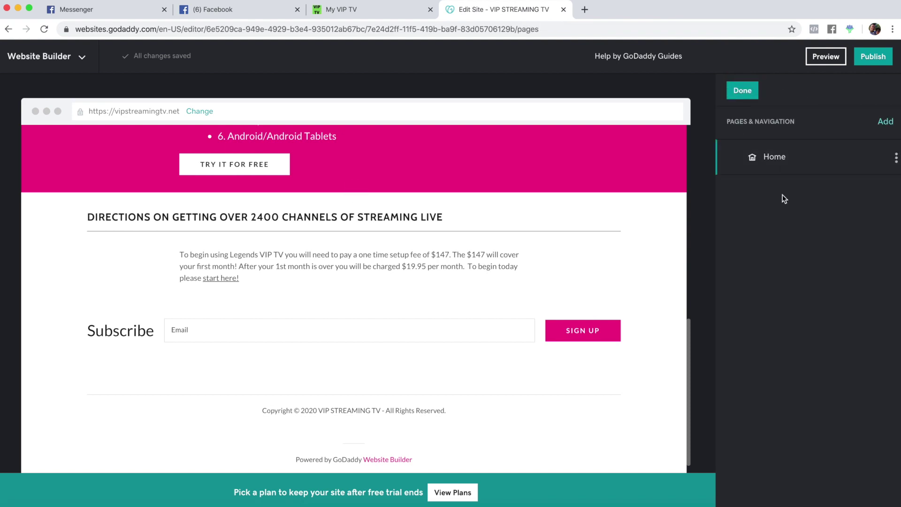
click(885, 121)
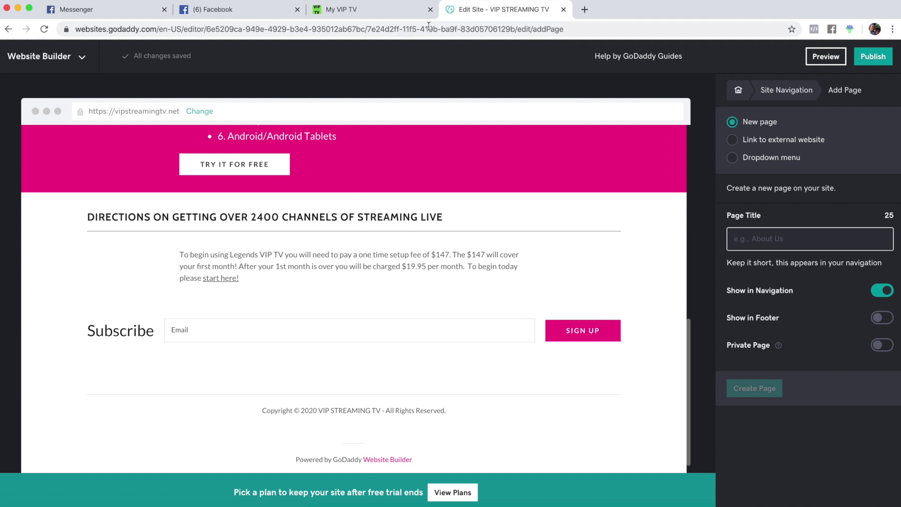
click(387, 14)
scroll(357, 108, up, 20)
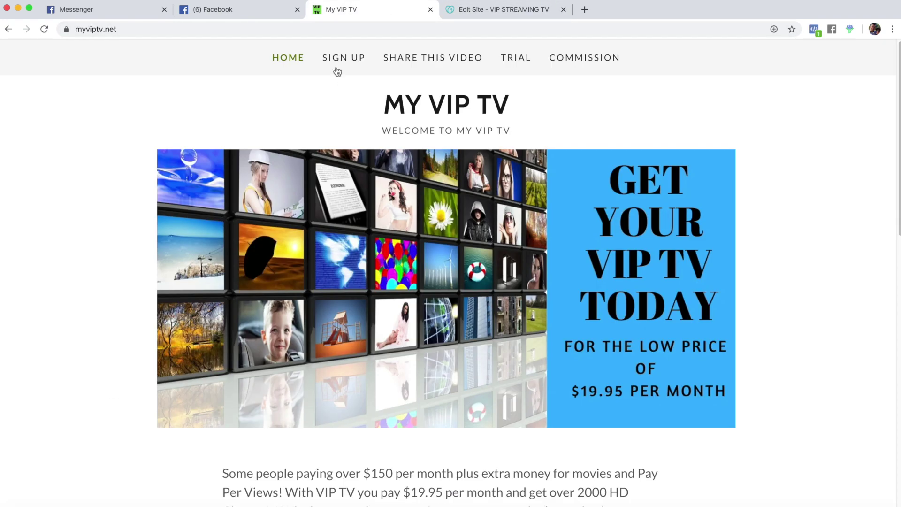
click(496, 17)
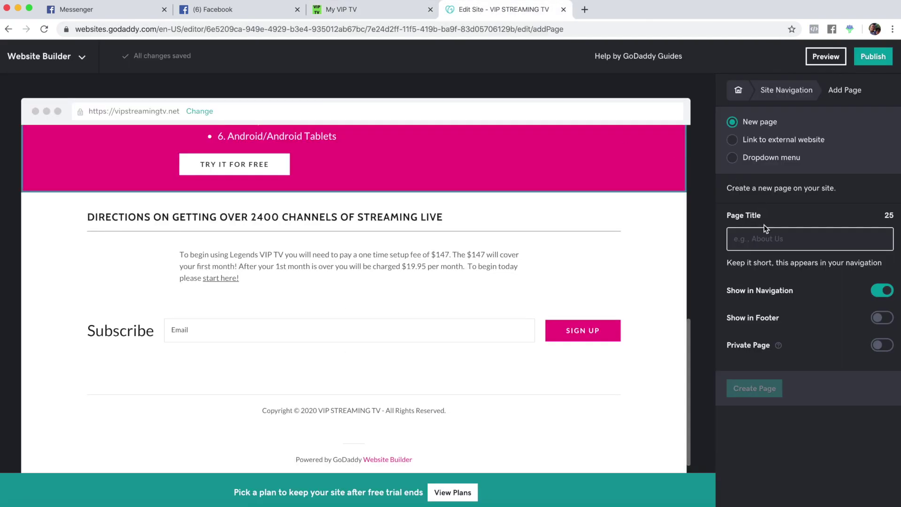
text(Sign Up)
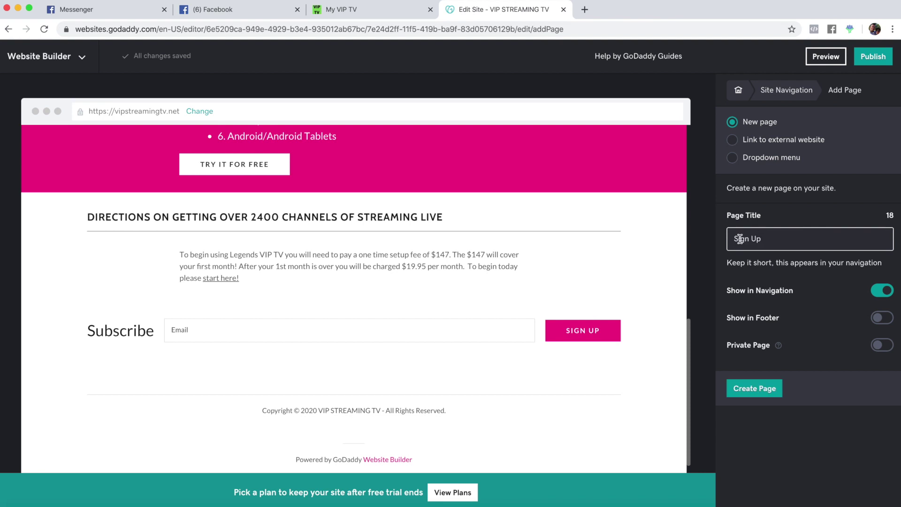
scroll(368, 246, up, 15)
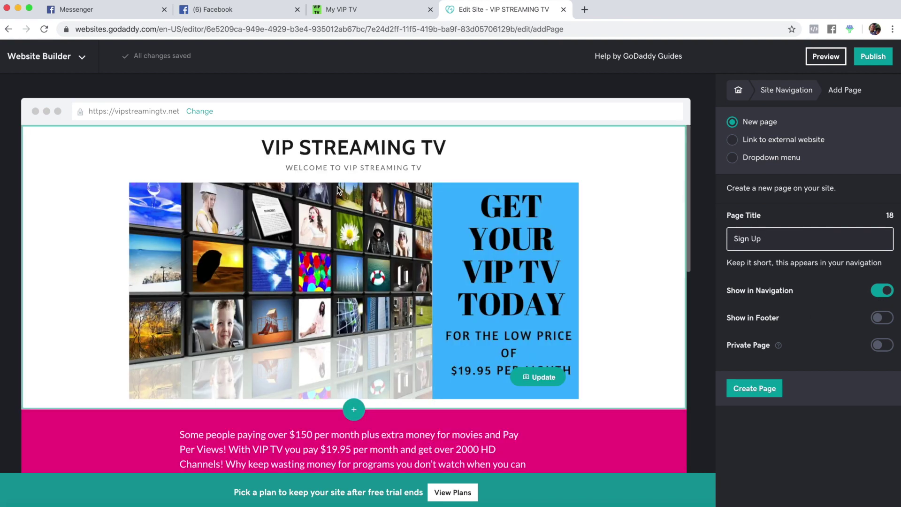
scroll(413, 280, down, 7)
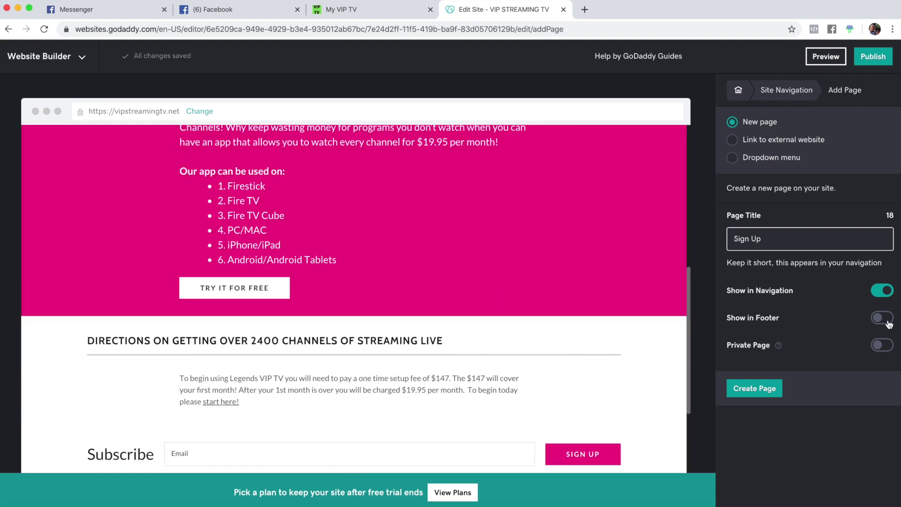
scroll(262, 439, down, 3)
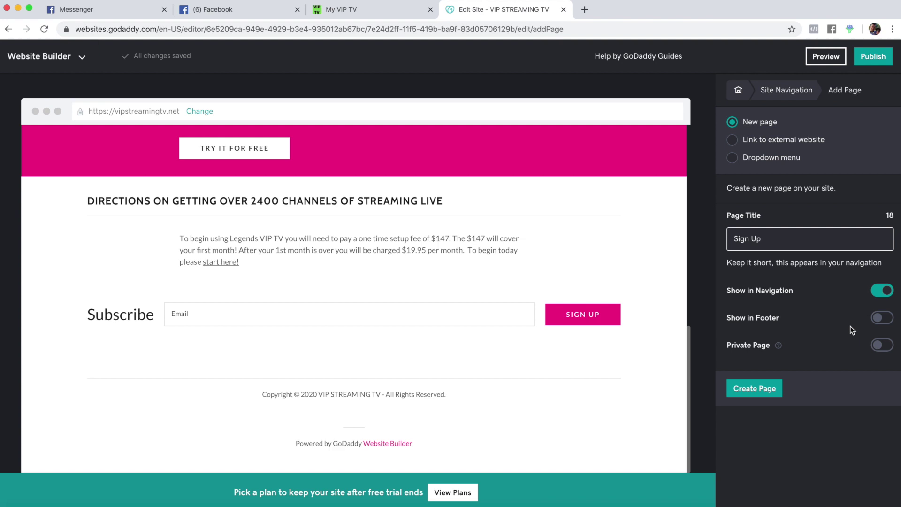
click(771, 389)
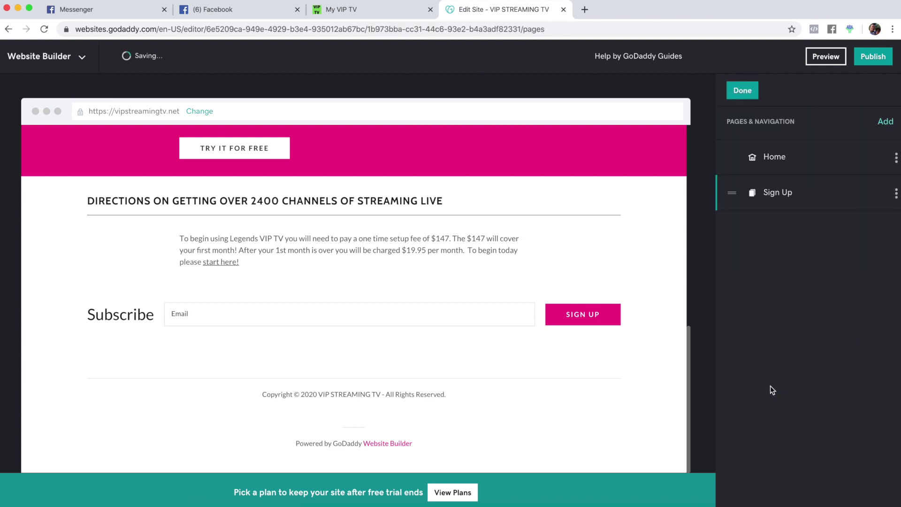
- Open the new Sign Up page's sections and view My VIP TV's Sign Up page as the layout reference
scroll(387, 230, up, 1)
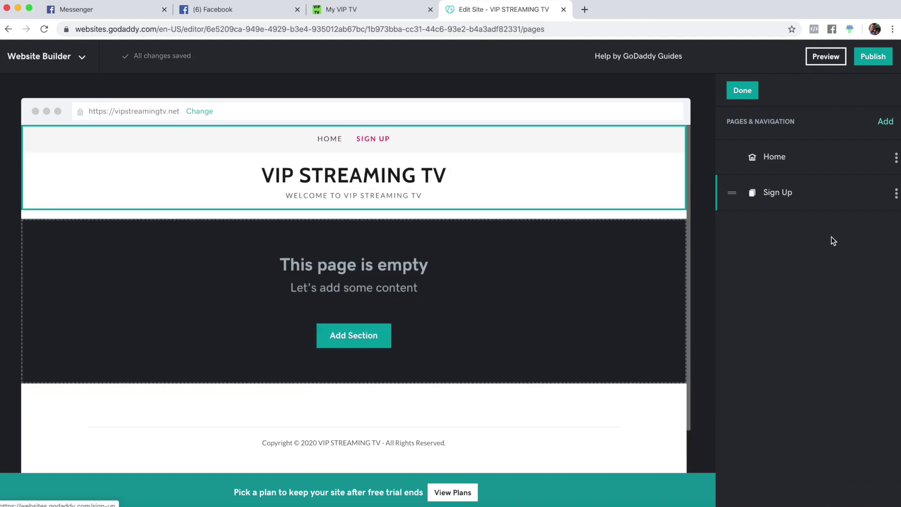
click(779, 192)
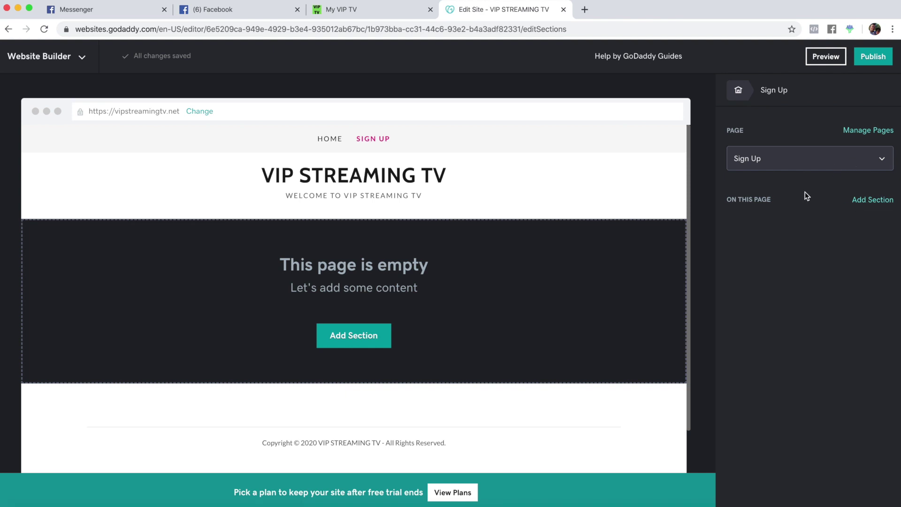
click(341, 10)
click(338, 58)
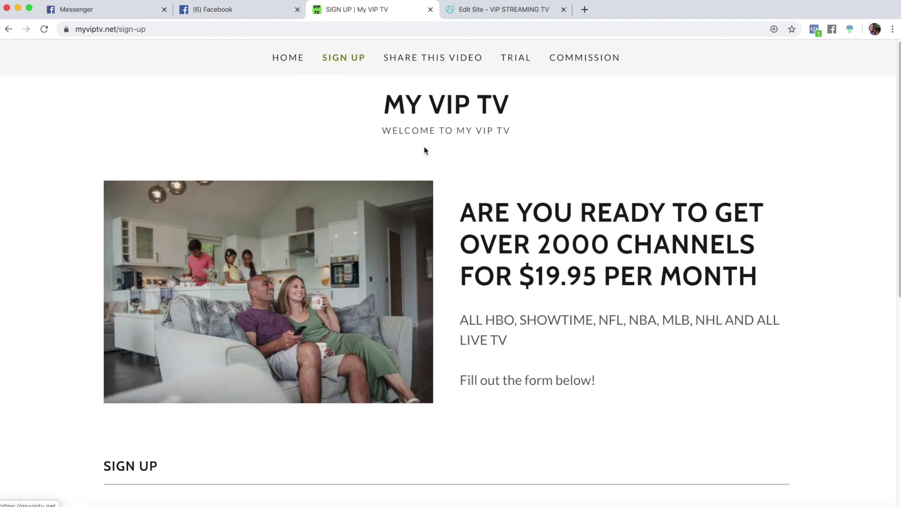
scroll(454, 348, down, 1)
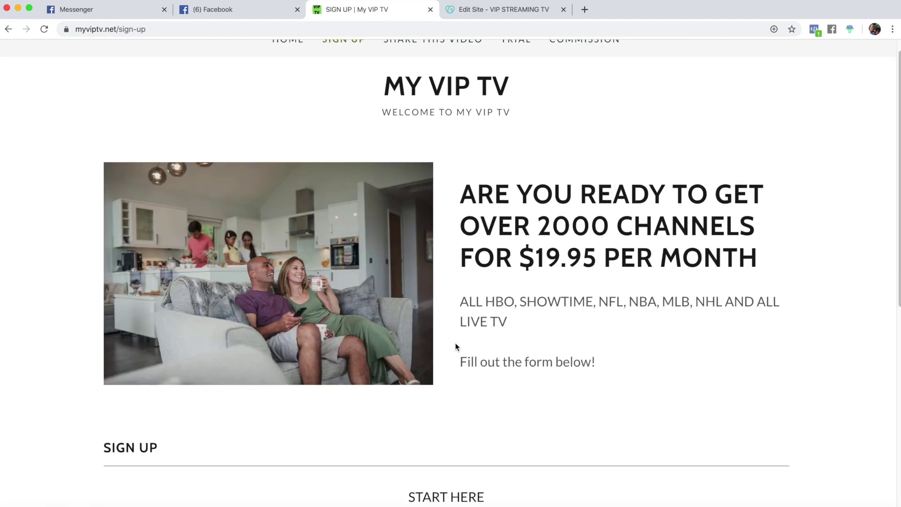
scroll(454, 348, up, 1)
click(487, 11)
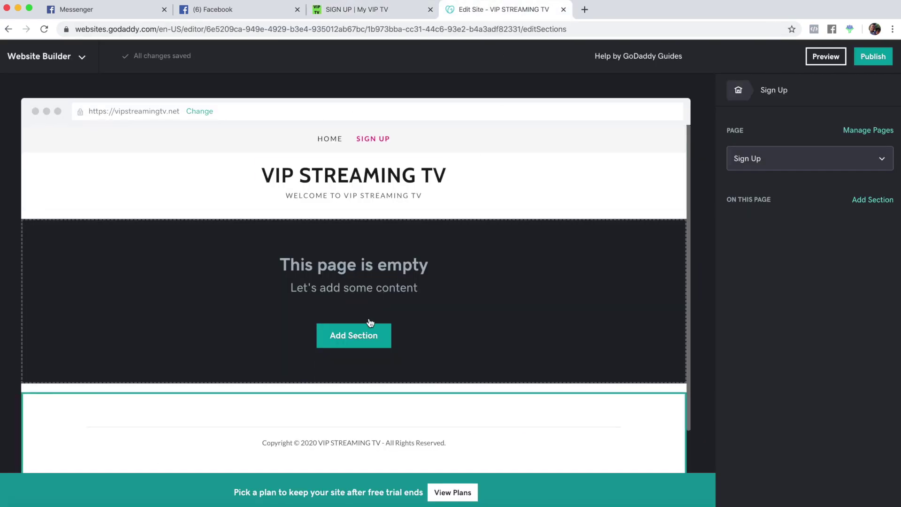
- Add an Introduction section to the empty Sign Up page using the "Display image with inset style so that full picture is displayed" layout
click(369, 333)
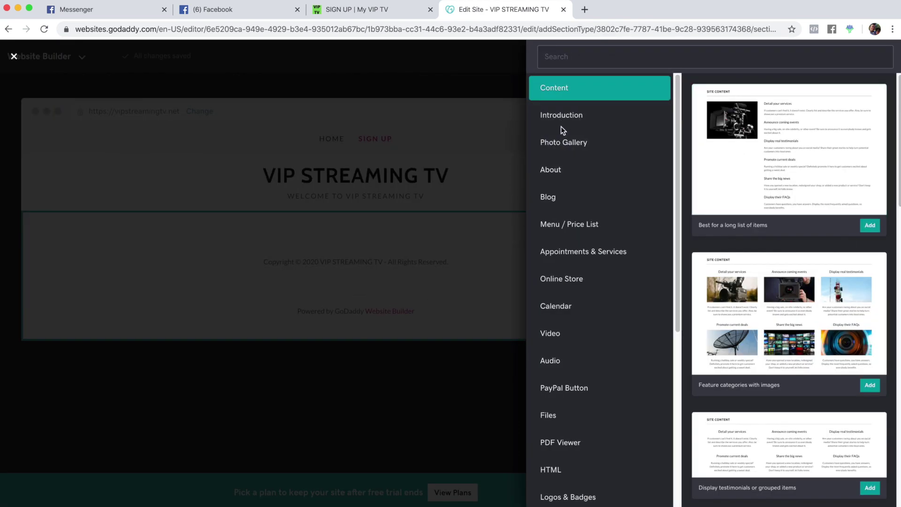
click(562, 117)
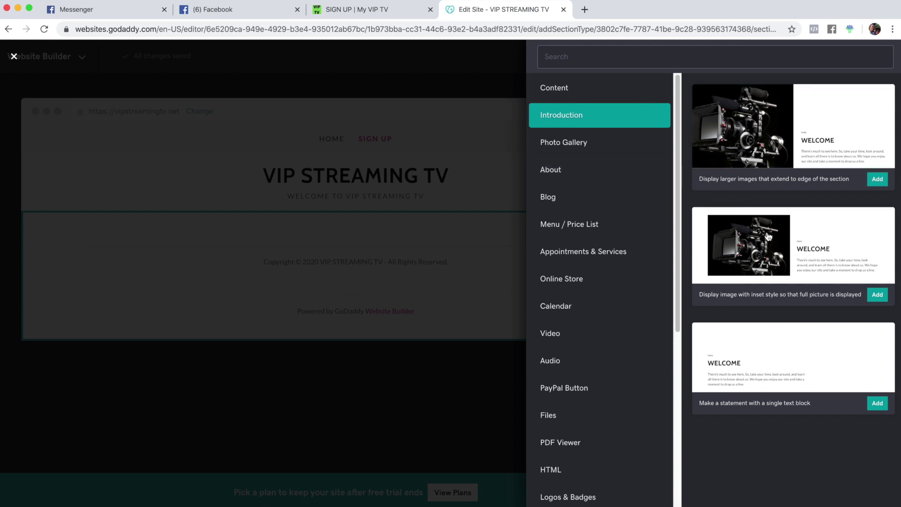
click(876, 296)
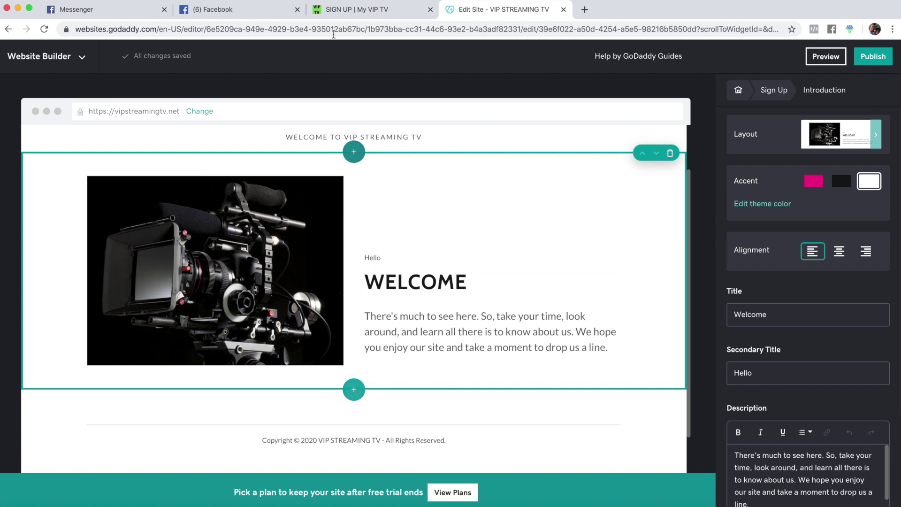
- Copy My VIP TV's Sign Up headline "ARE YOU READY TO GET OVER 2000 CHANNELS FOR $19.95 PER MONTH" into the introduction title and clear the secondary title
click(340, 13)
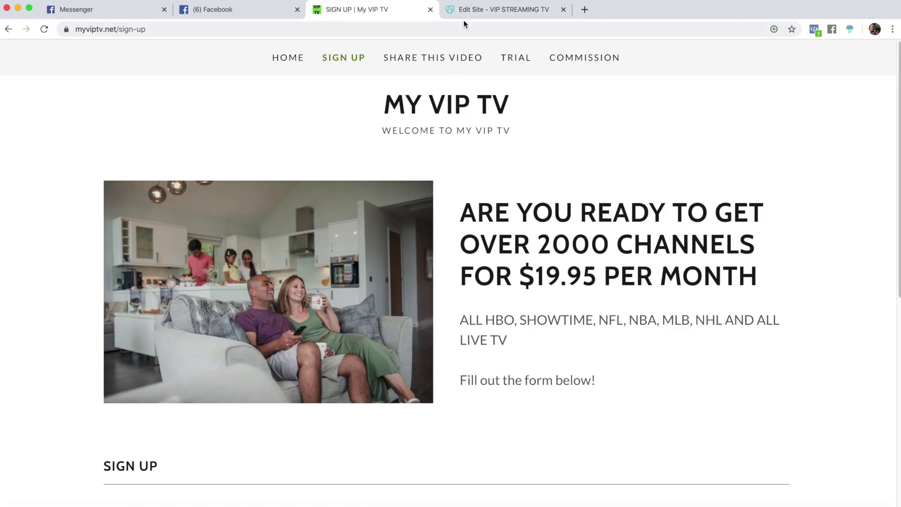
drag(458, 207, 768, 280)
key(ctrl+c)
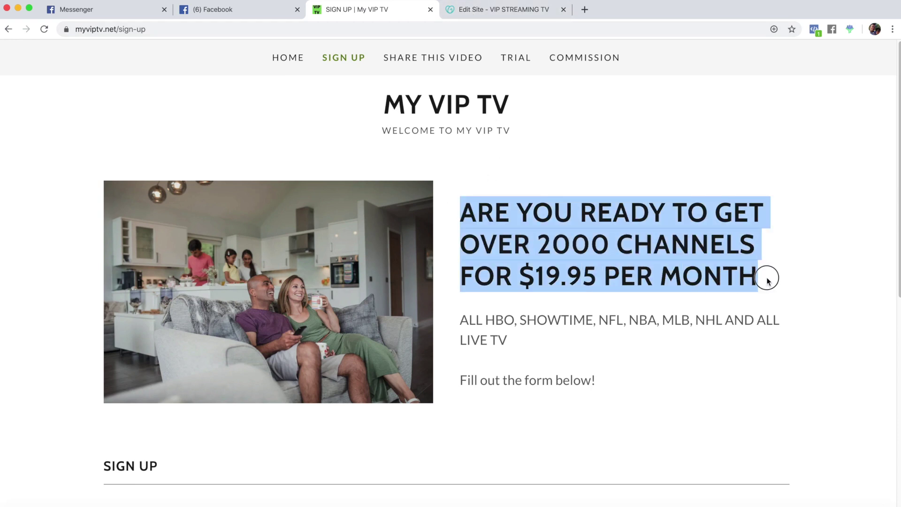
click(469, 10)
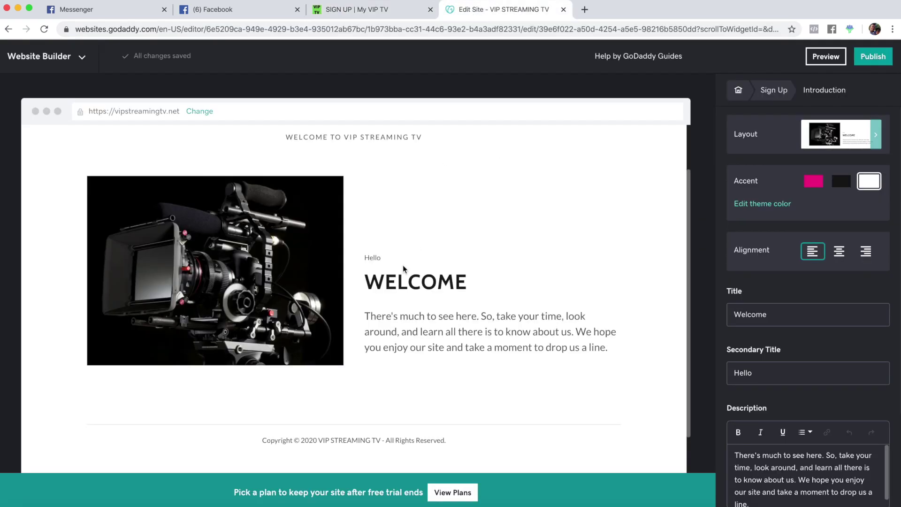
drag(364, 281, 468, 283)
key(ctrl+v)
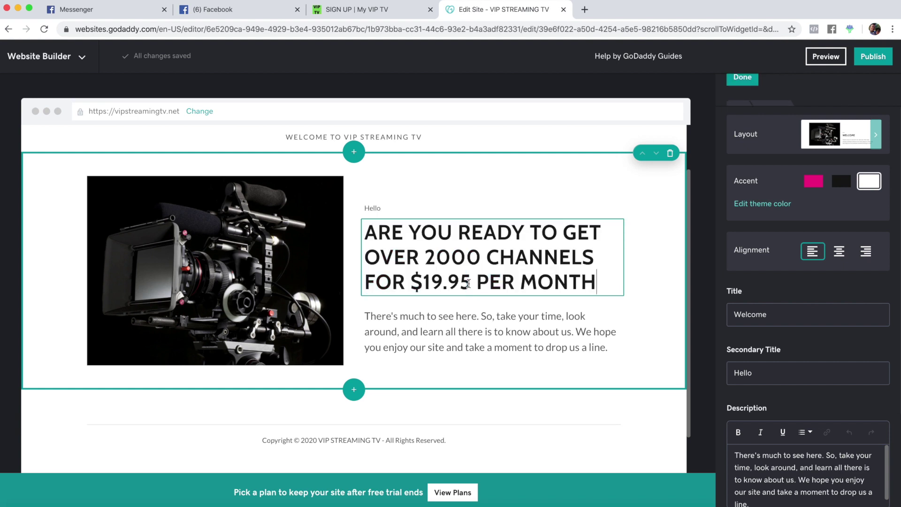
drag(382, 208, 346, 207)
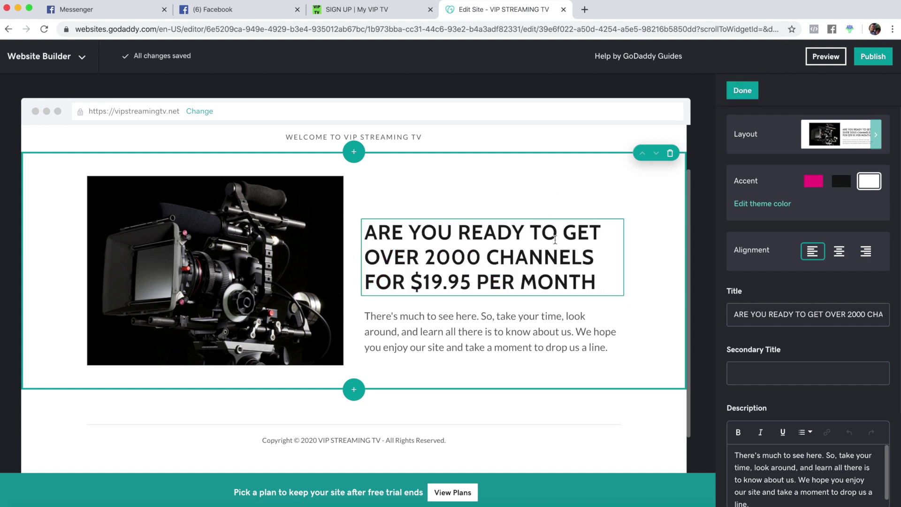
- Replace the introduction description with My VIP TV's "ALL HBO, SHOWTIME, NFL..." and "Fill out the form below!" text, using the largest text size
click(351, 12)
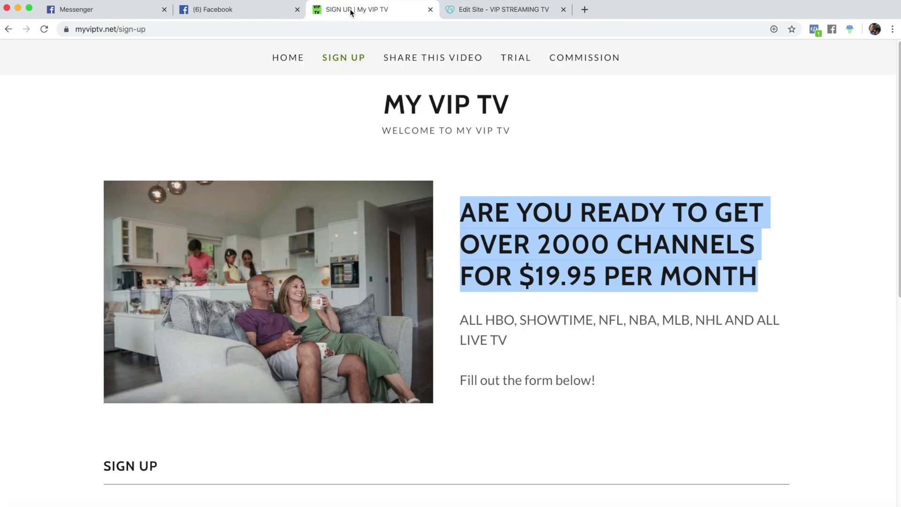
drag(461, 321, 604, 388)
key(super+c)
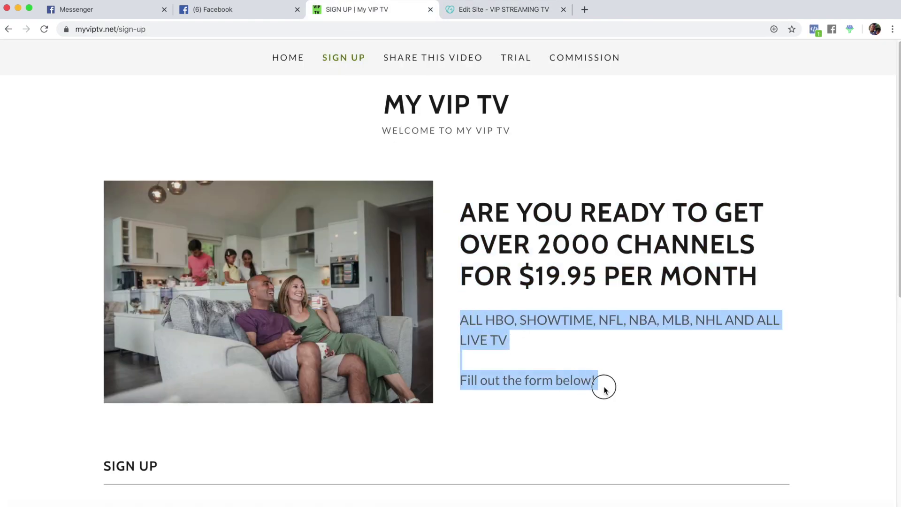
click(450, 8)
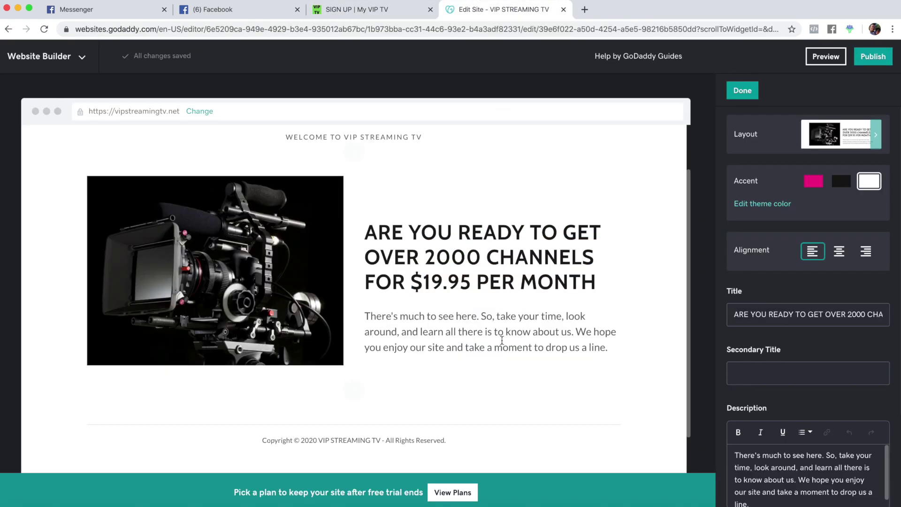
drag(365, 316, 620, 351)
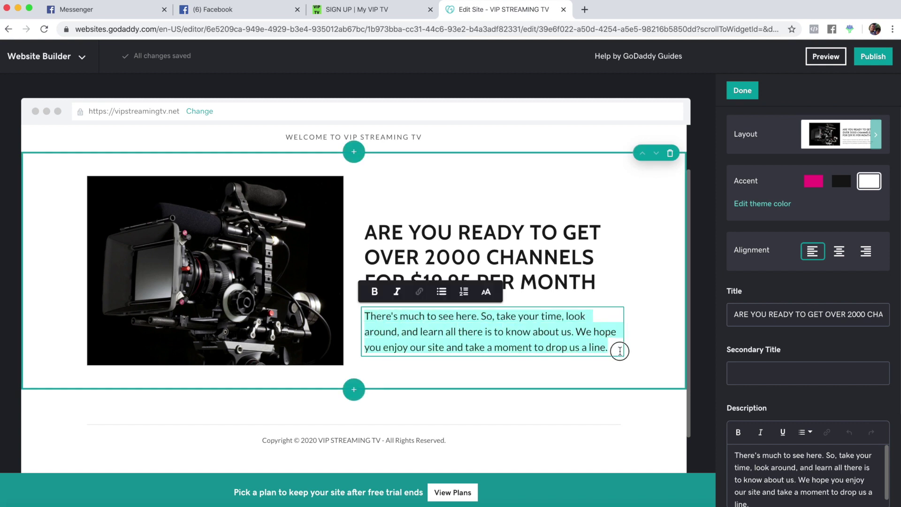
key(super+v)
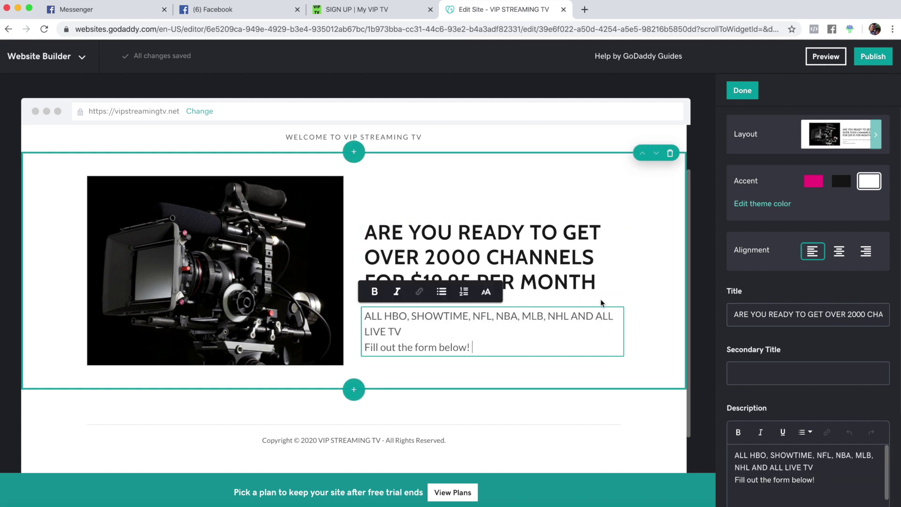
click(486, 292)
click(497, 291)
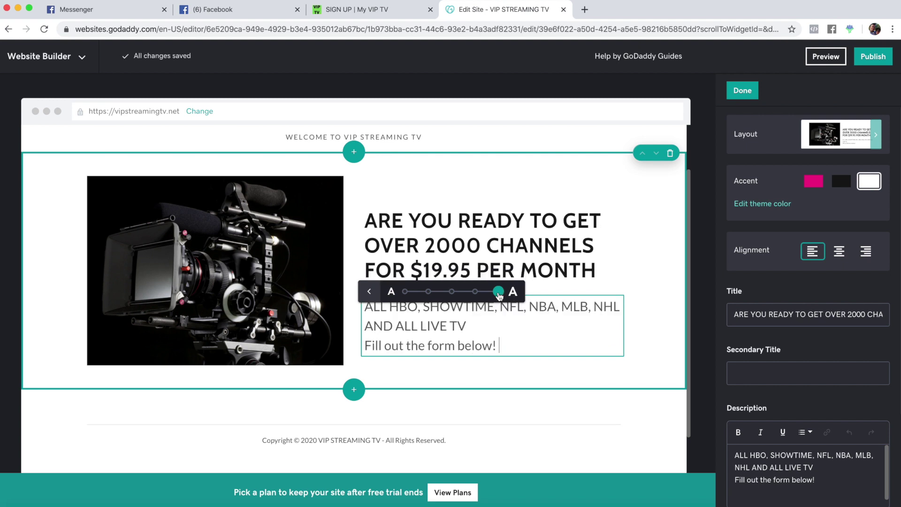
click(508, 173)
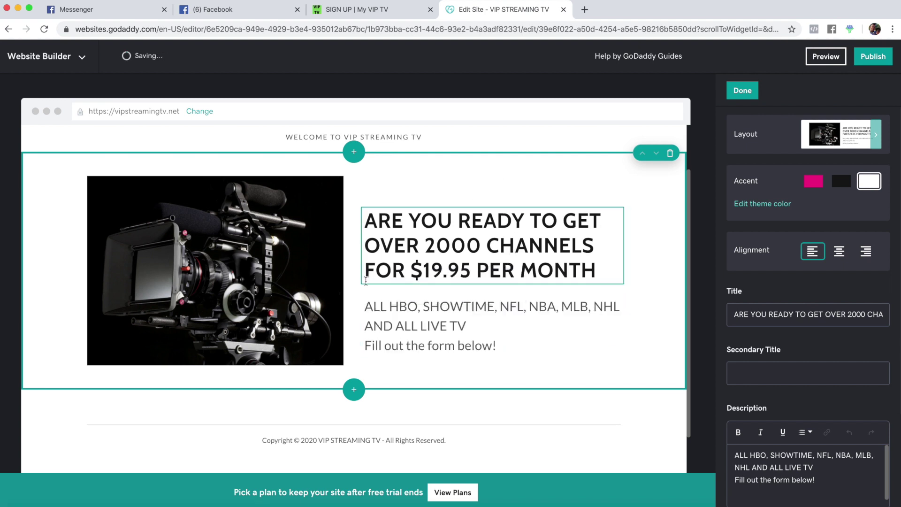
- Open the introduction image for editing and get the "family Watching TV Image (jpg)" download from myviptv.net/training
click(224, 293)
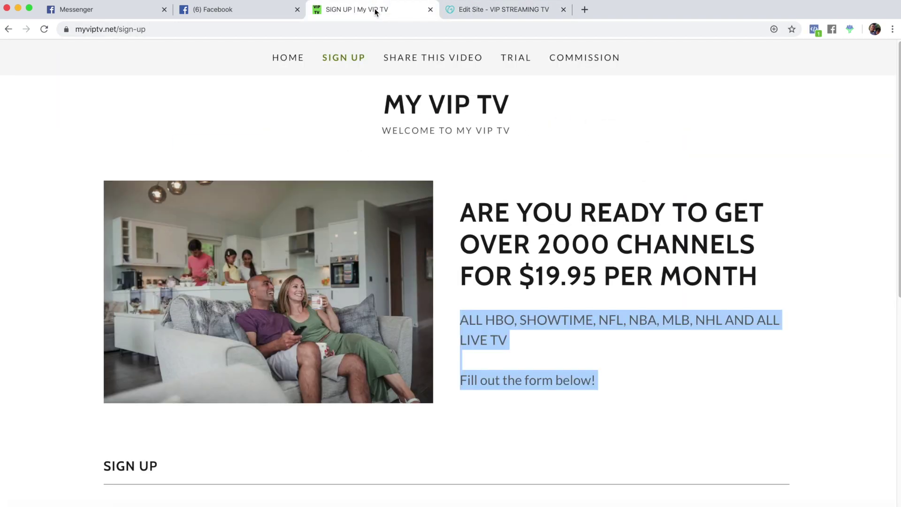
click(376, 10)
click(277, 30)
click(167, 33)
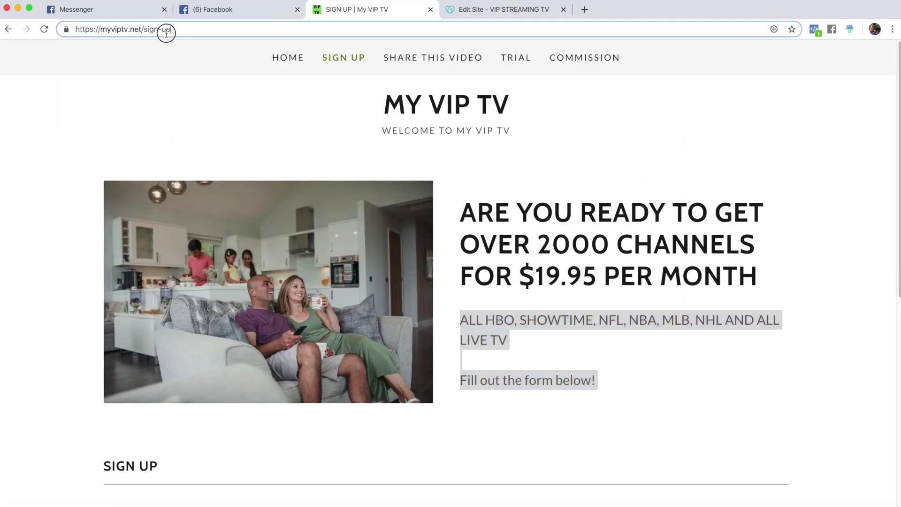
drag(201, 30, 143, 32)
text(trainging)
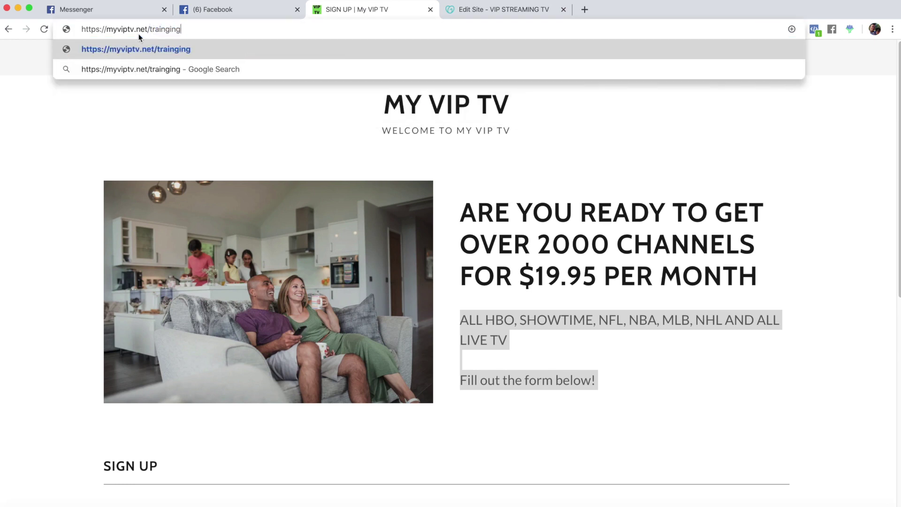
key(BackSpace)
key(BackSpace)
key(BackSpace)
key(BackSpace)
text(in)
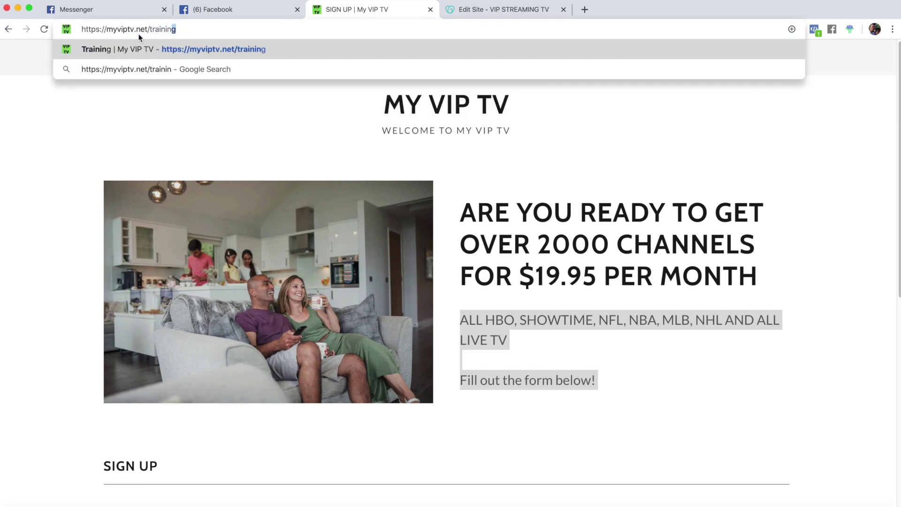
key(Return)
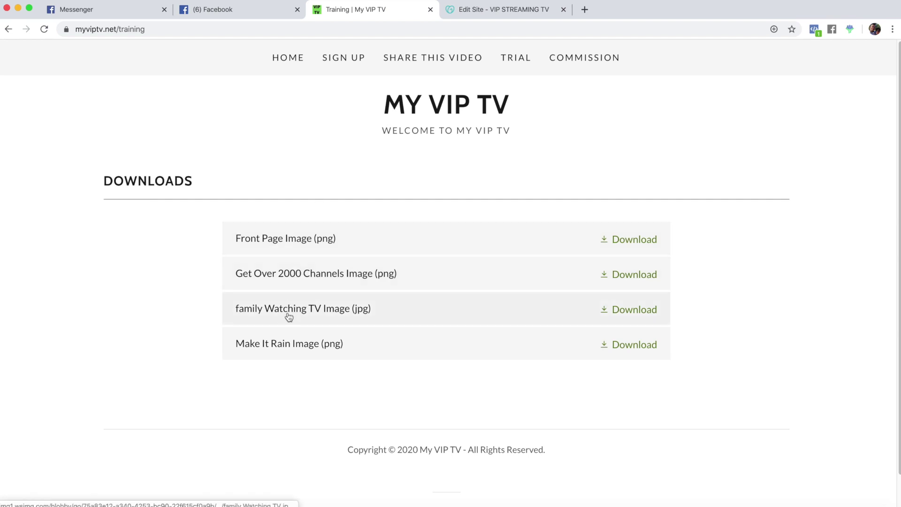
click(634, 314)
- Replace the introduction's camera image with the uploaded family Watching TV.jpg from the WEBSITE BUILDER DEMO folder
key(ctrl+Tab)
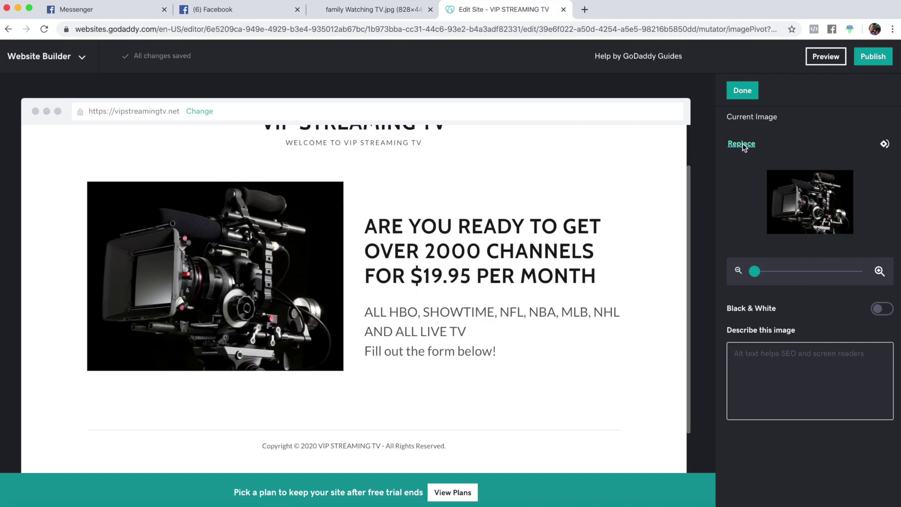
click(742, 144)
click(98, 159)
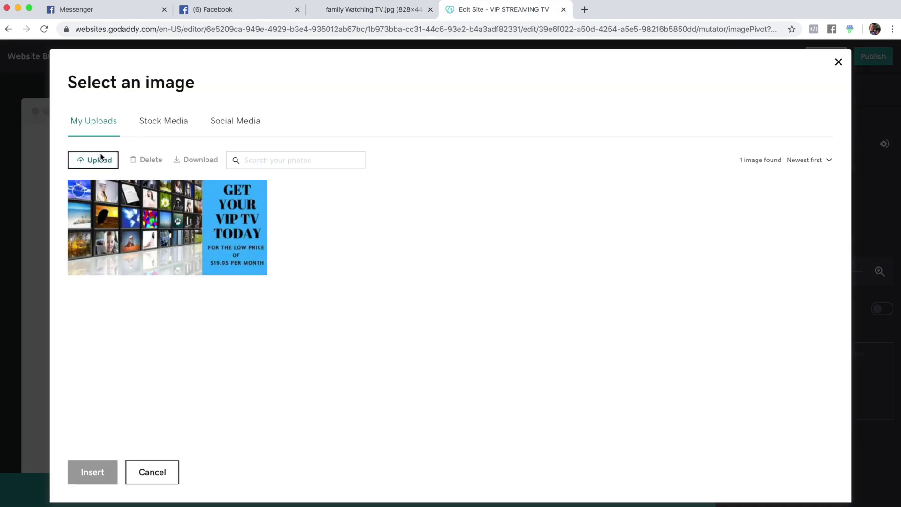
click(348, 86)
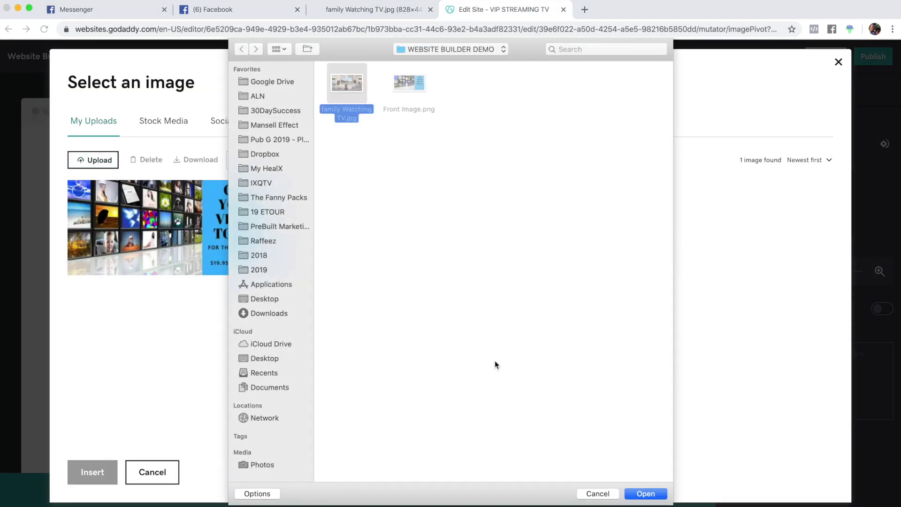
click(648, 493)
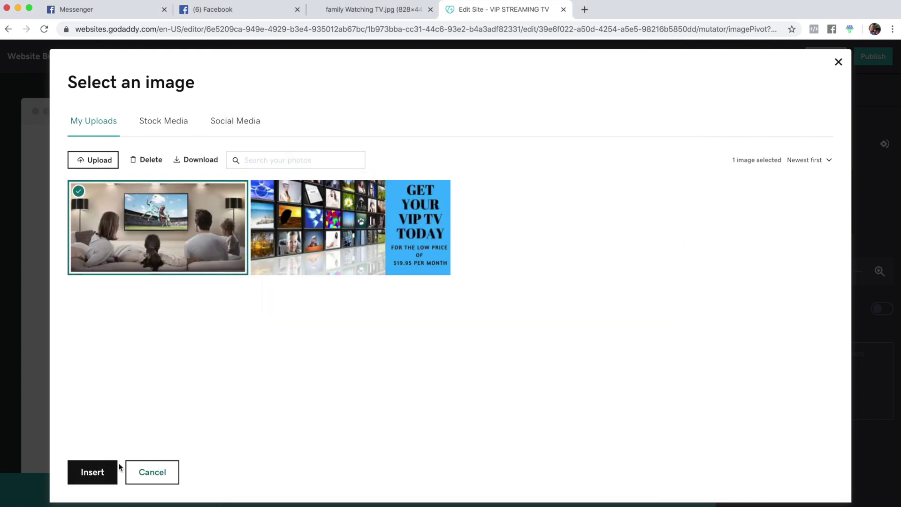
click(98, 474)
- Describe the family image with the alt text "Streaming TV"
click(754, 351)
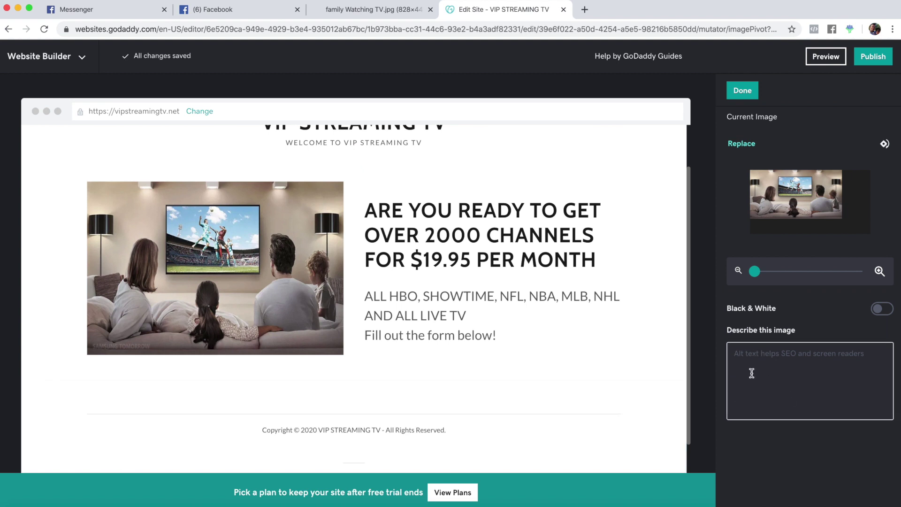
text(Stre)
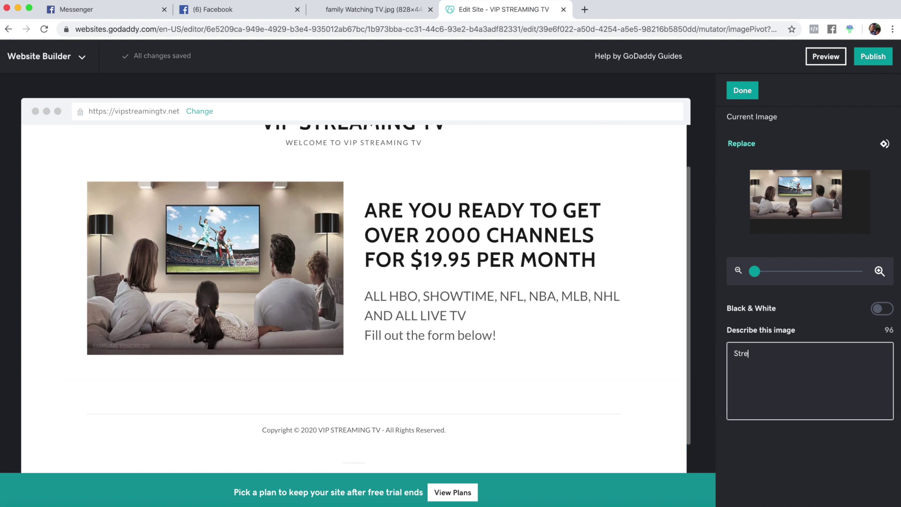
text(aming TV)
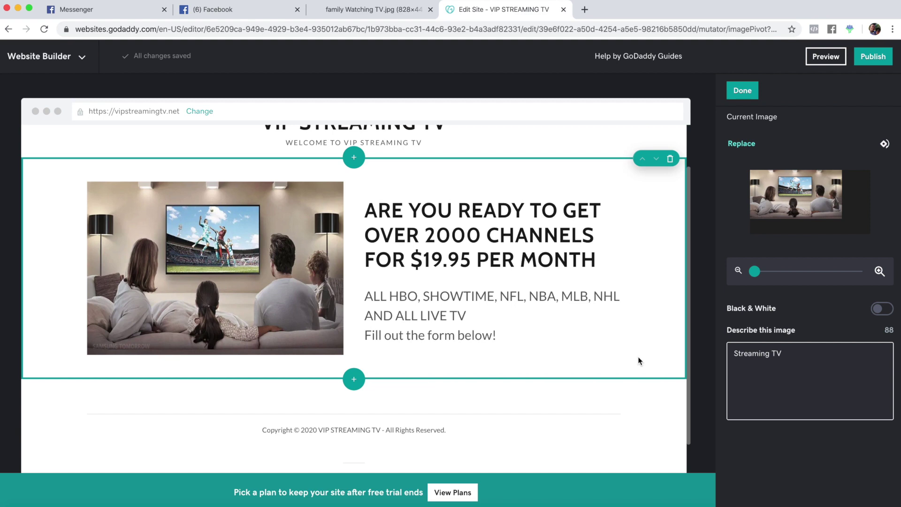
- Review the content and layout of My VIP TV's Home and Sign Up pages, including the sign-up form
click(342, 13)
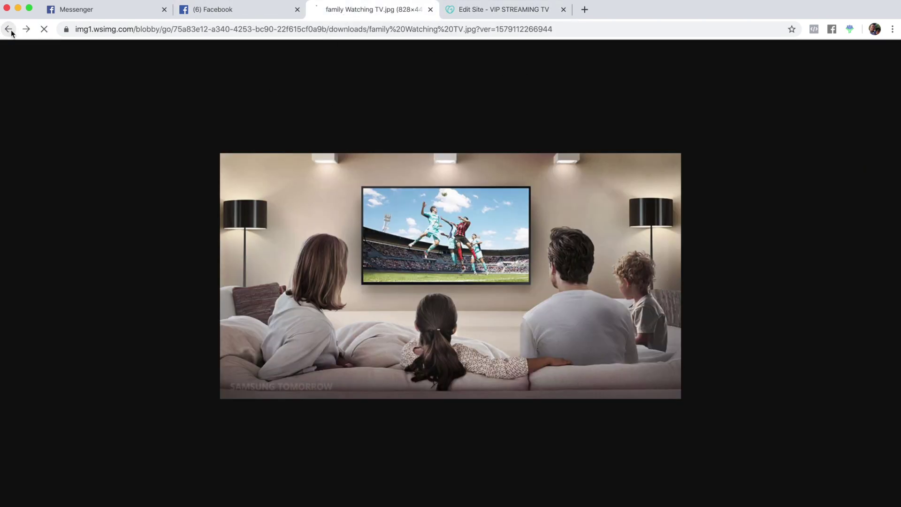
click(8, 29)
click(288, 61)
scroll(345, 271, down, 12)
scroll(347, 273, up, 12)
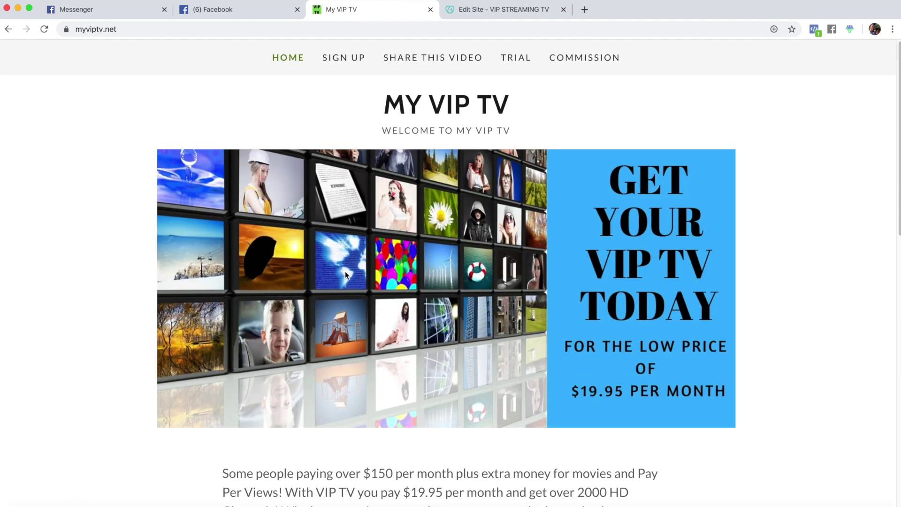
scroll(347, 268, down, 4)
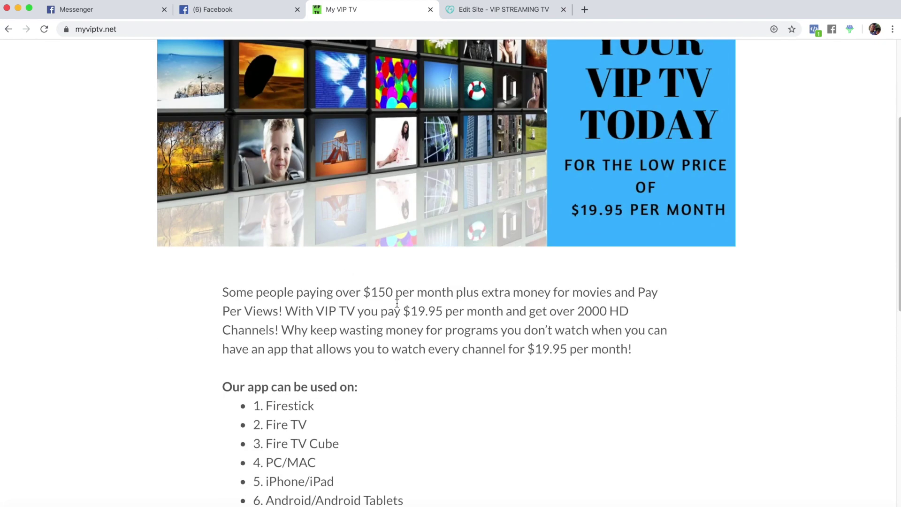
scroll(347, 103, up, 4)
click(345, 57)
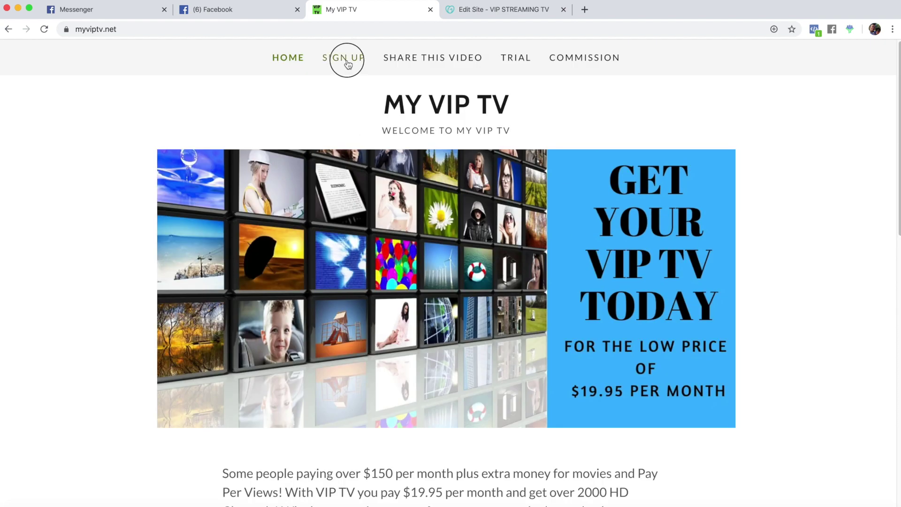
scroll(405, 201, down, 4)
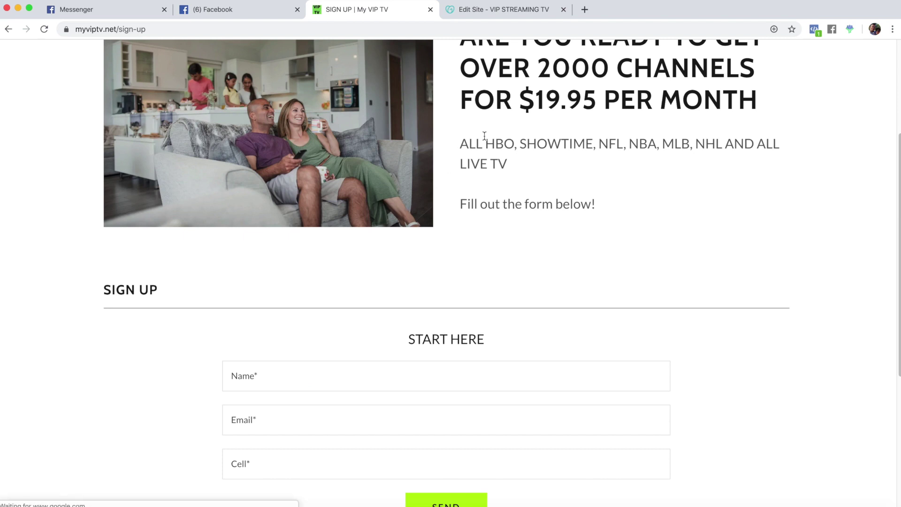
scroll(483, 136, down, 3)
scroll(474, 192, down, 3)
scroll(472, 193, up, 10)
- Examine My VIP TV's Share This Video page and compare it with the Sign Up page in the site editor
click(443, 61)
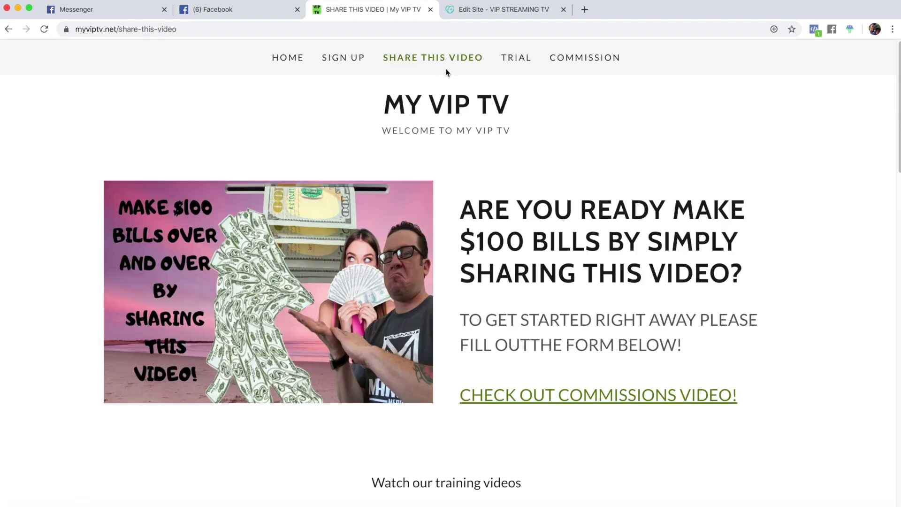
scroll(530, 254, down, 15)
scroll(530, 261, up, 15)
scroll(413, 322, down, 6)
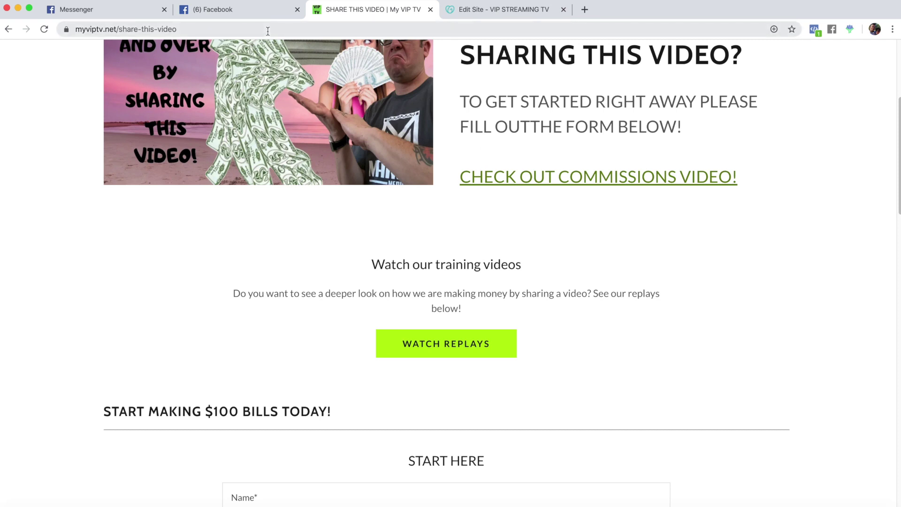
click(487, 13)
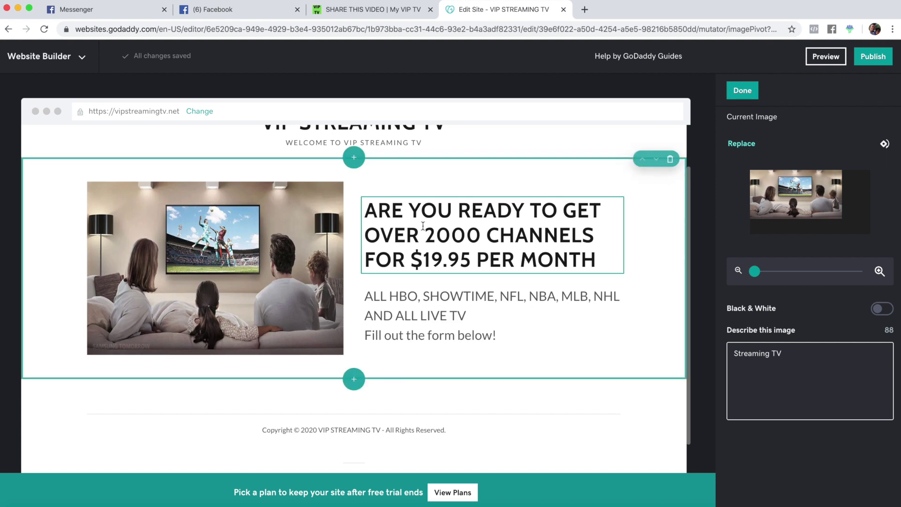
scroll(413, 197, down, 1)
- Return to My VIP TV's Sign Up page and examine the form below its introduction
click(336, 10)
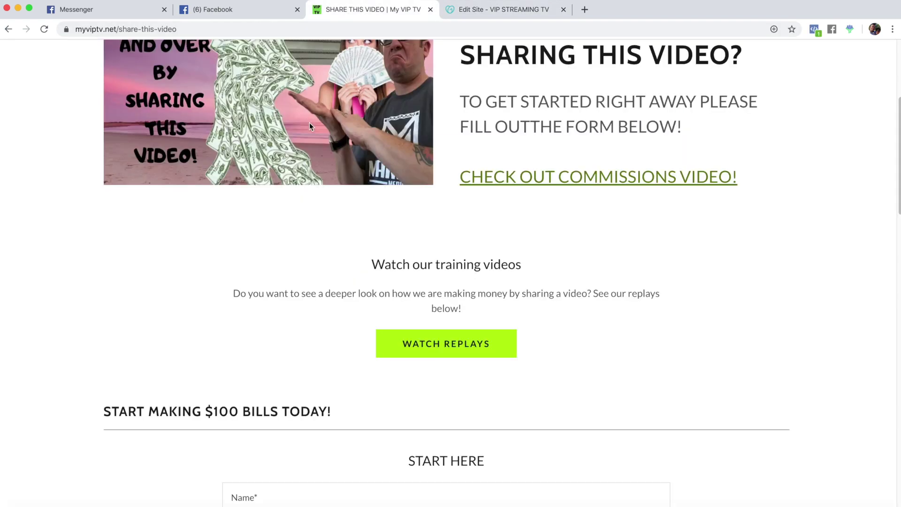
scroll(312, 132, up, 5)
click(335, 57)
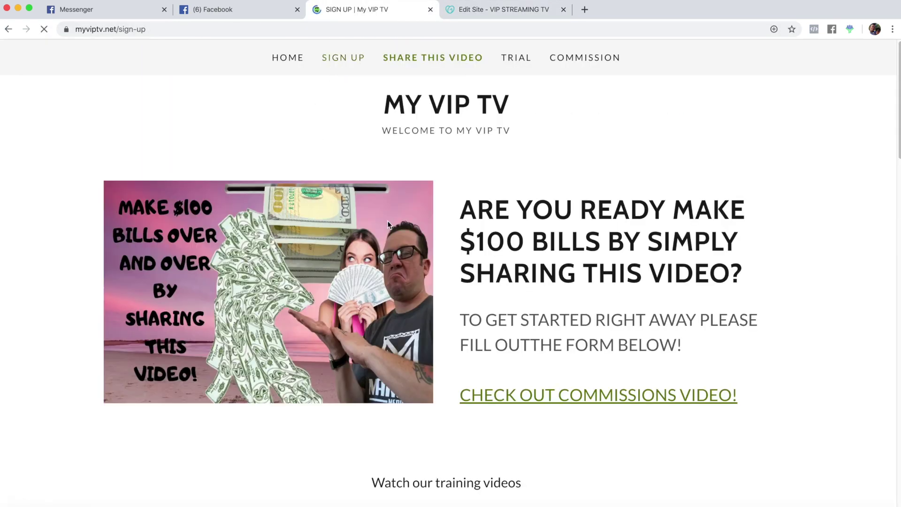
scroll(389, 205, down, 4)
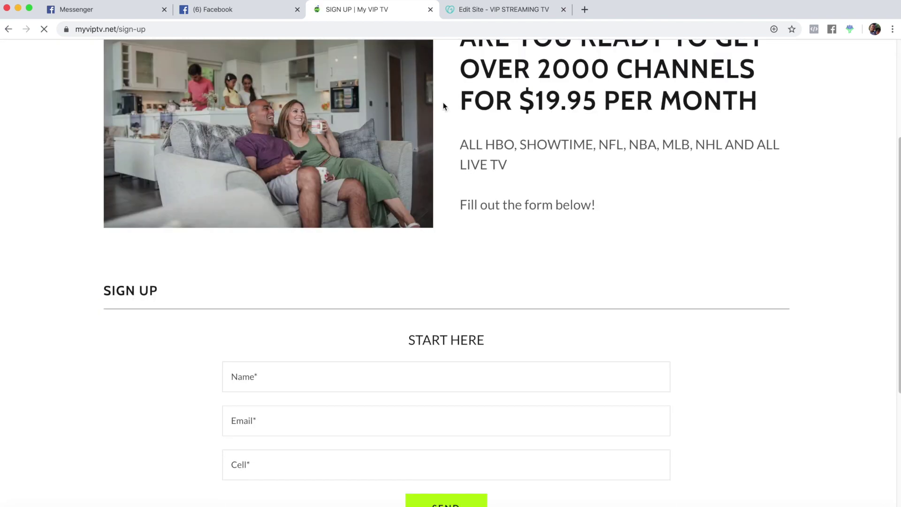
- Compare the Sign Up page in the site editor with the sign-up form on My VIP TV's Sign Up page
click(491, 13)
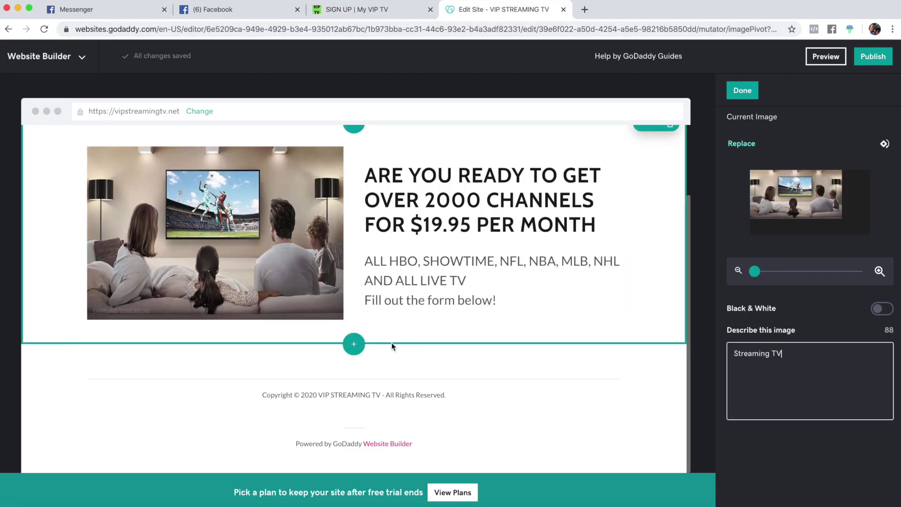
click(371, 11)
scroll(358, 295, down, 3)
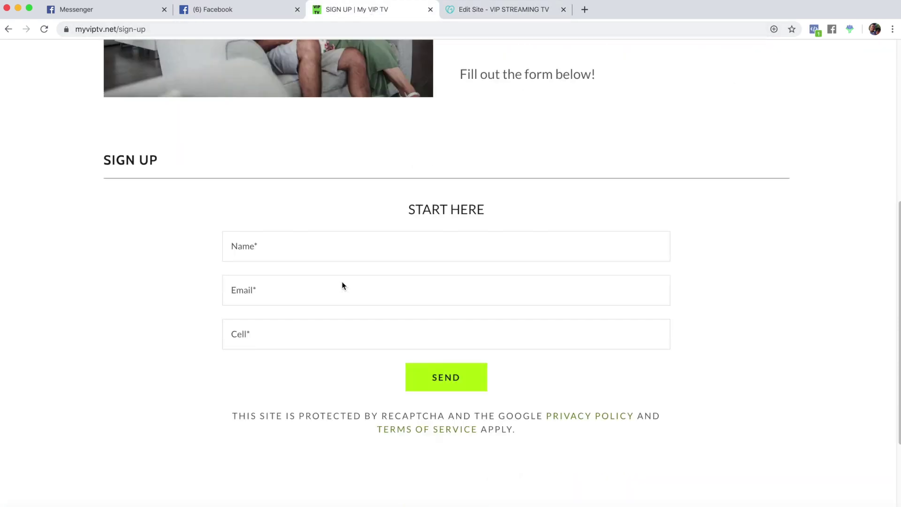
scroll(380, 361, down, 3)
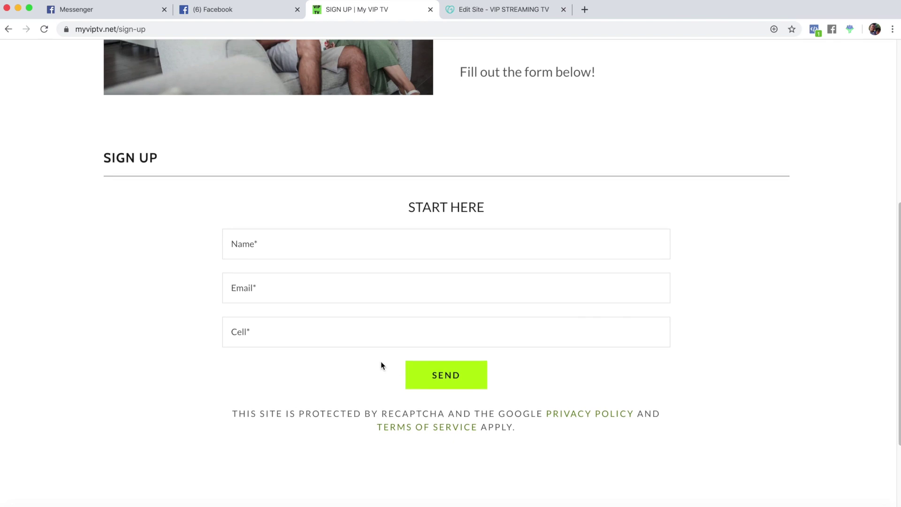
scroll(379, 358, up, 6)
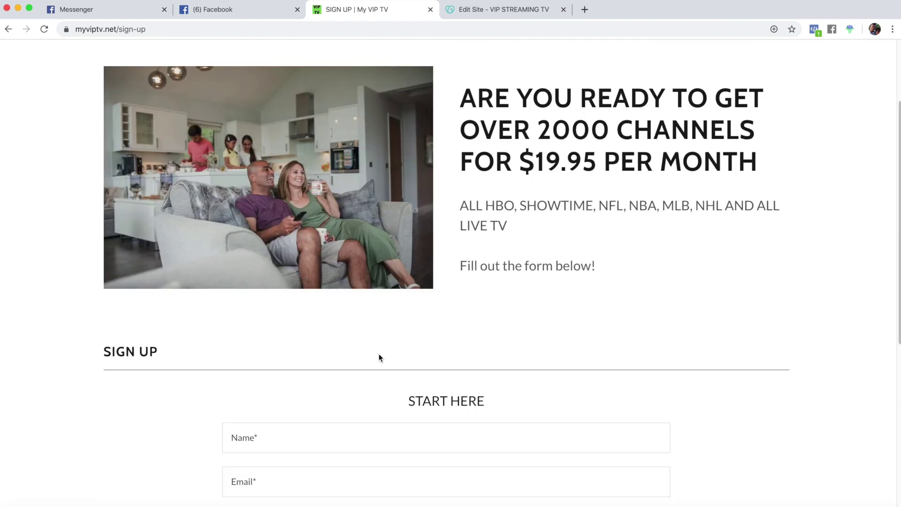
click(484, 7)
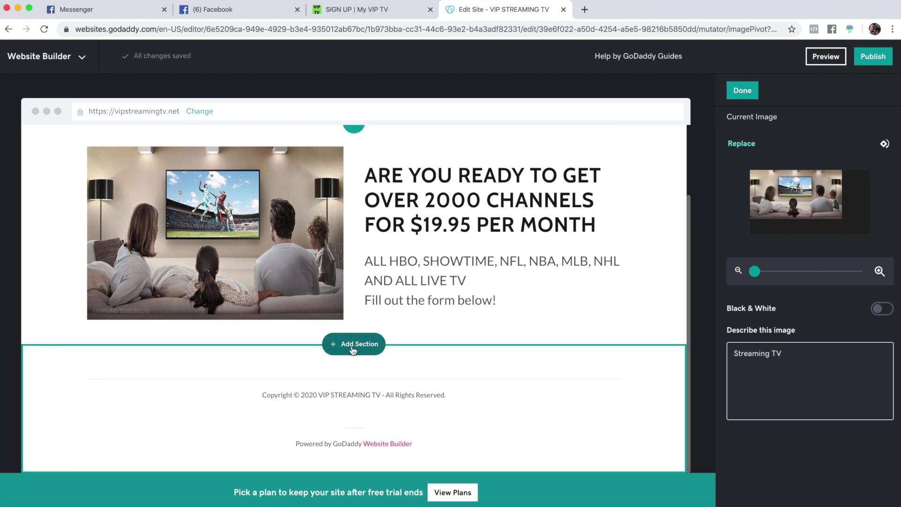
- Add a Contact Us section with the contact info, form and hours layout below the streaming introduction on the Sign Up page
click(353, 346)
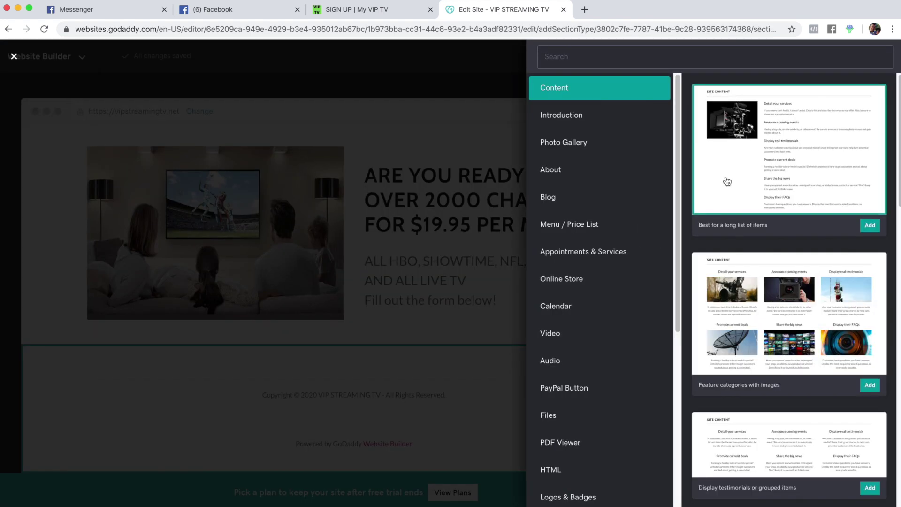
scroll(726, 181, down, 10)
scroll(727, 181, down, 3)
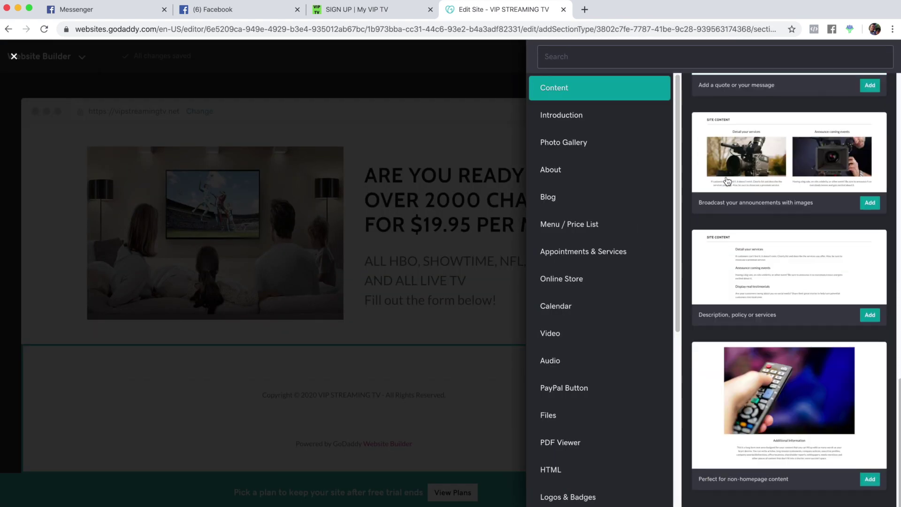
scroll(583, 298, down, 6)
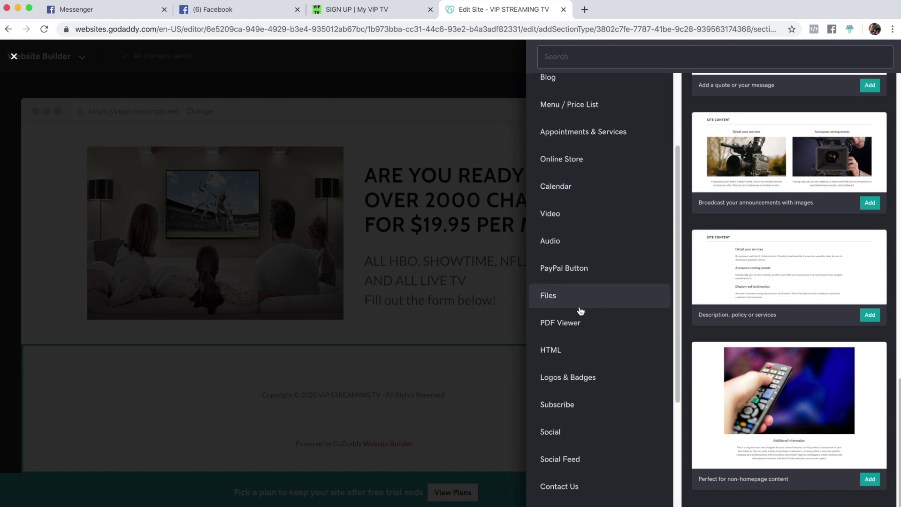
click(569, 351)
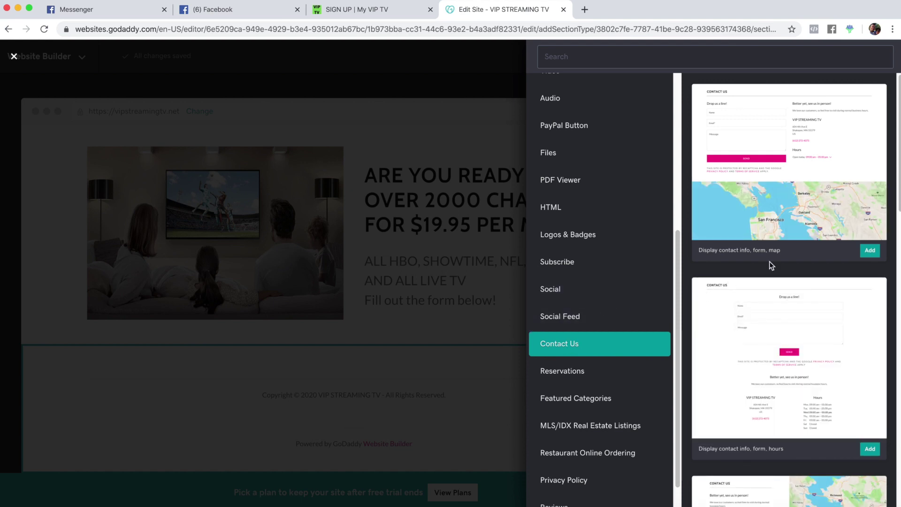
click(790, 356)
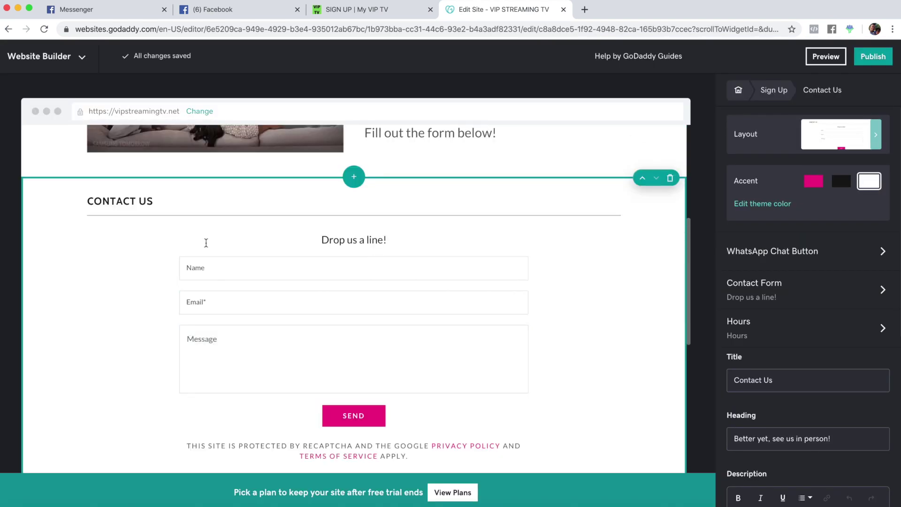
- Title the new section SIGN UP and its form START HERE, matching My VIP TV's Sign Up page
click(371, 12)
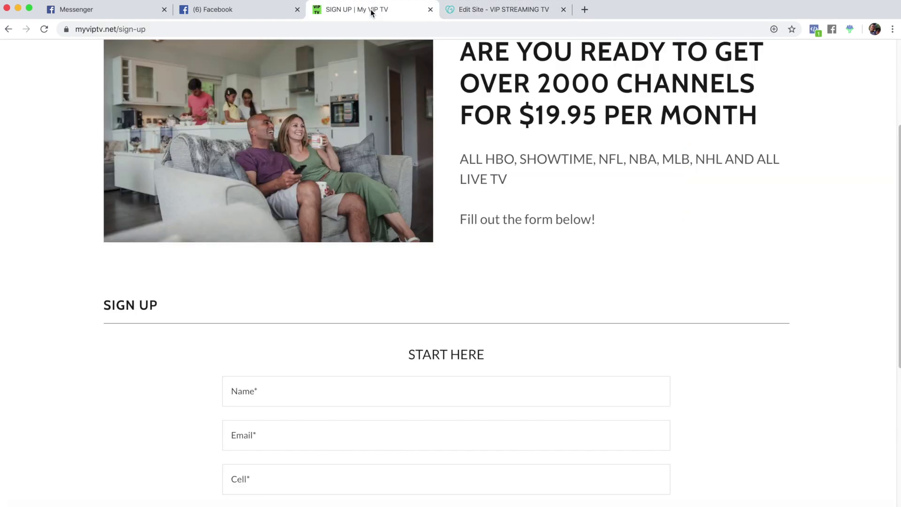
click(471, 10)
- Turn the form's Message field into a required single-line text field named Cell
click(212, 302)
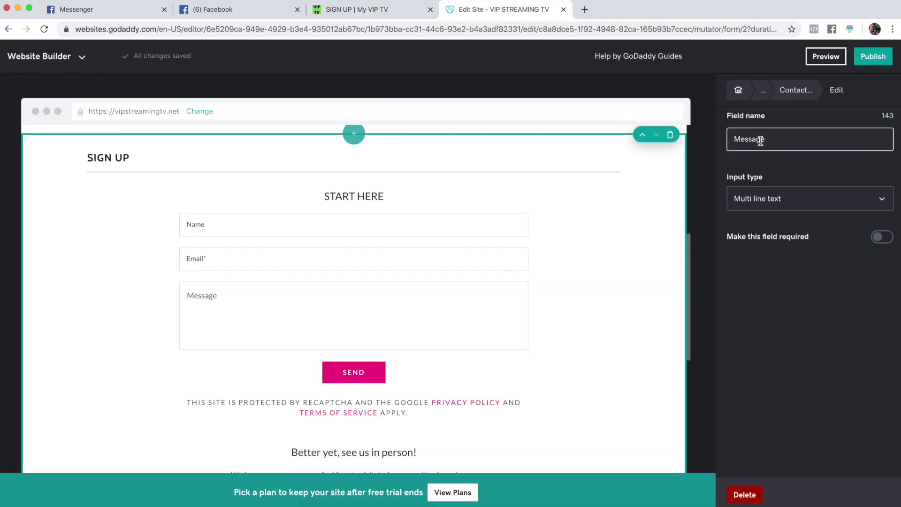
click(791, 207)
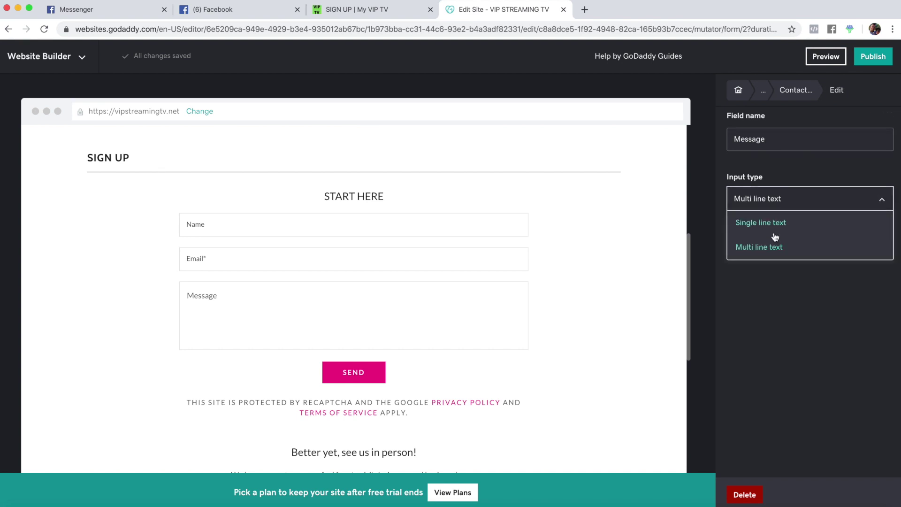
click(774, 224)
drag(772, 142, 700, 139)
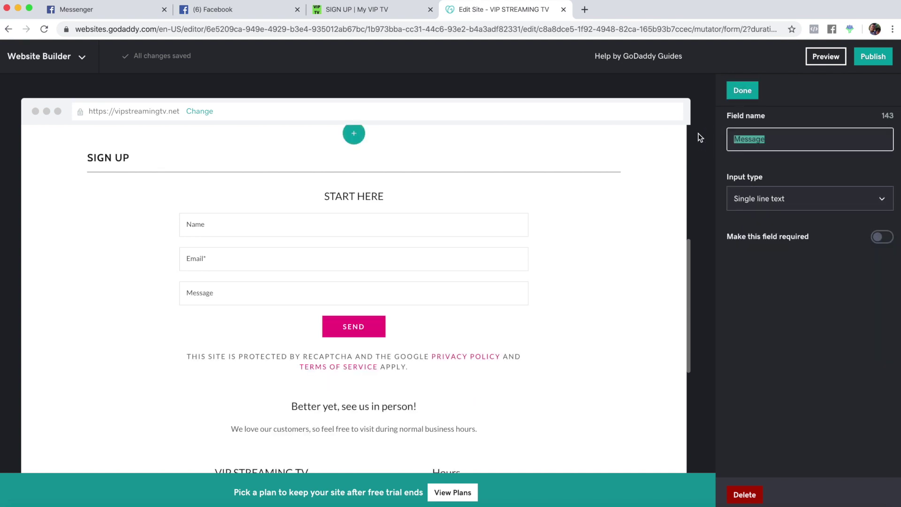
text(Cell)
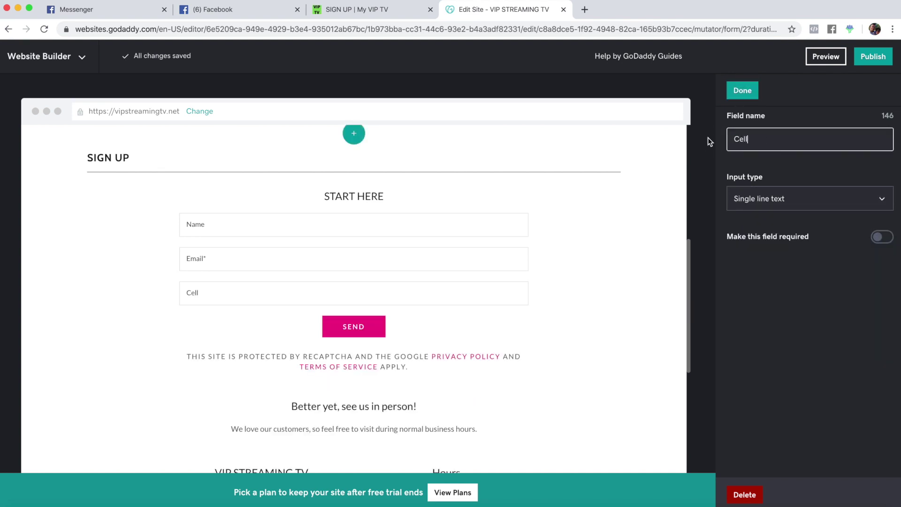
click(887, 238)
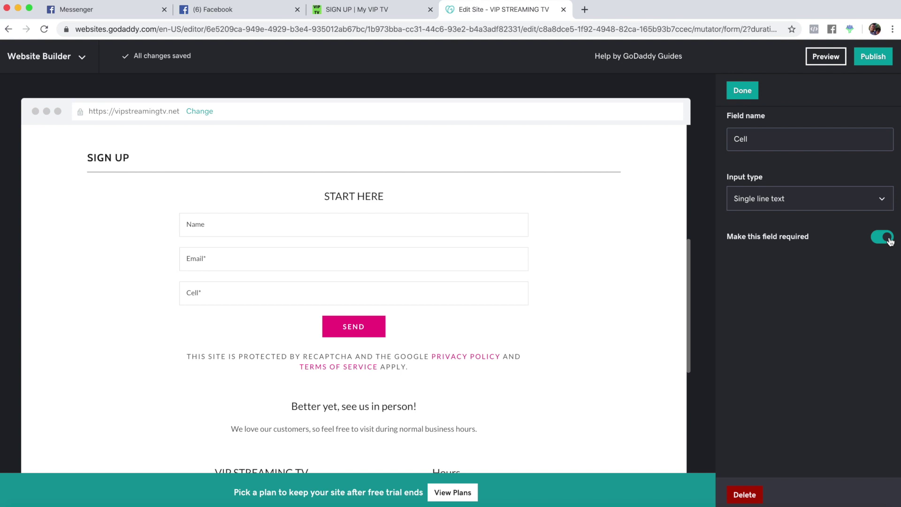
click(577, 284)
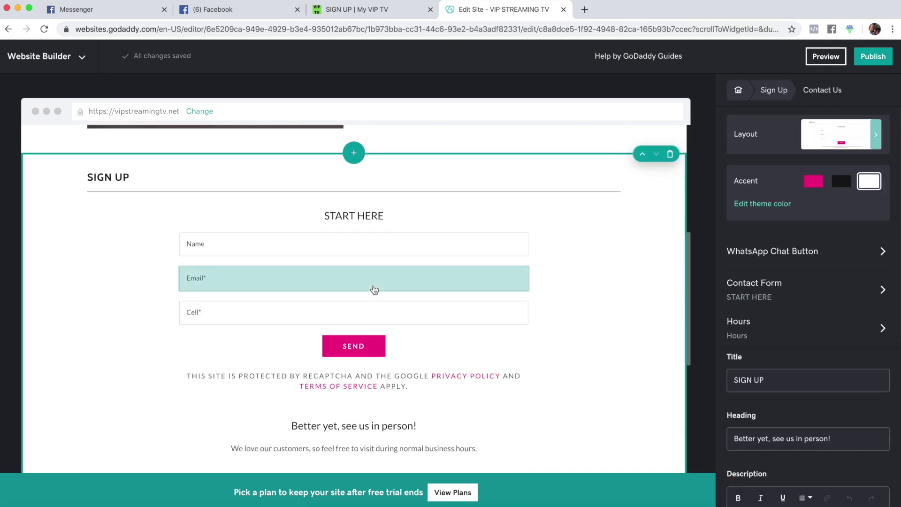
- Remove the "Better yet, see us in person!" heading, its description and the business address below the form
scroll(377, 288, down, 2)
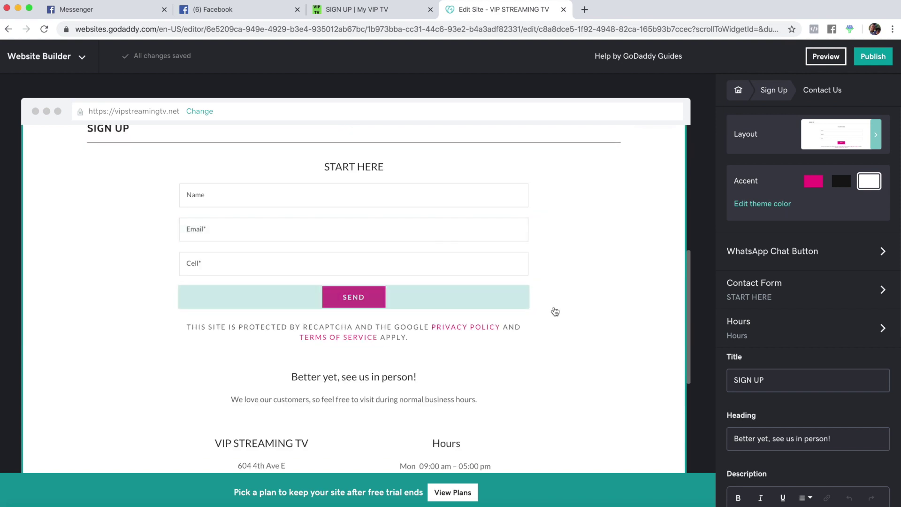
click(352, 382)
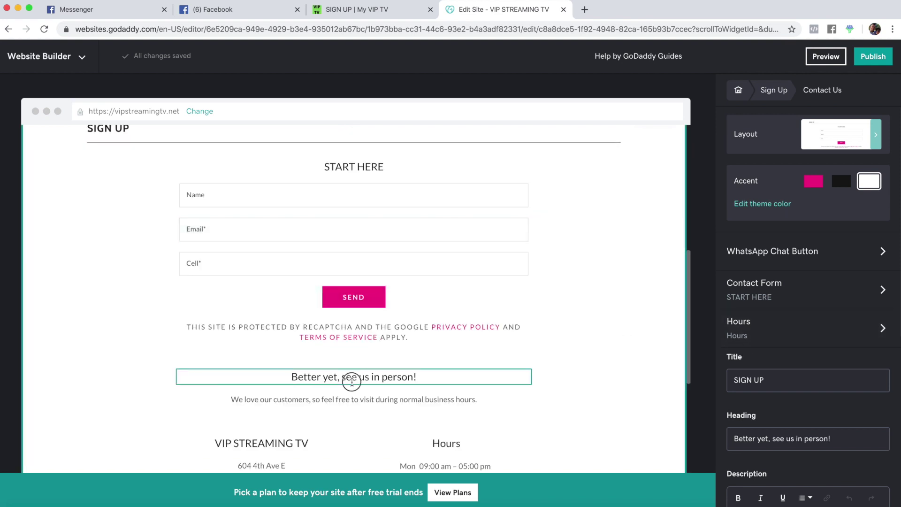
key(ctrl+z)
- Hide the open and close hours in the SIGN UP section
scroll(348, 376, down, 3)
click(355, 396)
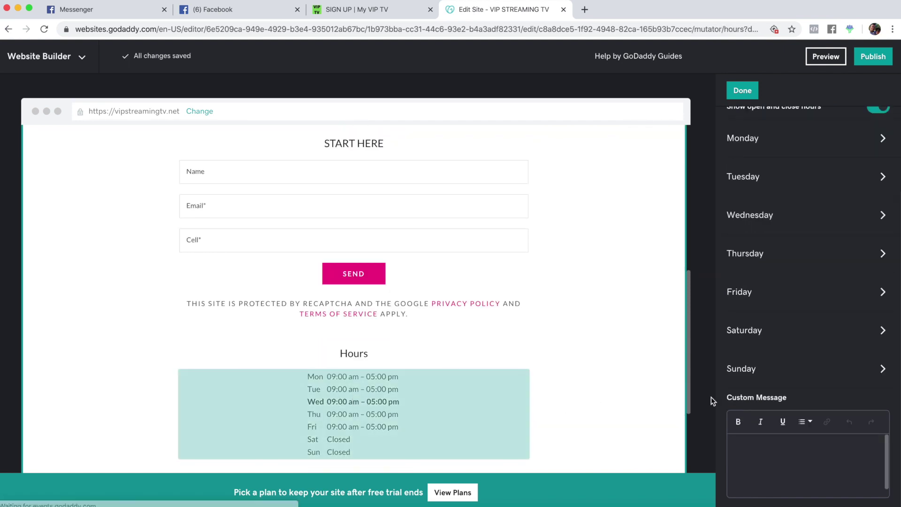
scroll(810, 295, up, 3)
click(874, 211)
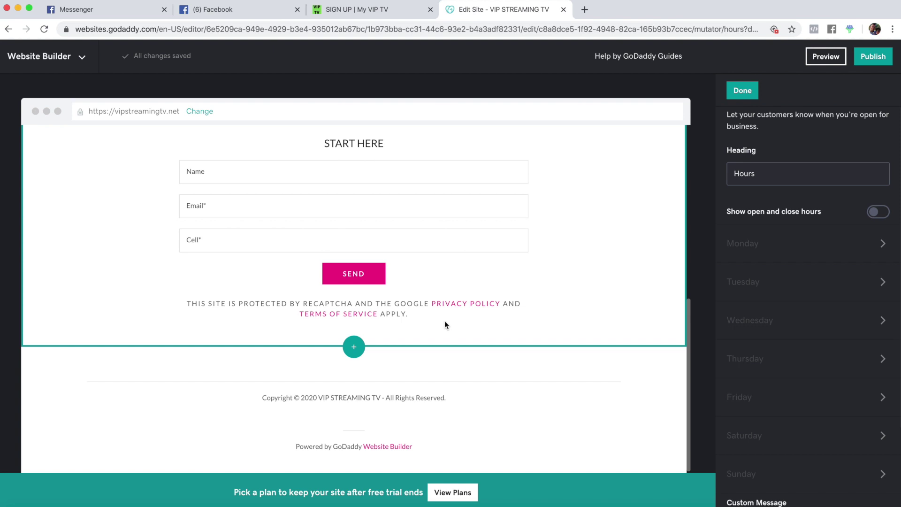
- Replace the recipient of the START HERE form's messages with the new contact e-mail address
scroll(444, 324, up, 5)
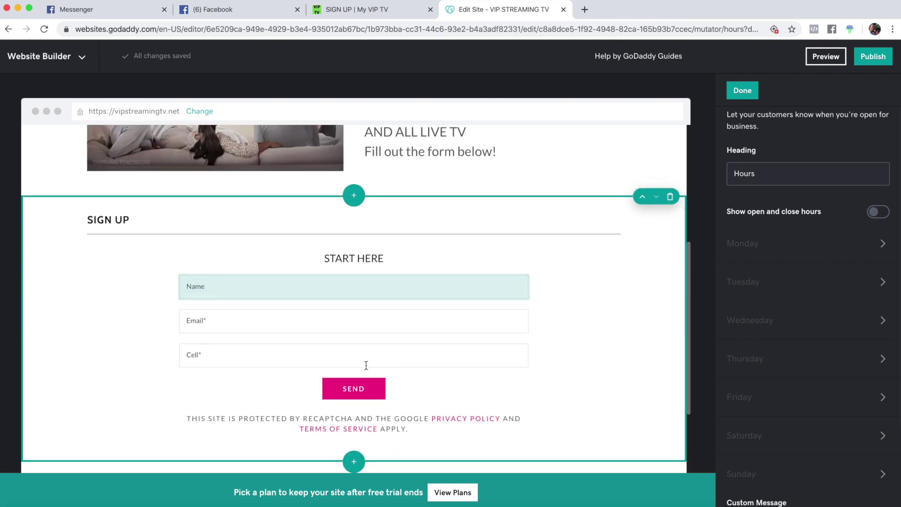
click(364, 396)
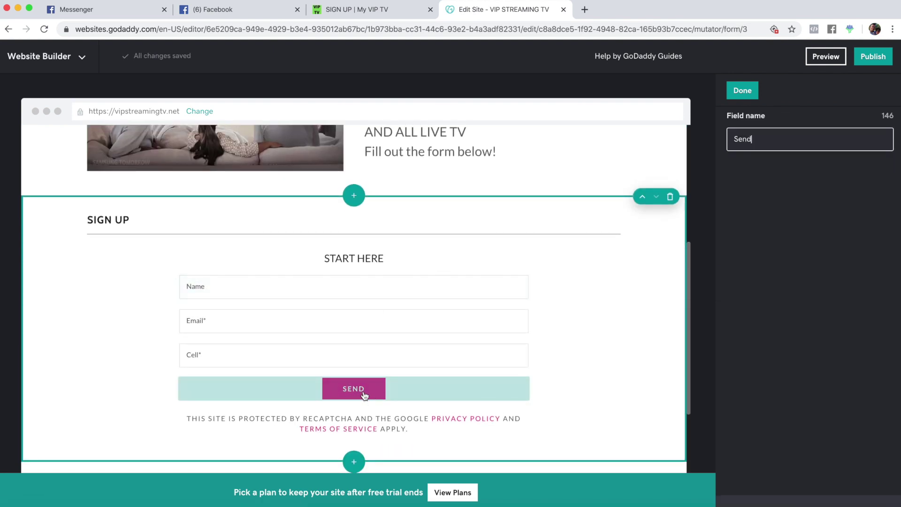
click(415, 283)
click(402, 258)
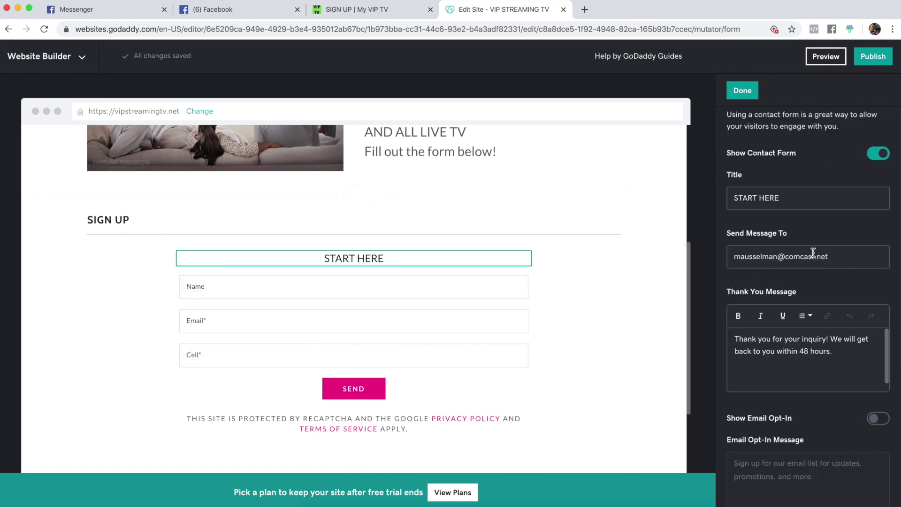
drag(840, 257, 709, 261)
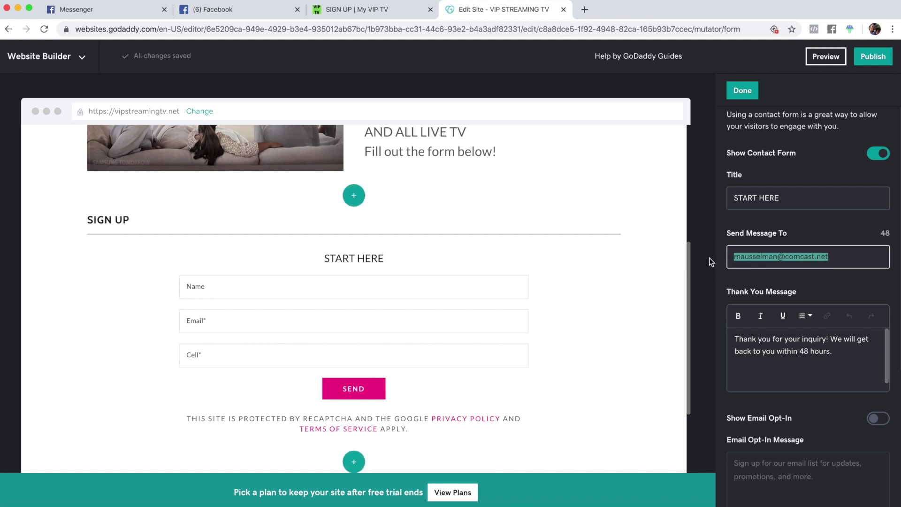
key(BackSpace)
click(206, 206)
click(747, 253)
key(super+v)
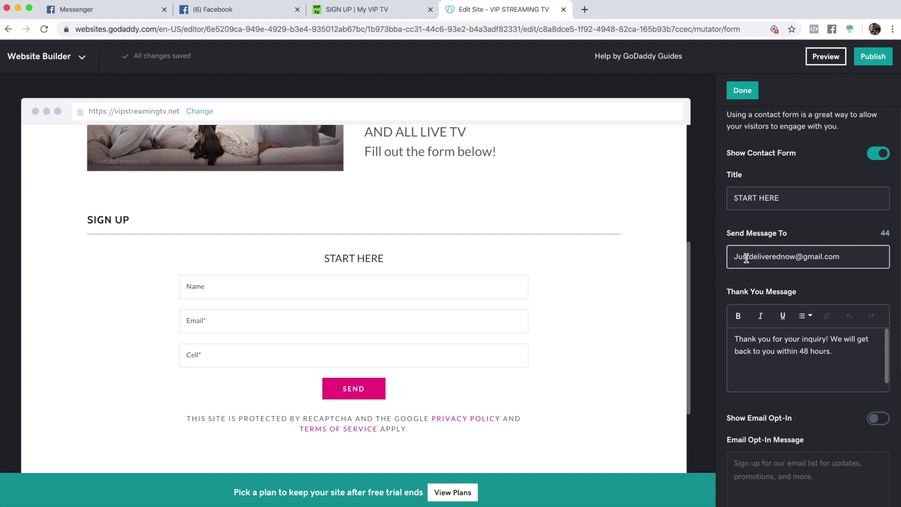
- Set the form's thank-you message to promise a reply within 24 hours and finish editing the form
scroll(807, 295, down, 1)
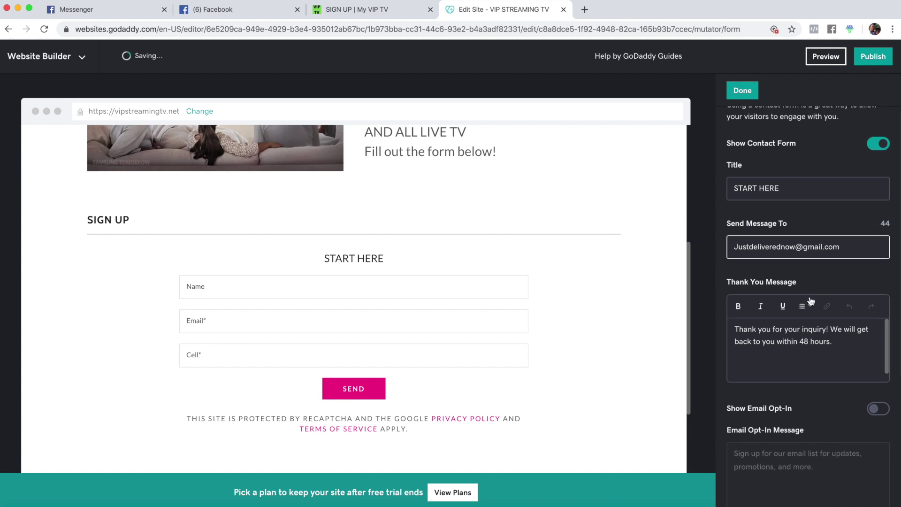
click(804, 340)
double_click(804, 339)
text(24)
scroll(803, 390, down, 5)
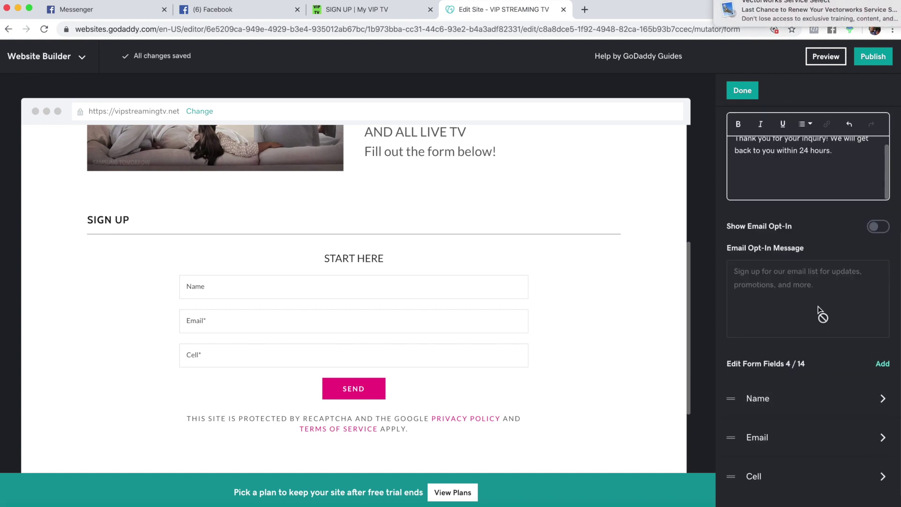
scroll(826, 391, up, 5)
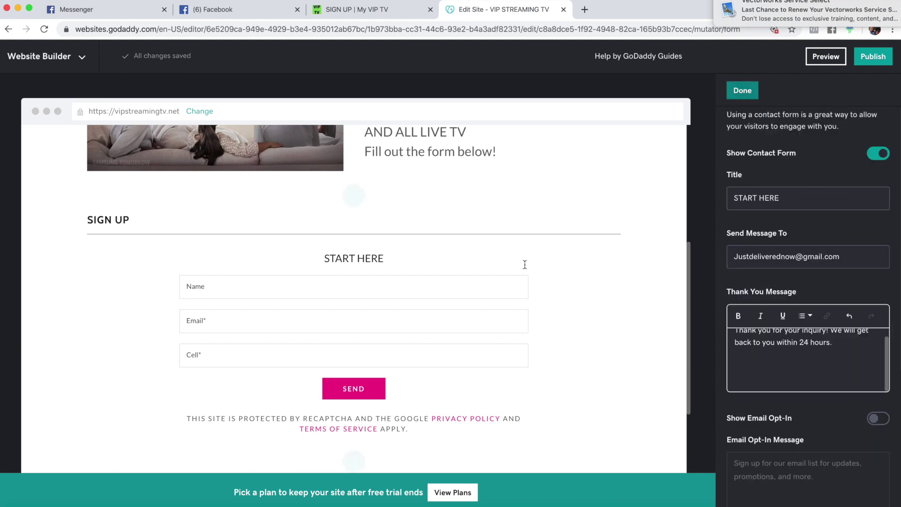
scroll(526, 282, down, 3)
scroll(526, 314, up, 8)
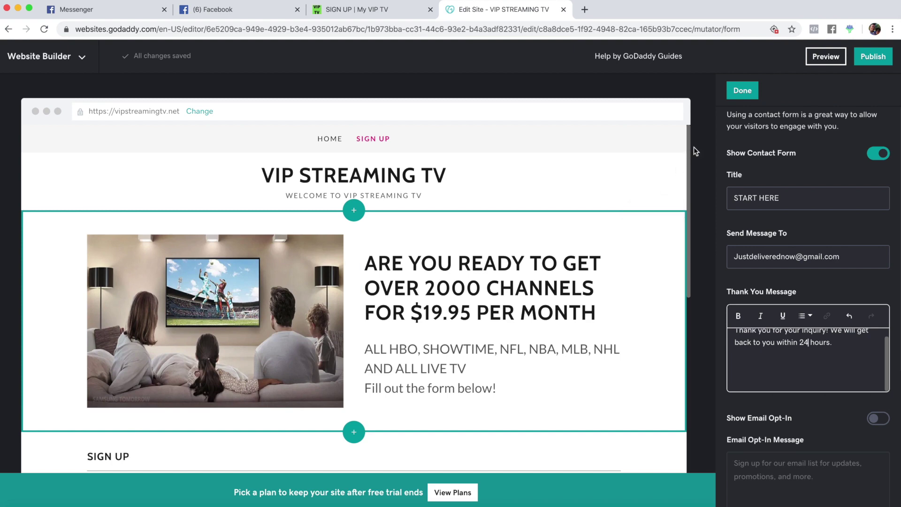
click(742, 91)
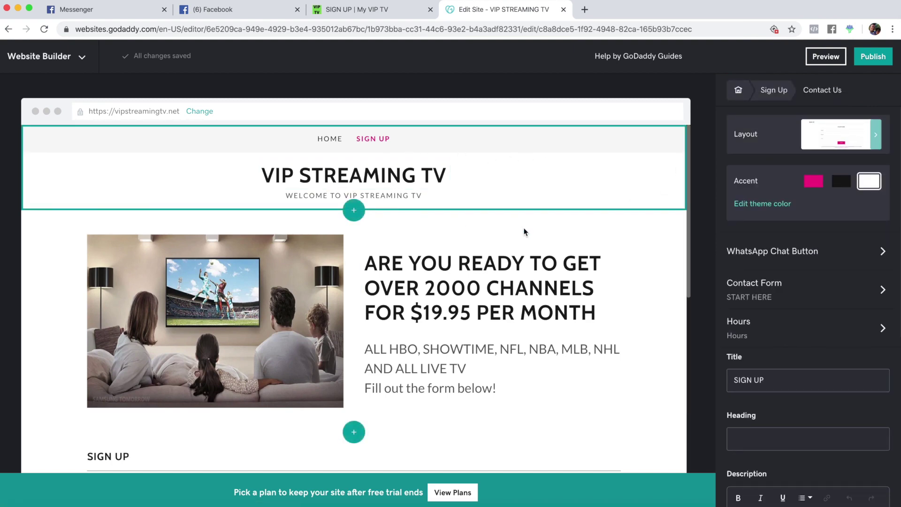
- View the introduction of My VIP TV's Share This Video page and return to the site editor
click(341, 10)
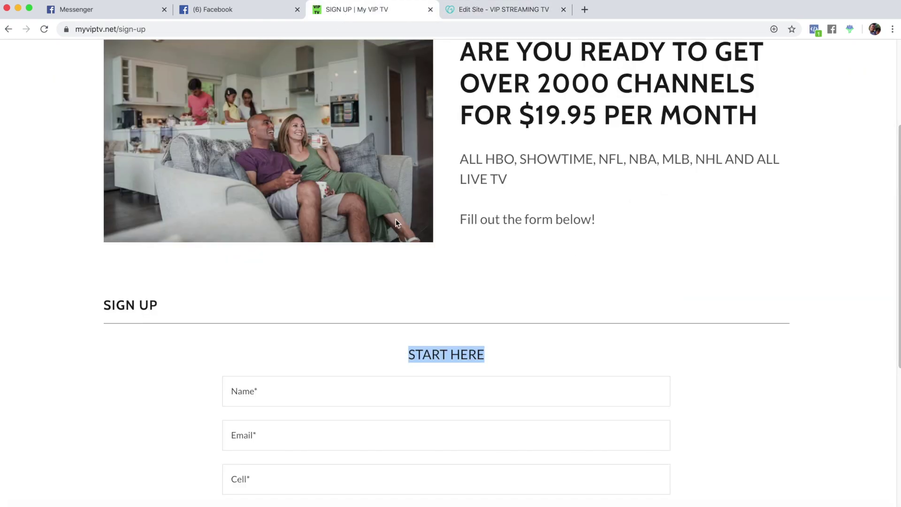
scroll(396, 221, up, 3)
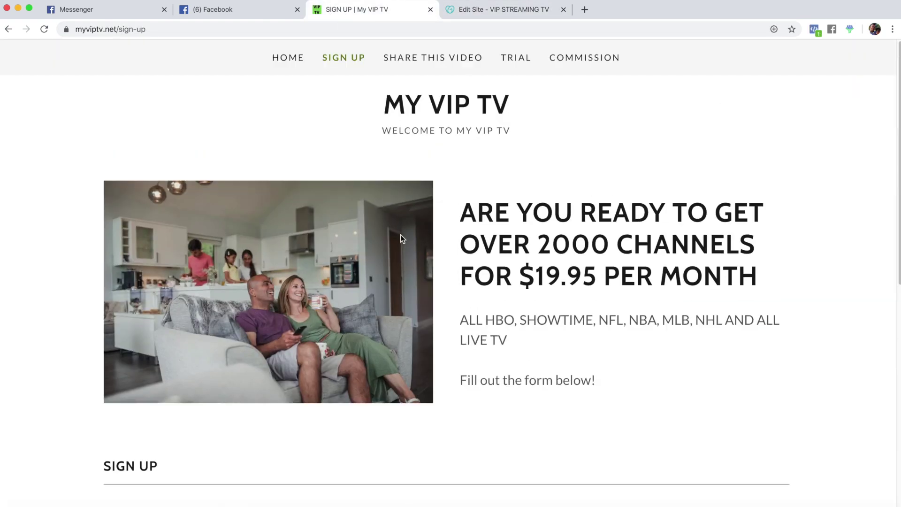
click(417, 61)
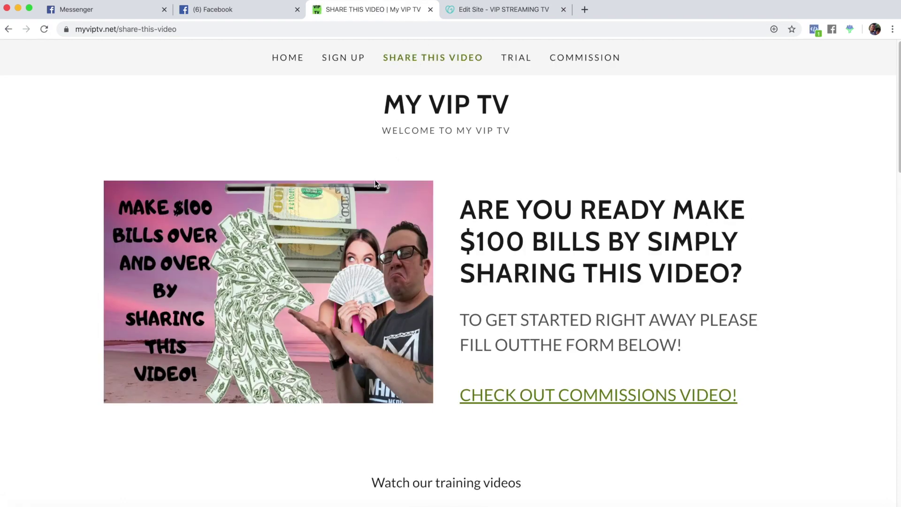
click(474, 15)
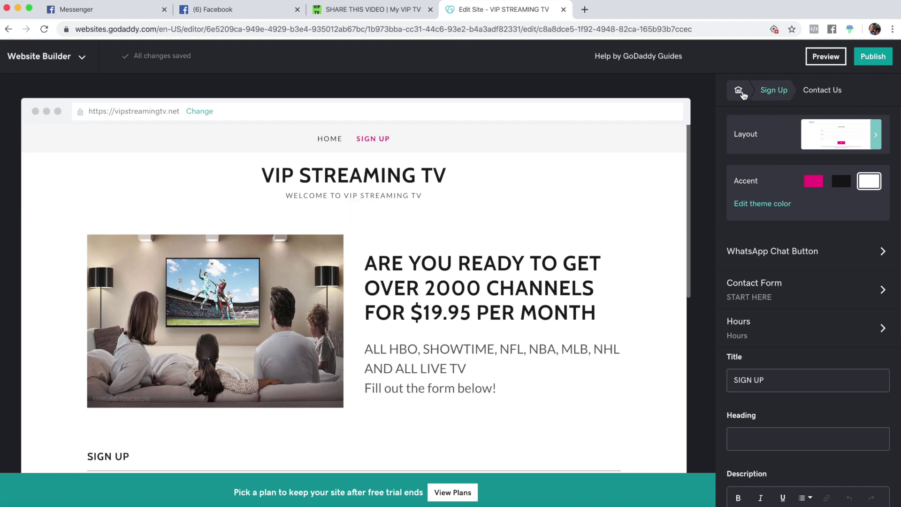
- Create a new page titled SHARE THIS VIDEO in the site navigation
click(737, 90)
click(764, 194)
click(853, 131)
click(880, 121)
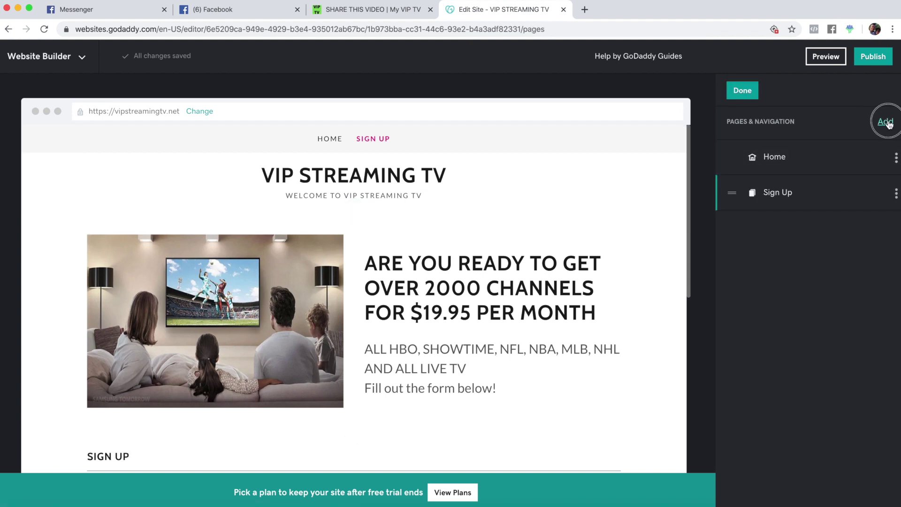
click(389, 10)
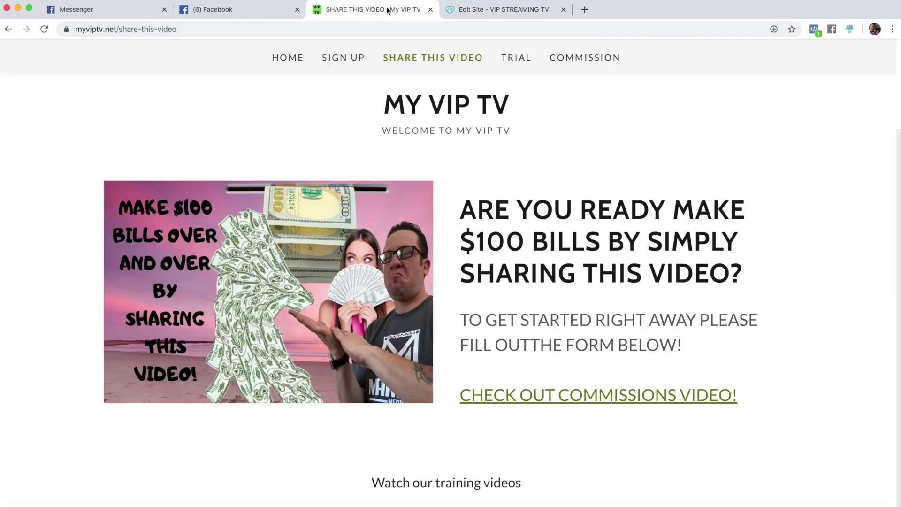
click(516, 9)
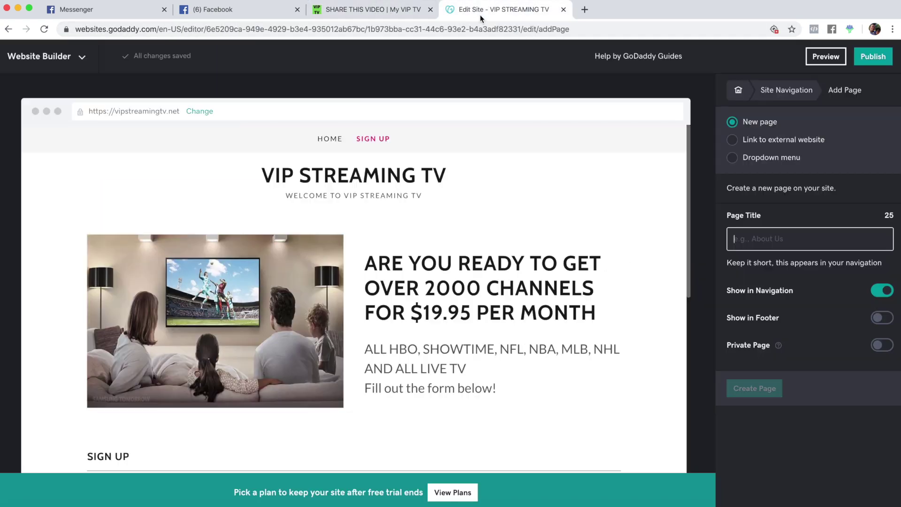
text(SHARE THIS VIDEO)
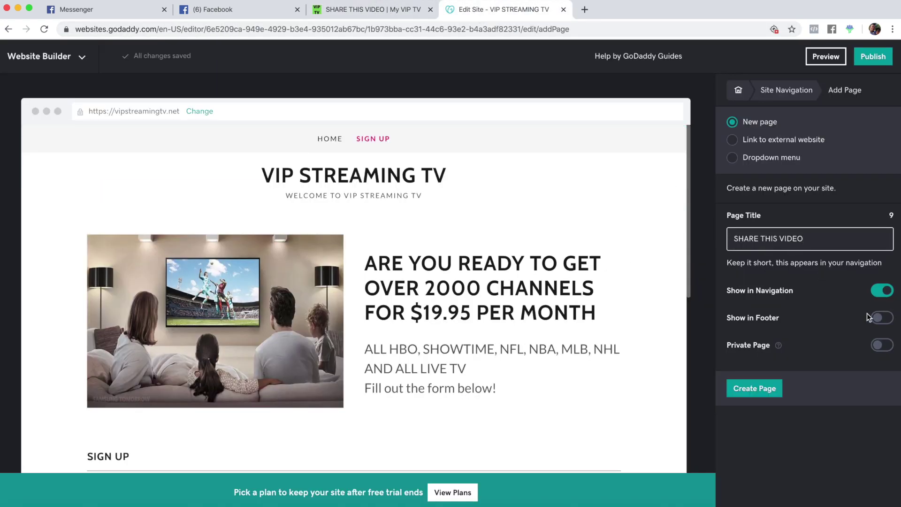
click(775, 385)
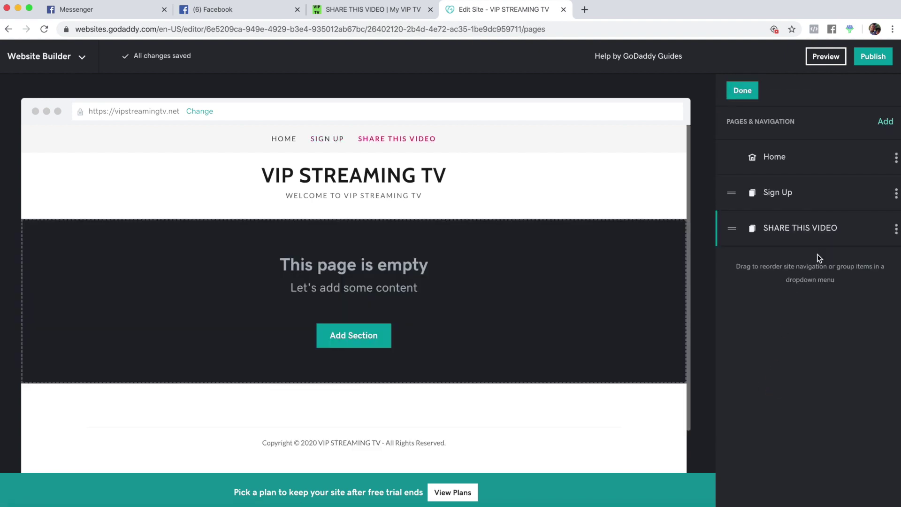
- Add a dropdown menu titled Test to the site navigation
click(884, 123)
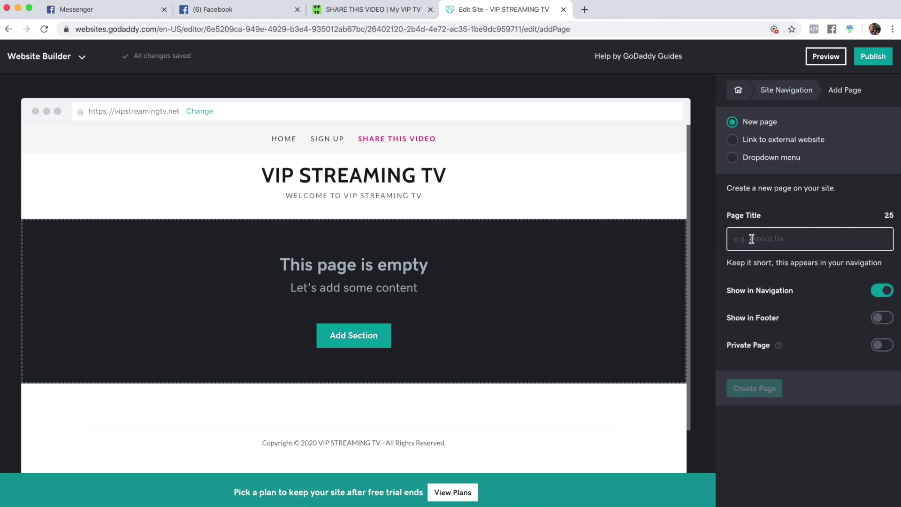
text(Test)
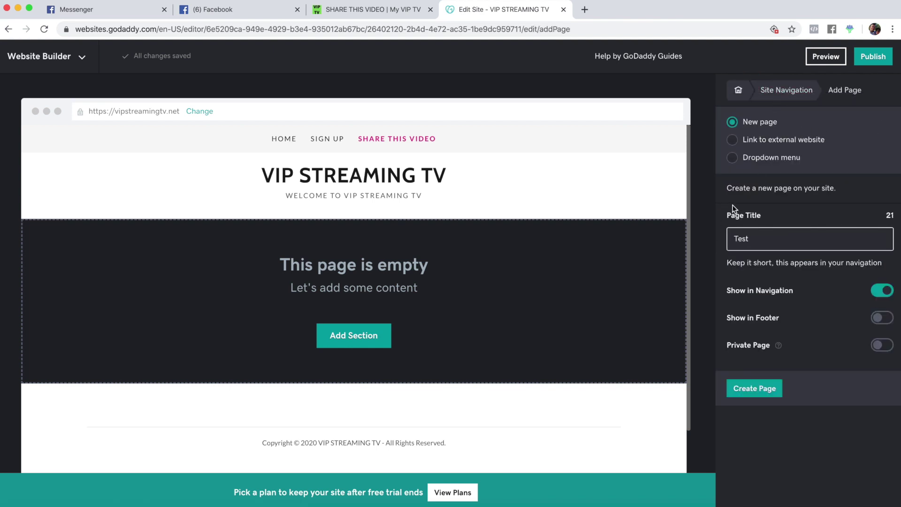
click(732, 158)
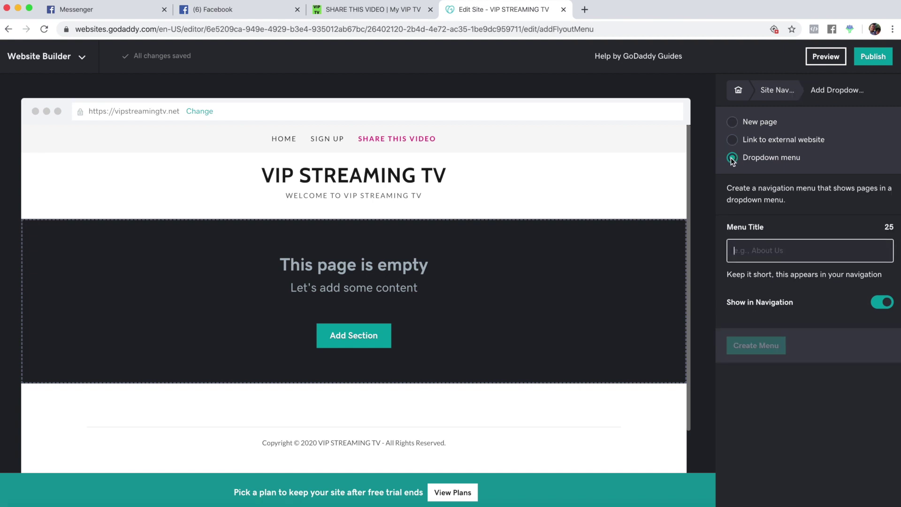
click(754, 248)
text(Test)
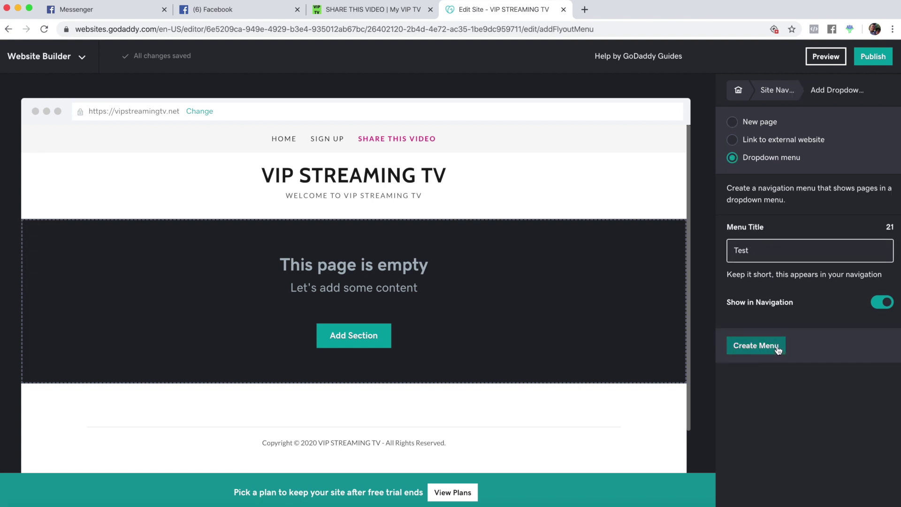
click(776, 347)
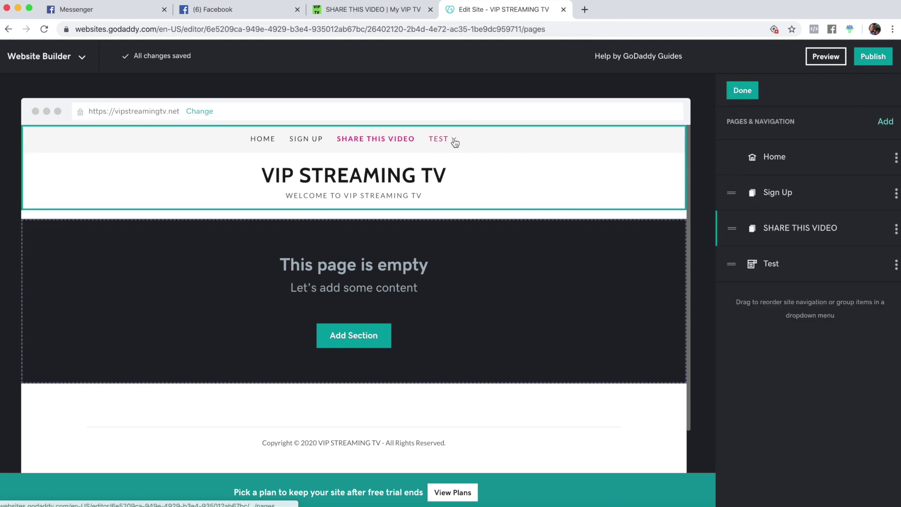
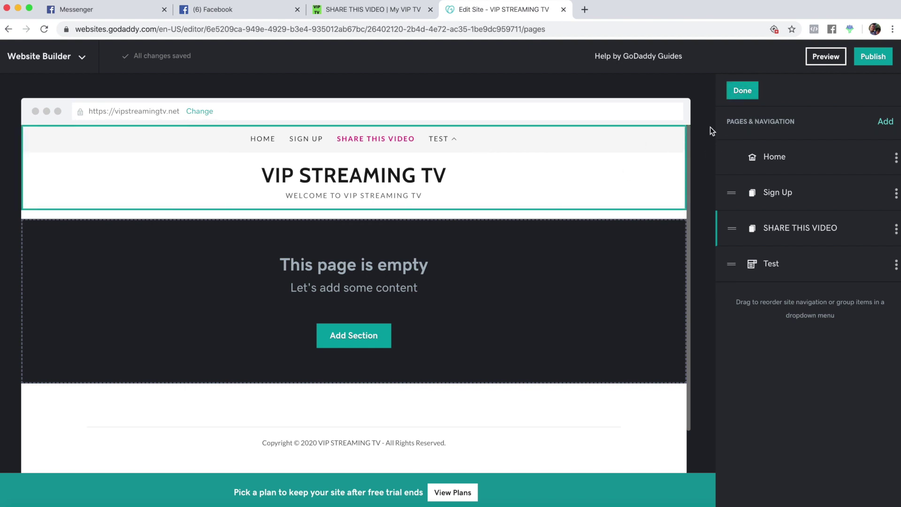
- Delete the Test dropdown menu from the site navigation
click(742, 98)
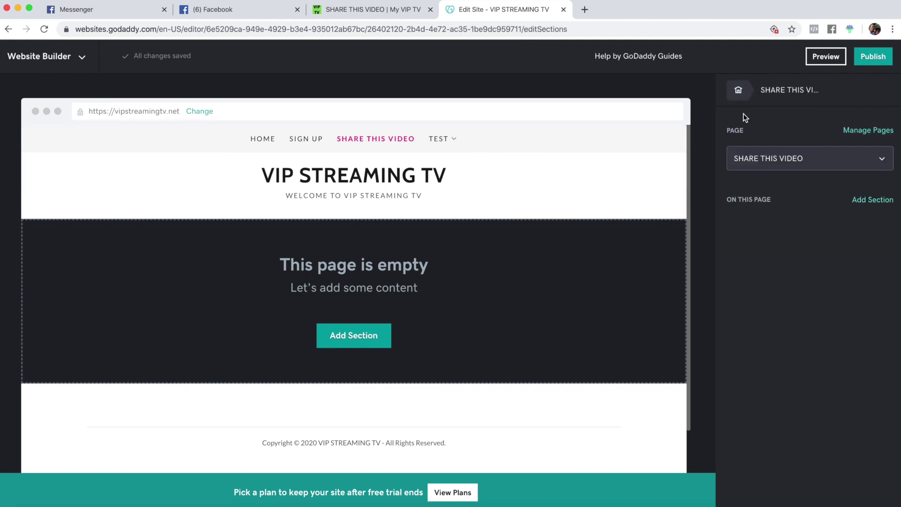
click(858, 128)
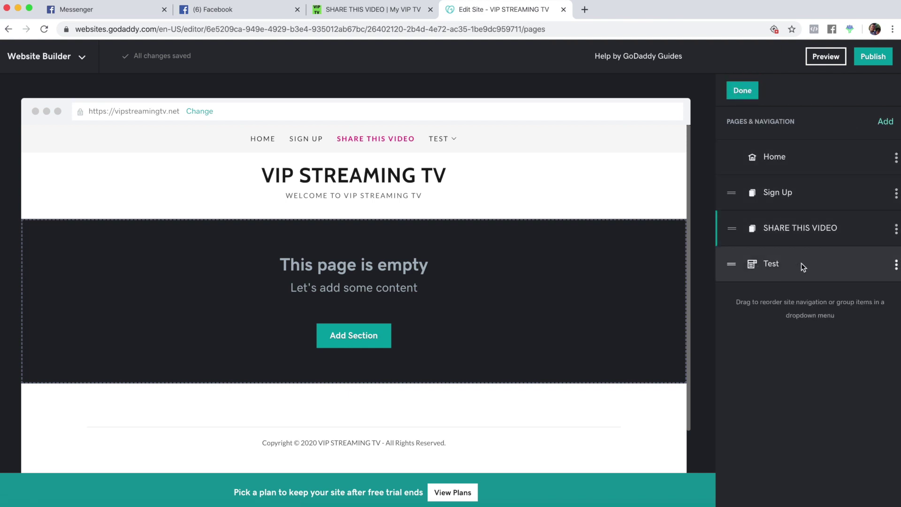
click(896, 264)
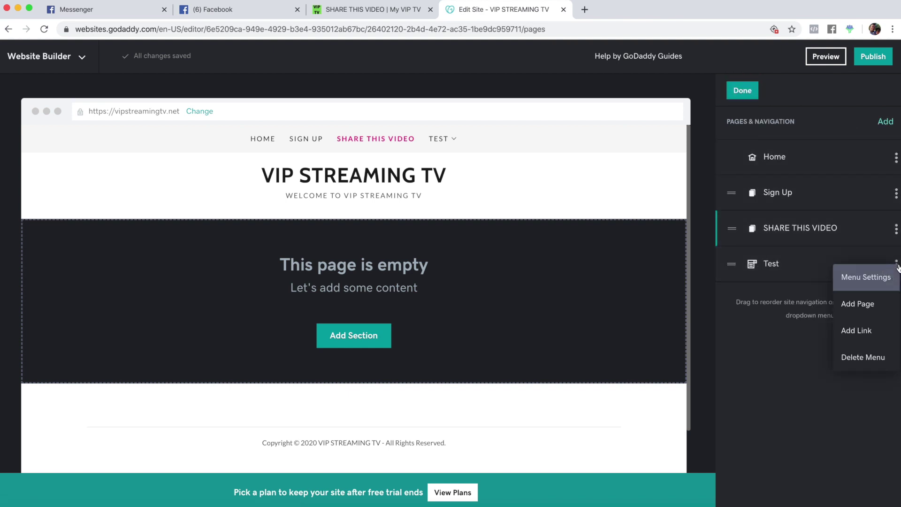
click(867, 361)
click(337, 184)
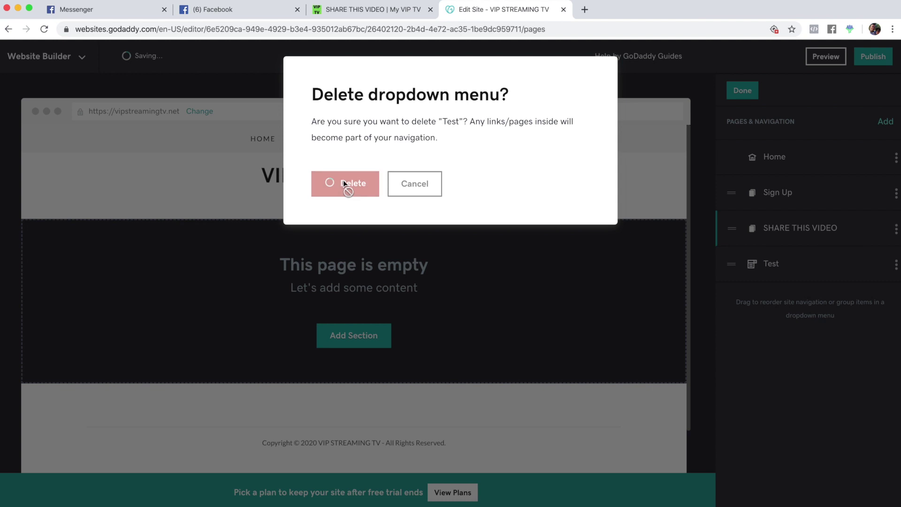
- Check My VIP TV's Sign Up page and duplicate the ARE YOU READY TO GET OVER 2000 CHANNELS section on the new site's Sign Up page
key(ctrl+shift+Tab)
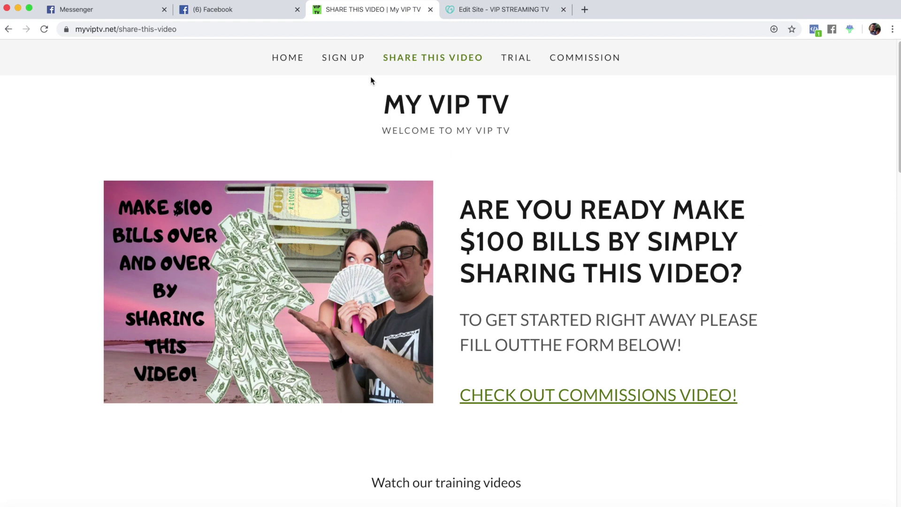
click(343, 58)
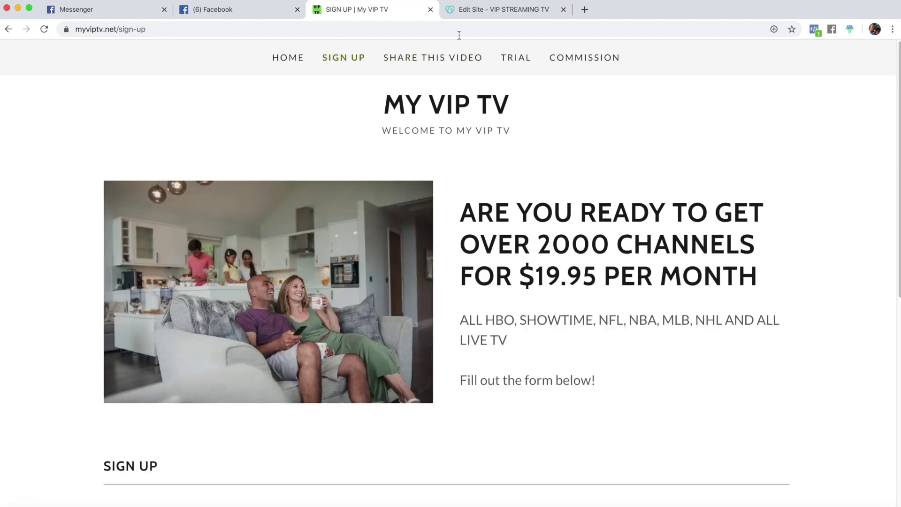
click(471, 10)
scroll(312, 245, up, 5)
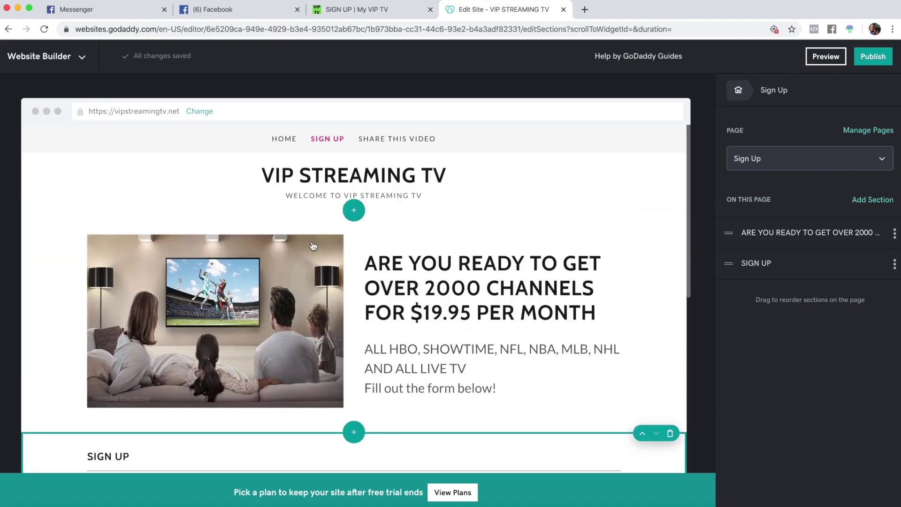
scroll(324, 178, down, 3)
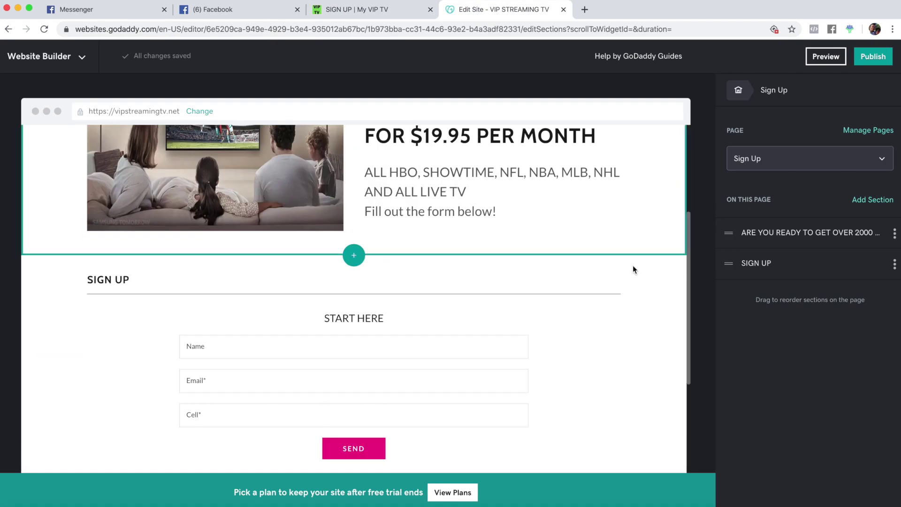
click(894, 235)
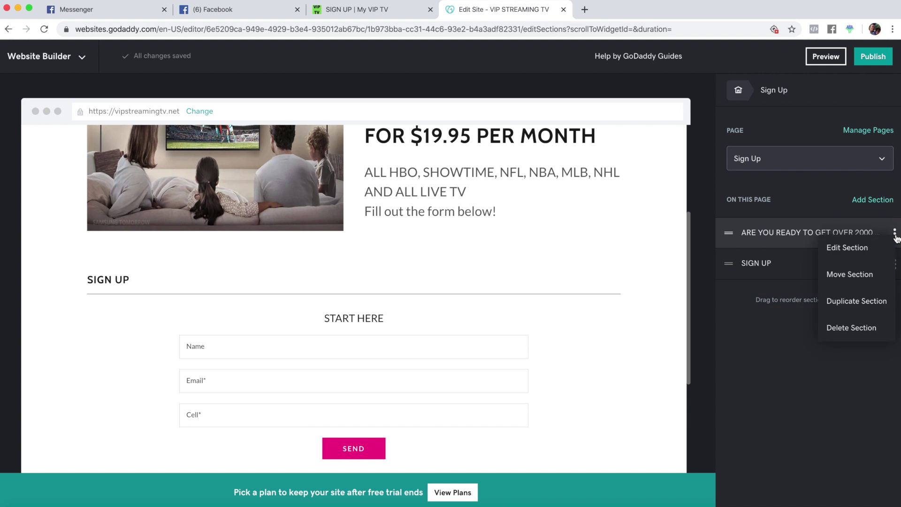
click(859, 304)
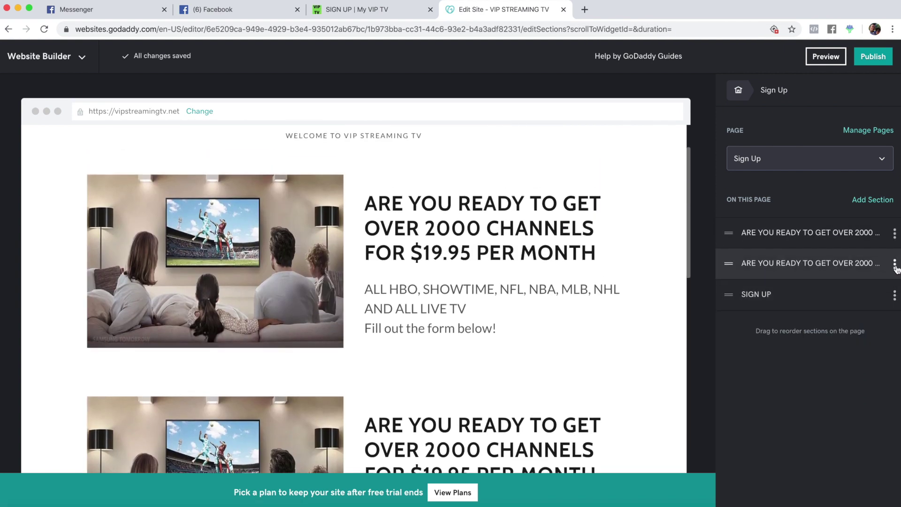
- Move the duplicated ARE YOU READY TO GET OVER 2000 CHANNELS section to the SHARE THIS VIDEO page
click(894, 265)
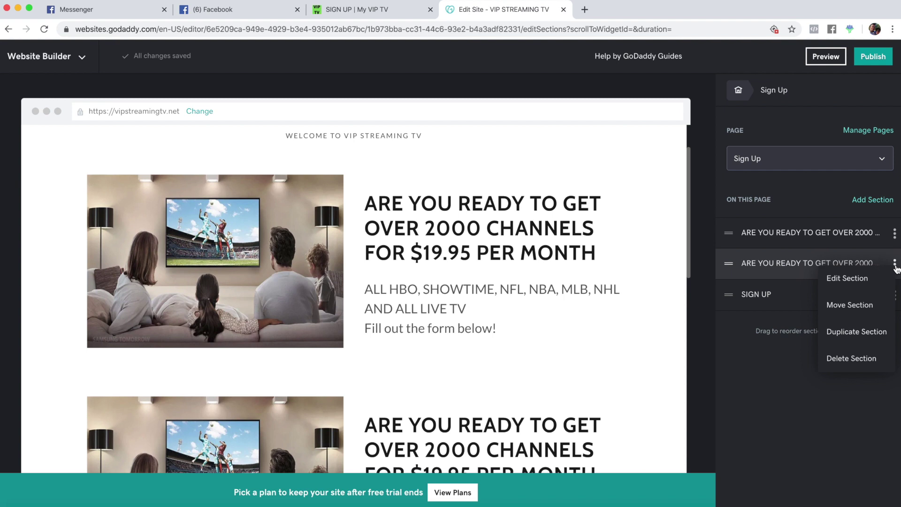
click(868, 308)
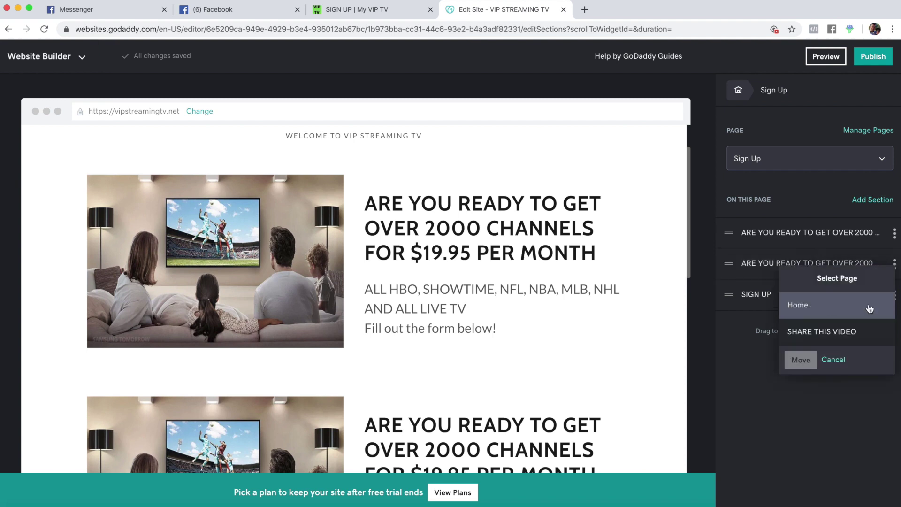
click(822, 334)
click(800, 359)
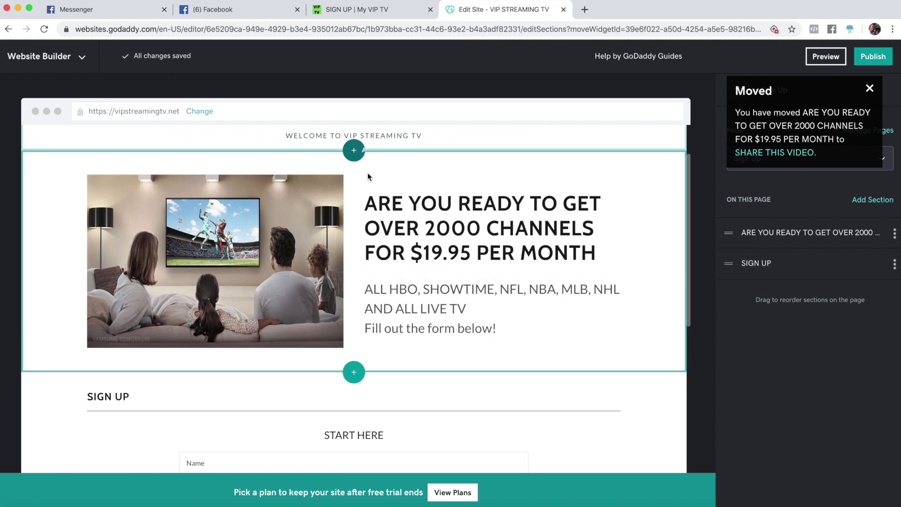
- Open the SHARE THIS VIDEO page and replace the section's family image with the MAKE $100 BILLS picture
scroll(370, 150, up, 2)
click(378, 141)
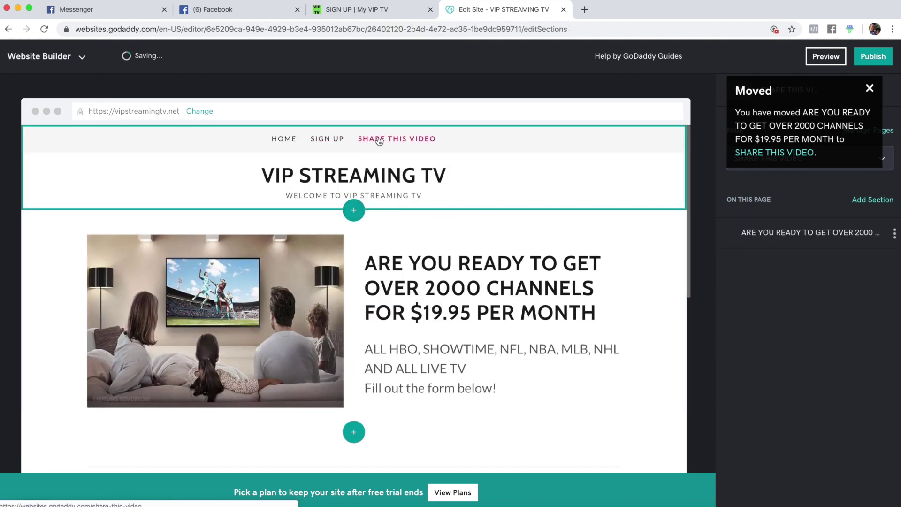
click(219, 332)
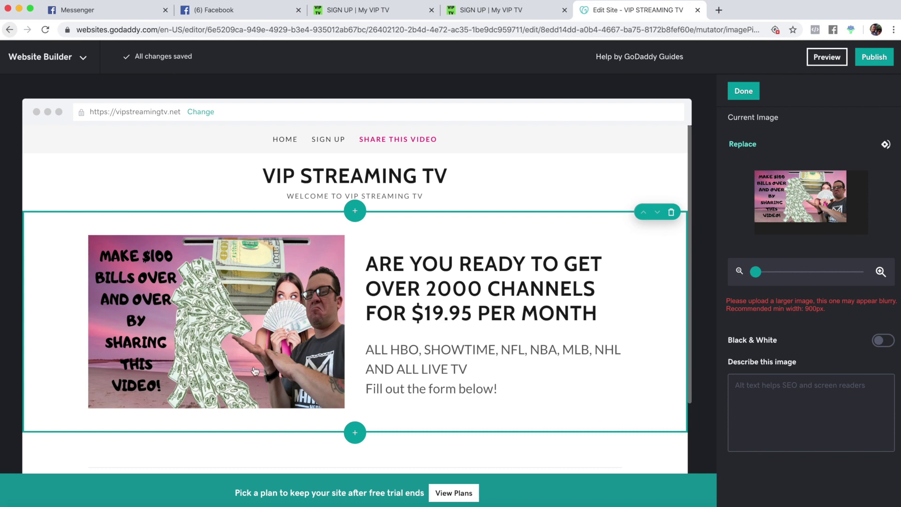
- Replace the section title with My VIP TV's heading "ARE YOU READY MAKE $100 BILLS BY SIMPLY SHARING THIS VIDEO?"
click(469, 8)
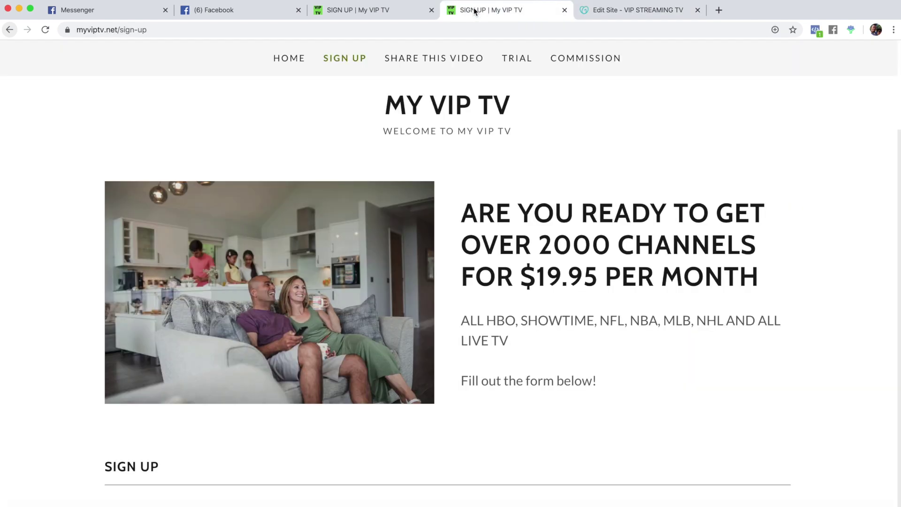
click(436, 60)
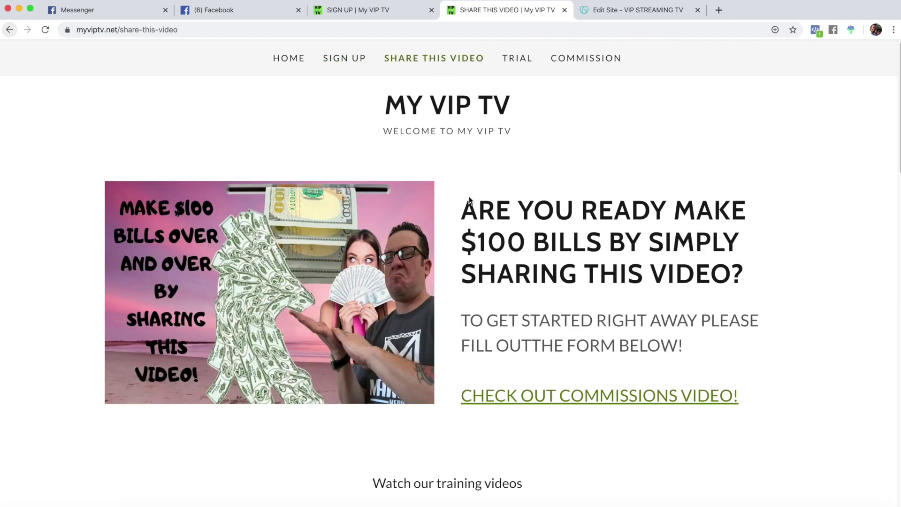
drag(465, 210, 779, 421)
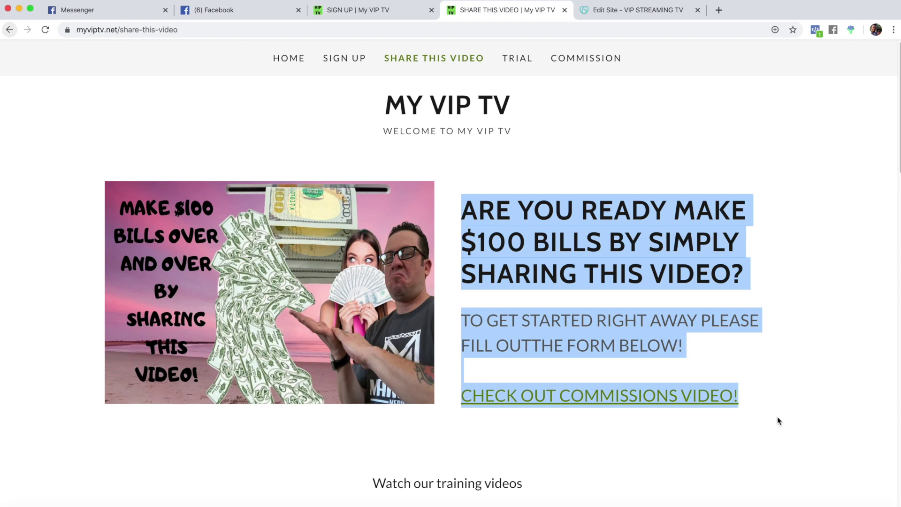
click(625, 11)
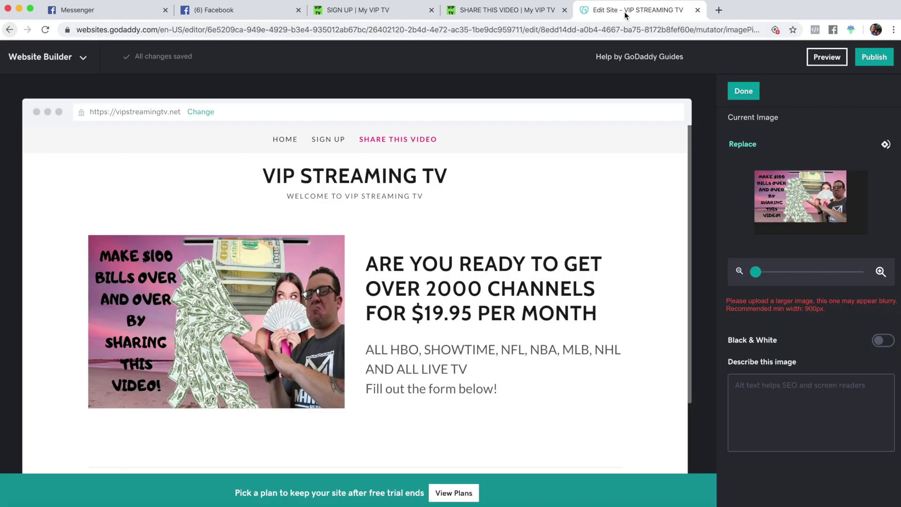
drag(374, 266, 613, 361)
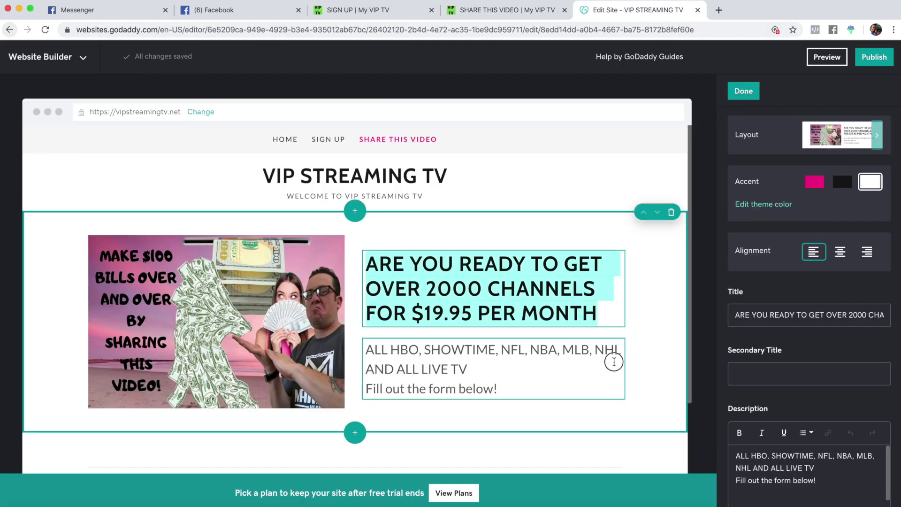
click(505, 10)
click(478, 195)
drag(465, 209, 751, 291)
key(cmd+c)
click(607, 16)
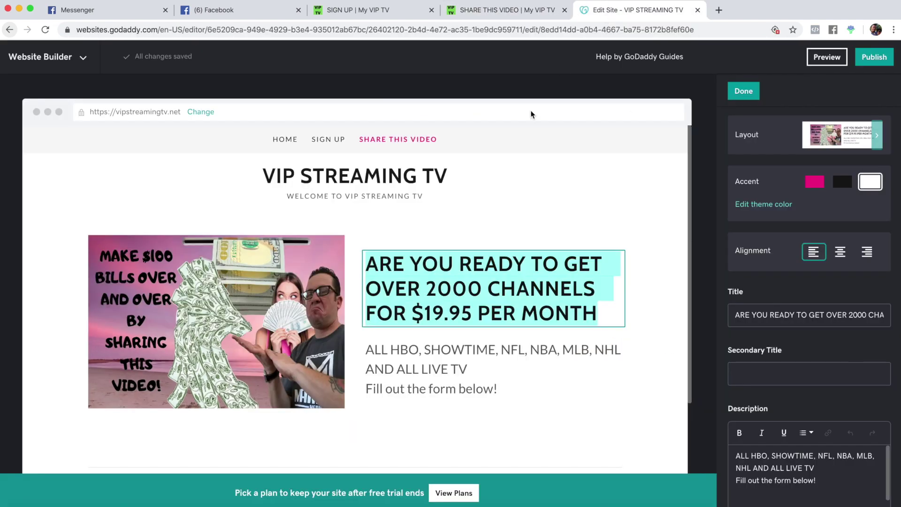
click(422, 264)
drag(366, 264, 626, 315)
key(cmd+v)
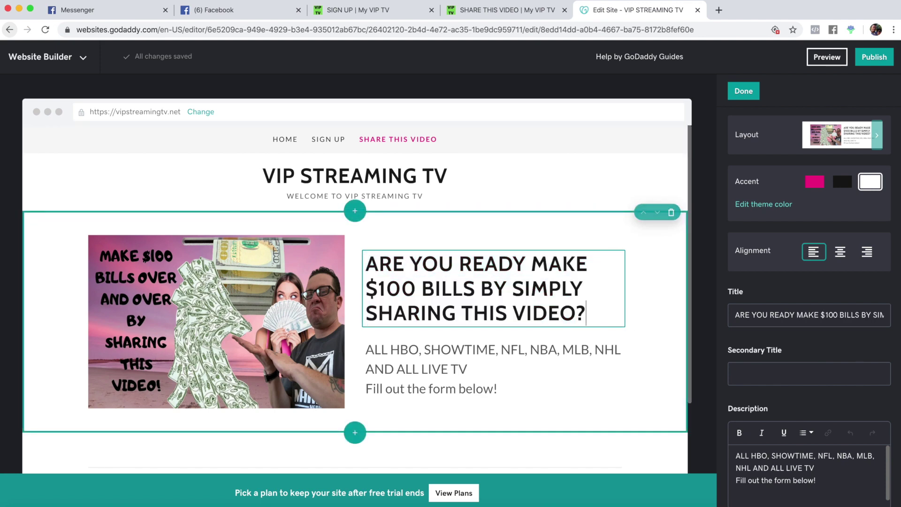
- Replace the section description with My VIP TV's "TO GET STARTED RIGHT AWAY PLEASE FILL OUTTHE FORM BELOW!" text and linked "CHECK OUT COMMISSIONS VIDEO!" line
click(513, 13)
drag(462, 319, 772, 407)
key(super+c)
click(598, 14)
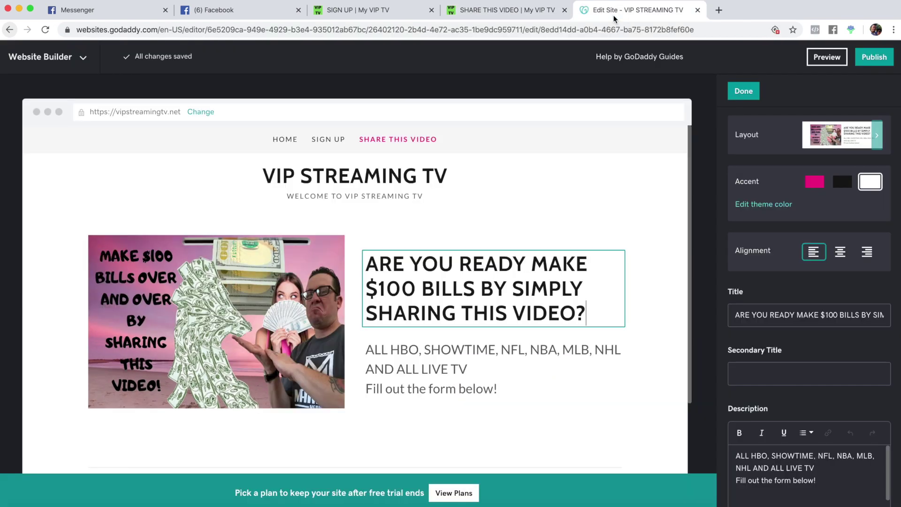
drag(367, 350, 509, 388)
key(super+v)
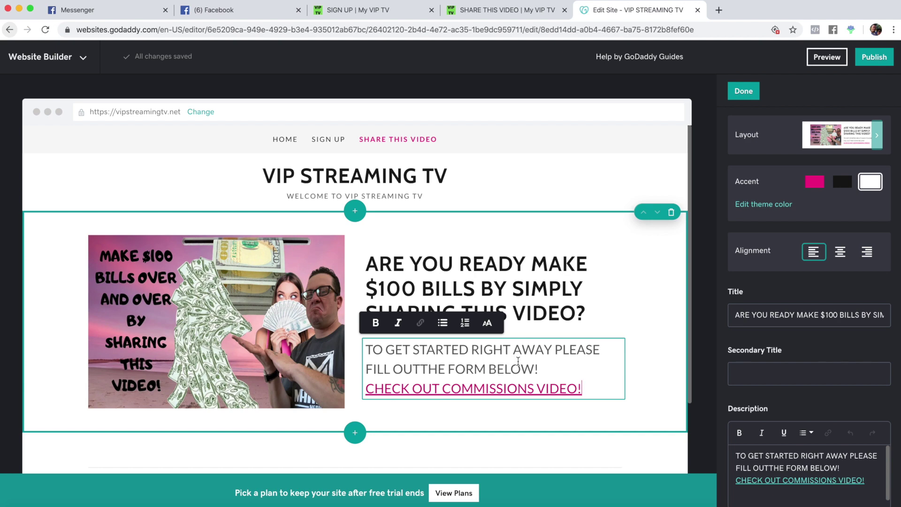
- Review the section text, and examine the START MAKING $100 BILLS TODAY! form on My VIP TV's SHARE THIS VIDEO page
scroll(586, 284, down, 3)
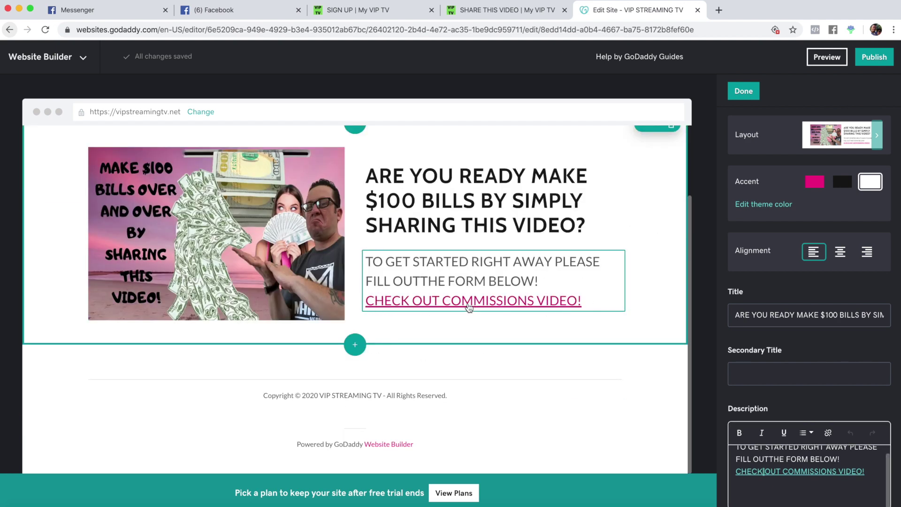
scroll(468, 305, up, 3)
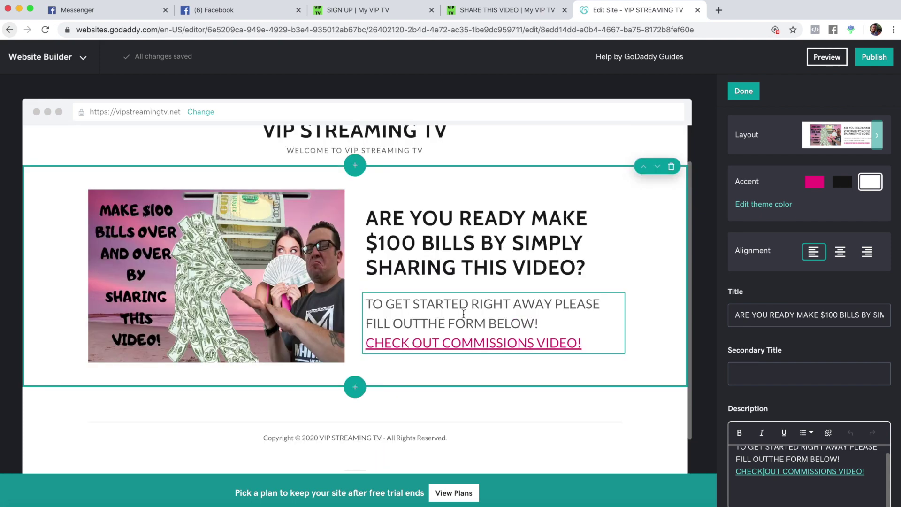
key(ctrl+shift+Tab)
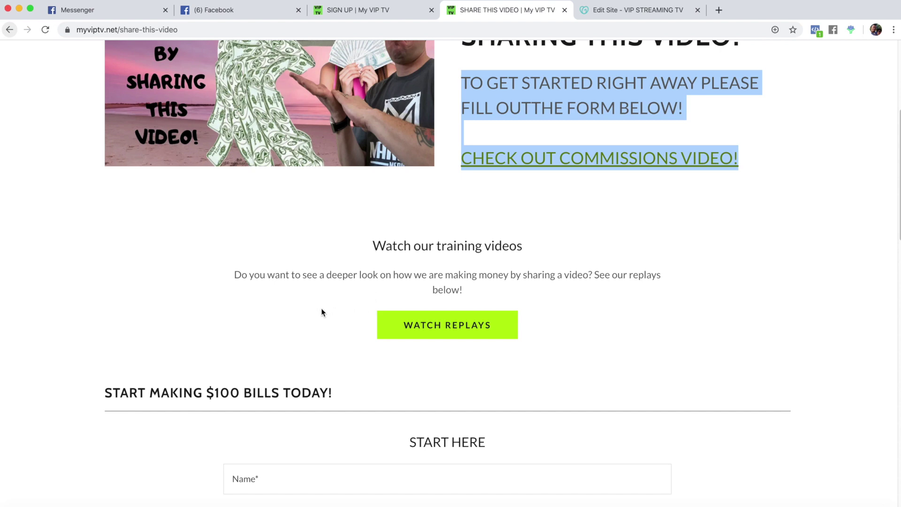
scroll(322, 310, down, 5)
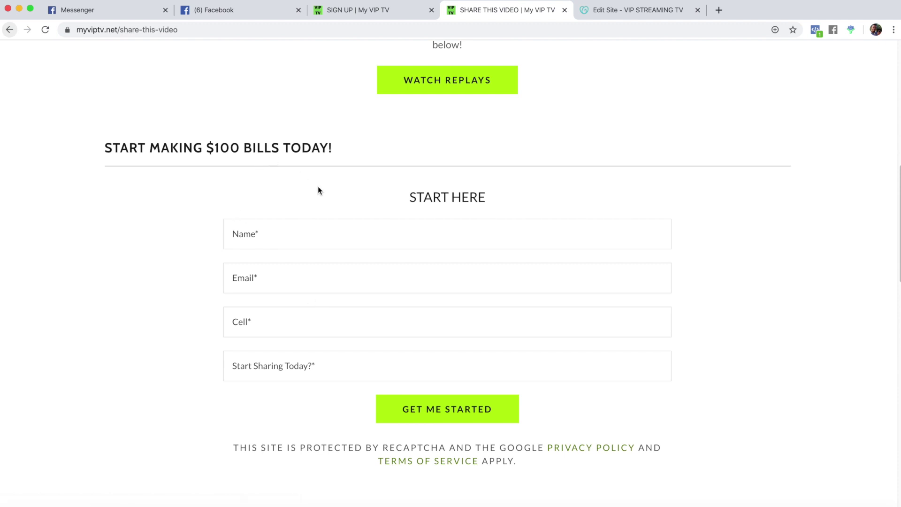
scroll(253, 219, up, 1)
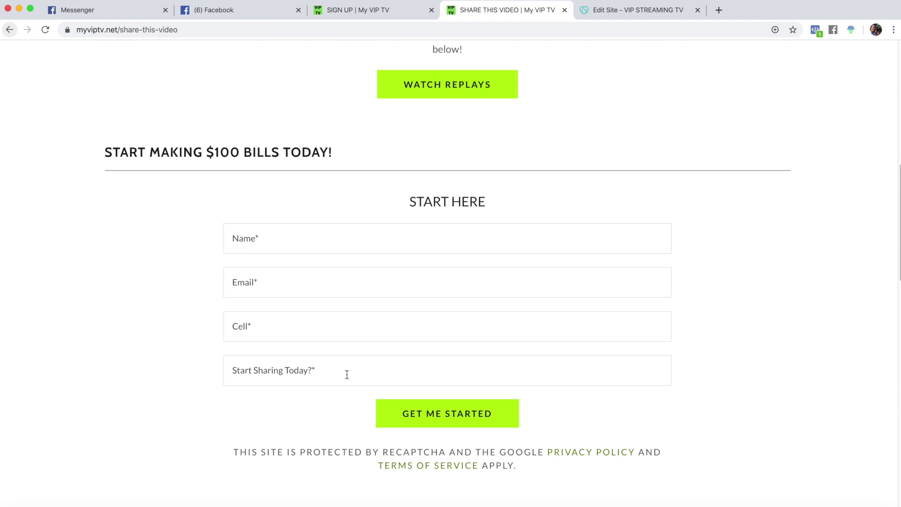
scroll(346, 374, up, 10)
click(357, 10)
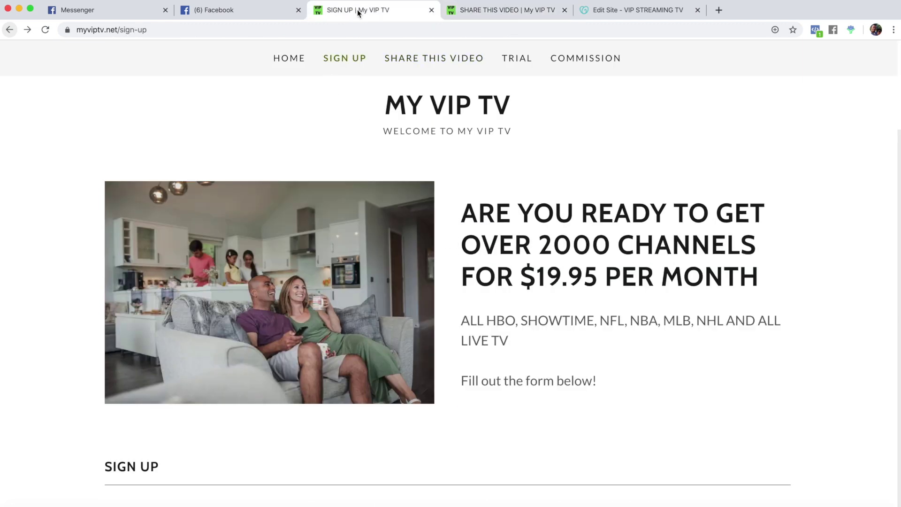
- Return to the GoDaddy site editor, finish editing the $100 BILLS section and open the Sign Up page's section list
click(635, 14)
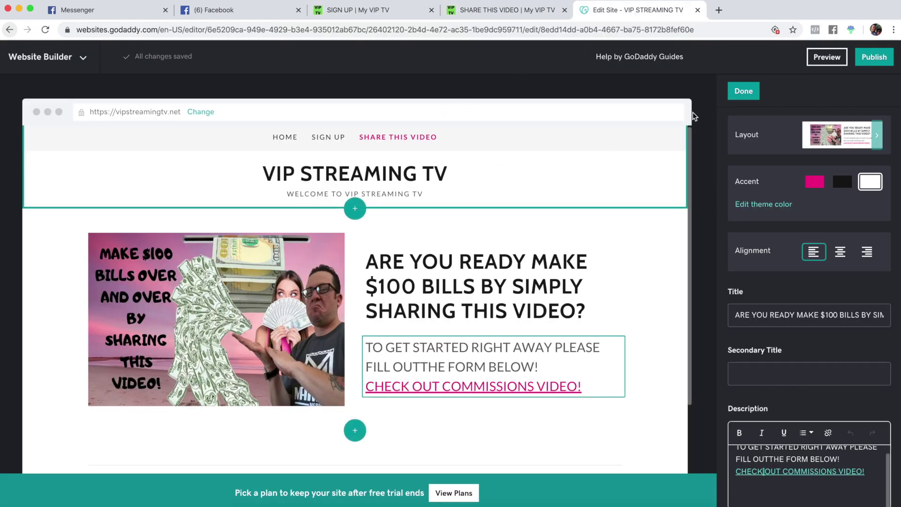
click(743, 91)
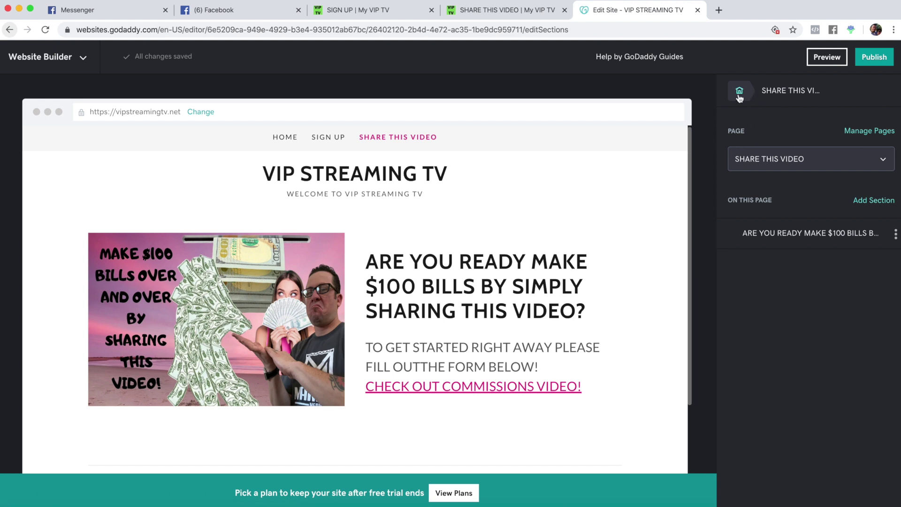
click(739, 91)
click(777, 196)
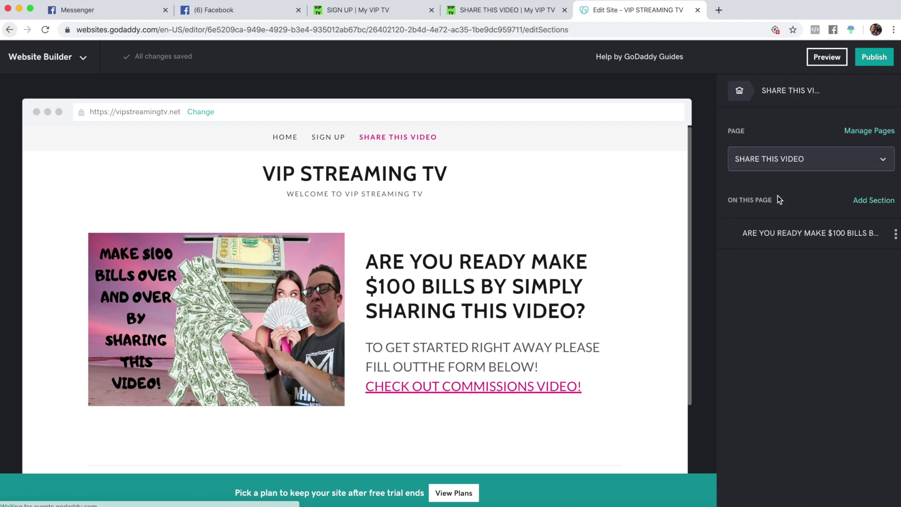
click(857, 131)
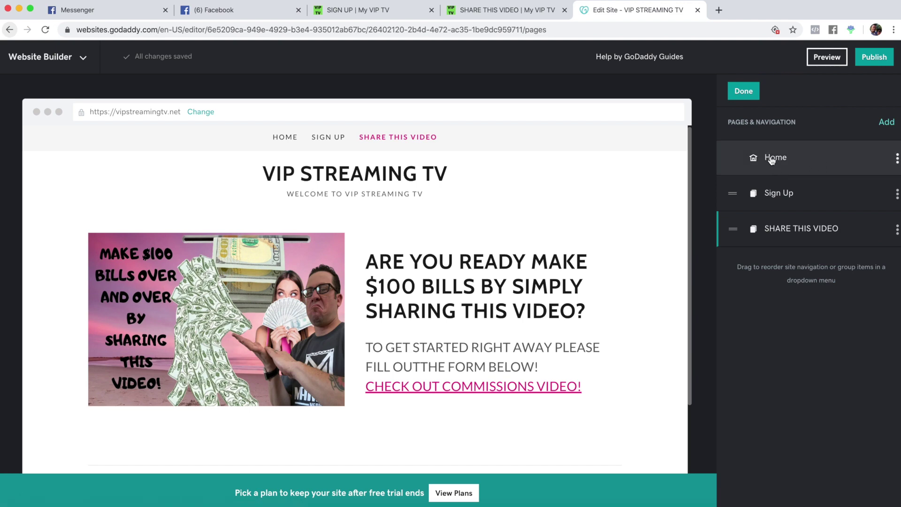
click(776, 193)
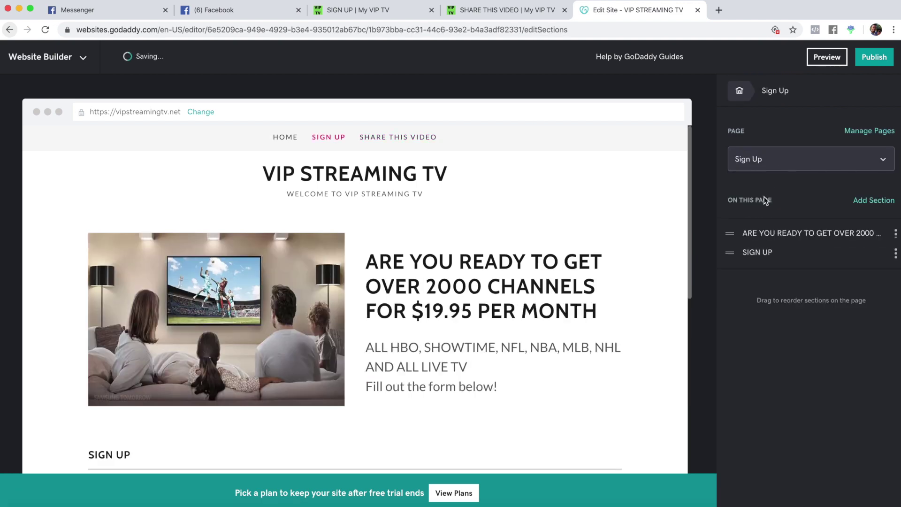
- Duplicate the SIGN UP form section on the Sign Up page
scroll(422, 291, down, 8)
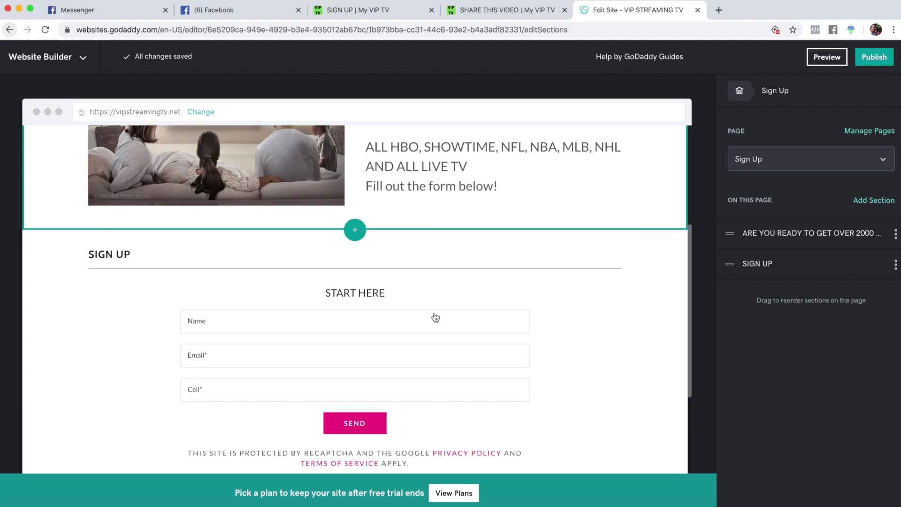
scroll(378, 232, up, 3)
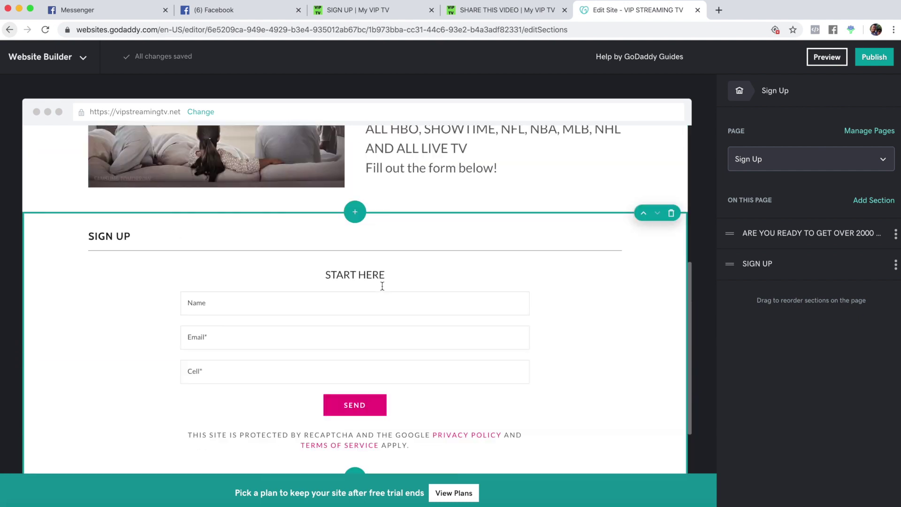
click(895, 264)
click(868, 332)
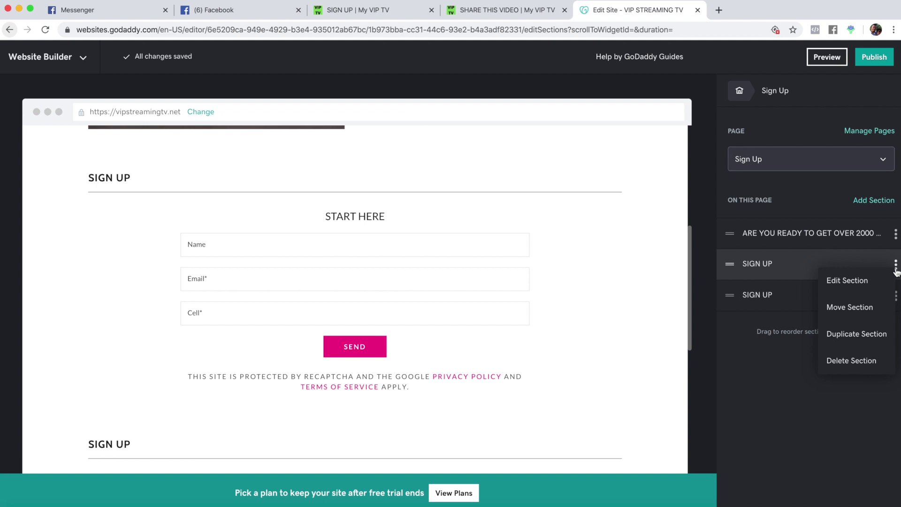
- Move one of the two SIGN UP sections to the SHARE THIS VIDEO page and open that page for editing
click(877, 308)
click(829, 341)
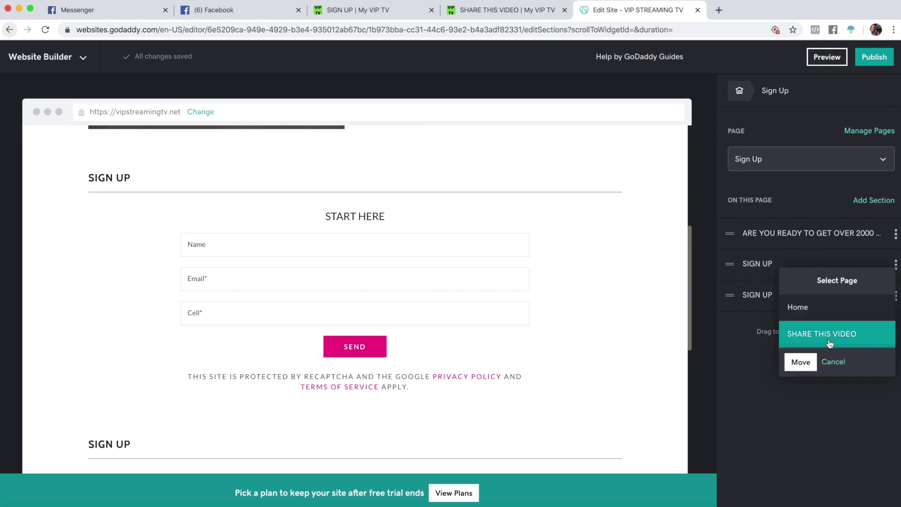
click(801, 362)
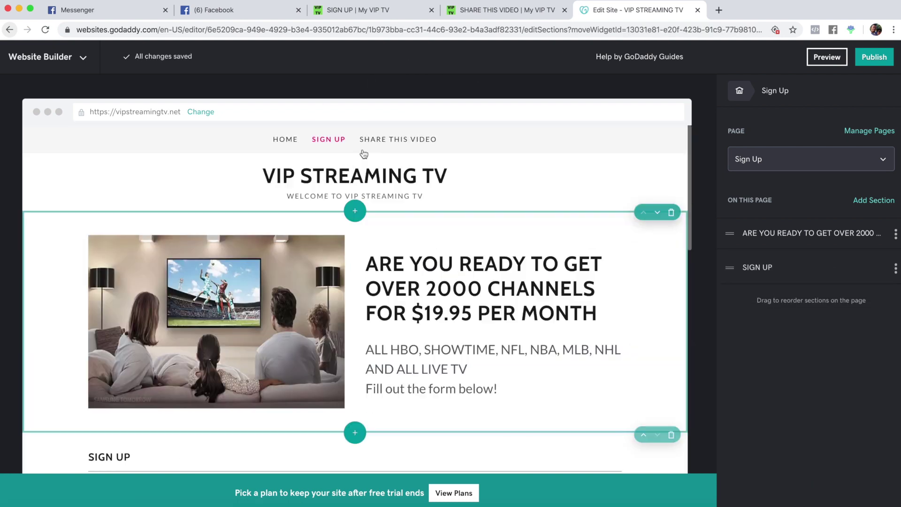
click(372, 140)
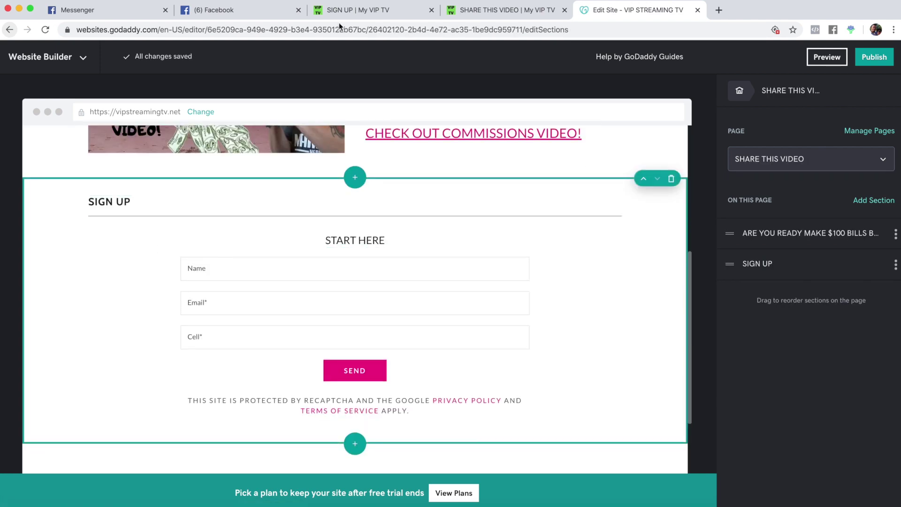
- Replace the SIGN UP section title with "START MAKING $100 BILLS TODAY!", copied from the My VIP TV share-this-video page
click(497, 10)
scroll(447, 122, down, 7)
scroll(447, 126, down, 3)
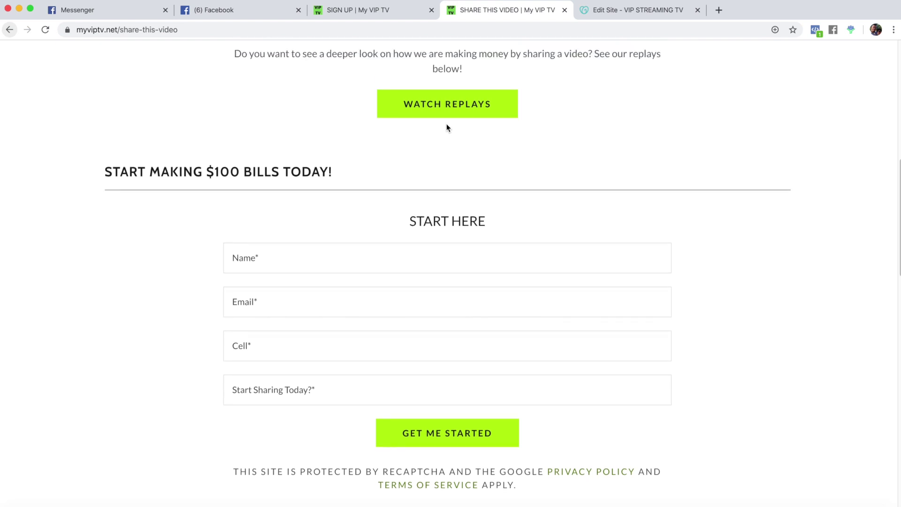
drag(292, 171, 85, 167)
key(ctrl+c)
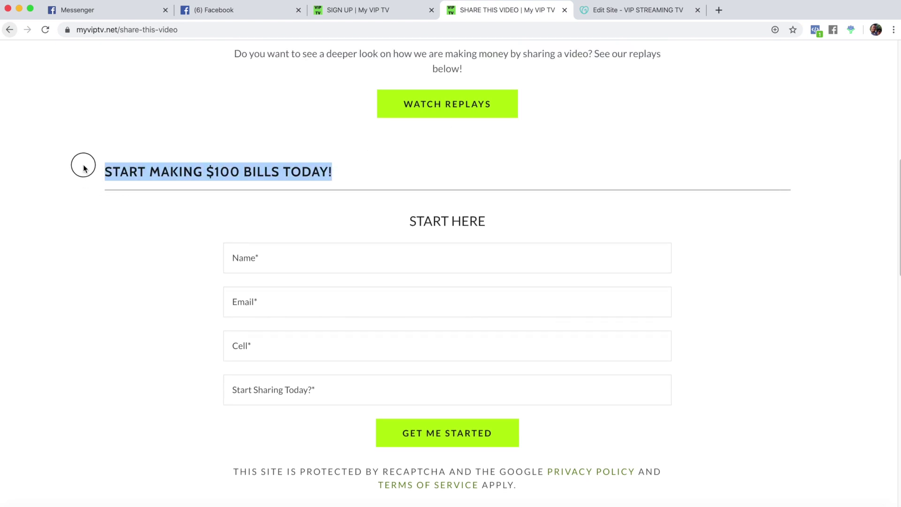
click(615, 11)
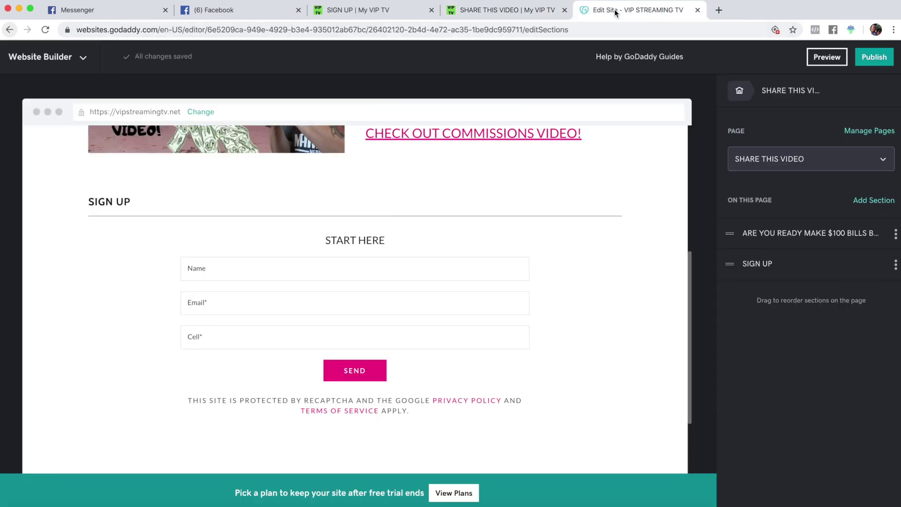
triple_click(87, 202)
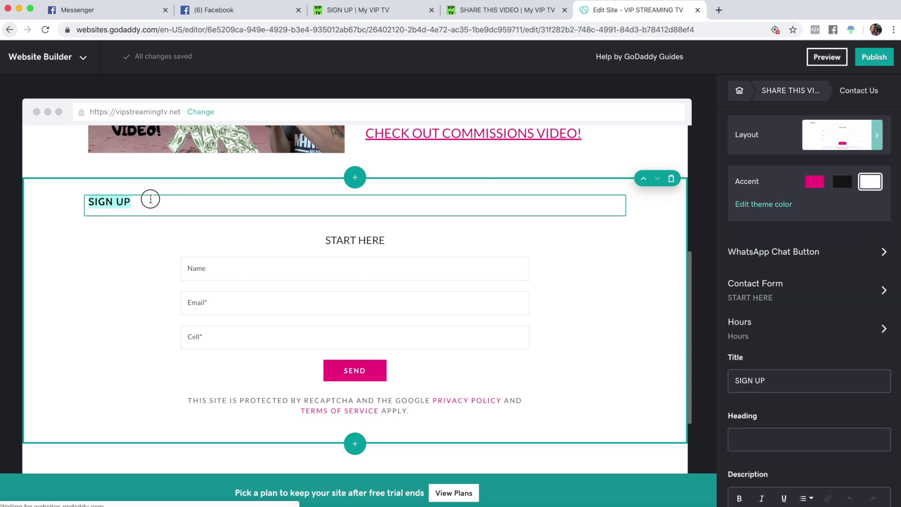
key(ctrl+v)
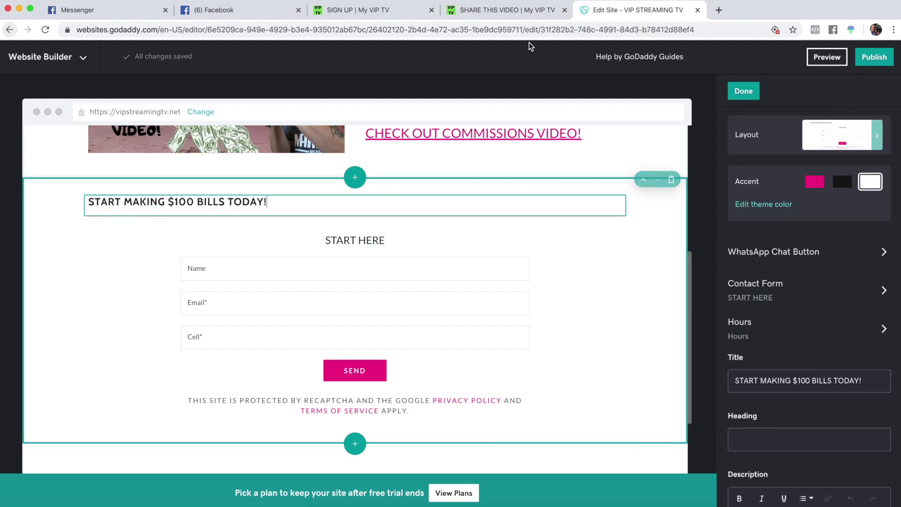
- Check the form on the My VIP TV reference page and add a new field to the START HERE contact form
click(486, 10)
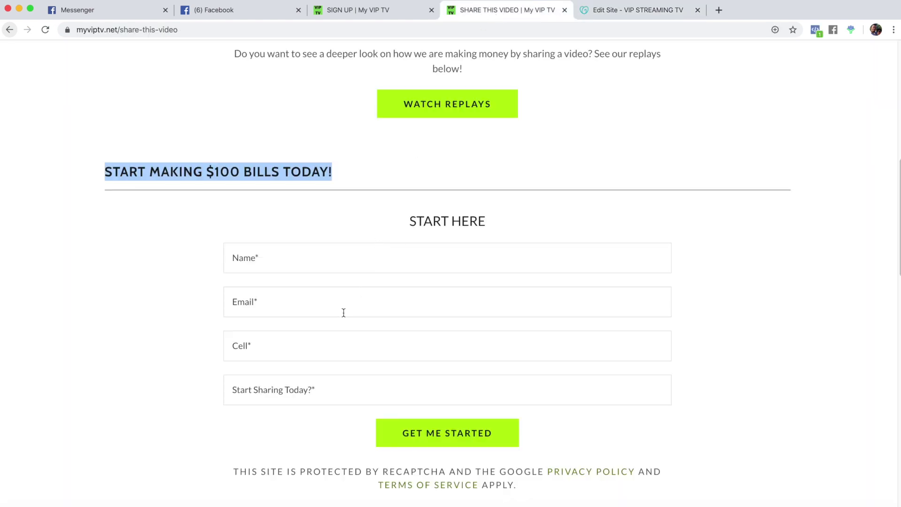
click(612, 10)
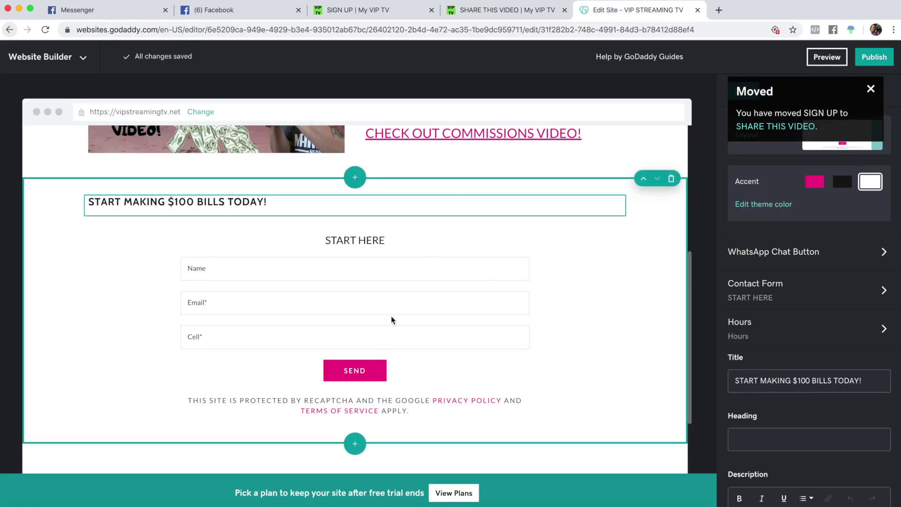
scroll(278, 336, down, 1)
click(286, 339)
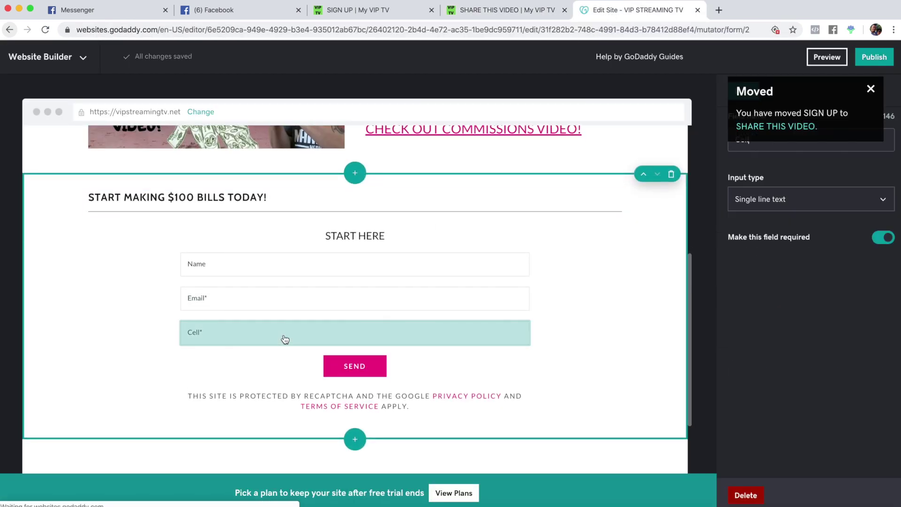
click(360, 236)
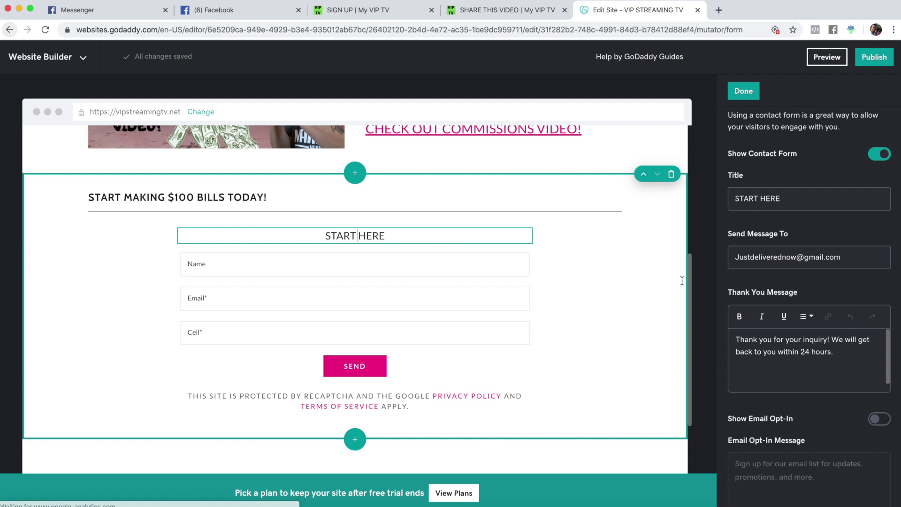
scroll(798, 281, down, 5)
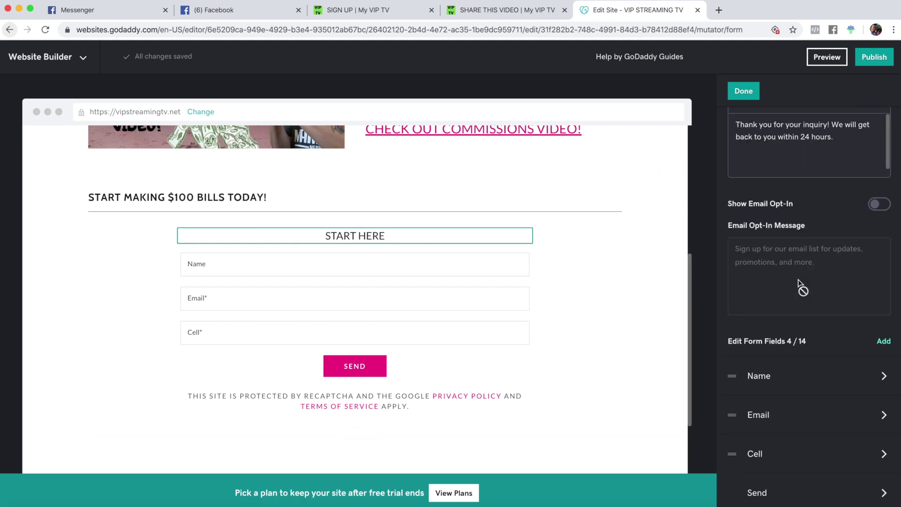
click(882, 341)
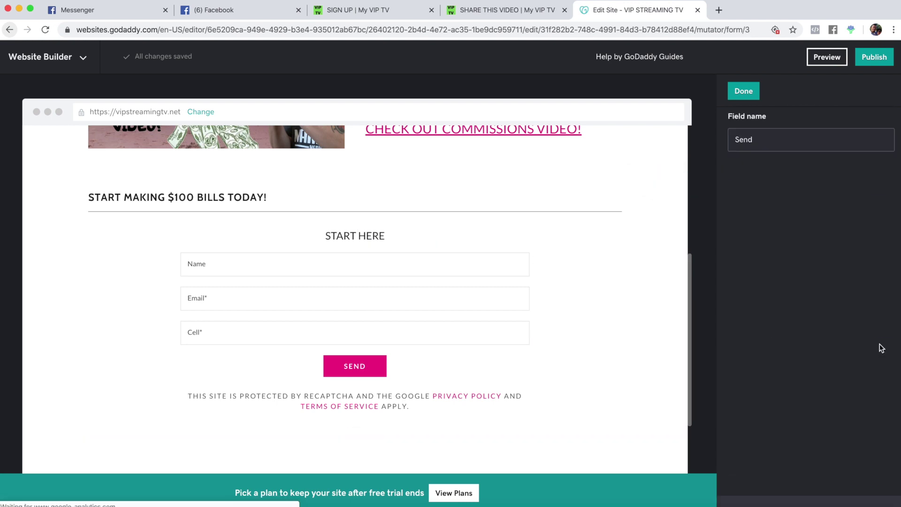
- Name the new form field "Start Sharing Today?" as on the reference page and make it required
click(489, 13)
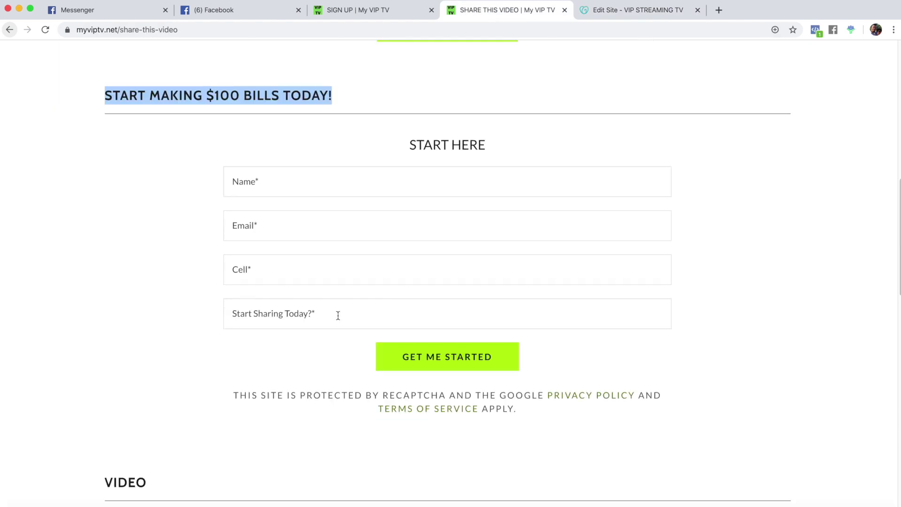
click(613, 10)
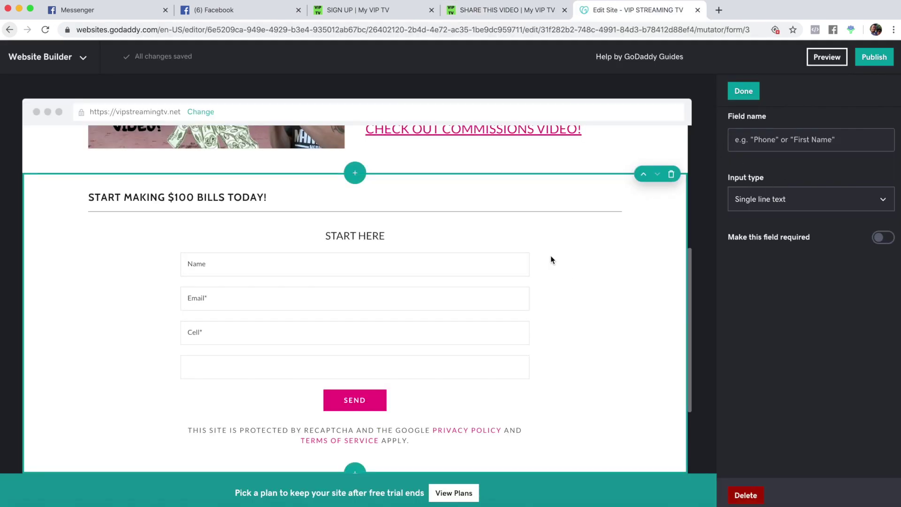
click(743, 141)
text(Start)
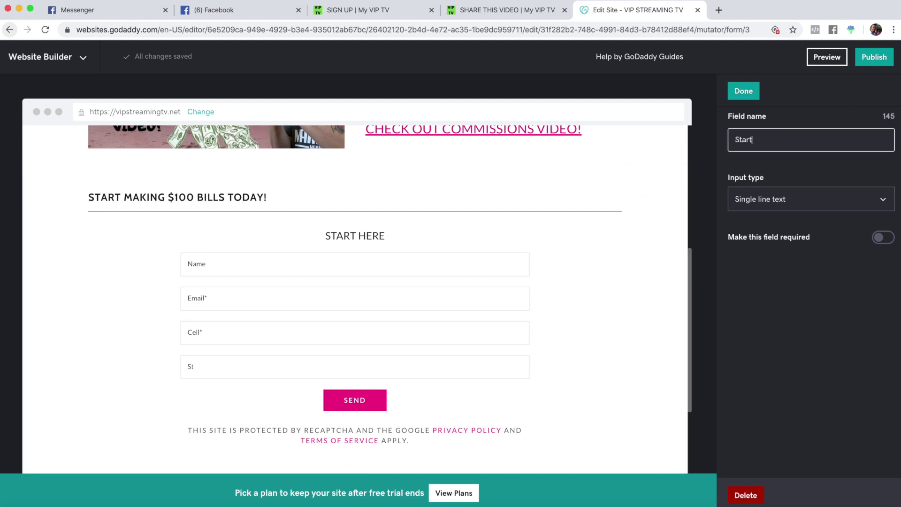
text( Sharing Today?)
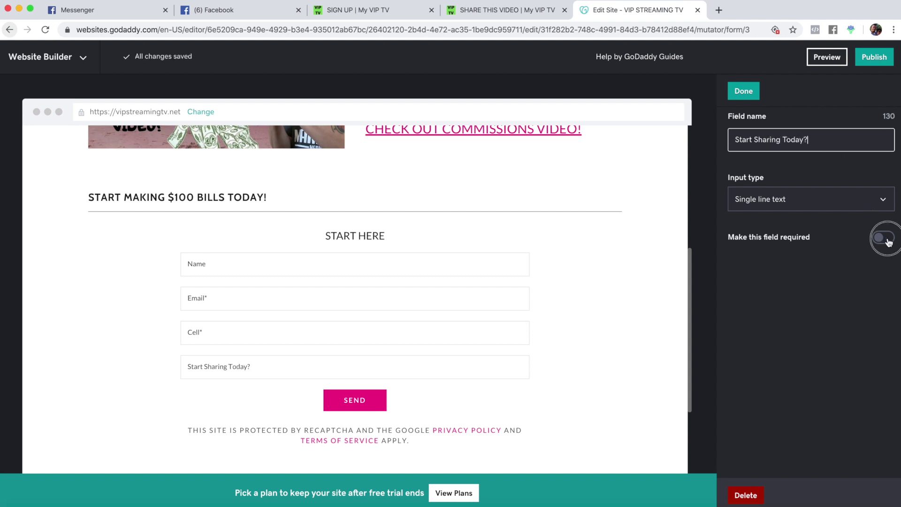
click(888, 242)
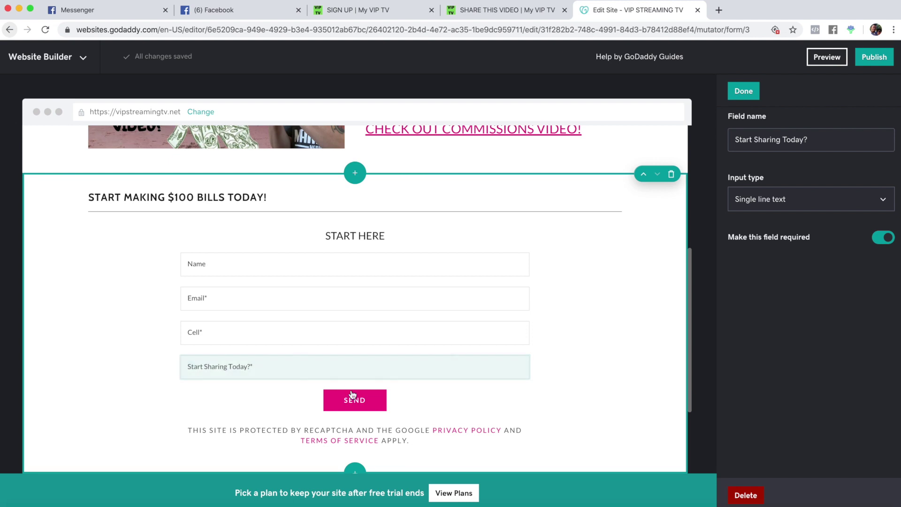
- Rename the form's Send button to "Get me started" to match the reference page and finish editing the field
click(521, 11)
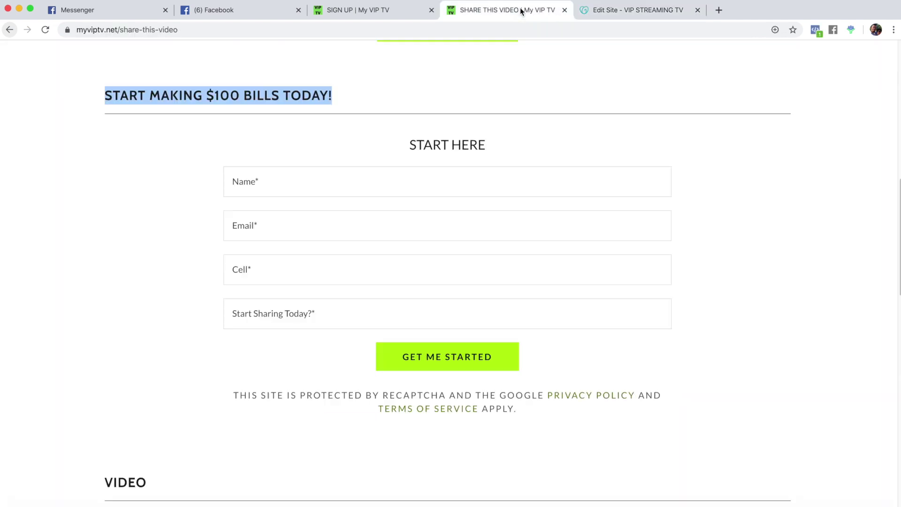
click(423, 357)
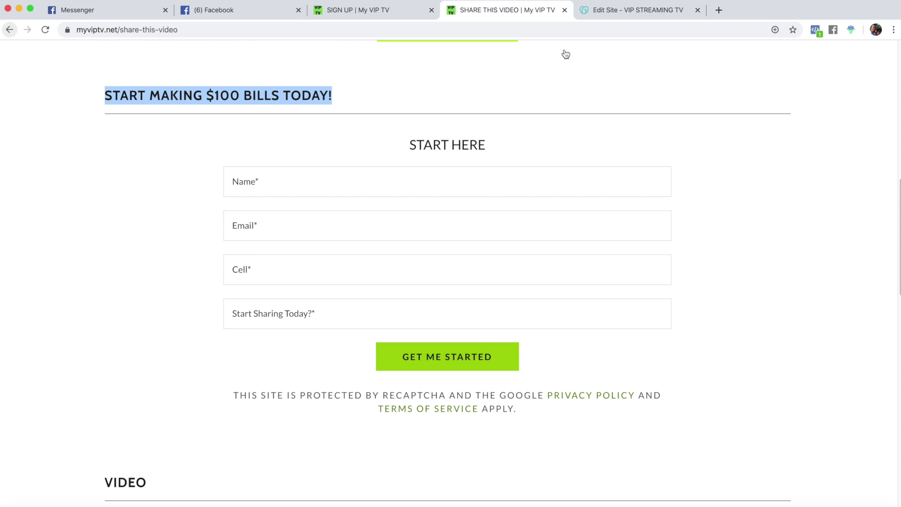
click(622, 10)
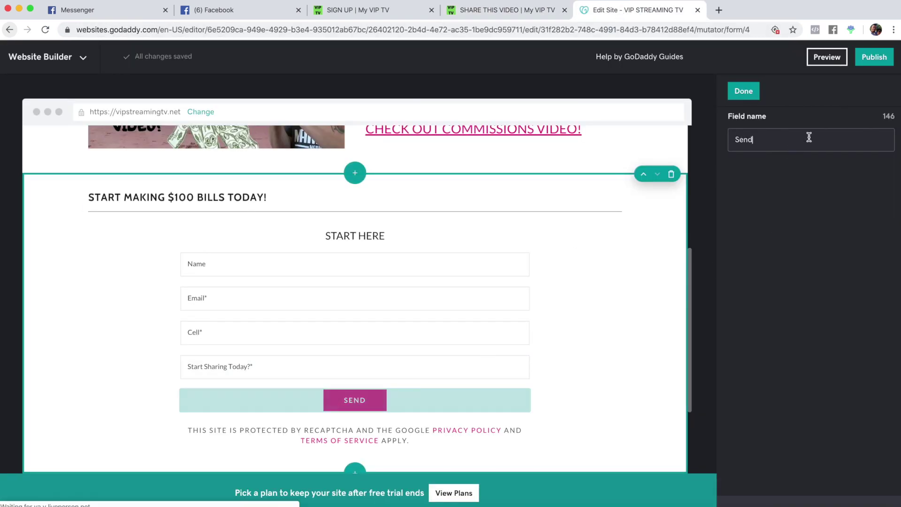
drag(731, 140, 772, 128)
text(Get me )
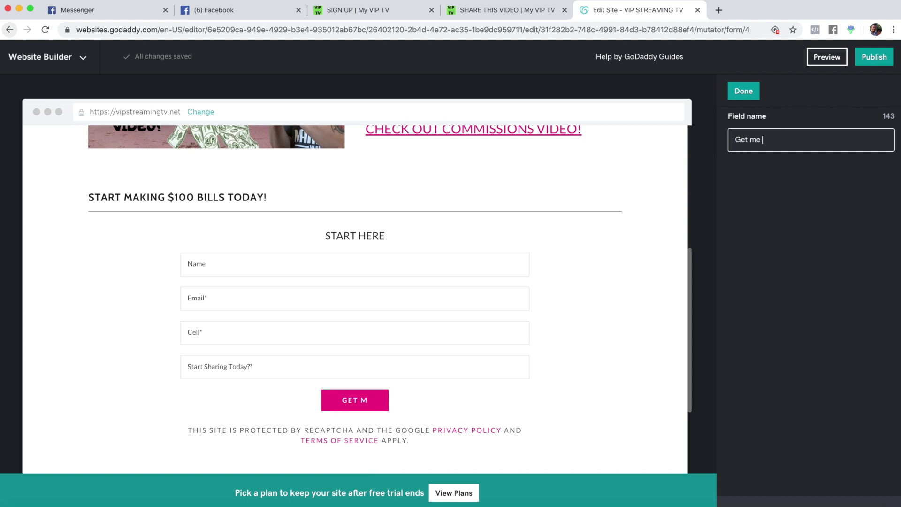
text(started)
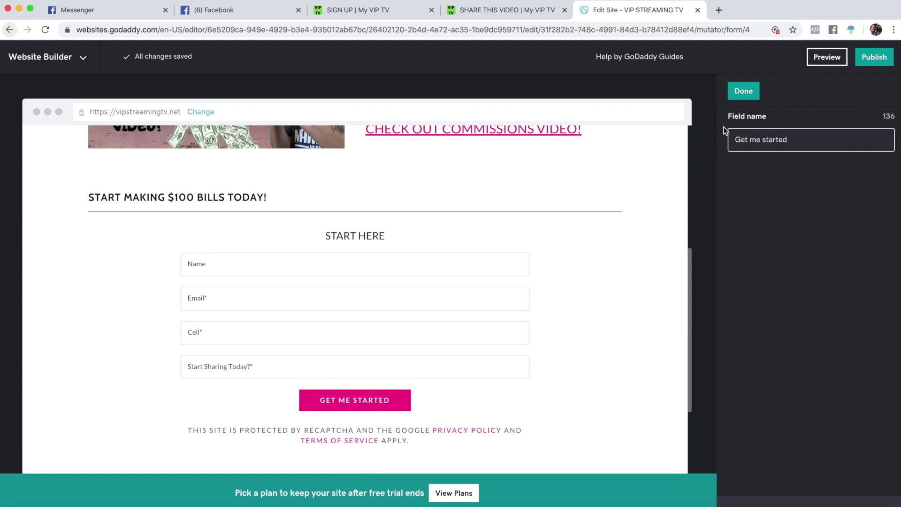
scroll(583, 390, up, 5)
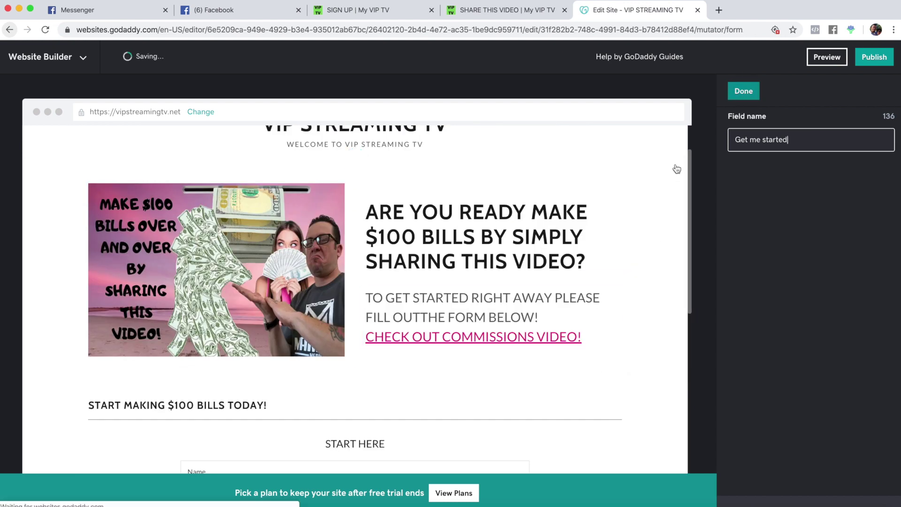
click(744, 92)
scroll(563, 288, up, 1)
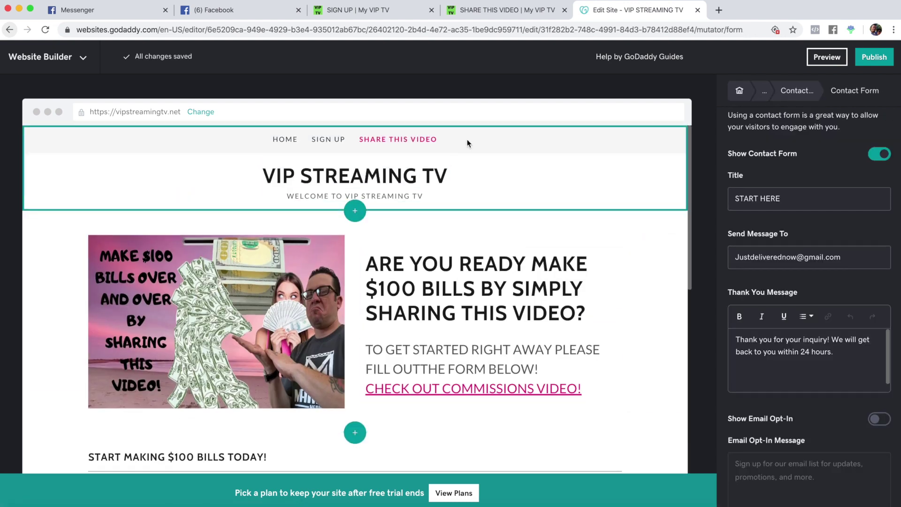
- Create a new site page titled TRIAL, shown in the navigation, modelled on the My VIP TV trial page
click(739, 90)
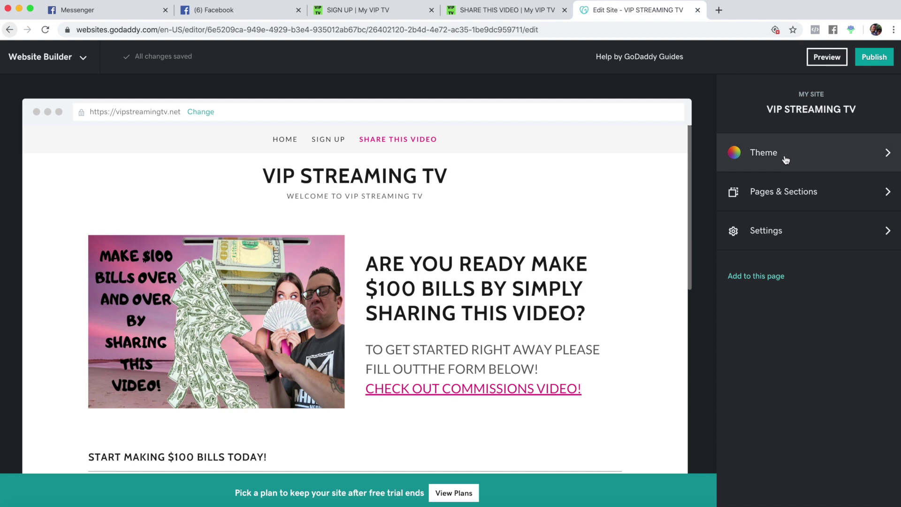
click(790, 199)
click(869, 131)
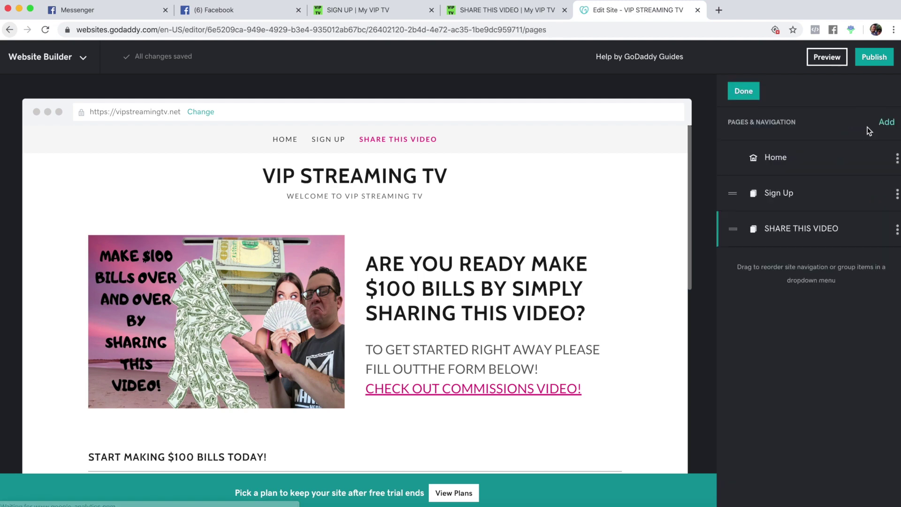
click(514, 10)
scroll(425, 196, up, 10)
click(516, 58)
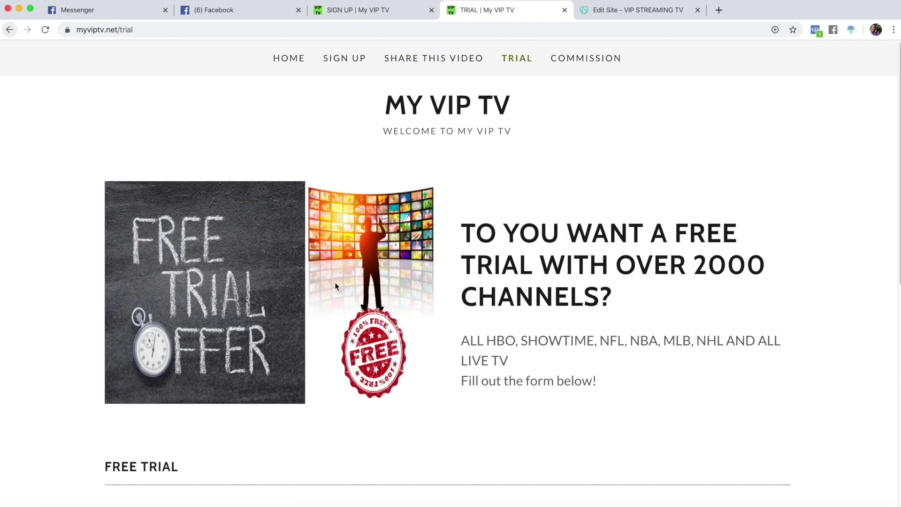
click(610, 13)
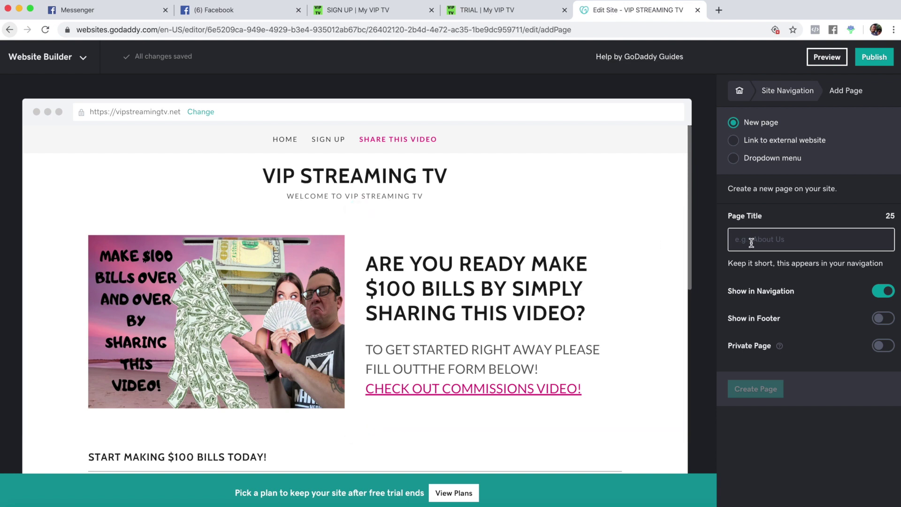
text(TRIAL)
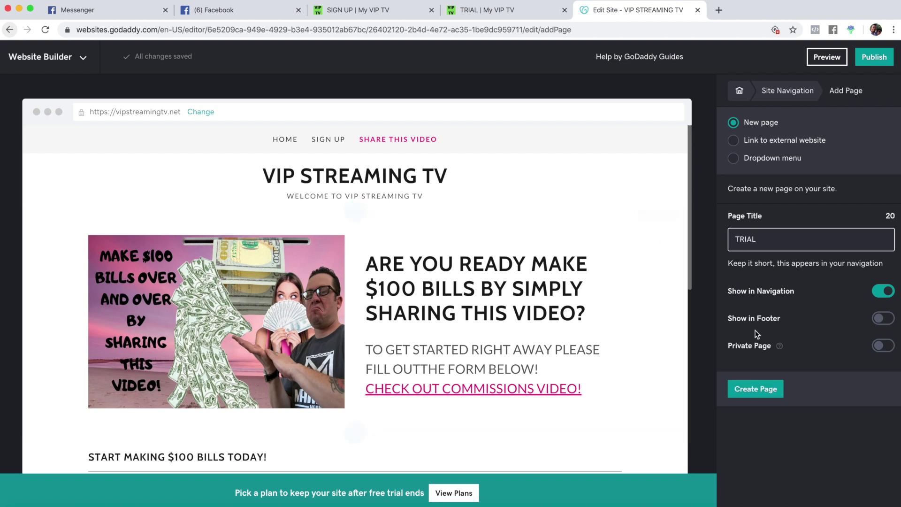
click(754, 389)
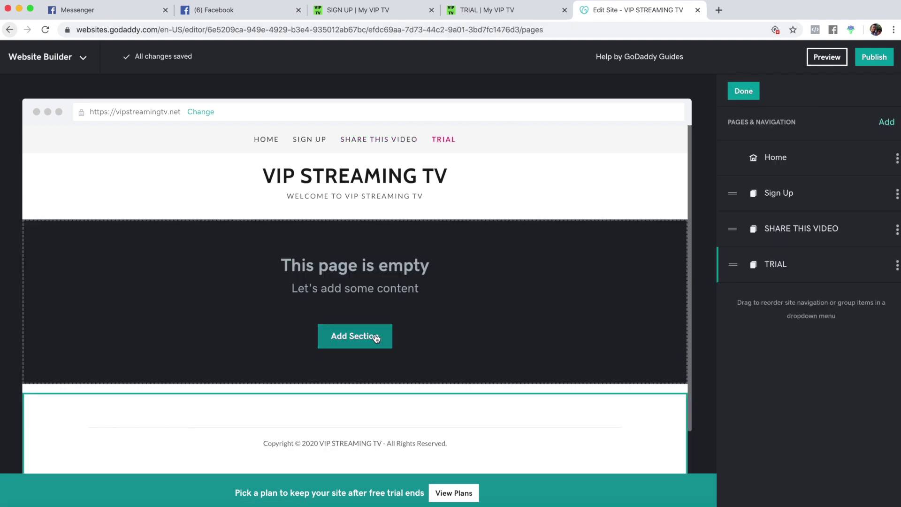
- Check the reference trial page, then duplicate the "ARE YOU READY MAKE $100 BILLS" section on the SHARE THIS VIDEO page
click(508, 9)
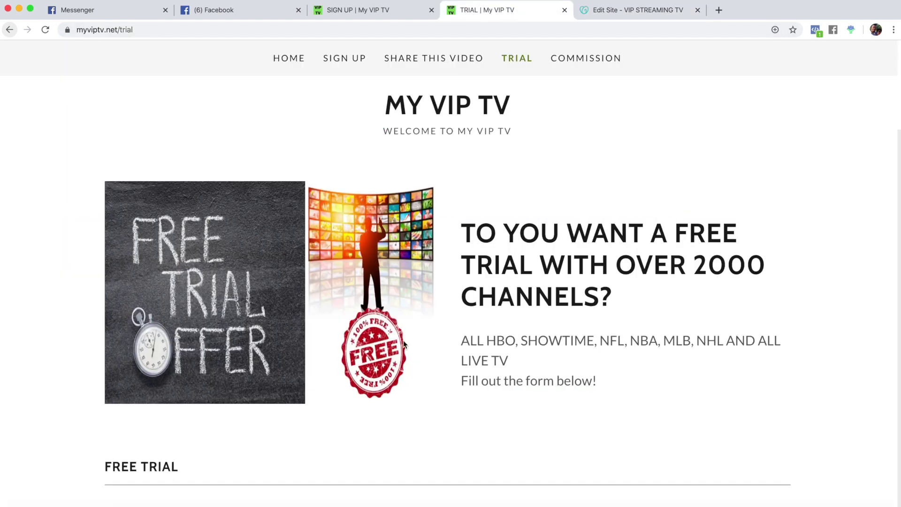
click(647, 10)
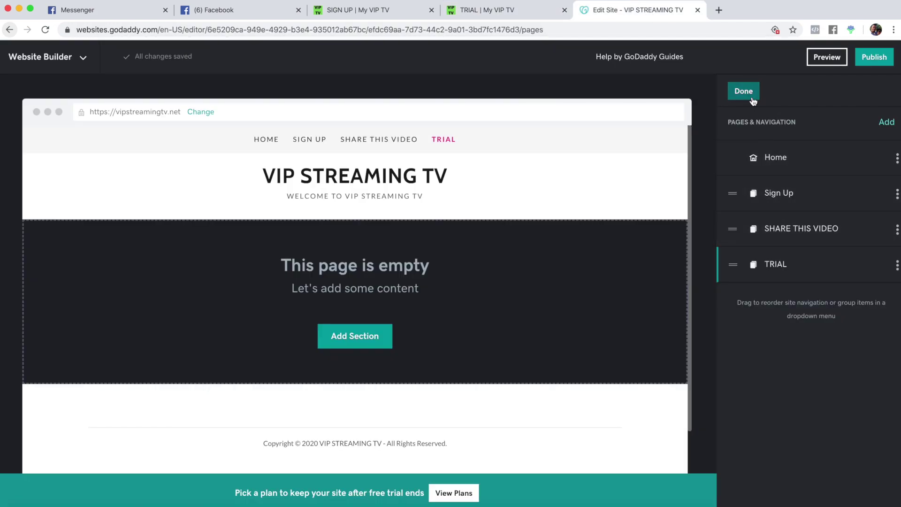
click(786, 230)
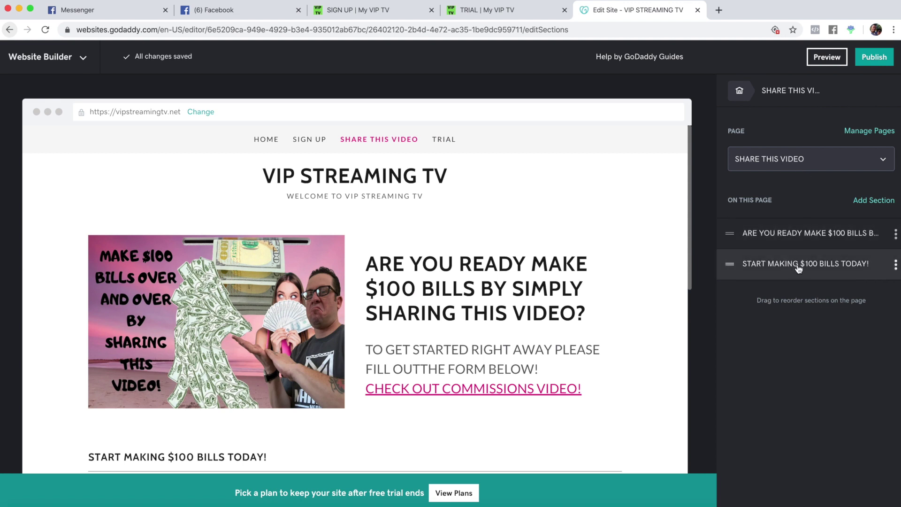
click(895, 237)
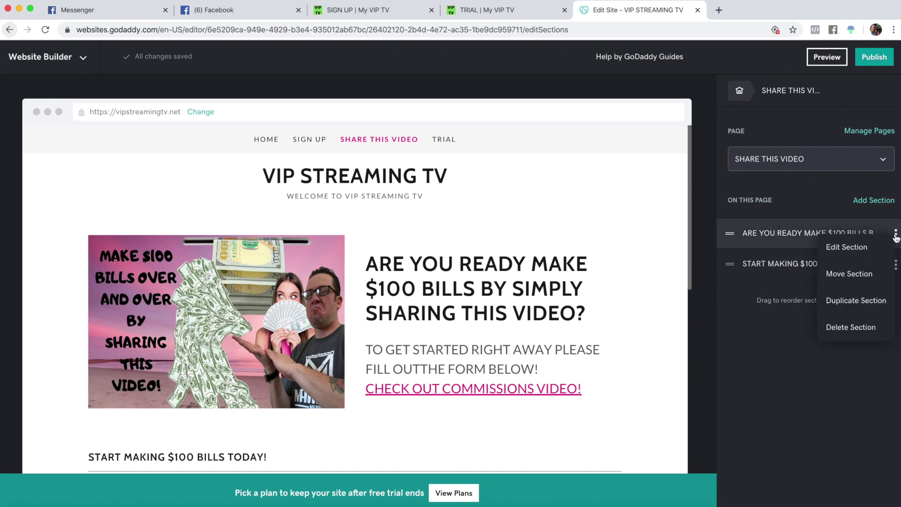
click(859, 303)
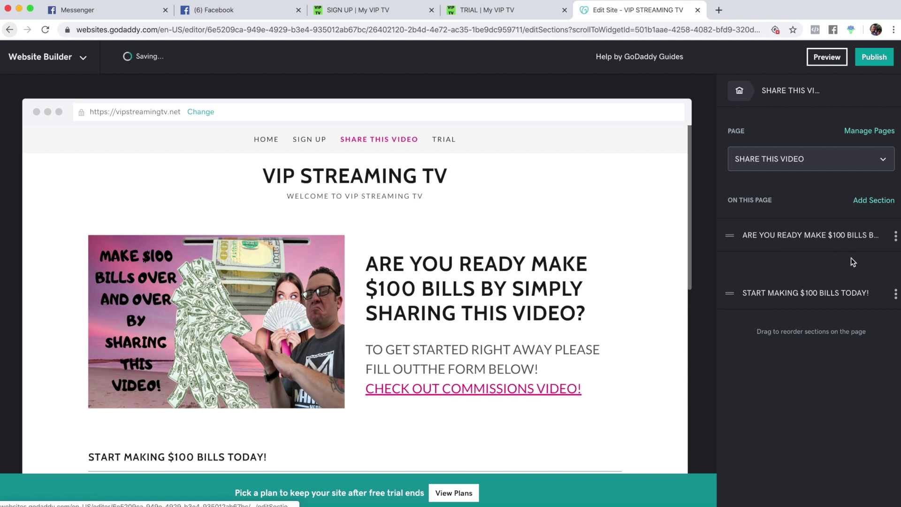
- Move the duplicated "ARE YOU READY MAKE $100 BILLS" section to the TRIAL page and open that page
click(895, 266)
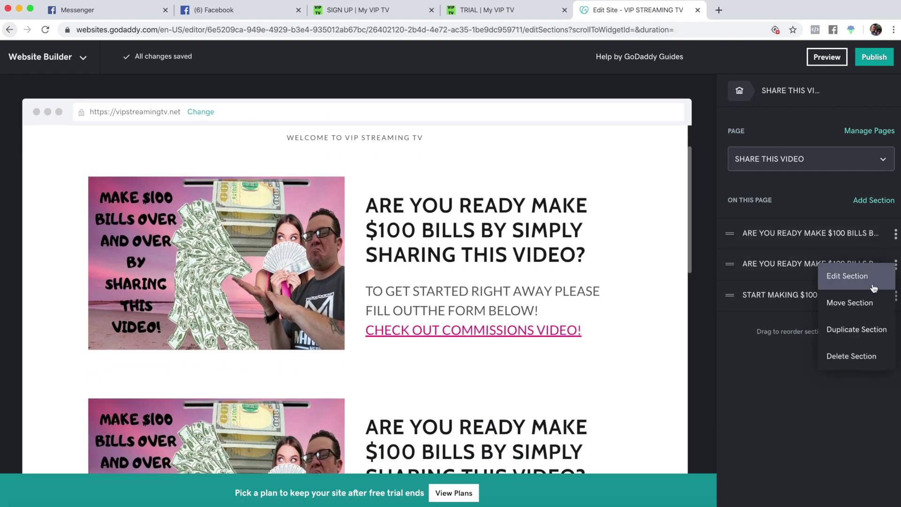
click(871, 300)
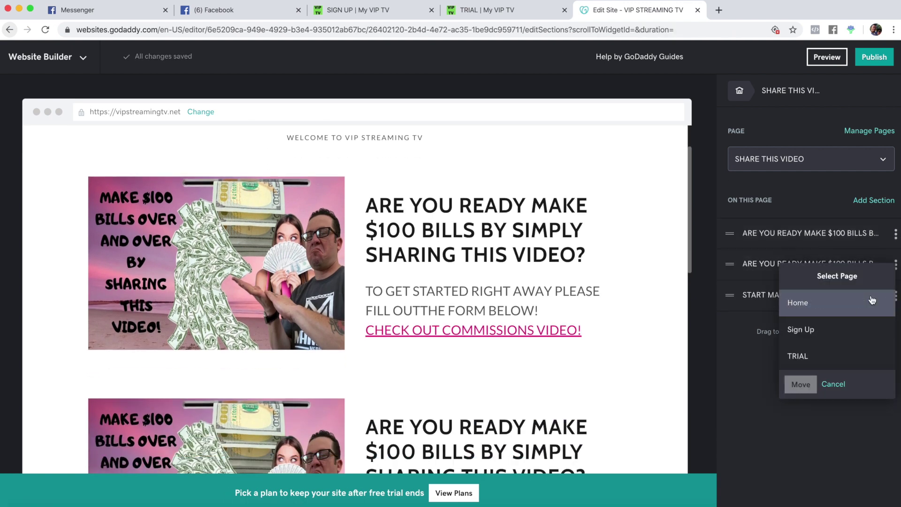
click(842, 357)
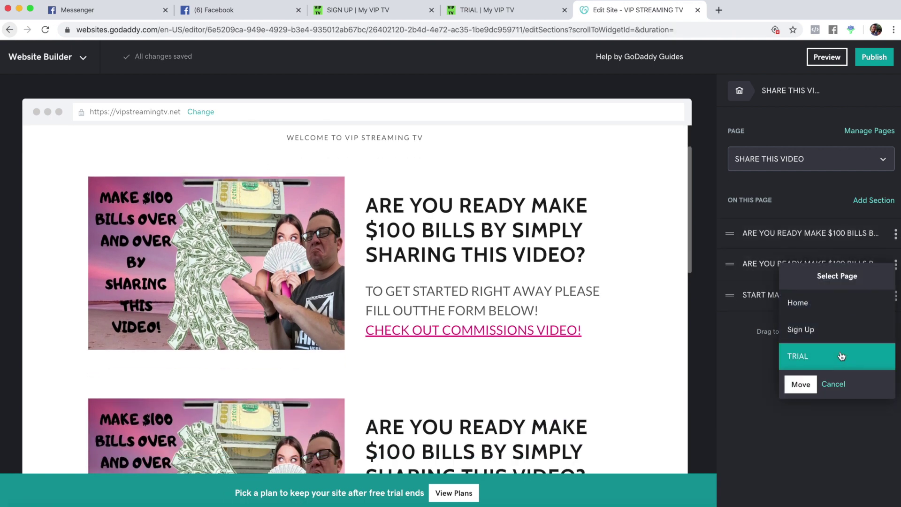
click(800, 384)
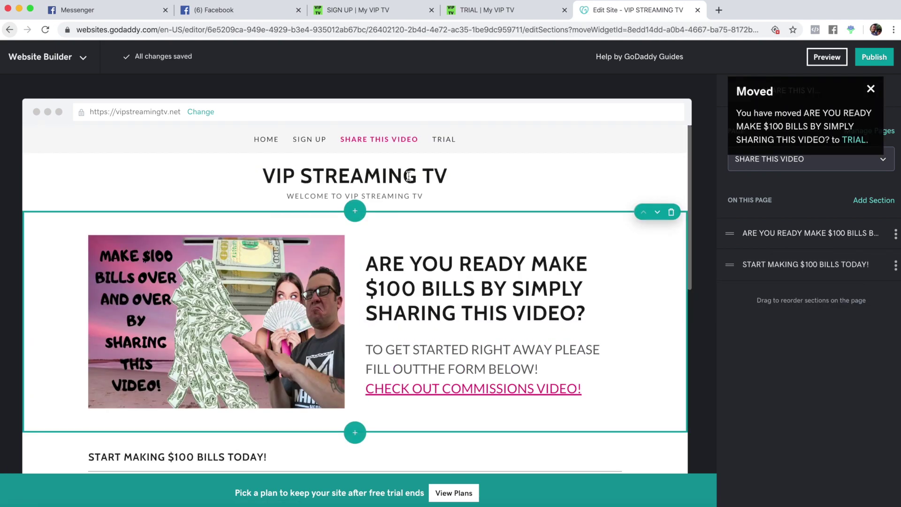
click(437, 140)
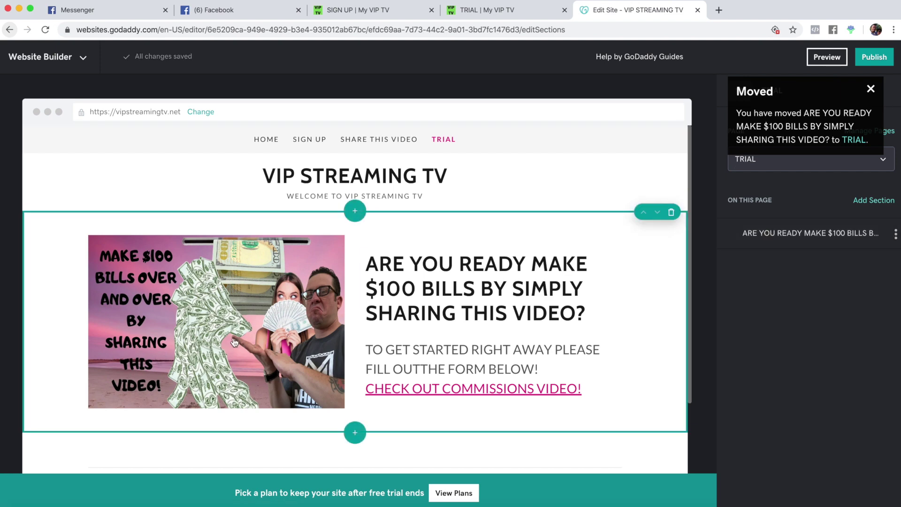
- Save the free trial offer image from the My VIP TV trial page as "Free Trial" in the WEBSITE BUILDER DEMO folder
click(493, 11)
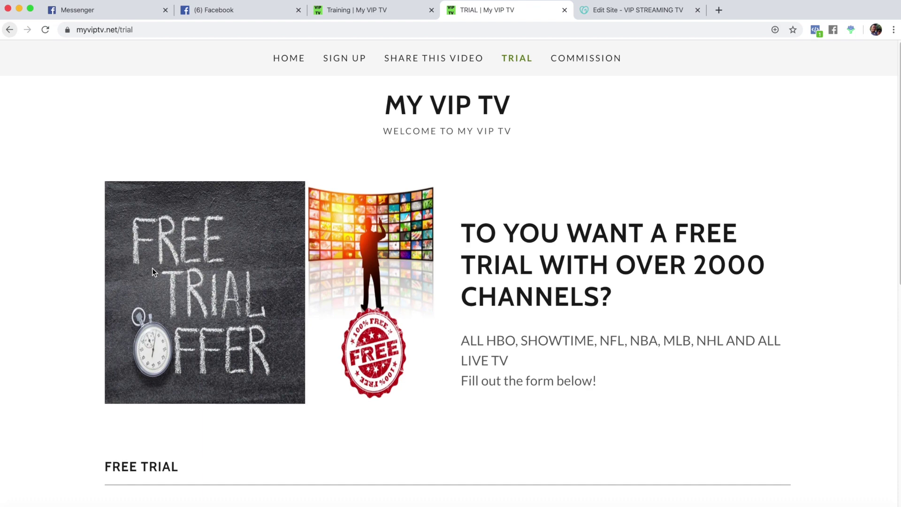
click(381, 12)
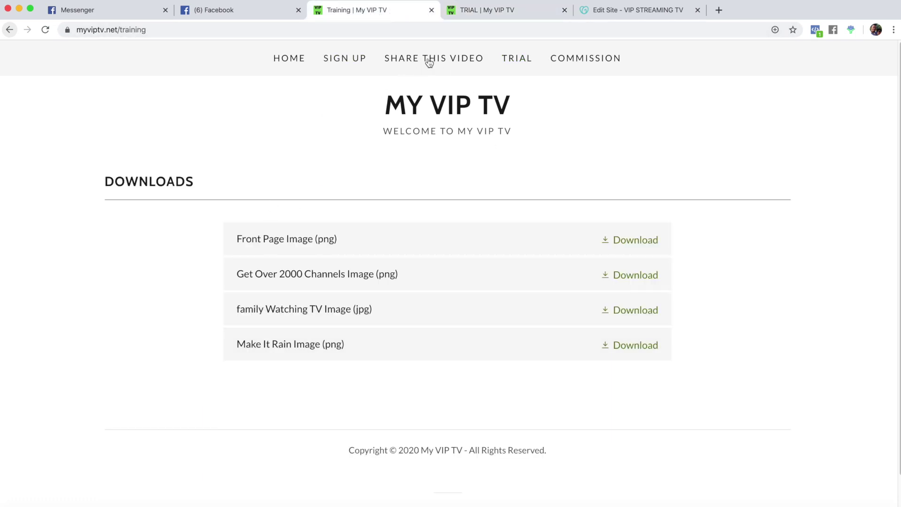
click(466, 11)
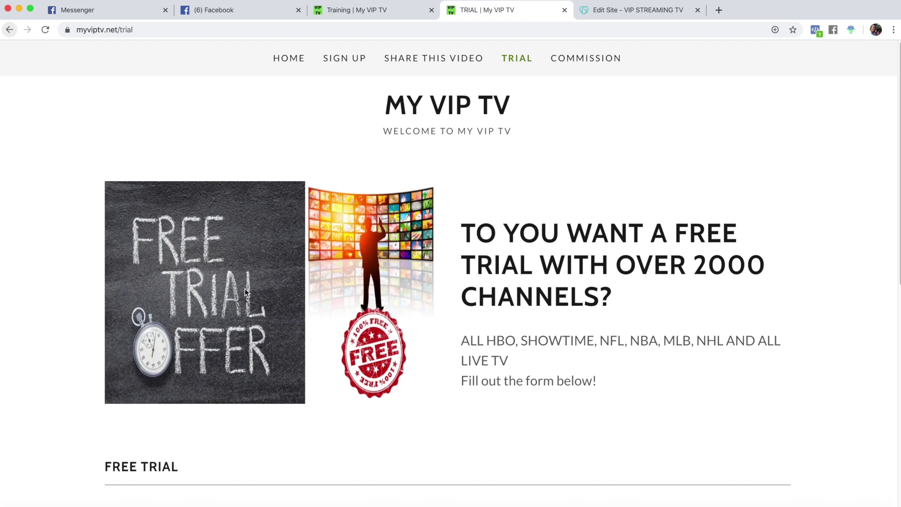
right_click(242, 260)
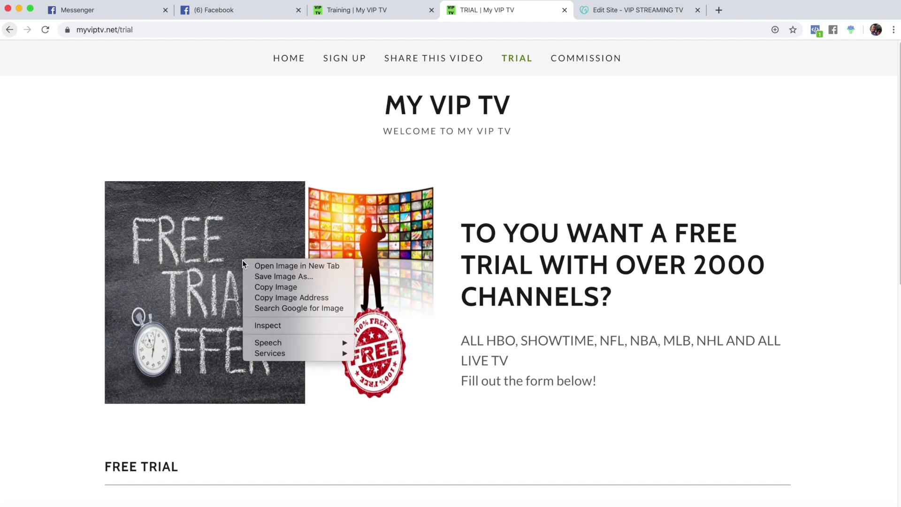
click(259, 277)
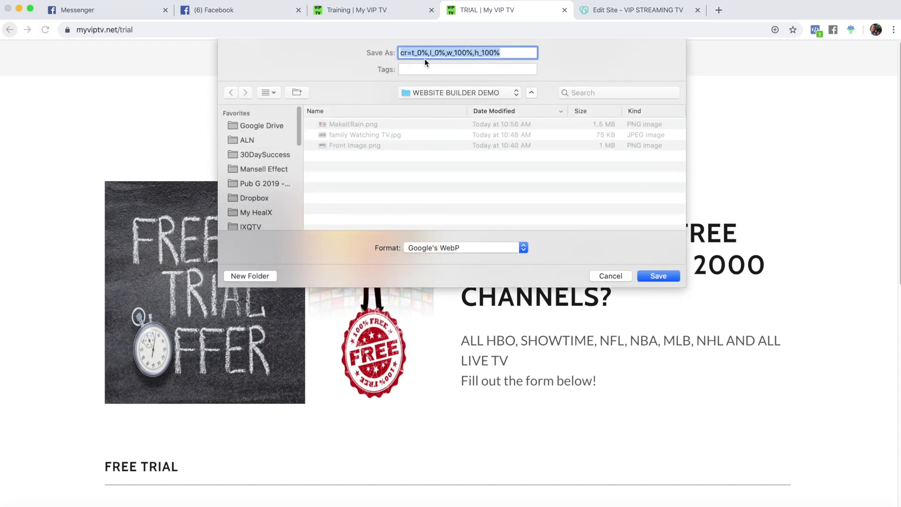
text(Free Trial)
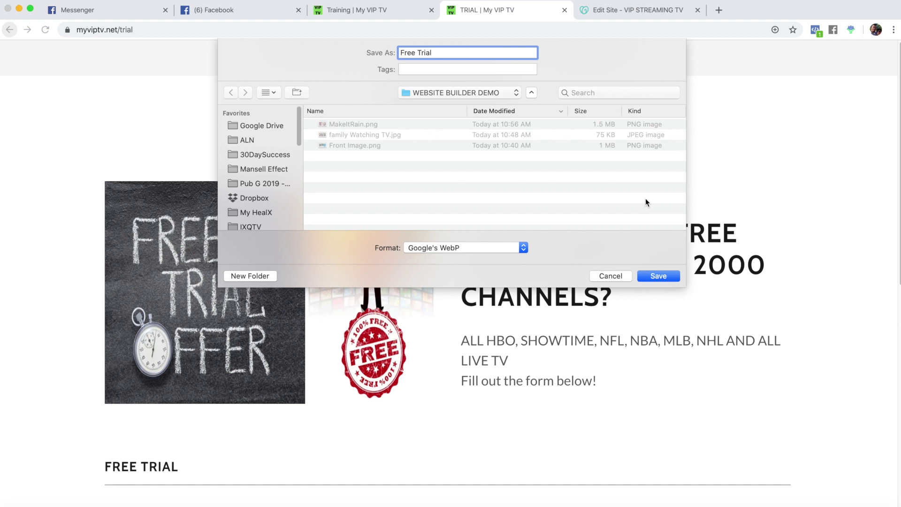
click(658, 276)
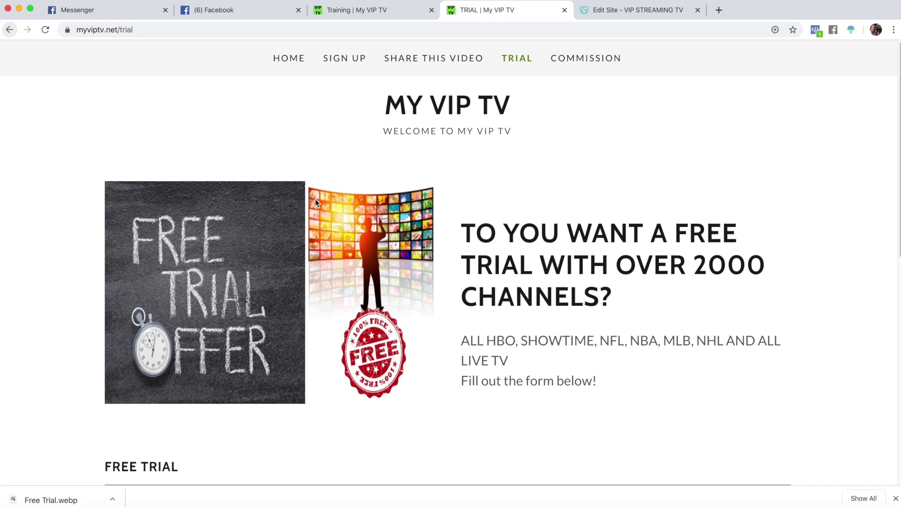
click(717, 10)
text(canva.com)
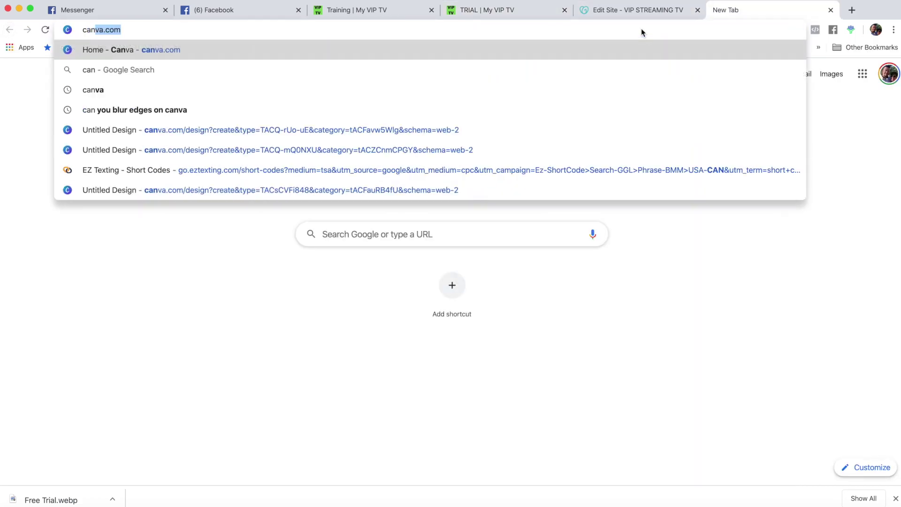
key(Return)
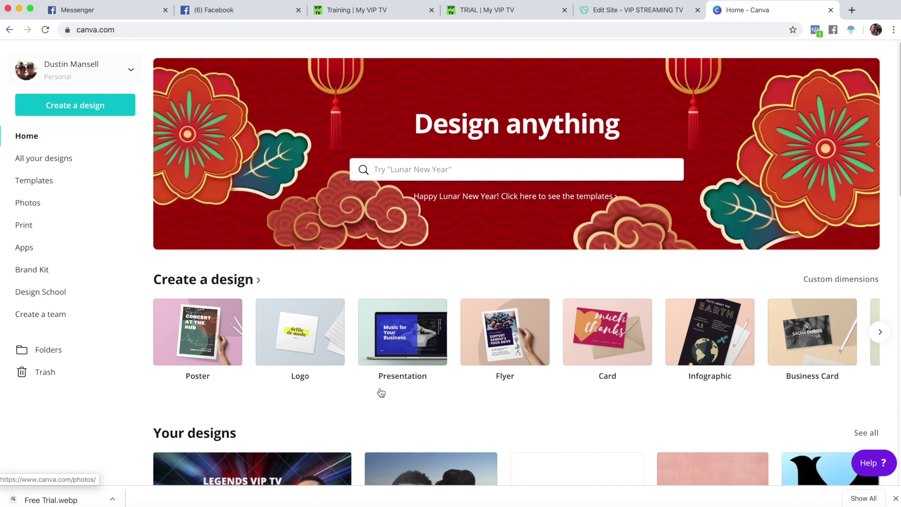
click(831, 10)
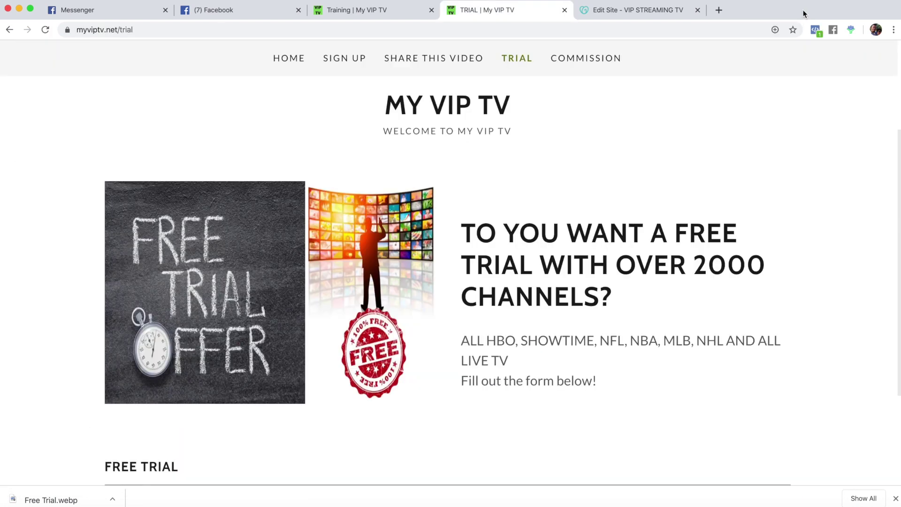
- Upload Free Trial.webp to the website builder and insert it as the TRIAL page section's image
click(617, 10)
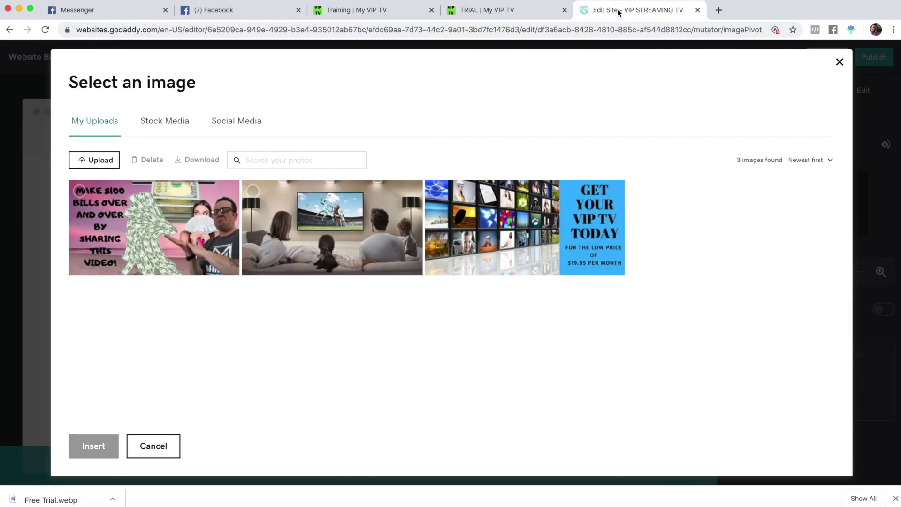
click(112, 162)
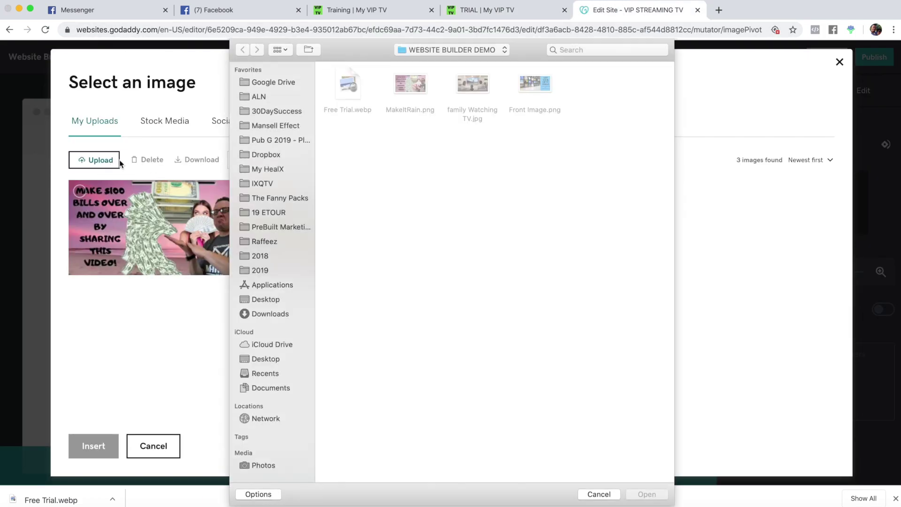
click(345, 87)
click(646, 493)
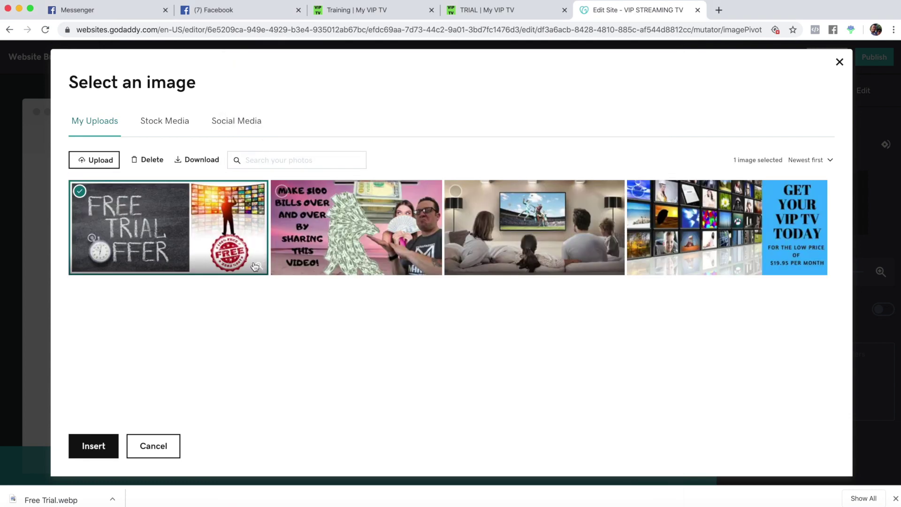
click(99, 449)
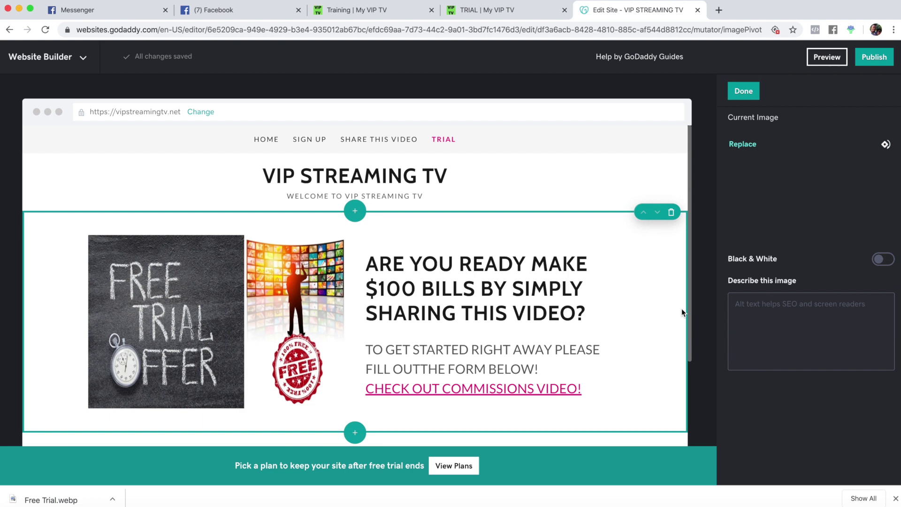
- Replace the trial section's heading with "TO YOU WANT A FREE TRIAL WITH OVER 2000 CHANNELS?" and its description with the reference page's text
click(506, 15)
drag(463, 233, 639, 308)
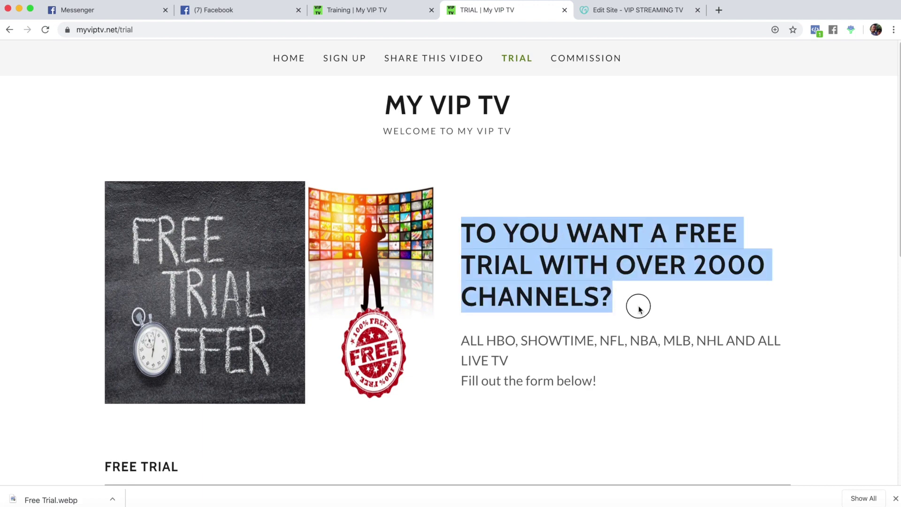
click(632, 13)
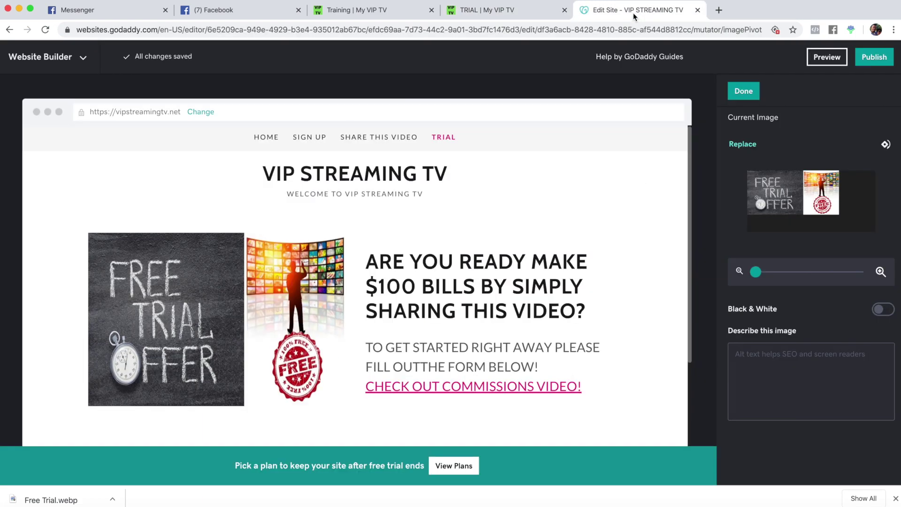
click(742, 93)
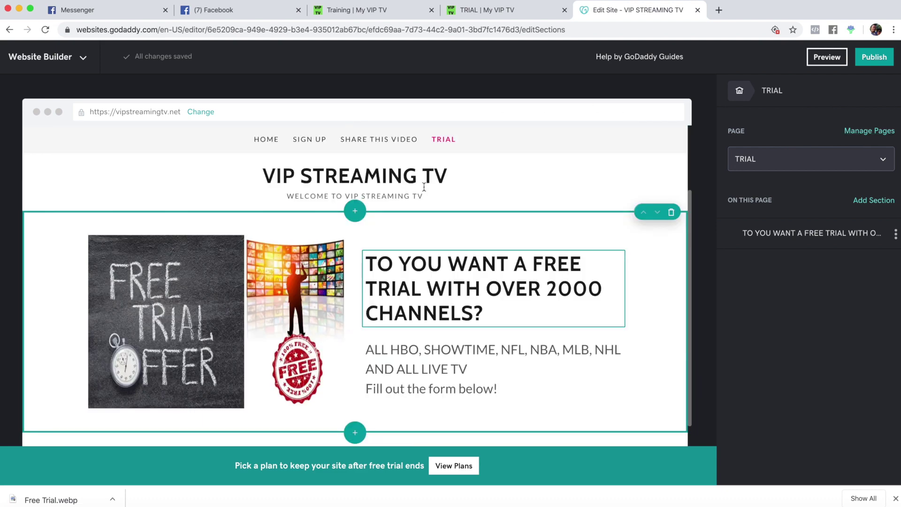
- Duplicate the "START MAKING $100 BILLS TODAY!" form section on the SHARE THIS VIDEO page
click(384, 145)
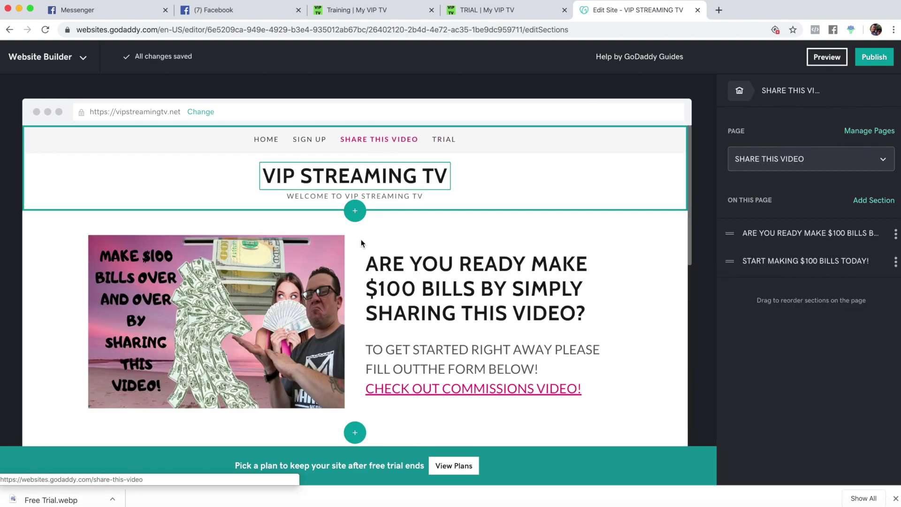
scroll(362, 243, down, 10)
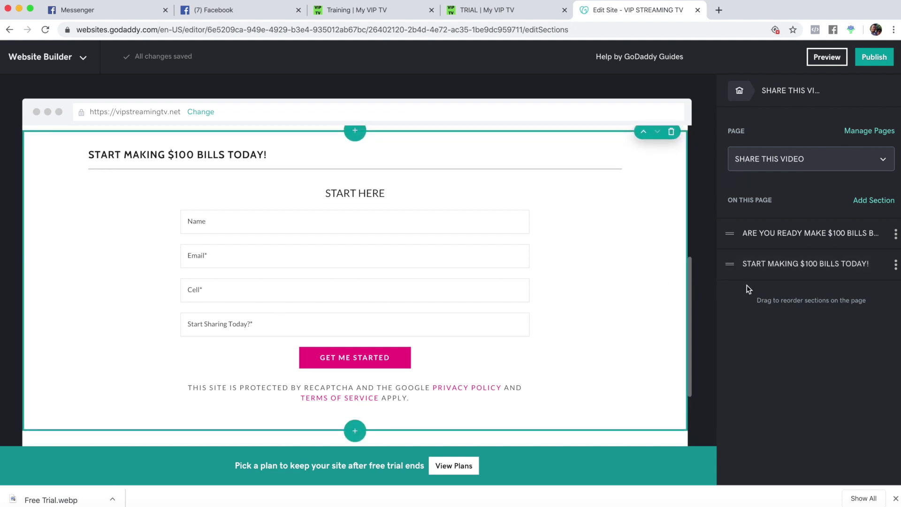
click(895, 265)
click(826, 335)
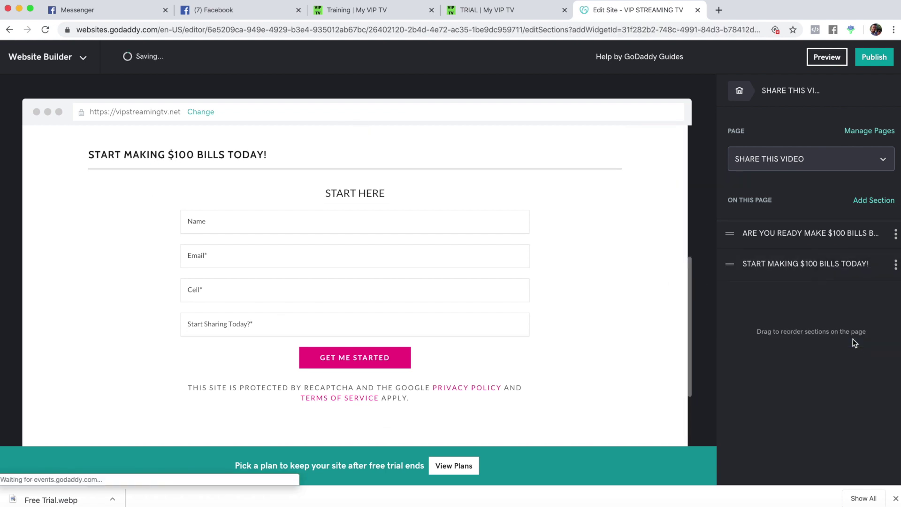
- Move the duplicated "START MAKING $100 BILLS TODAY!" form section to the TRIAL page and view it there
click(895, 294)
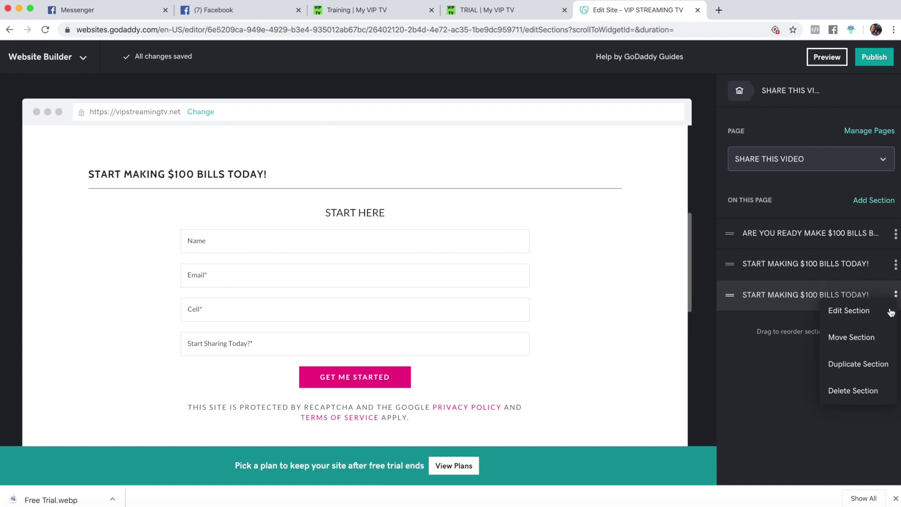
click(871, 341)
click(821, 394)
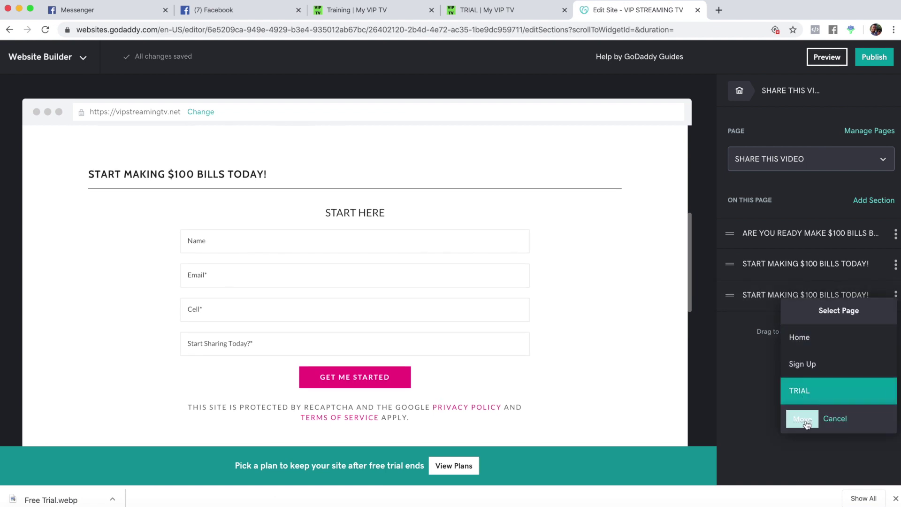
click(803, 419)
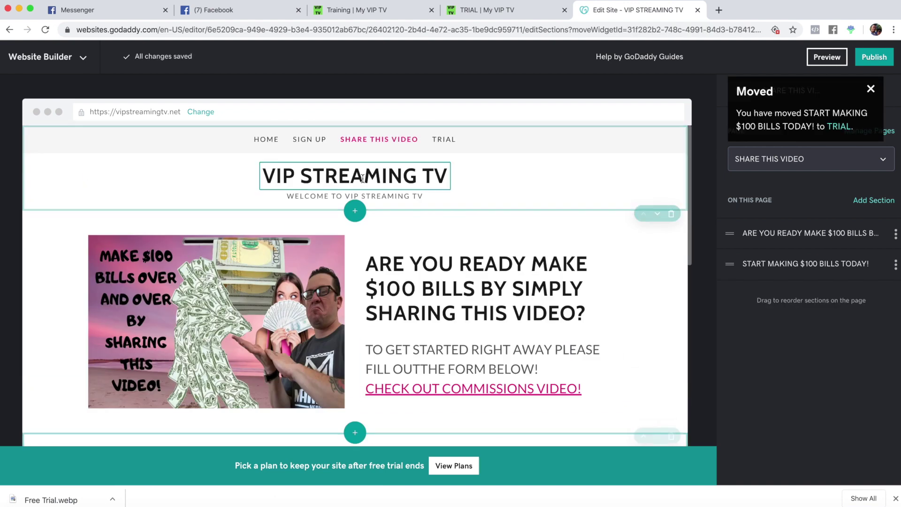
click(444, 140)
scroll(404, 261, down, 9)
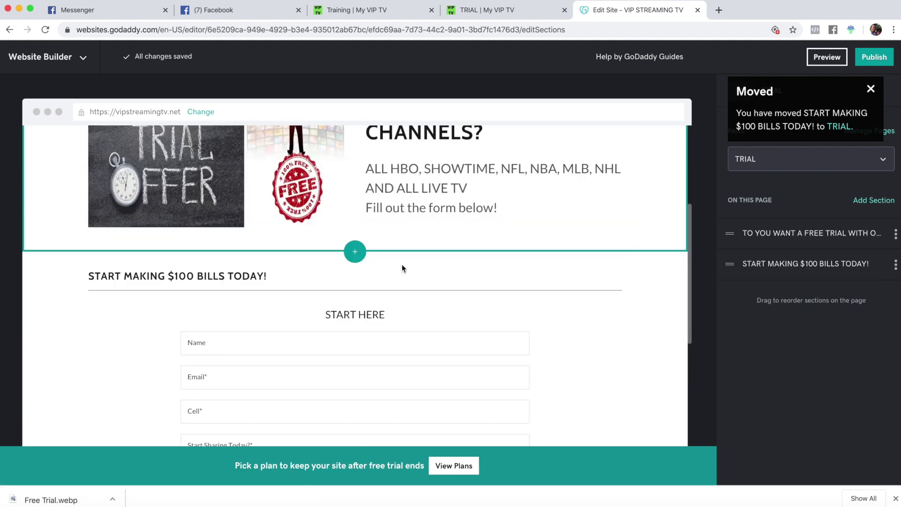
scroll(402, 263, up, 2)
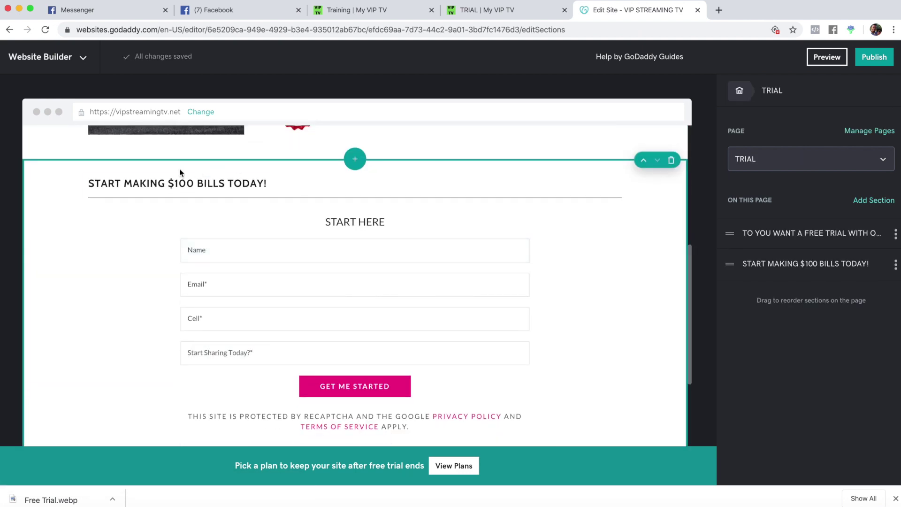
- Replace the form section's title on the TRIAL page with "FREE TRIAL", copied from the reference trial page
click(512, 11)
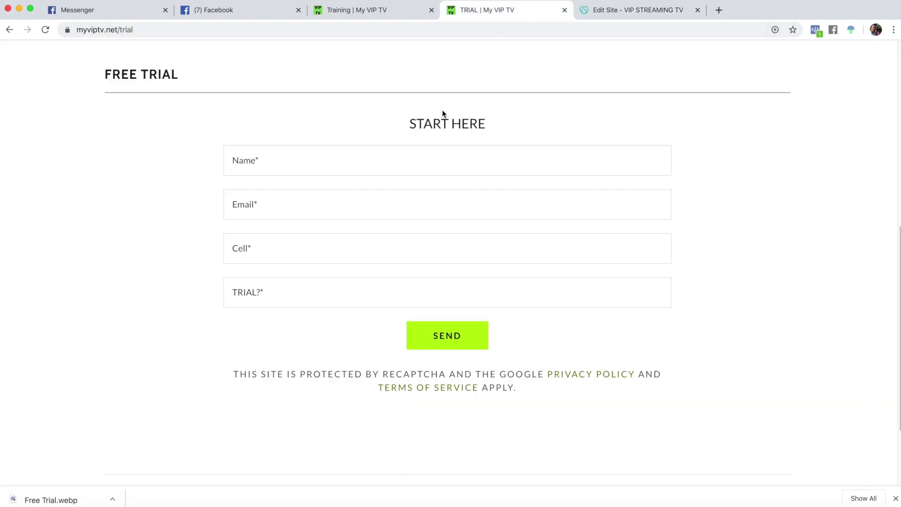
drag(183, 75, 86, 76)
key(super+c)
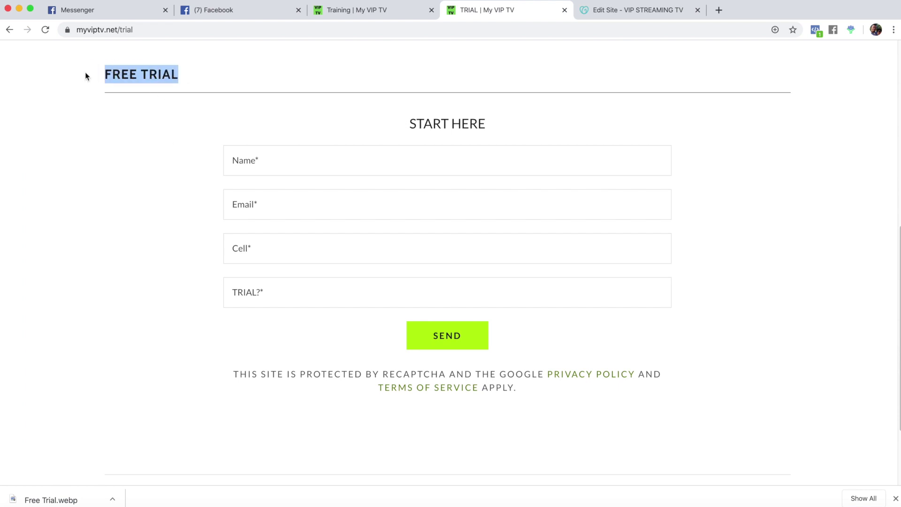
click(602, 10)
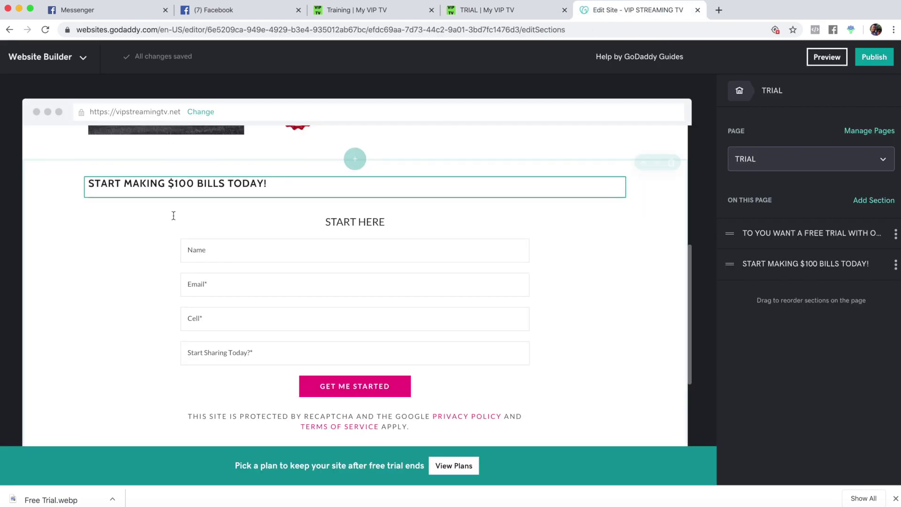
drag(268, 184, 90, 179)
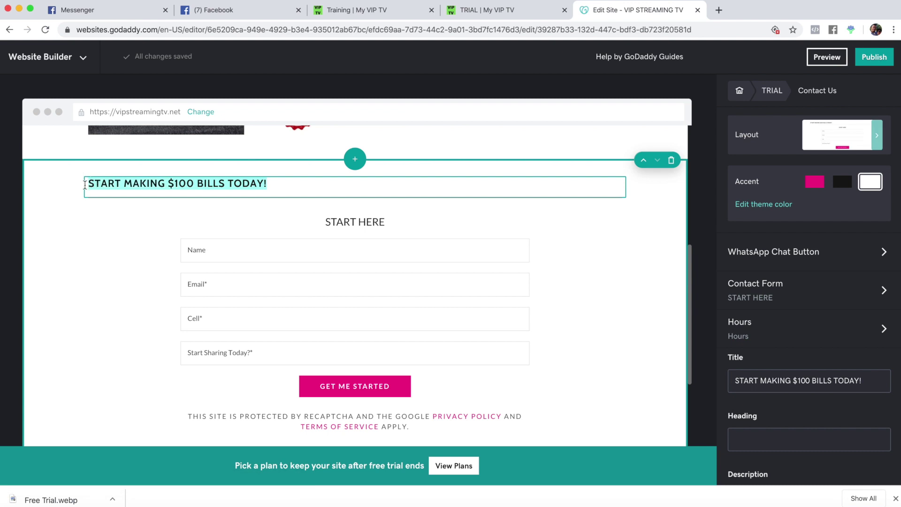
key(super+v)
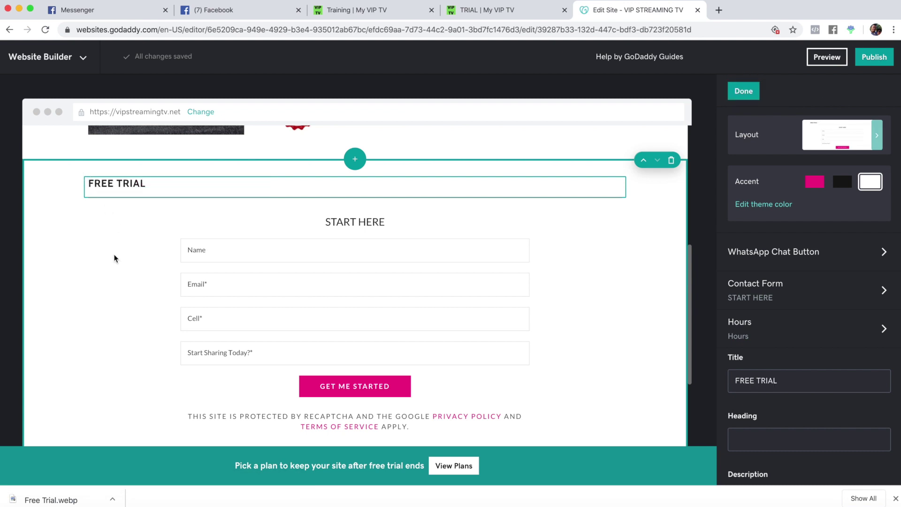
click(147, 264)
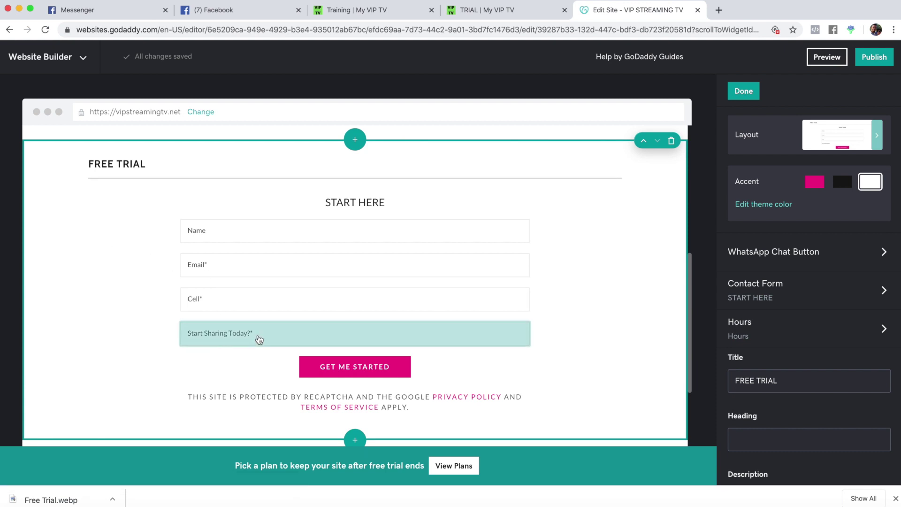
- Rename the form's last field to "Trial?" and change the form heading to "START YOUR TRIAL HERE", checking against the reference form
click(488, 10)
click(639, 15)
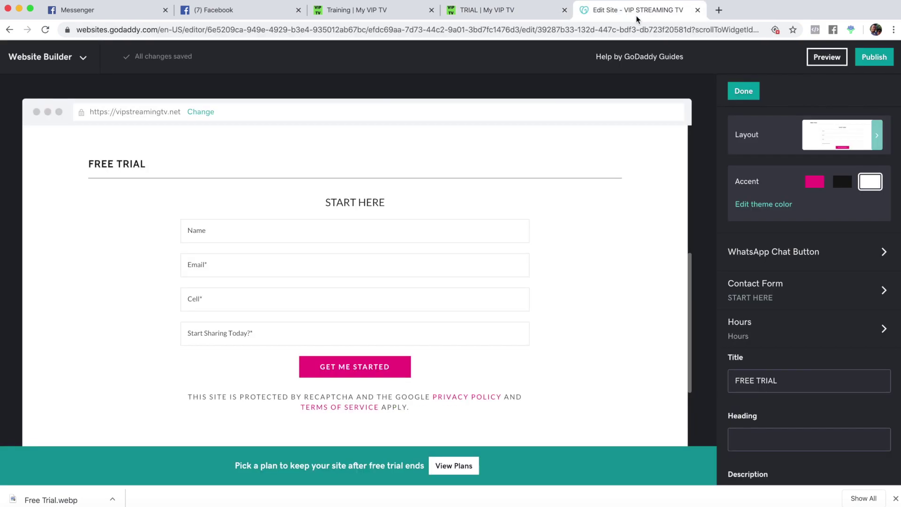
click(275, 338)
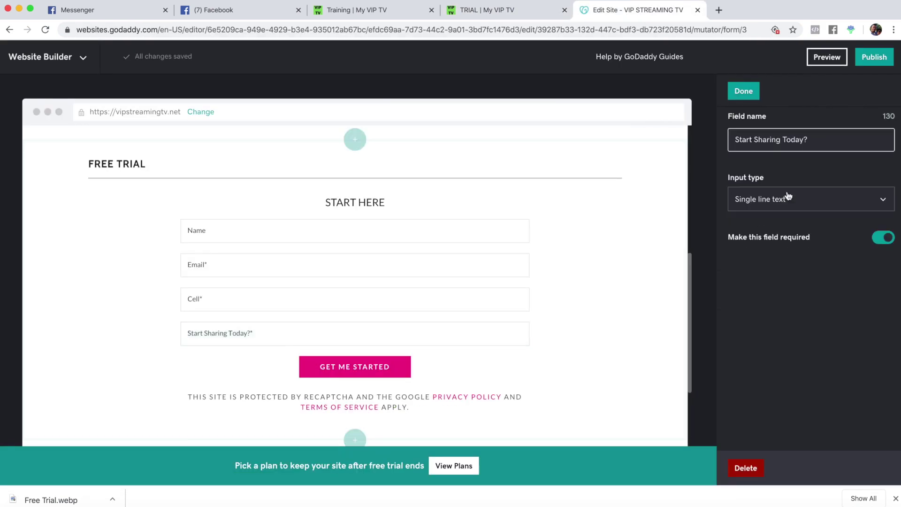
drag(807, 140, 710, 145)
text(T)
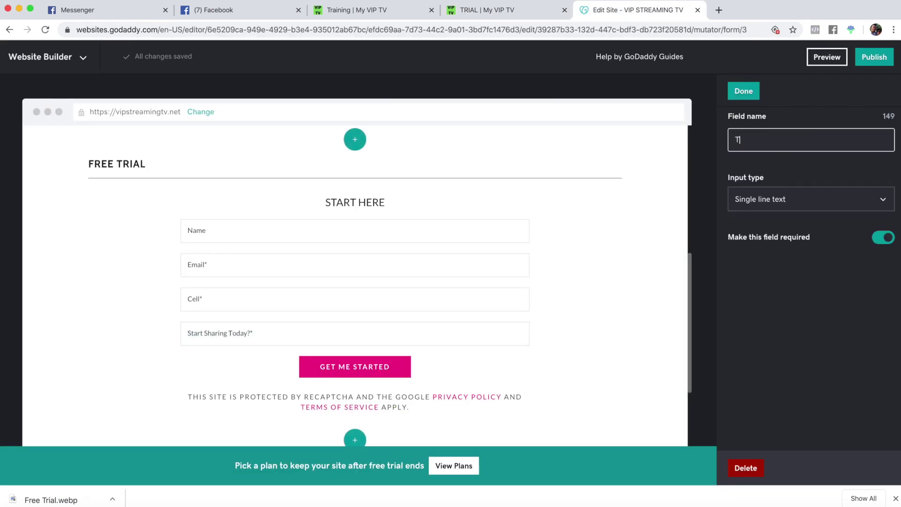
text(rial?)
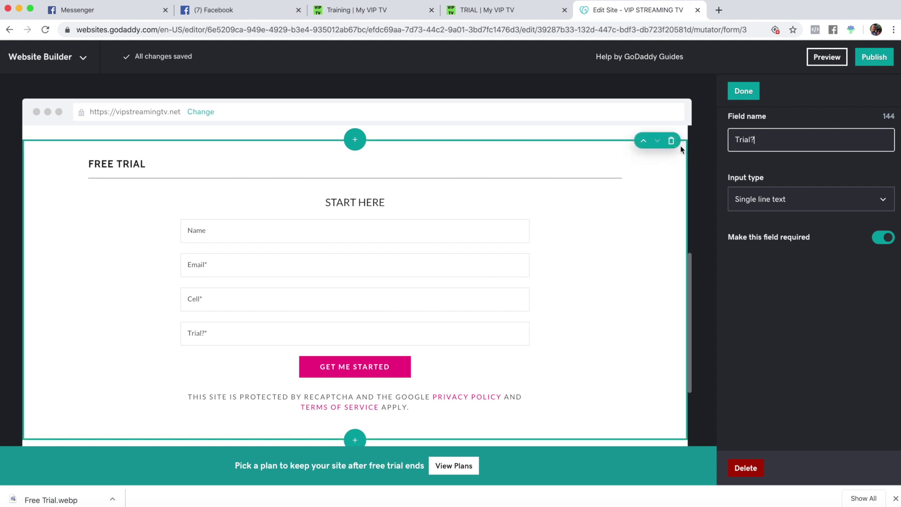
key(ctrl+shift+Tab)
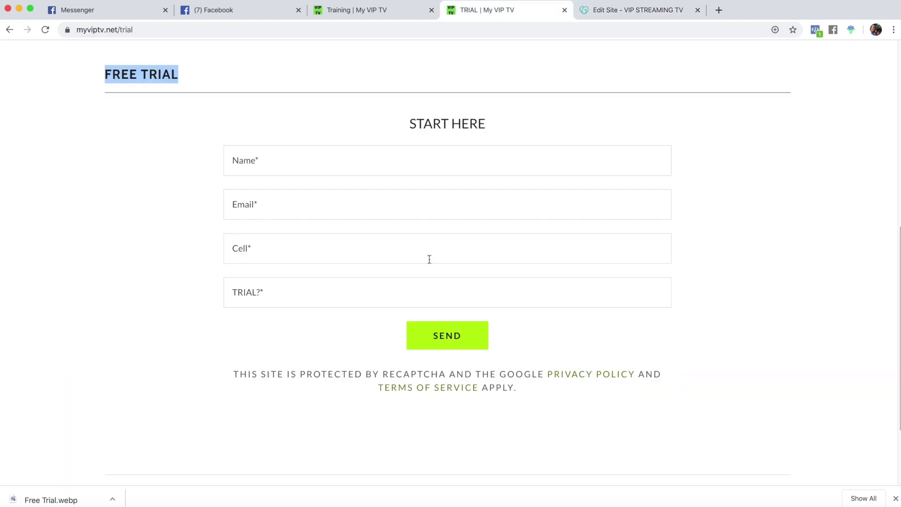
click(617, 12)
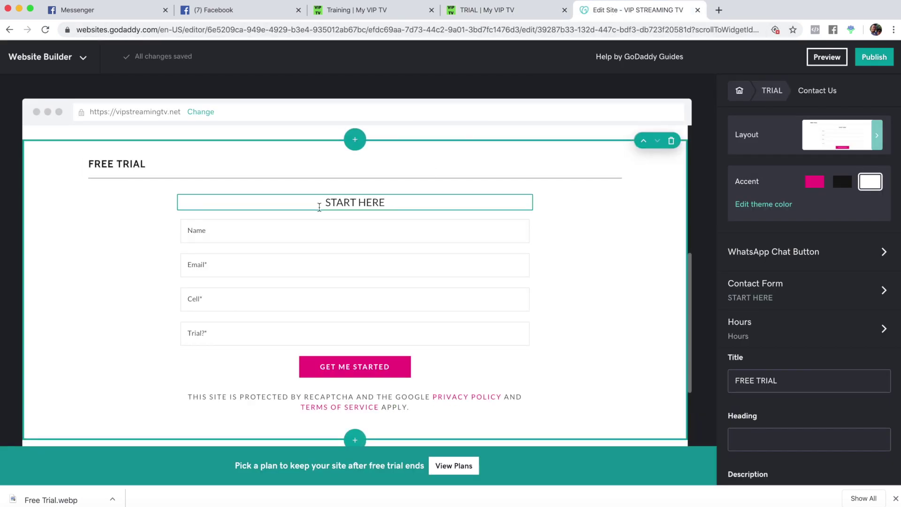
- View the reference site's Commission page and add a new page named "Commission" to the VIP STREAMING TV site
key(ctrl+shift+Tab)
click(573, 63)
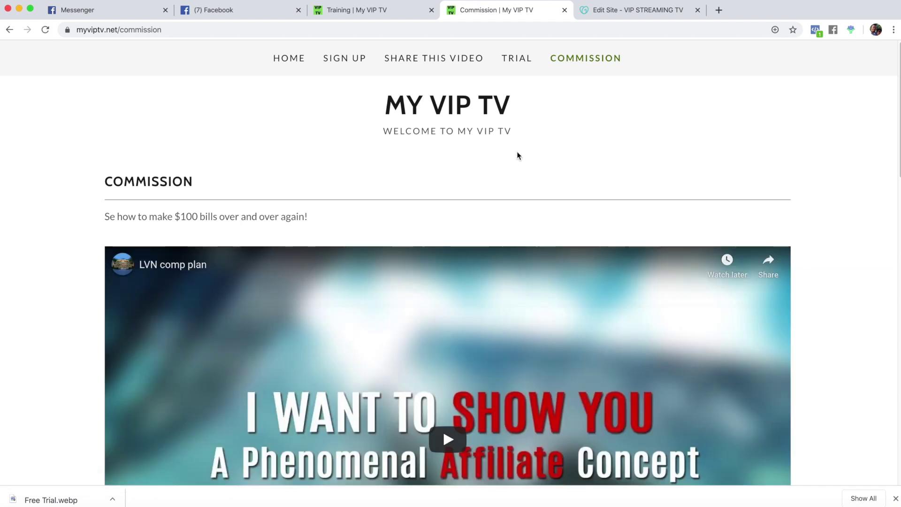
click(596, 14)
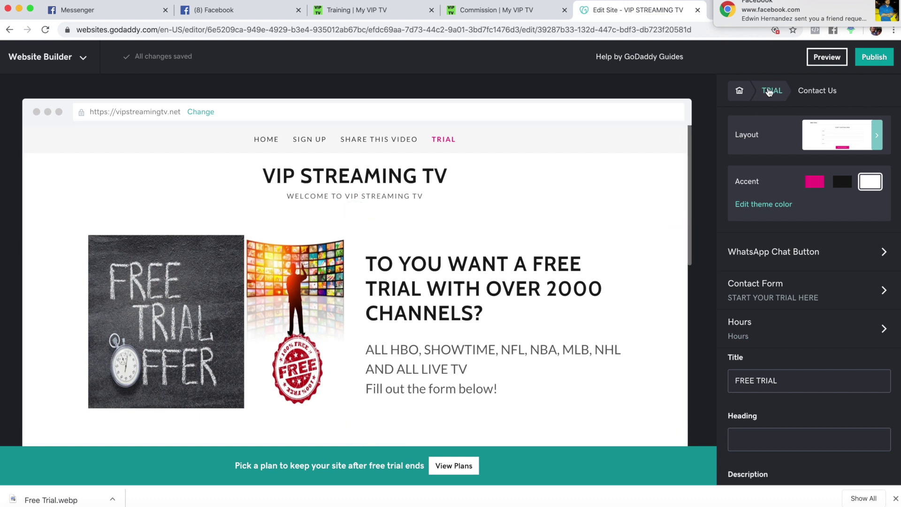
click(767, 98)
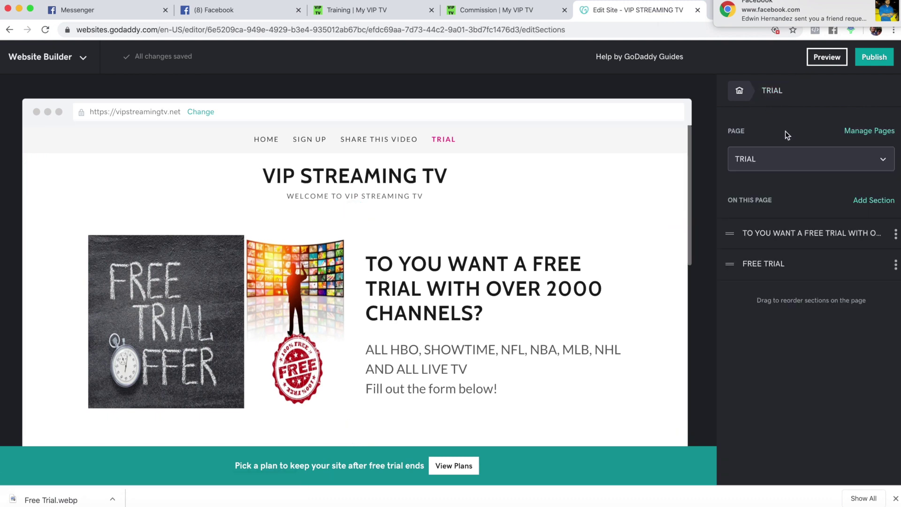
click(861, 131)
click(886, 121)
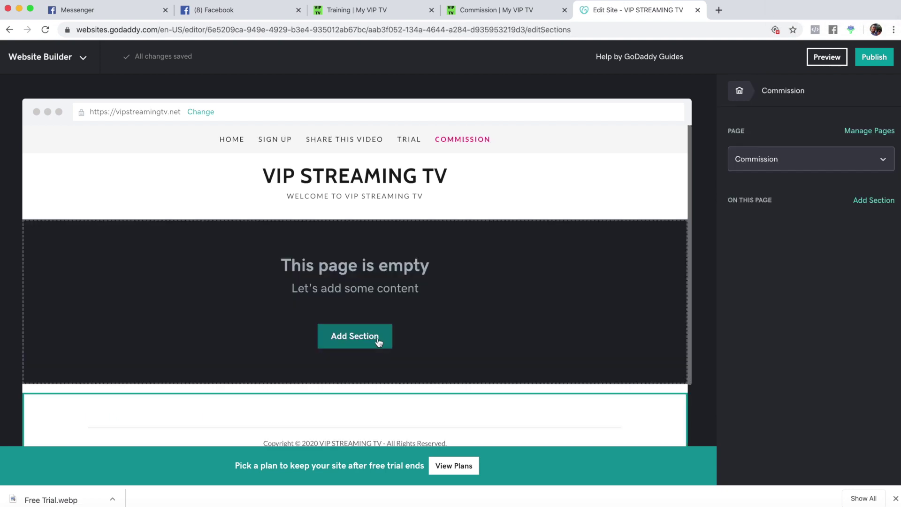
- Add a video section with the small video beside its description to the empty Commission page
click(378, 342)
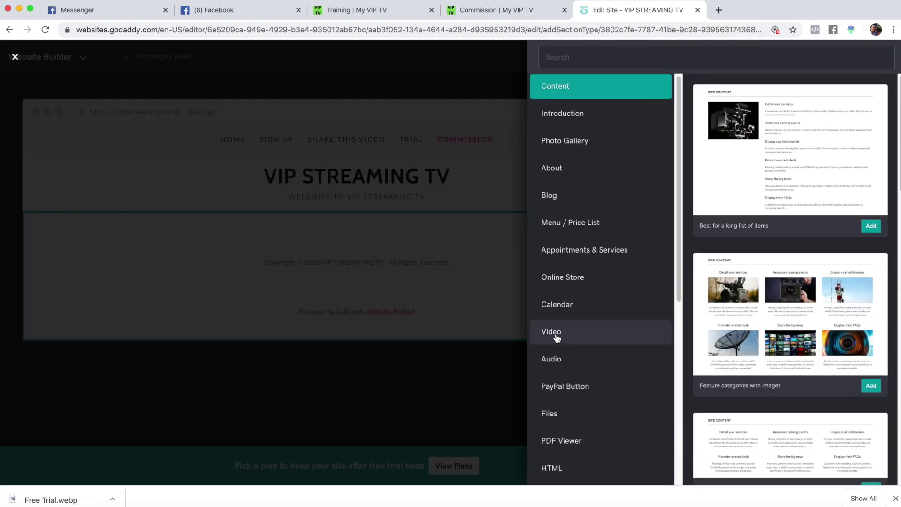
click(553, 333)
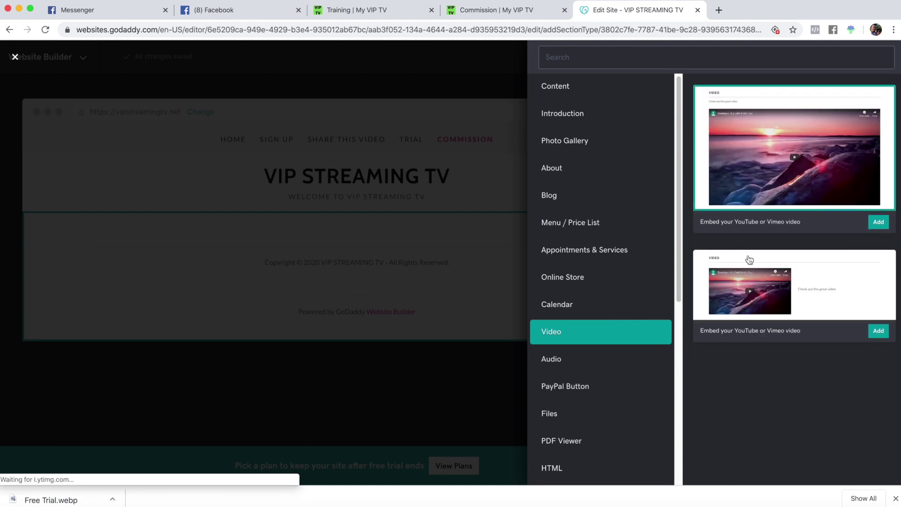
click(831, 294)
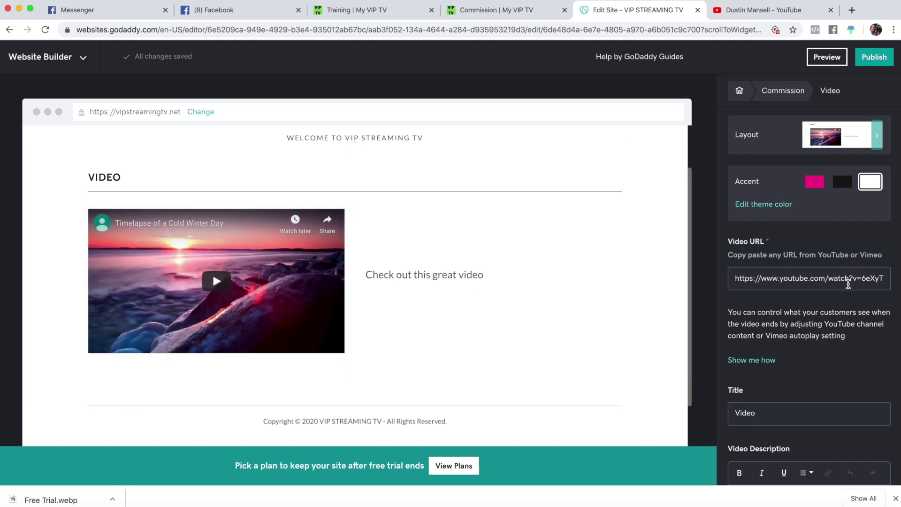
- Copy the URL of the LVN comp plan video from the reference Commission page
click(502, 13)
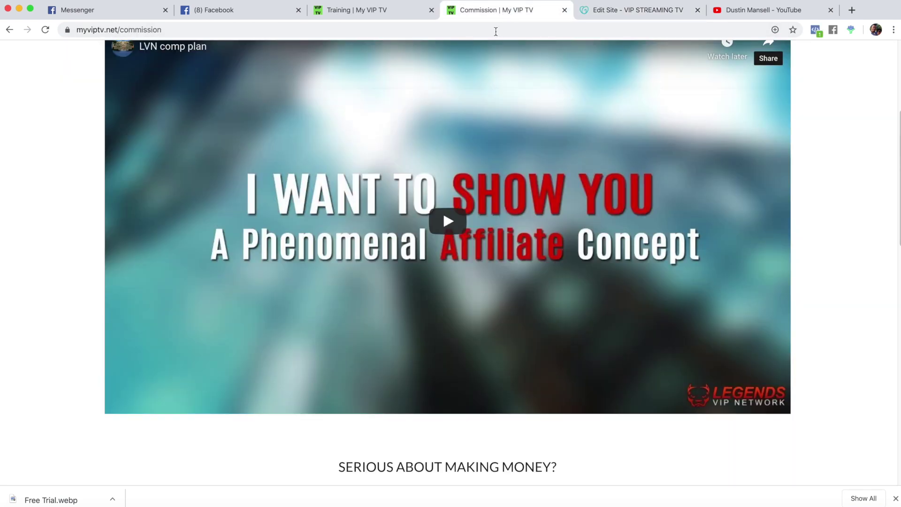
right_click(458, 139)
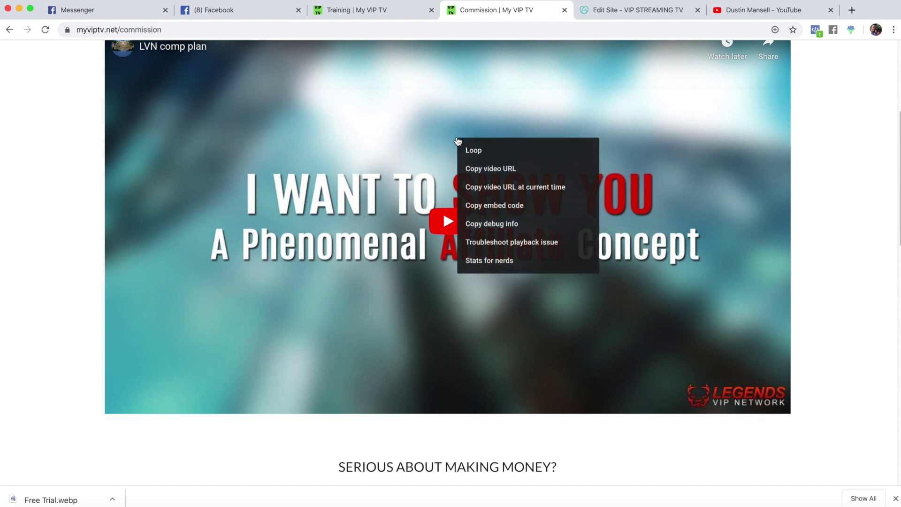
click(473, 174)
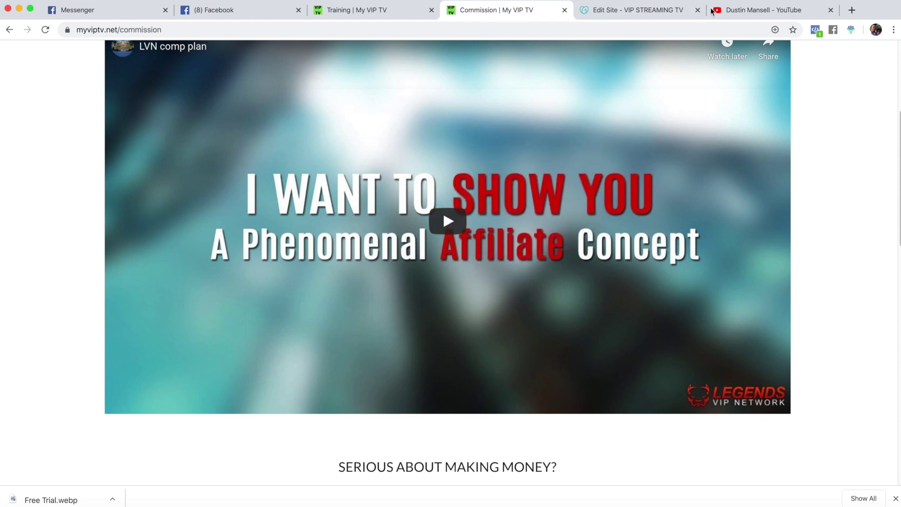
click(731, 14)
click(653, 10)
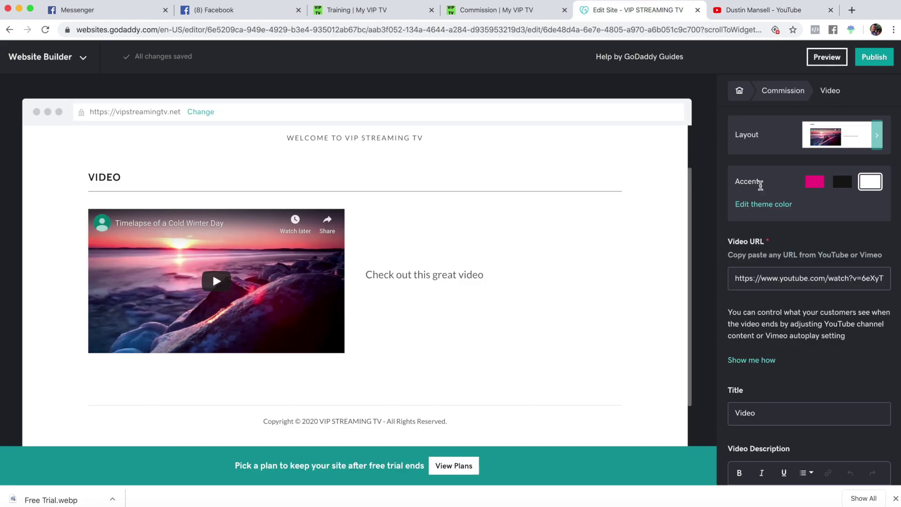
triple_click(776, 279)
key(super+v)
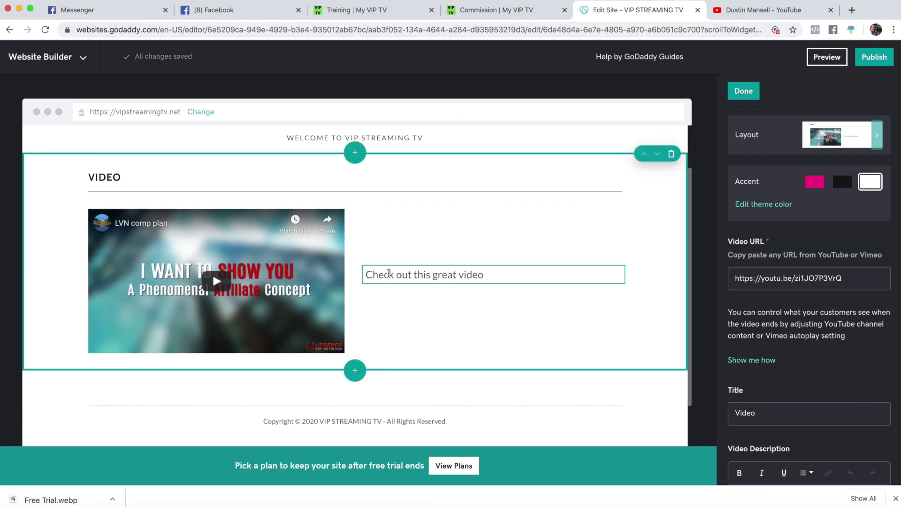
- Examine the reference Commission page's heading, description and video layout for comparison with the new section
click(763, 15)
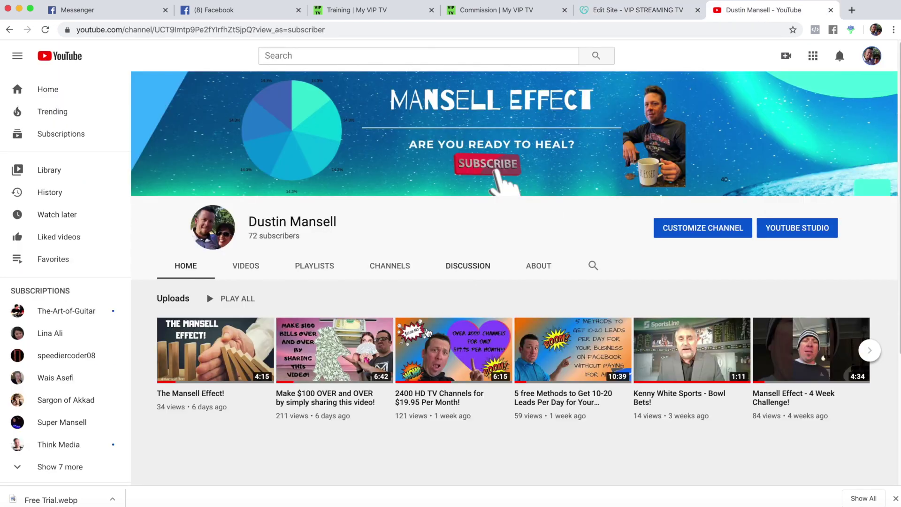
click(646, 14)
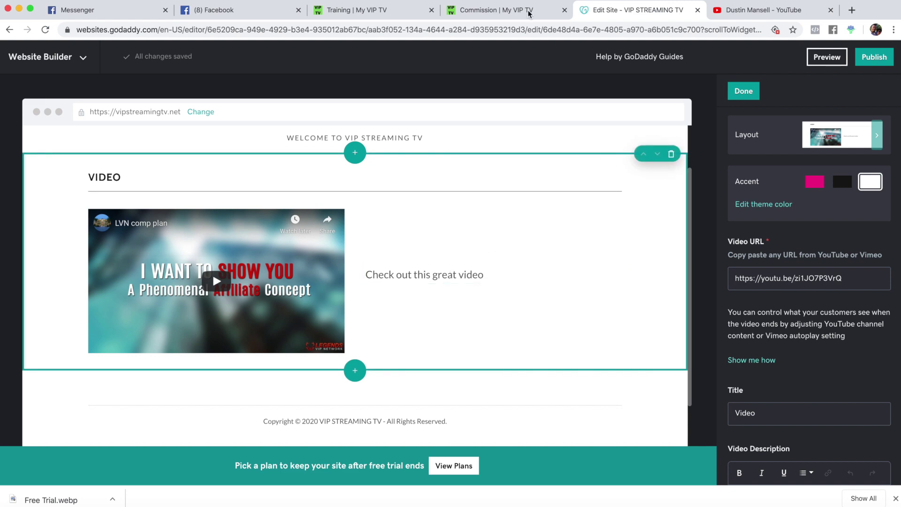
click(508, 14)
scroll(508, 143, up, 4)
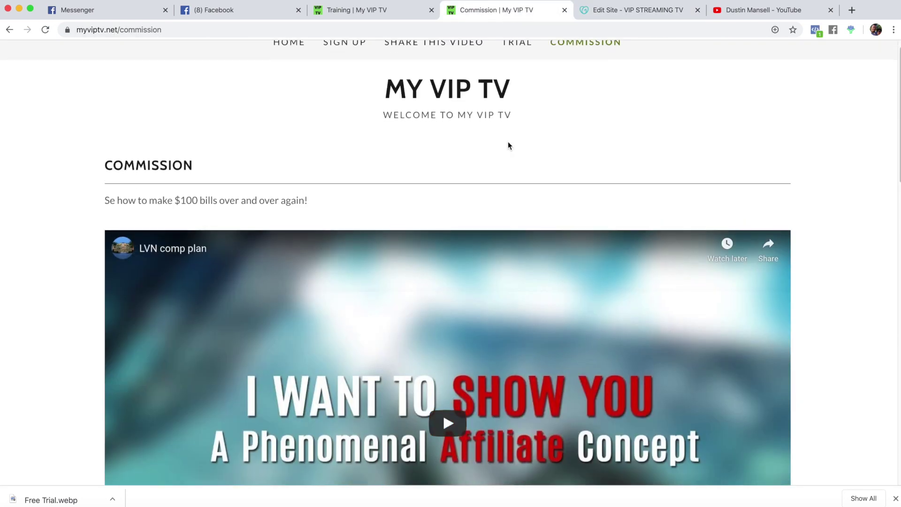
scroll(507, 143, down, 2)
scroll(507, 141, down, 6)
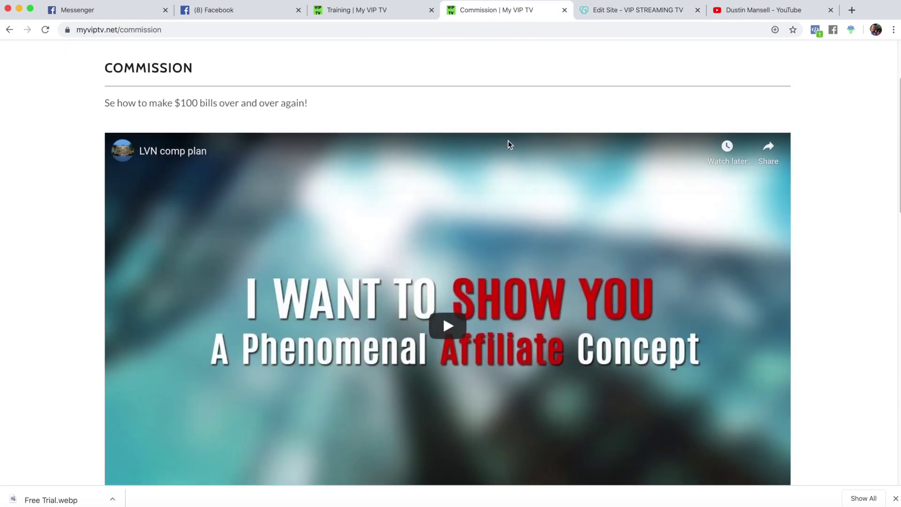
scroll(507, 143, up, 8)
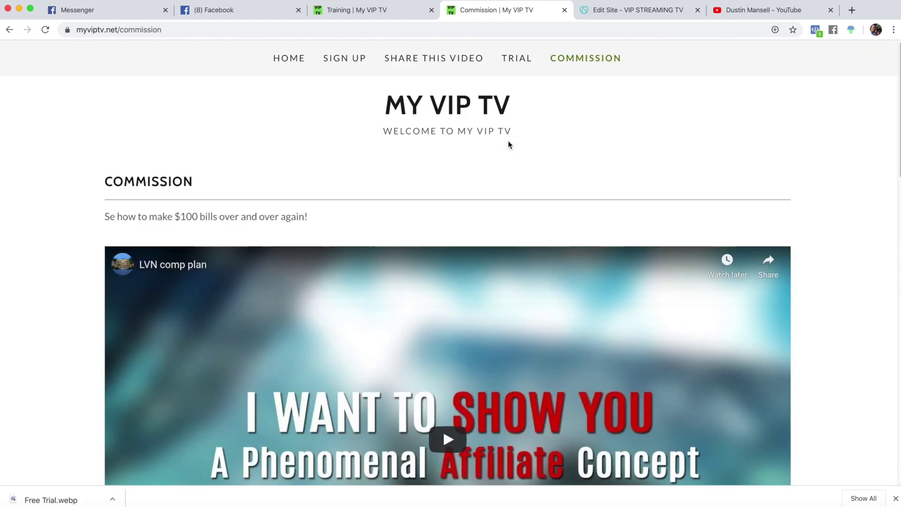
click(642, 10)
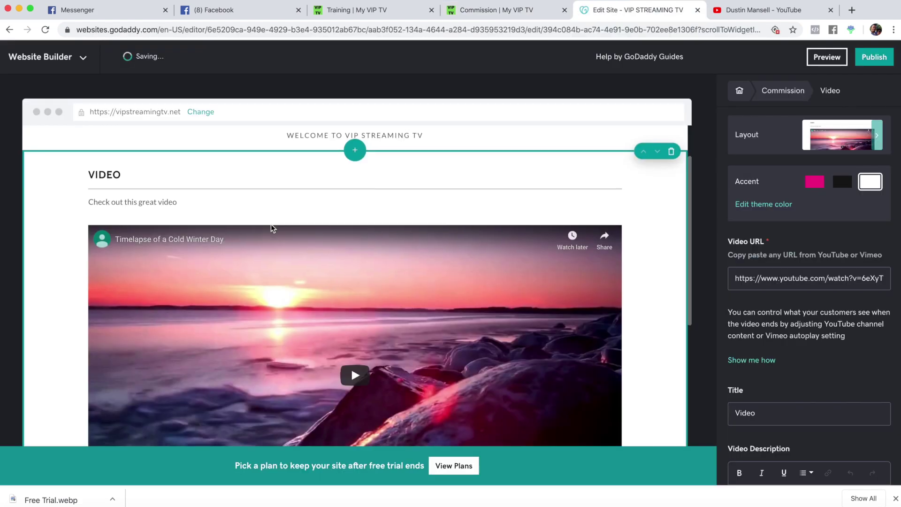
click(737, 279)
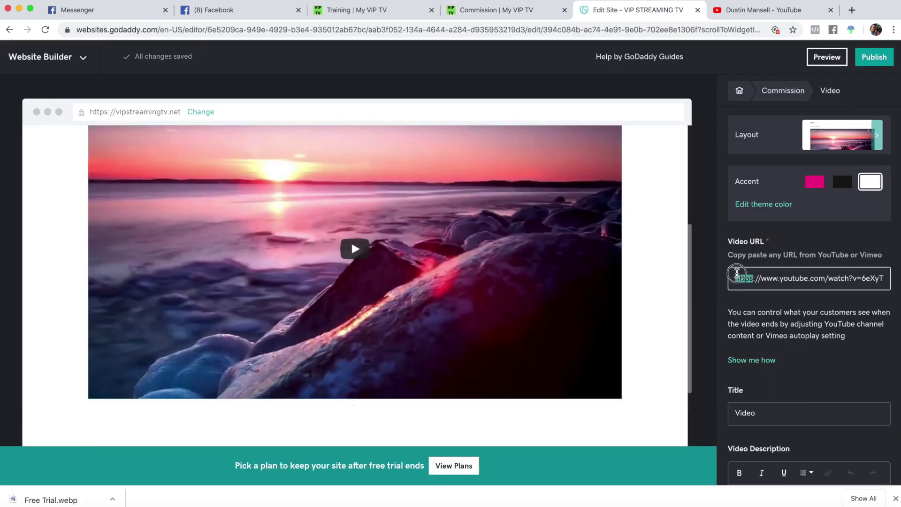
triple_click(738, 277)
key(super+v)
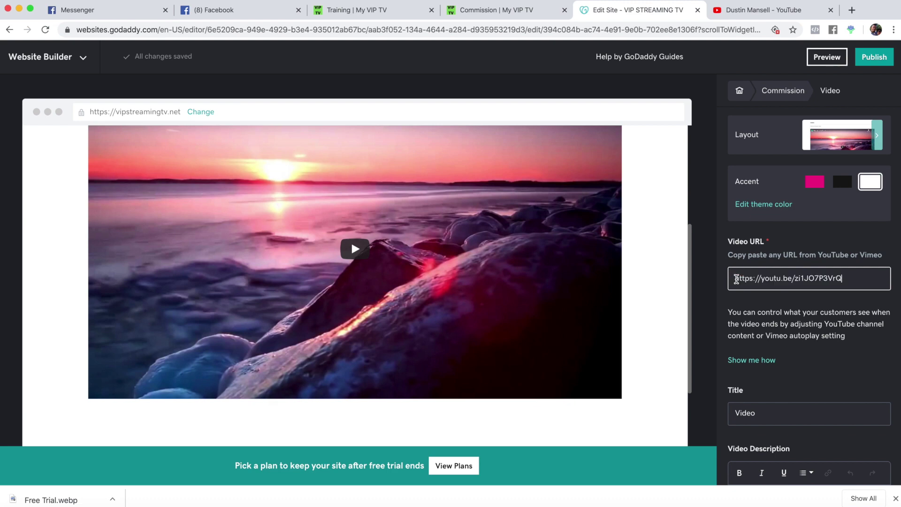
scroll(794, 377, down, 1)
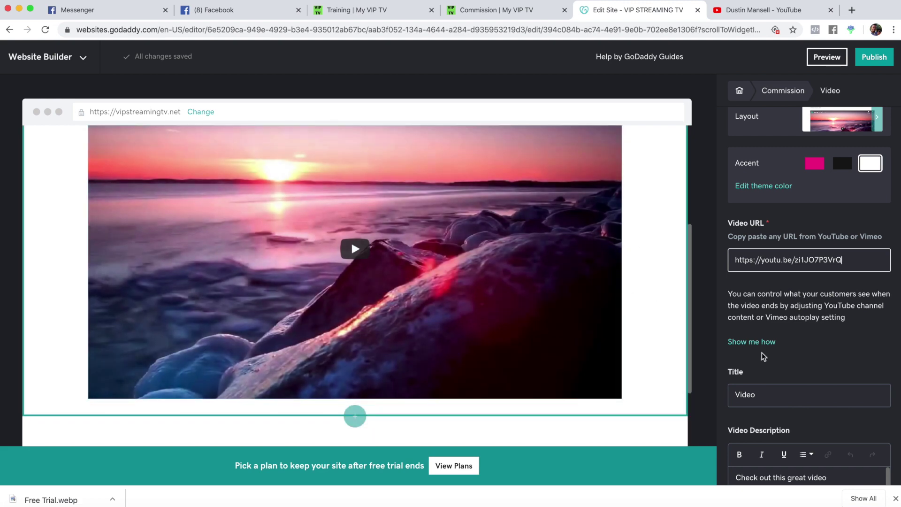
- Set the Commission video section's title to COMMISSION, copied from the reference Commission page
click(780, 367)
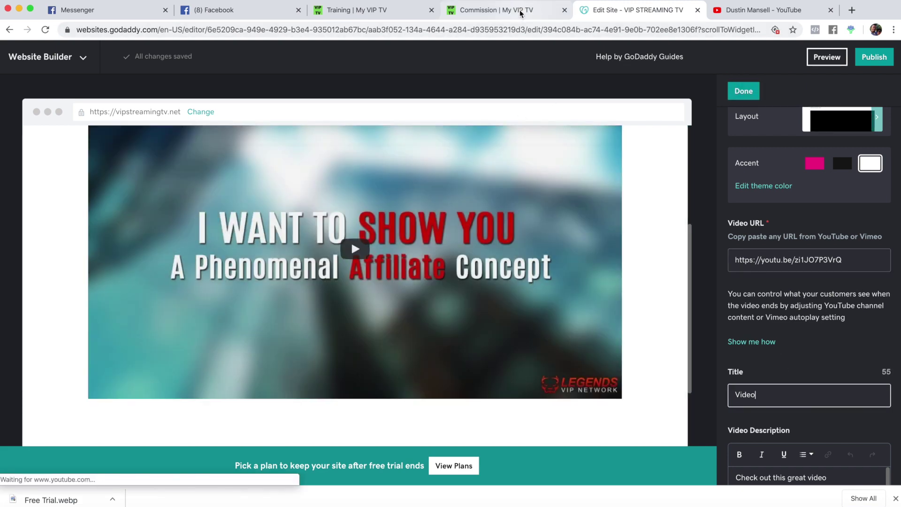
click(498, 10)
drag(191, 182, 100, 178)
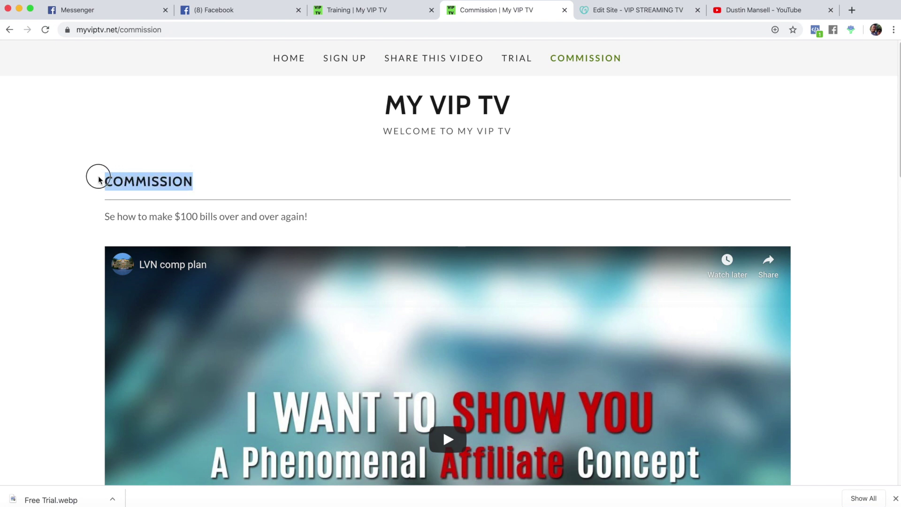
click(640, 9)
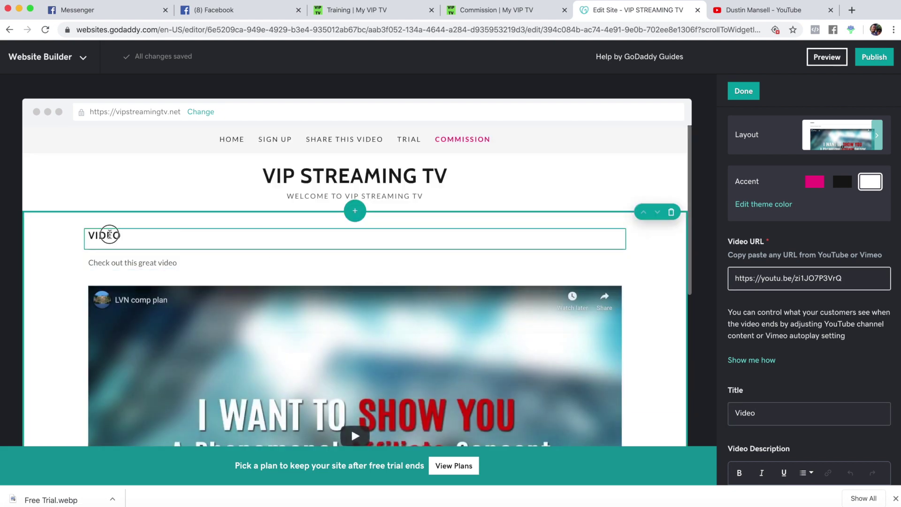
drag(118, 235, 74, 237)
key(super+v)
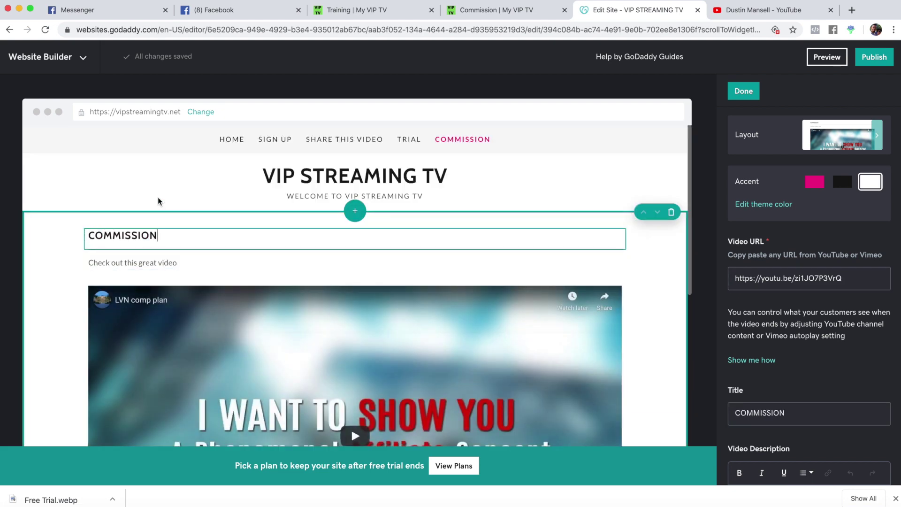
- Copy the reference page's description into the video section and correct it to "See how to make $100 bills over and over again!"
click(485, 10)
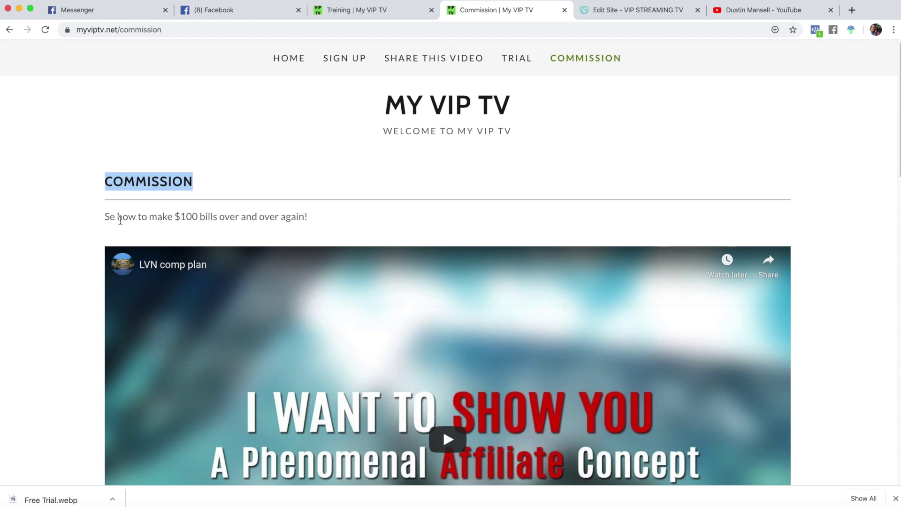
drag(107, 215, 318, 228)
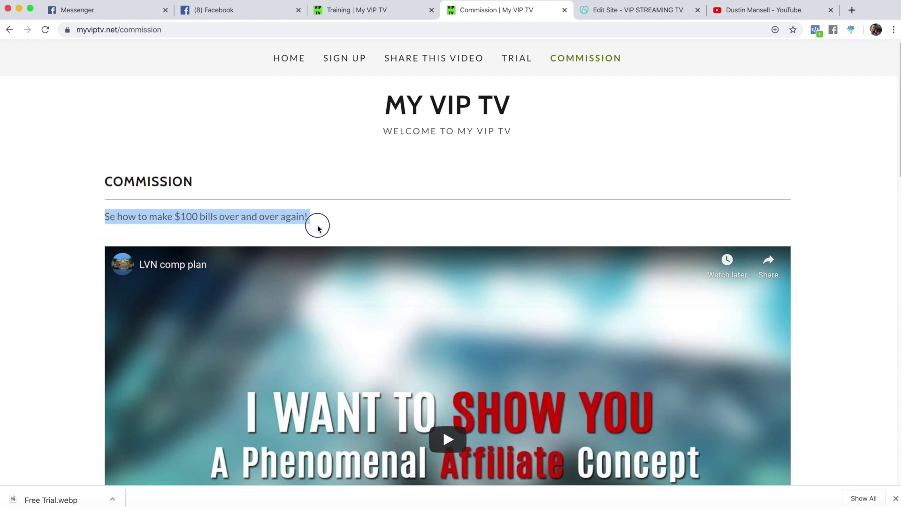
click(662, 14)
drag(174, 265, 76, 261)
key(super+v)
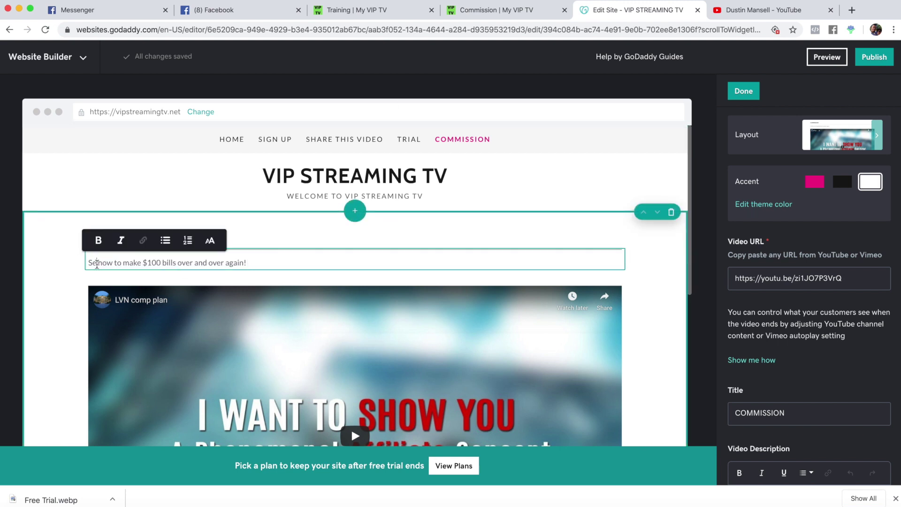
click(93, 262)
text(e)
- Examine the section below the reference Commission page's video and check where its GET STARTED NOW button leads
scroll(463, 361, down, 2)
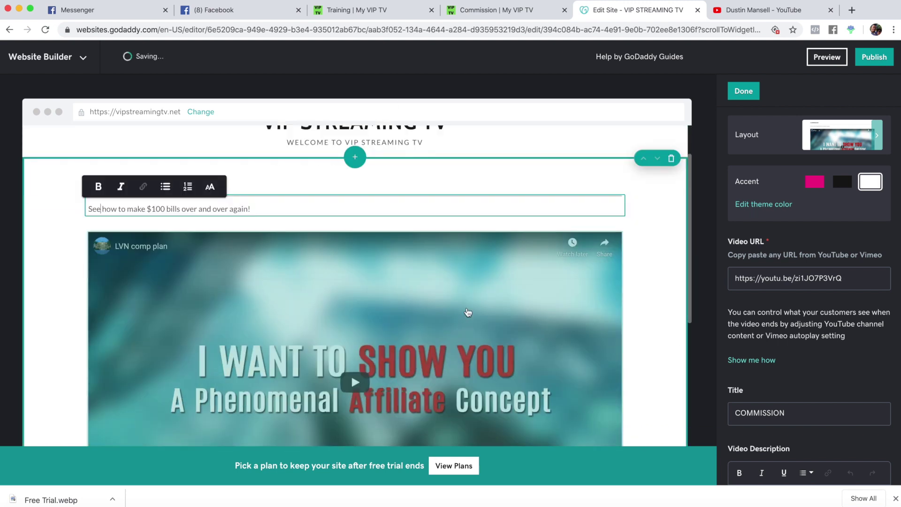
scroll(462, 361, down, 5)
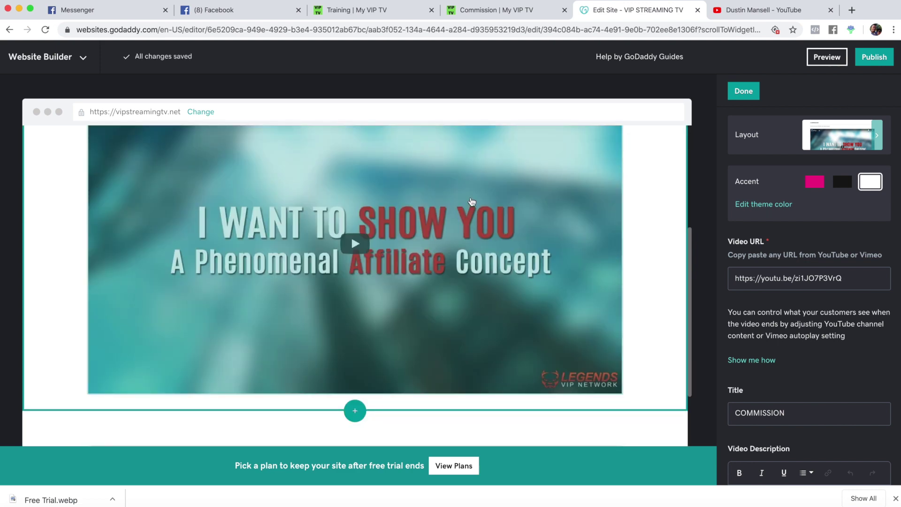
click(480, 13)
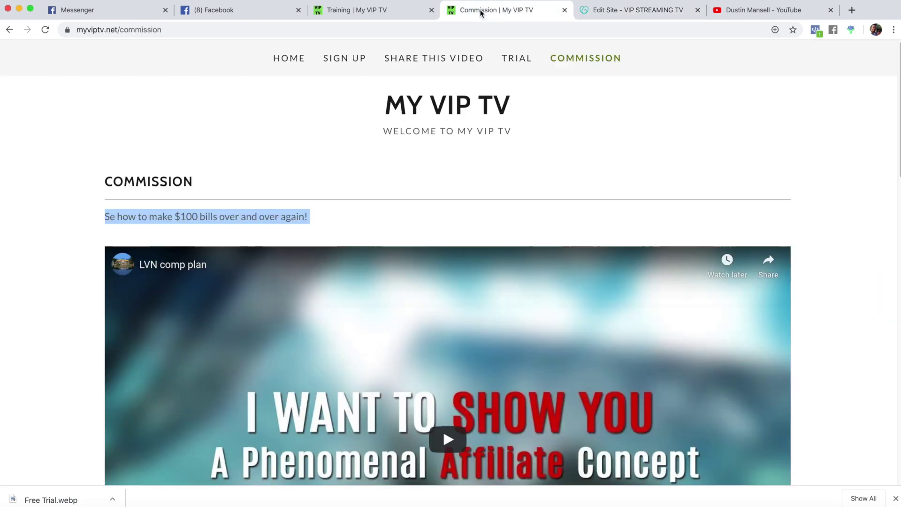
scroll(379, 213, down, 10)
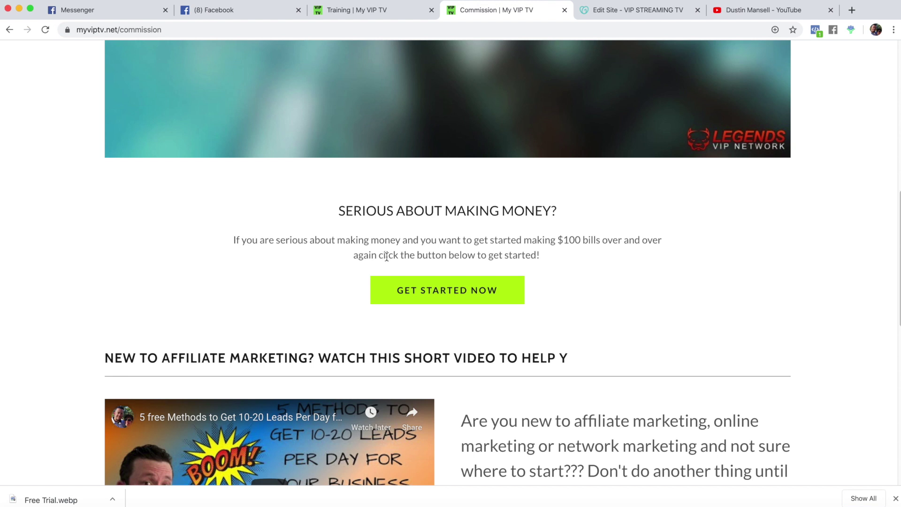
scroll(398, 272, down, 1)
click(409, 288)
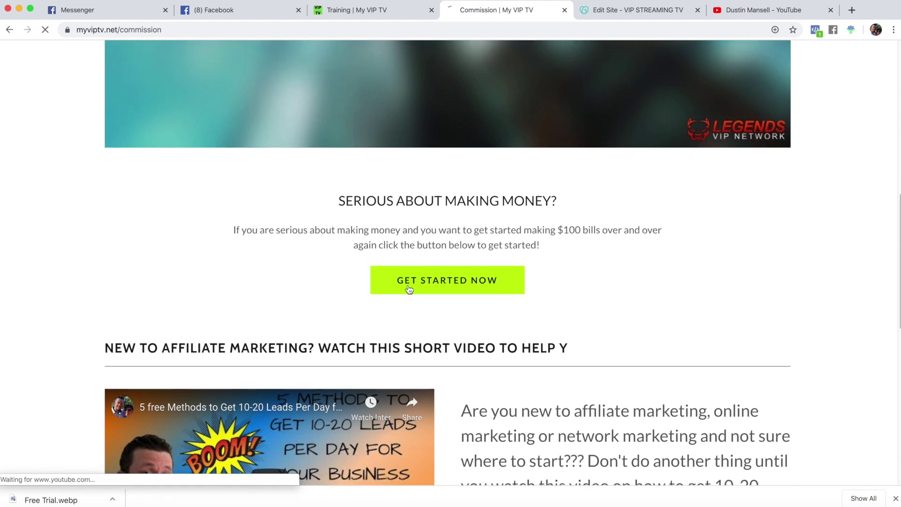
scroll(286, 230, up, 10)
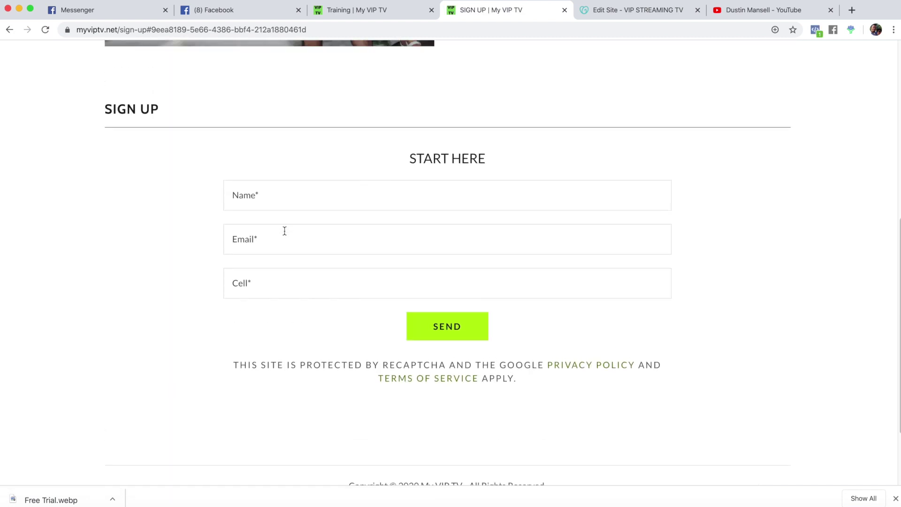
scroll(286, 231, down, 3)
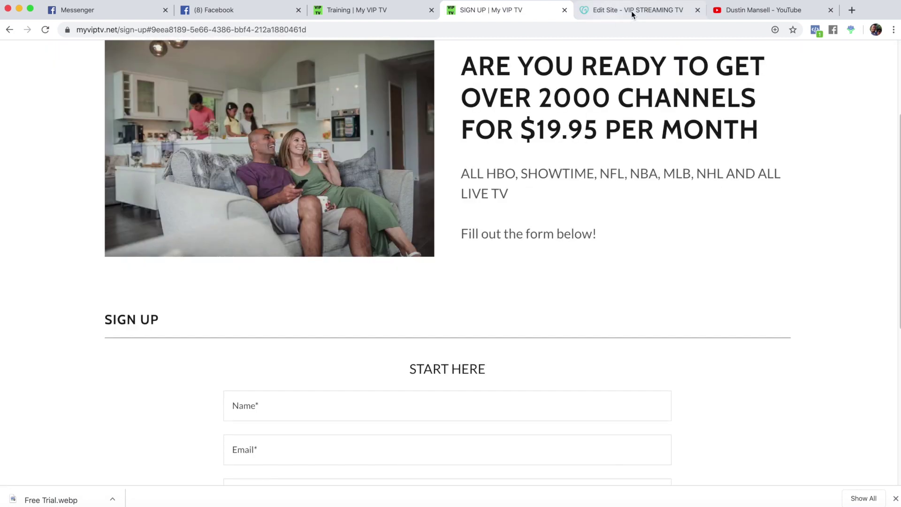
scroll(437, 192, up, 3)
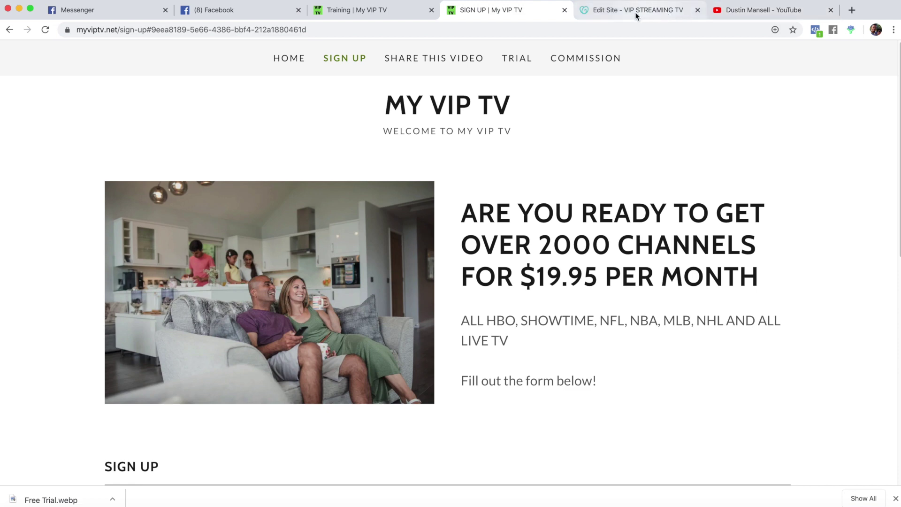
click(12, 30)
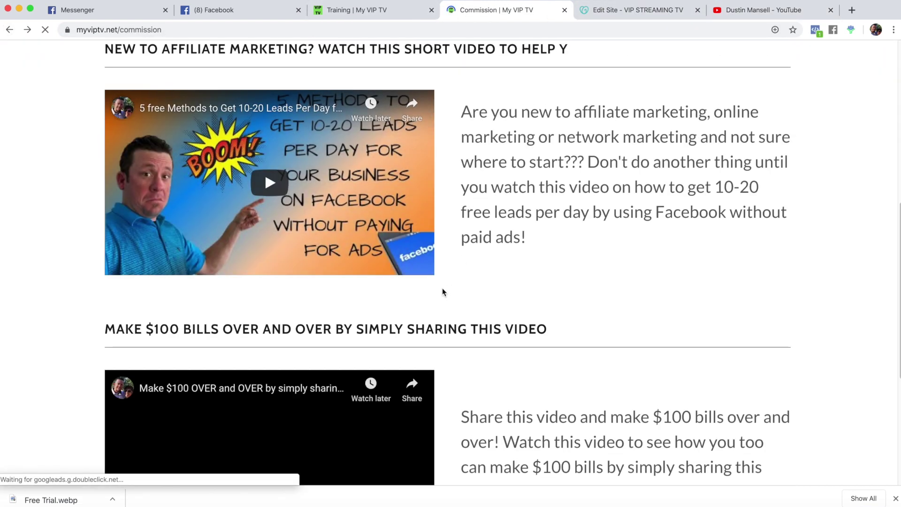
scroll(466, 185, down, 4)
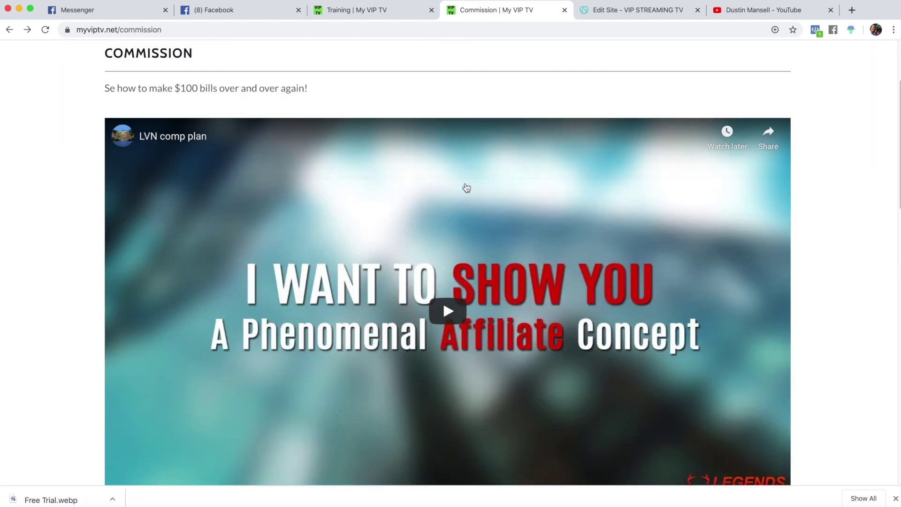
scroll(466, 185, down, 3)
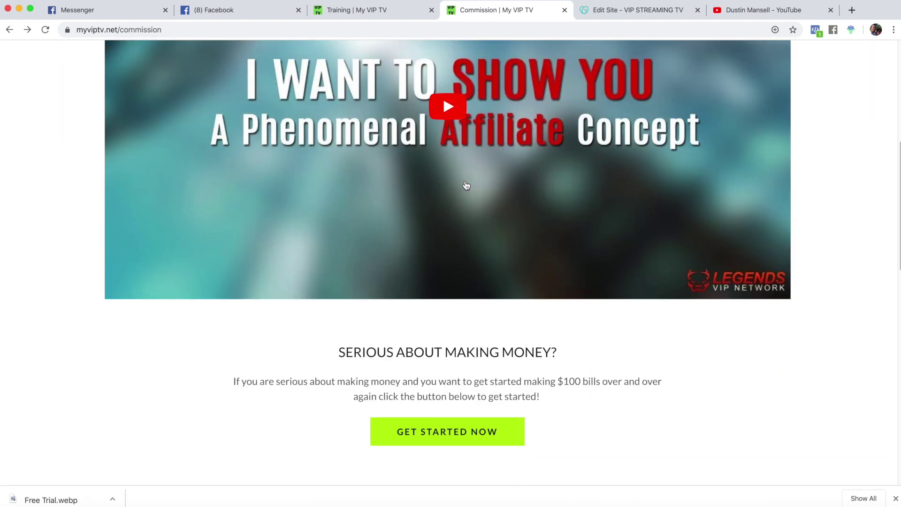
- Add the "Welcome visitors to your site" content section below the Commission page's video
click(648, 10)
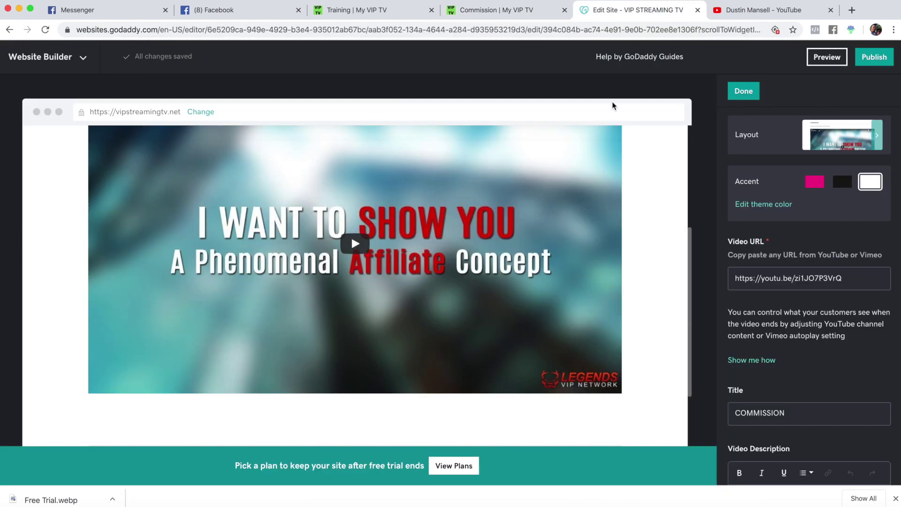
scroll(356, 258, down, 2)
click(355, 317)
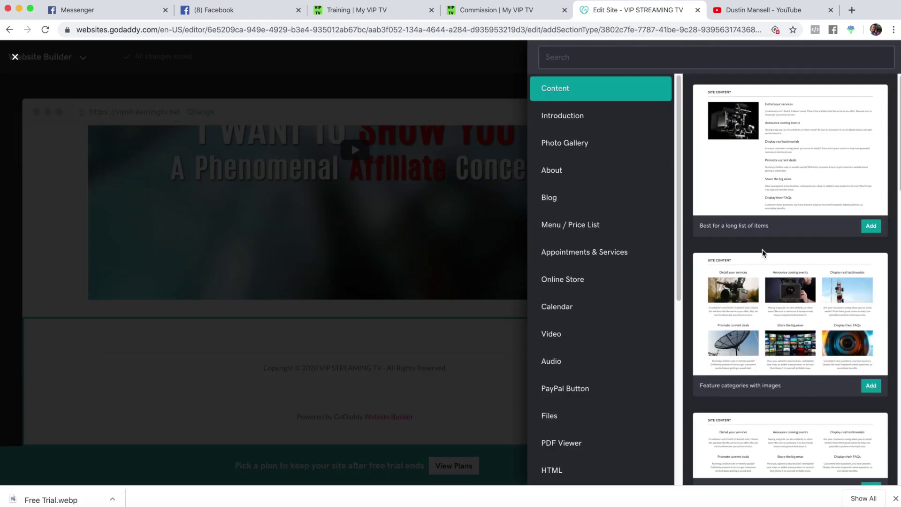
scroll(764, 251, down, 6)
scroll(744, 207, down, 1)
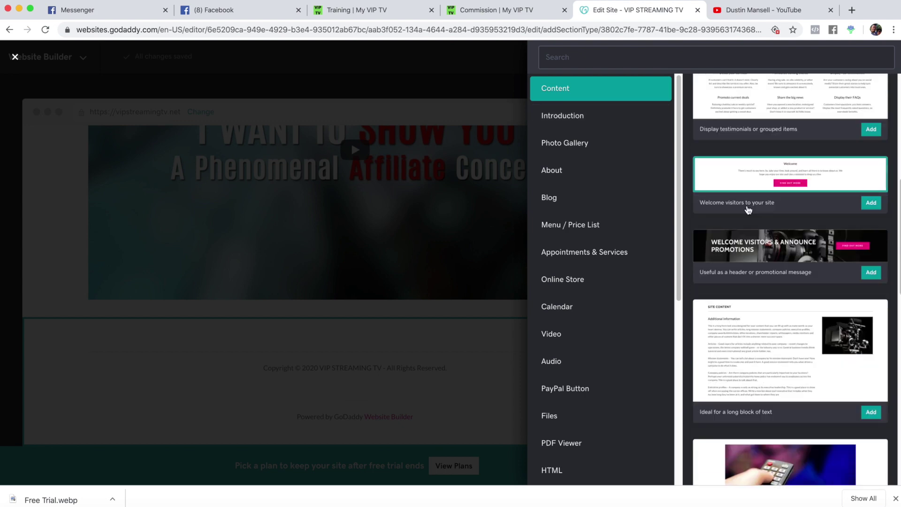
click(739, 197)
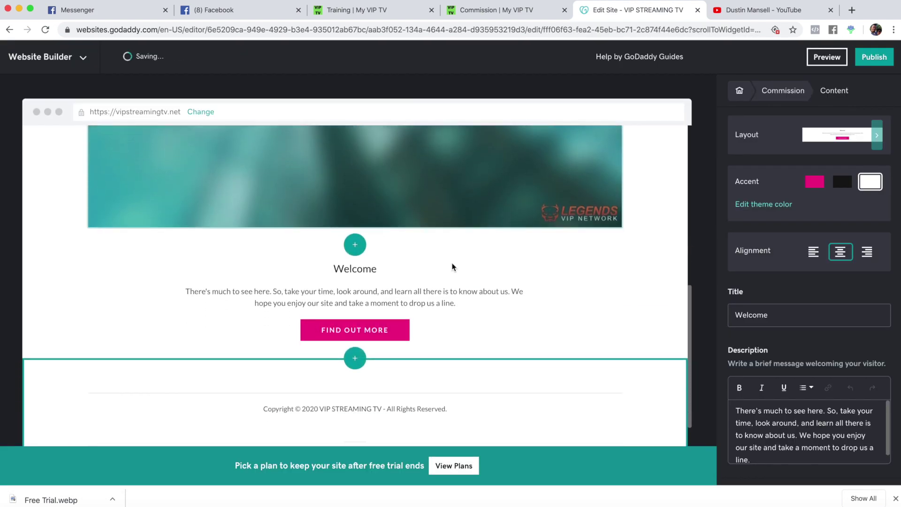
- Title the welcome section "SERIOUS ABOUT MAKING MONEY?", copy in the reference section's description, and label the button GET STARTED NOW
click(491, 10)
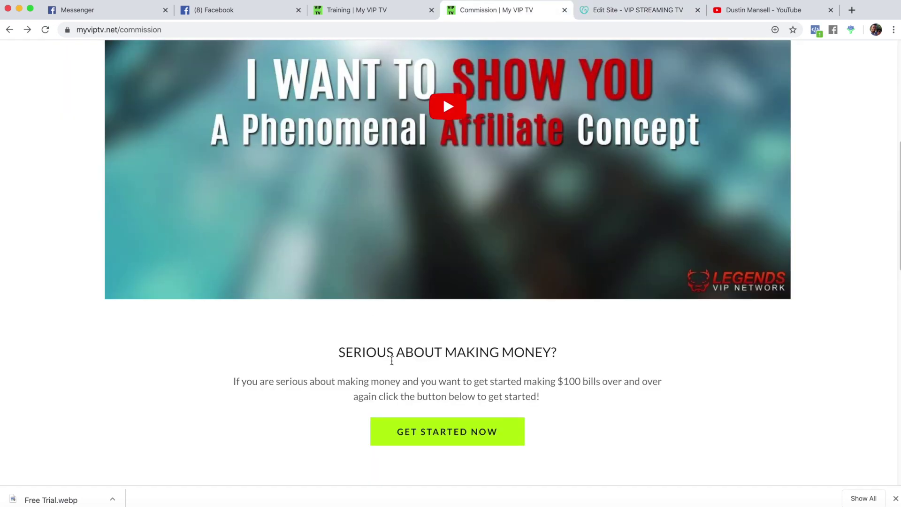
drag(338, 352, 557, 354)
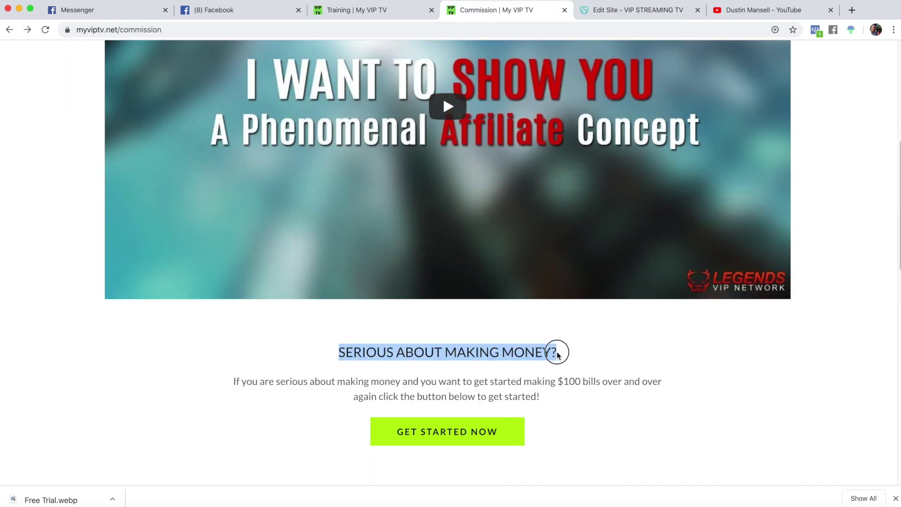
click(614, 11)
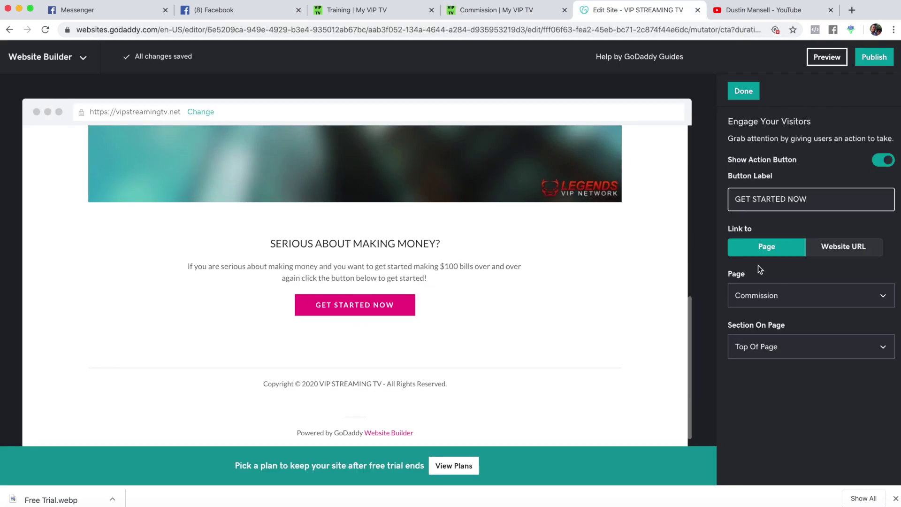
- Link the GET STARTED NOW button to the SIGN UP section of the Sign Up page, checking the reference button's destination
click(822, 300)
click(777, 345)
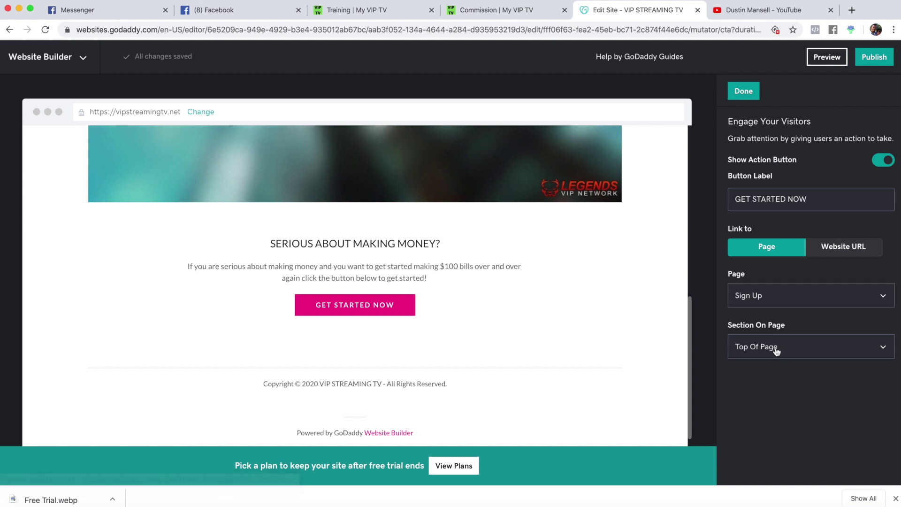
click(792, 350)
click(757, 419)
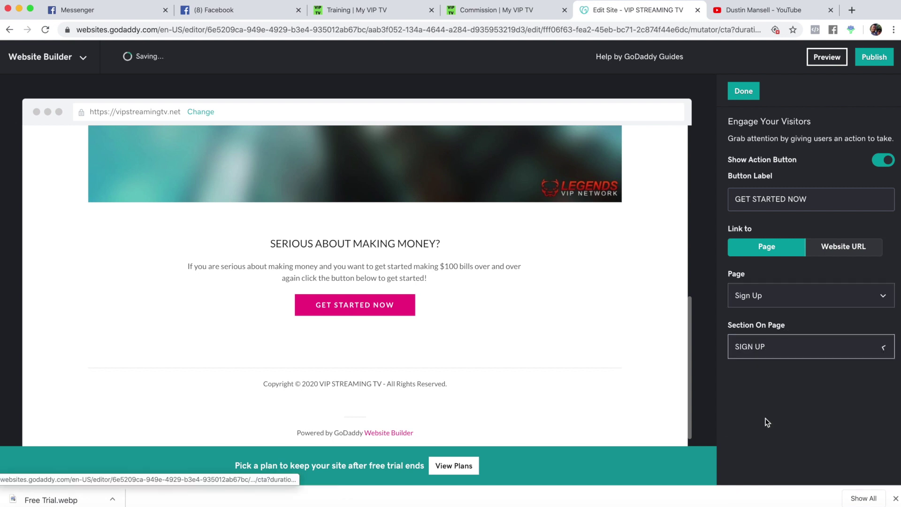
click(511, 13)
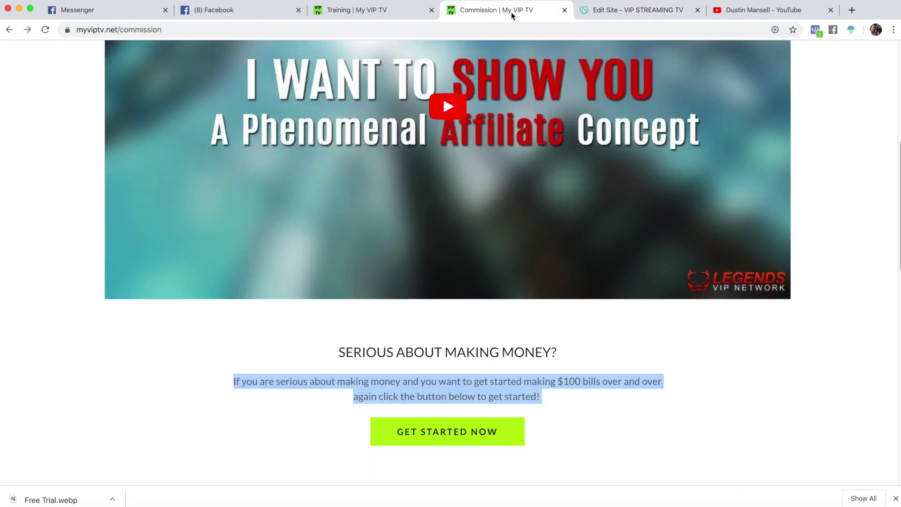
click(468, 430)
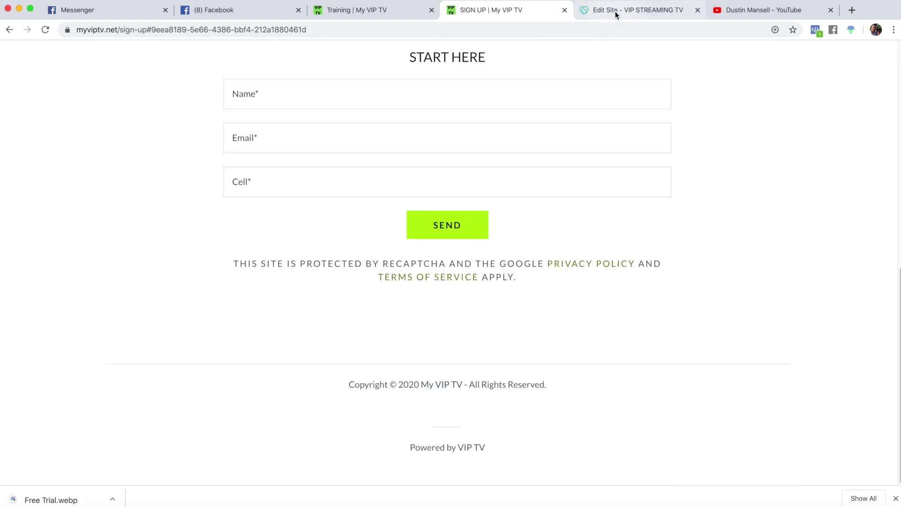
click(612, 12)
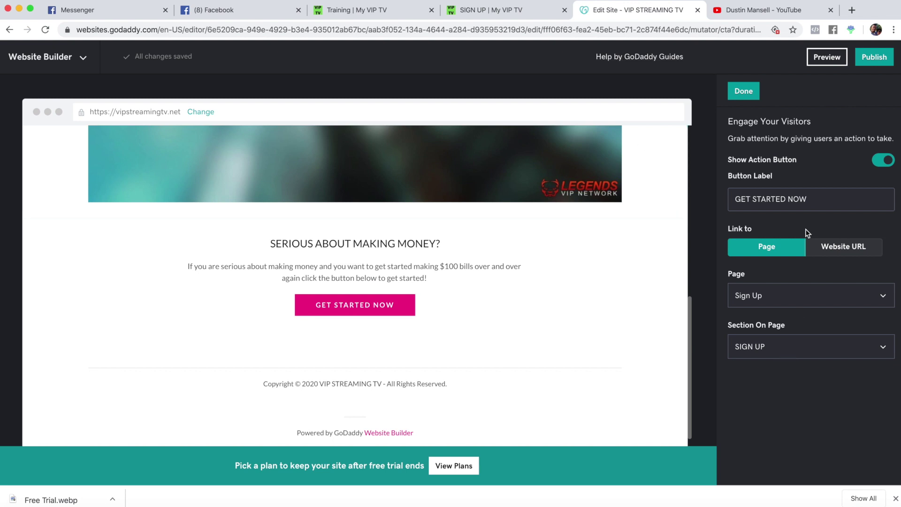
click(746, 91)
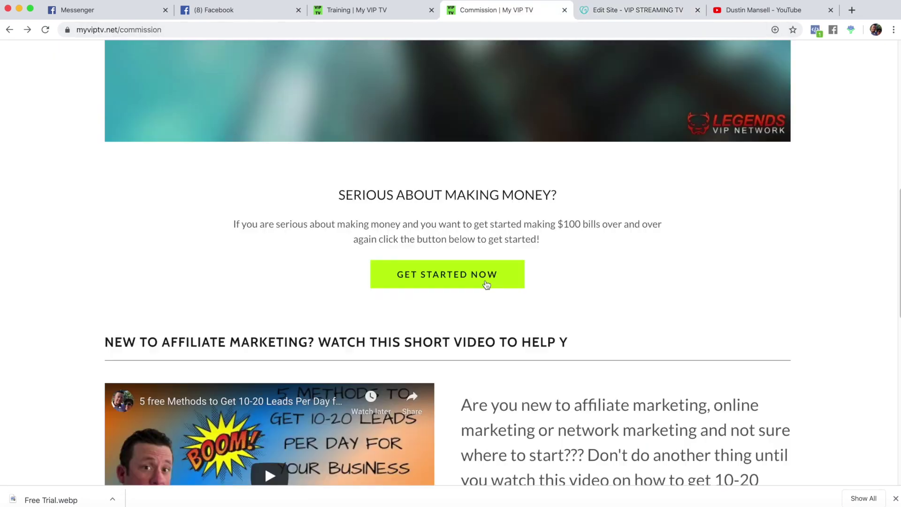
- Review the affiliate marketing and video sharing sections on the reference Commission page
scroll(486, 284, down, 5)
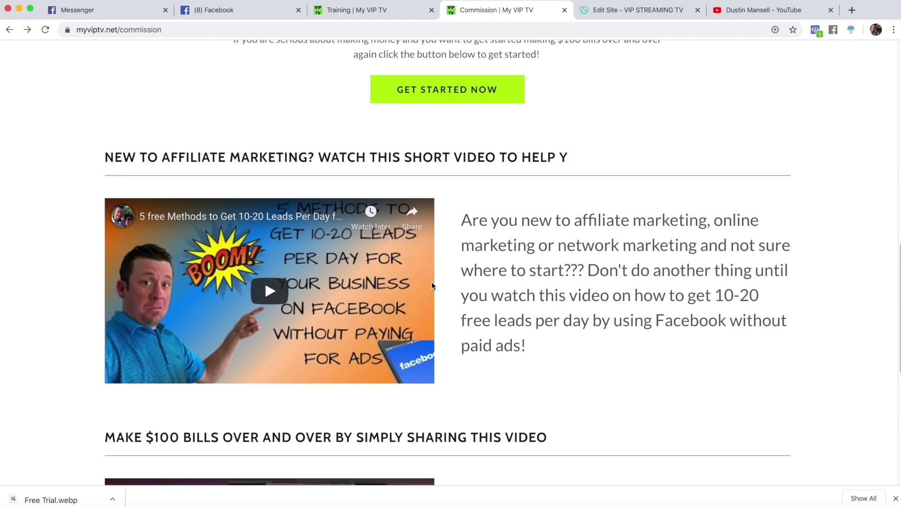
scroll(84, 155, down, 3)
scroll(85, 152, down, 2)
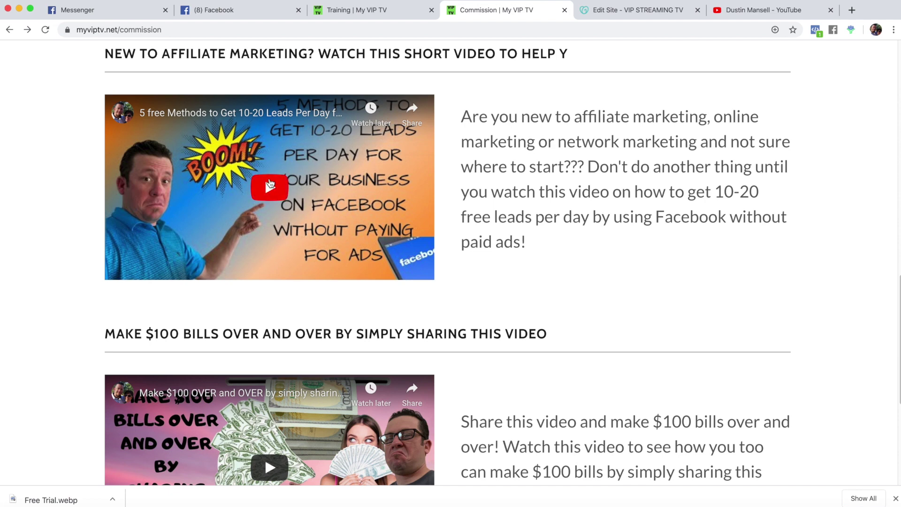
scroll(261, 177, down, 3)
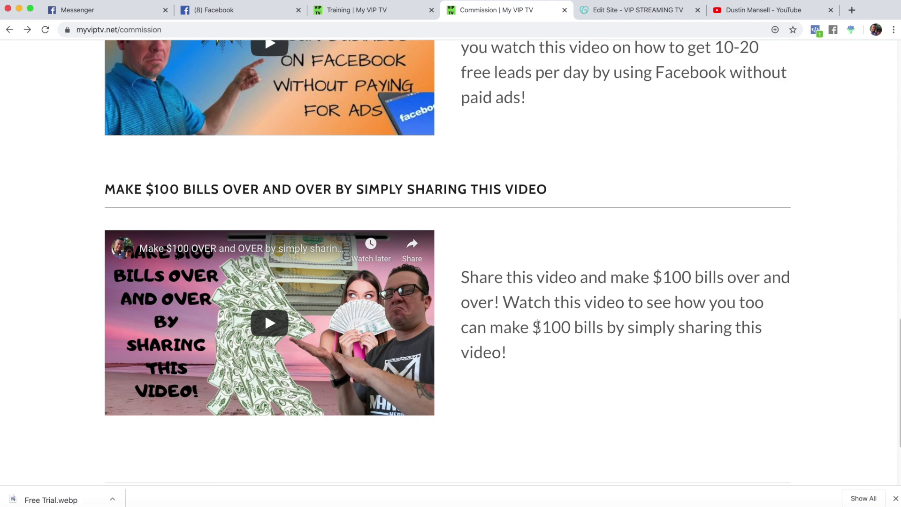
scroll(538, 326, up, 15)
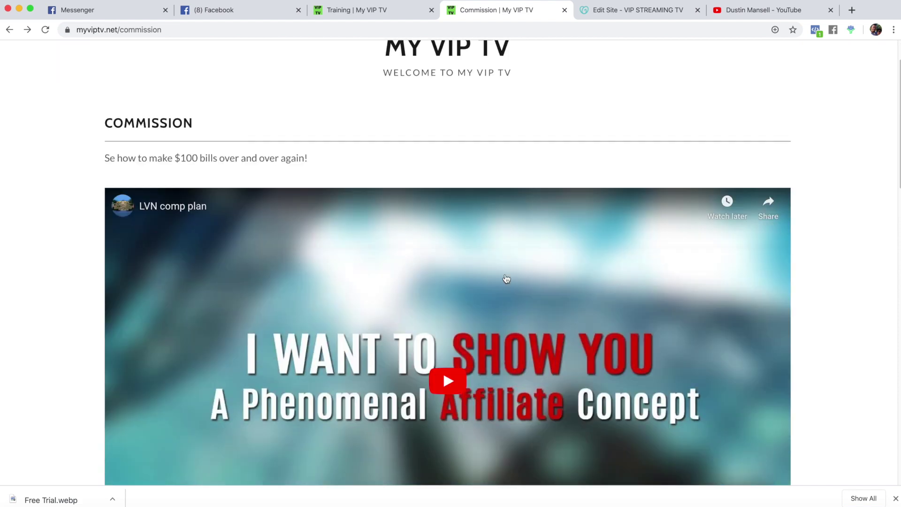
- Add a video section with side-by-side description below the "SERIOUS ABOUT MAKING MONEY?" section on the Commission page
click(609, 12)
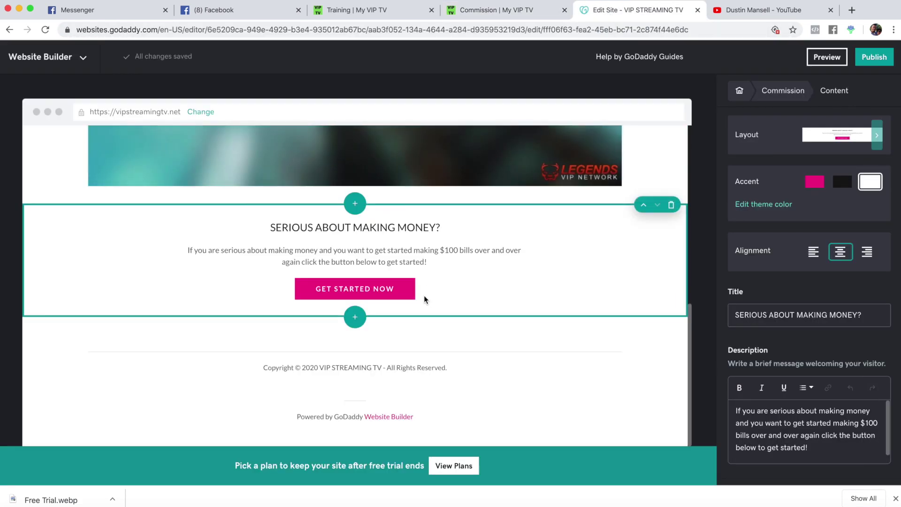
click(358, 318)
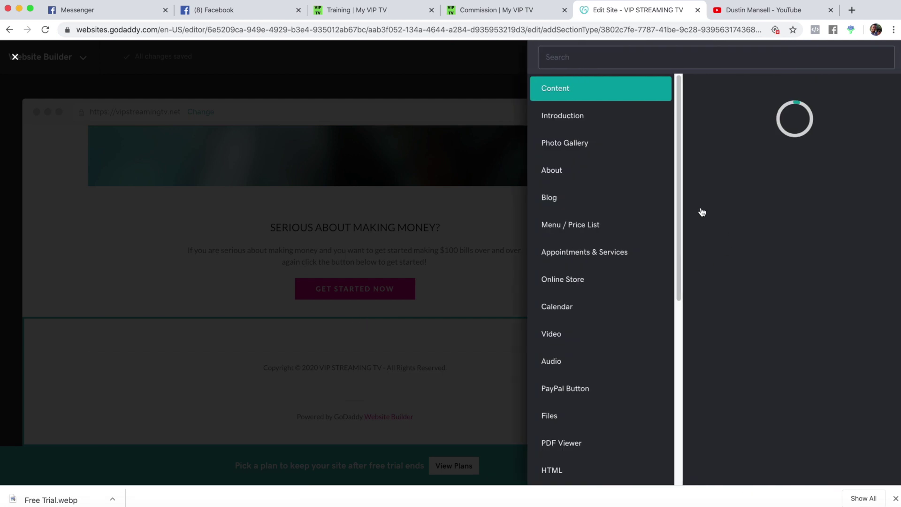
click(561, 344)
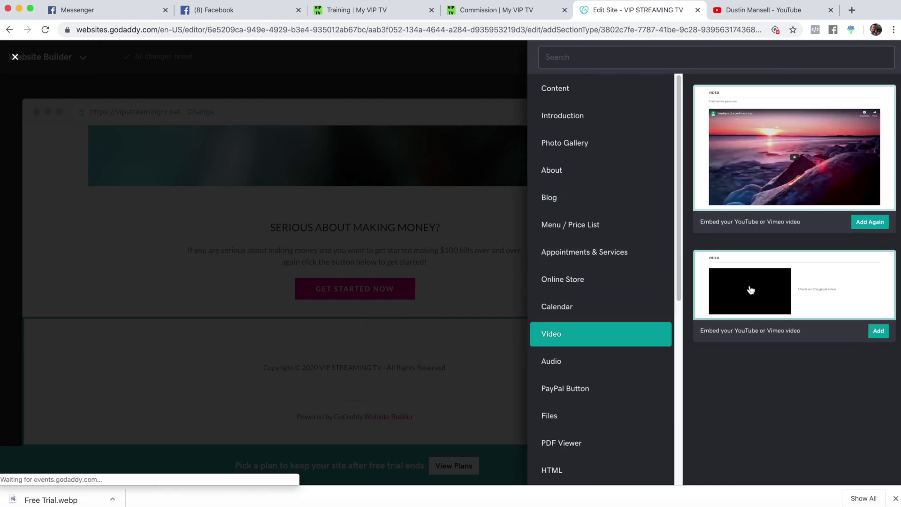
click(783, 298)
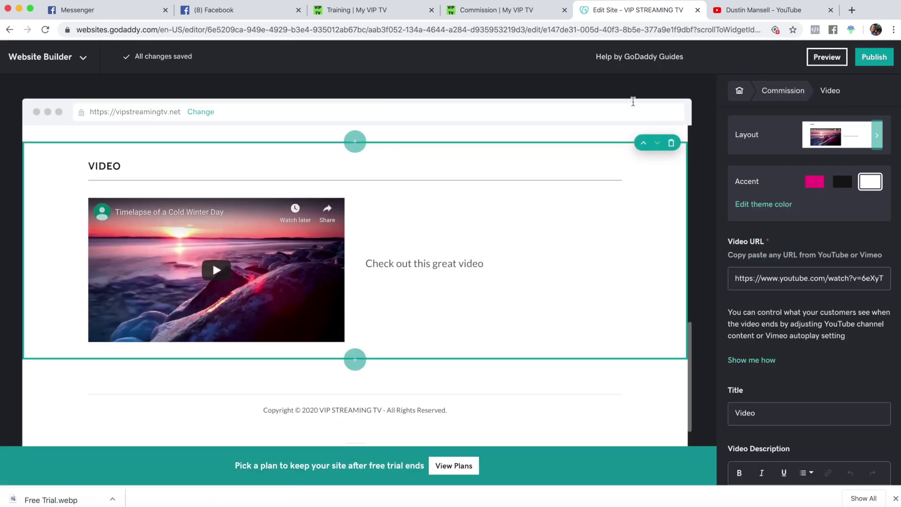
- Set the new section's video URL to the share link of the YouTube video "Make $100 OVER and OVER by simply sharing this video!"
click(756, 9)
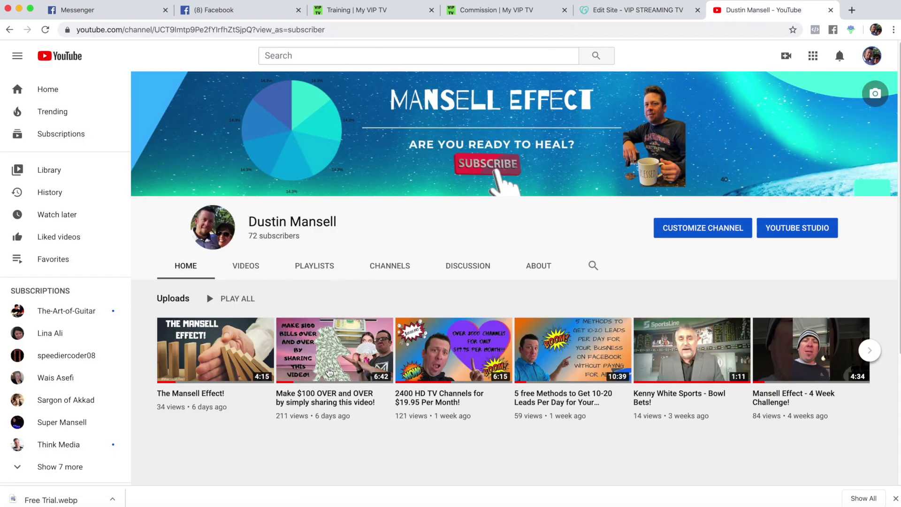
click(329, 370)
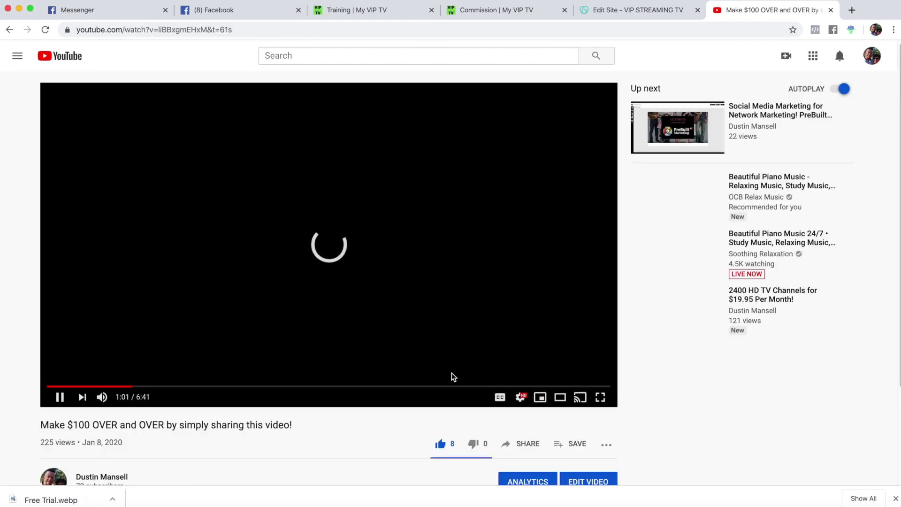
scroll(450, 376, down, 1)
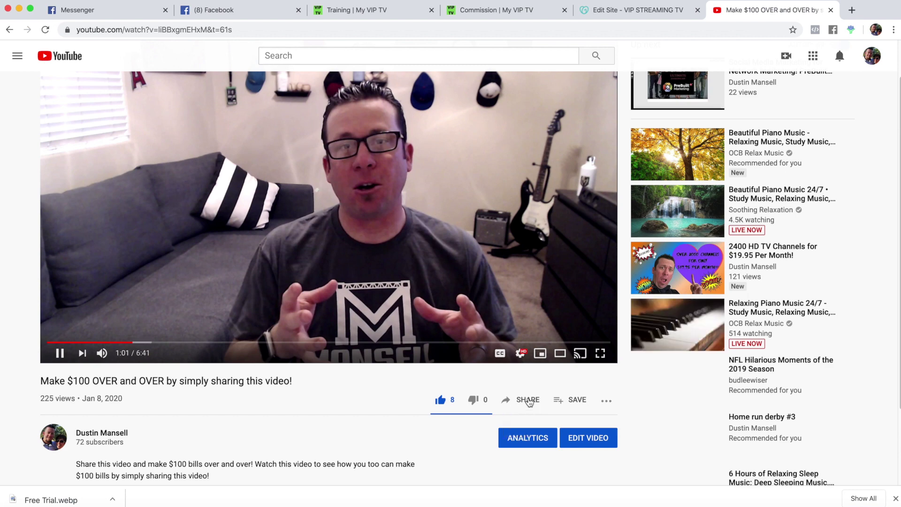
click(527, 400)
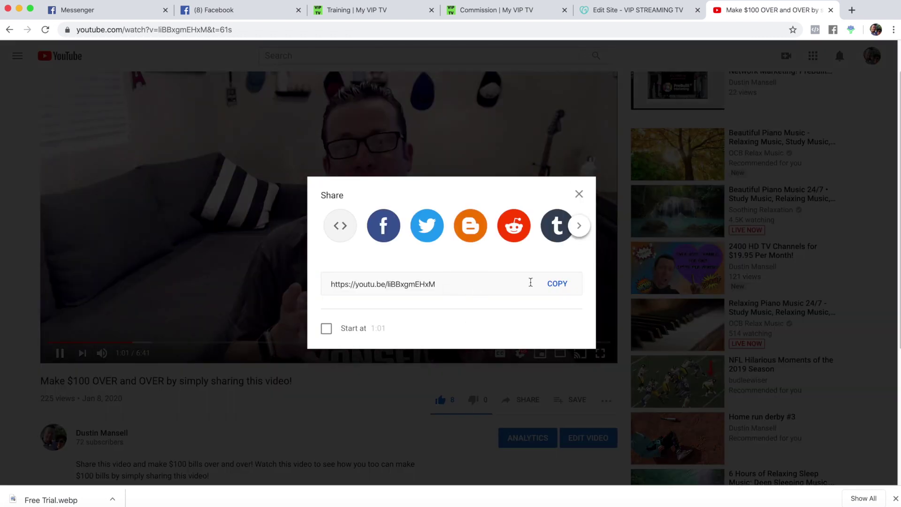
click(557, 283)
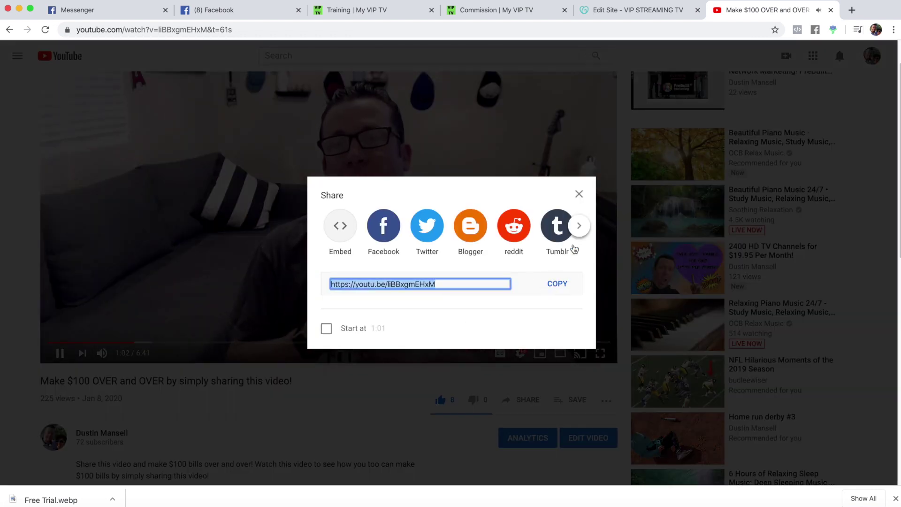
click(579, 194)
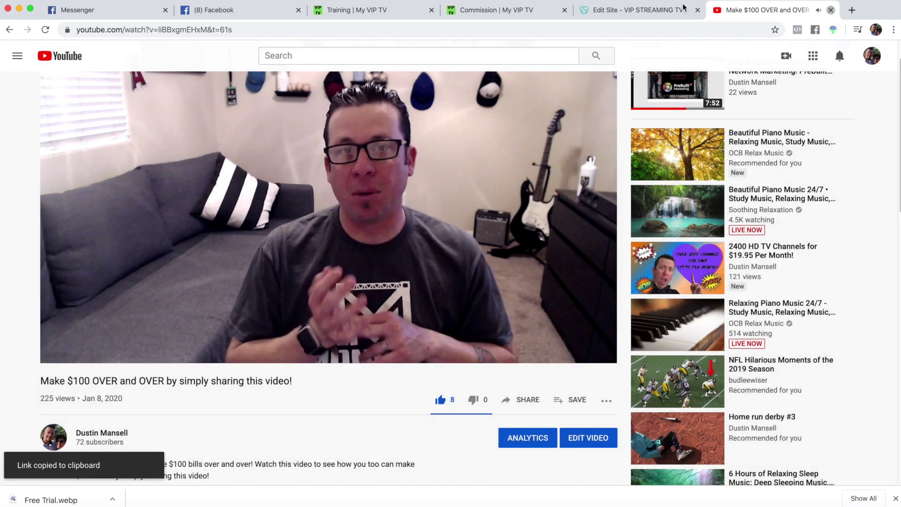
key(super+w)
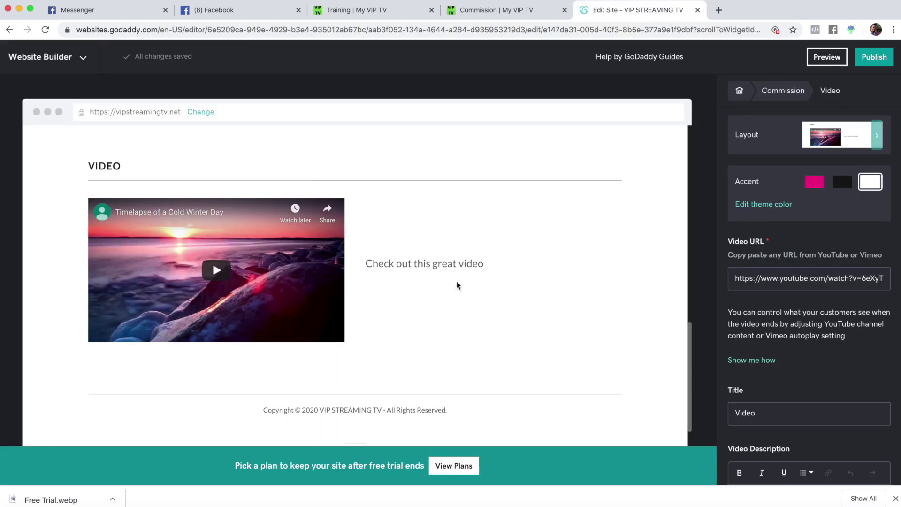
triple_click(754, 280)
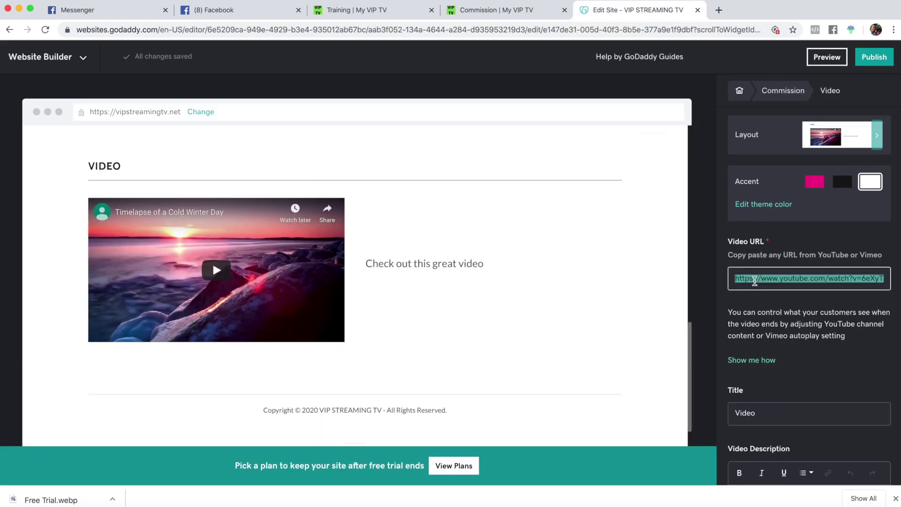
key(super+v)
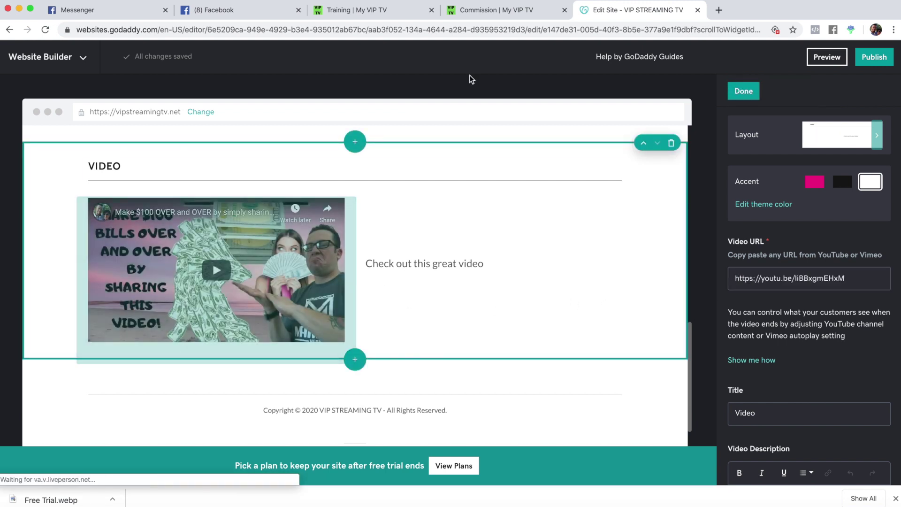
- Replace the new video's placeholder description with the "Share this video and make $100 bills over and over!" paragraph from the reference Commission page
click(448, 7)
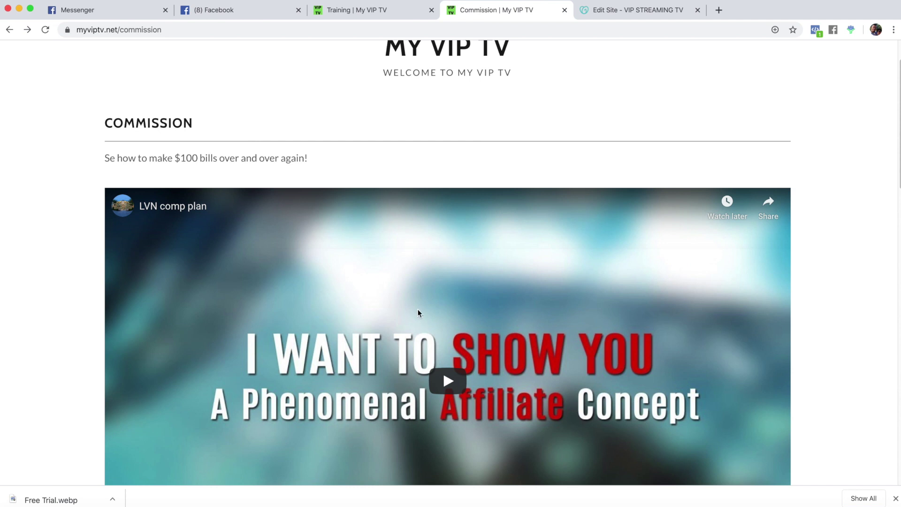
scroll(418, 310, down, 10)
scroll(419, 304, down, 2)
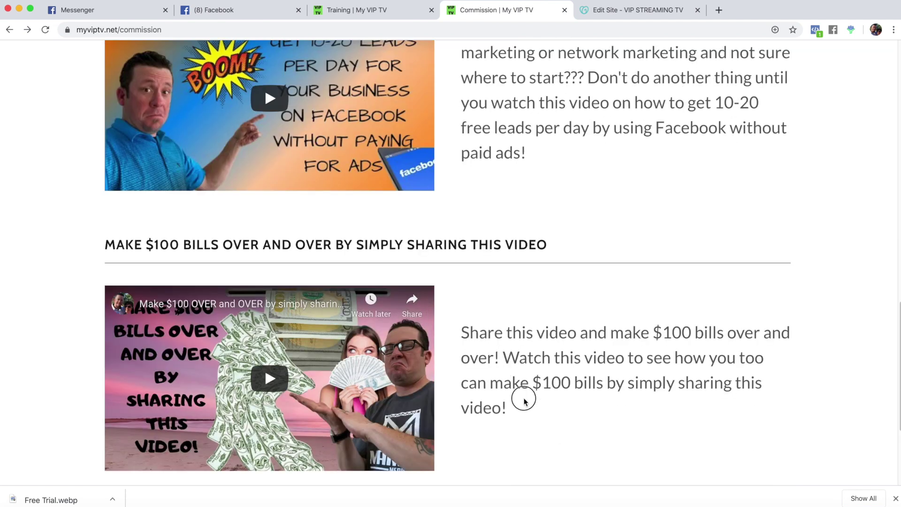
drag(511, 414, 455, 332)
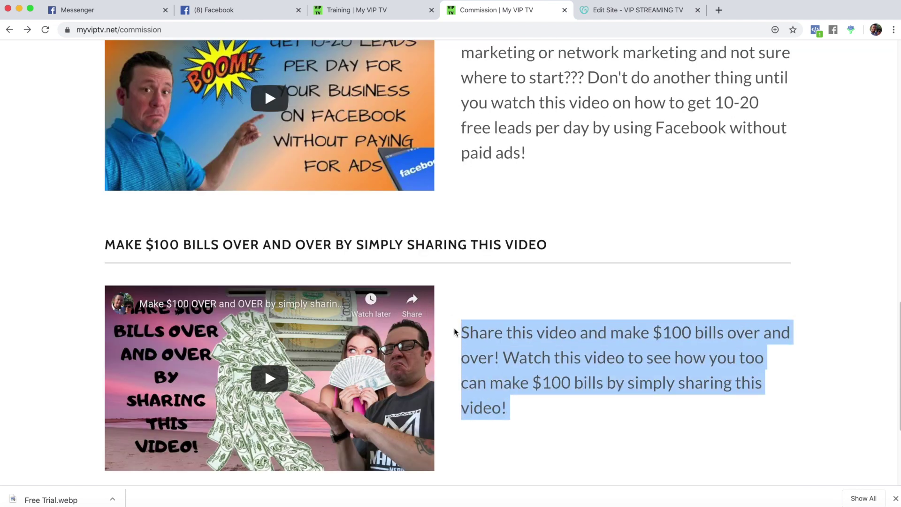
click(611, 7)
click(380, 264)
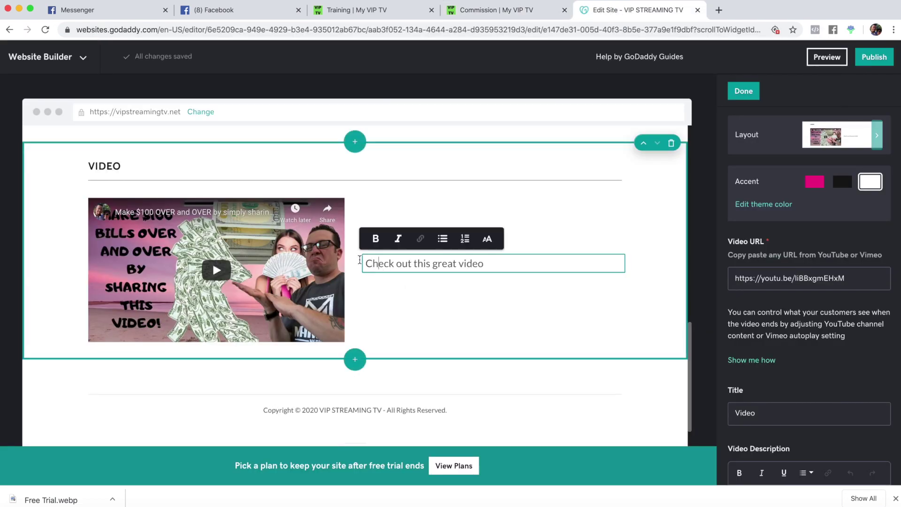
drag(365, 264, 492, 257)
key(super+v)
click(484, 323)
- Create a new page titled PAY with Show in Navigation turned off, after comparing the navigation with the reference site
scroll(483, 319, up, 10)
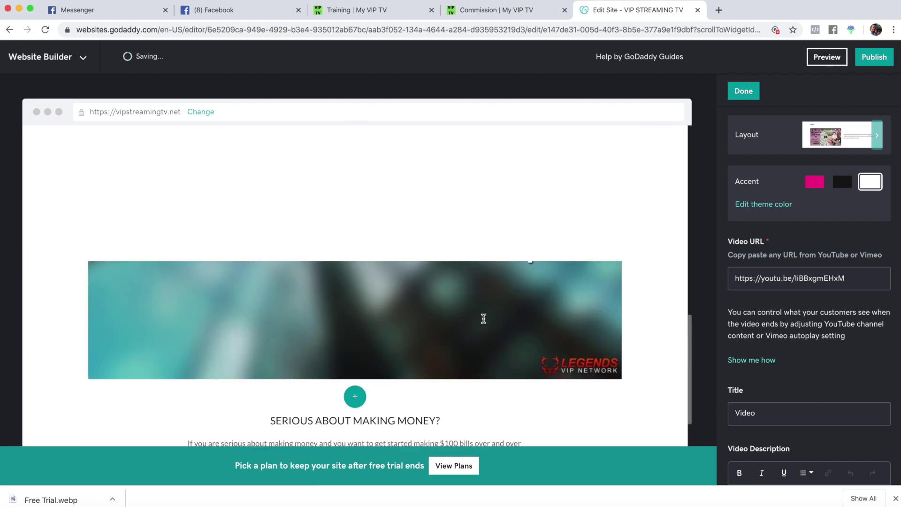
click(479, 10)
scroll(388, 235, up, 15)
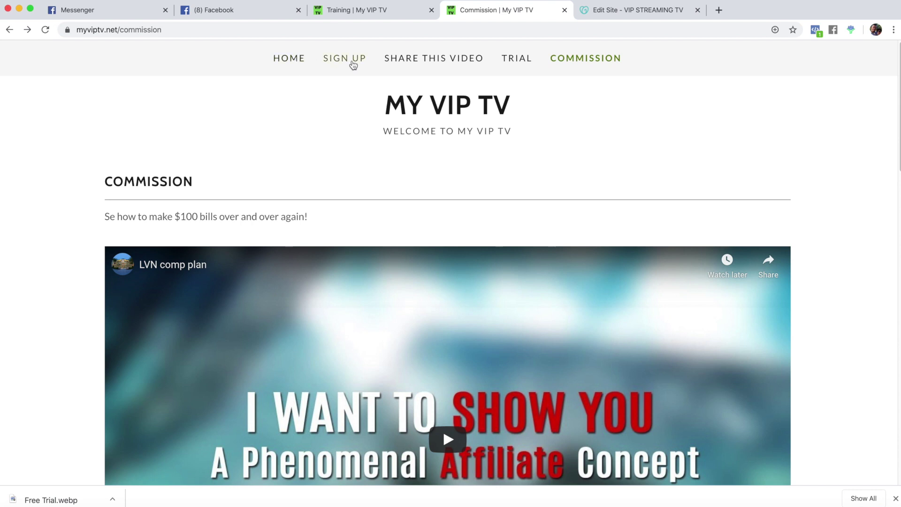
click(612, 11)
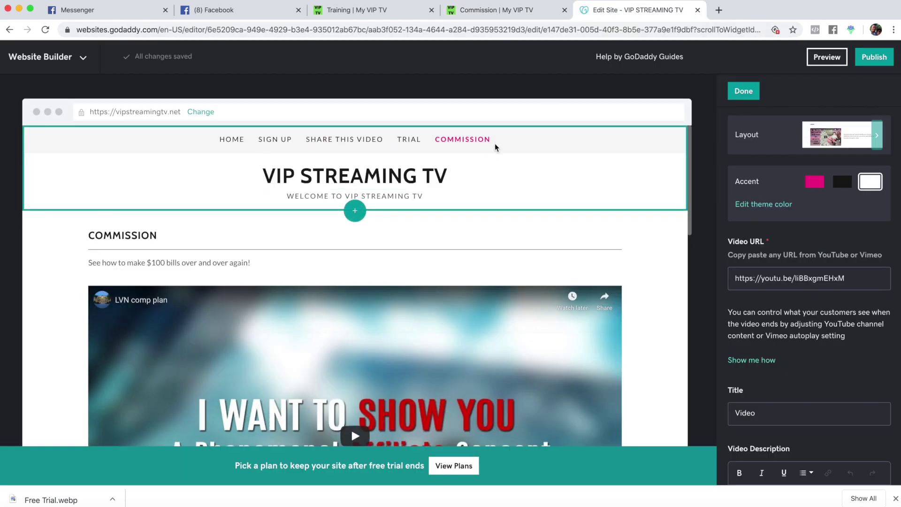
click(743, 91)
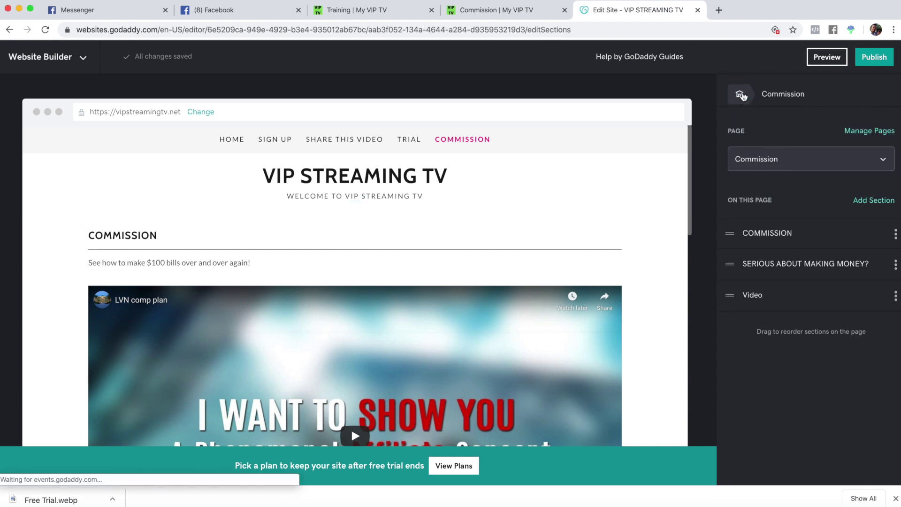
click(863, 135)
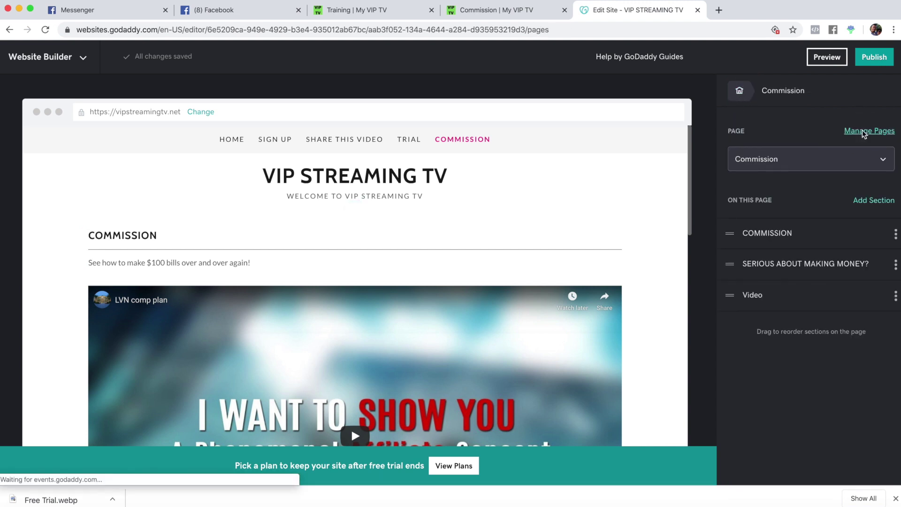
click(886, 123)
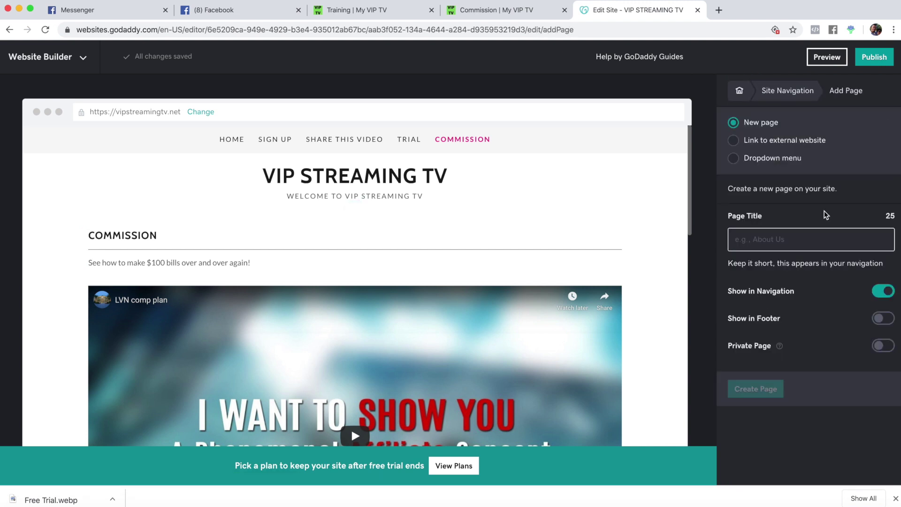
text(PAY)
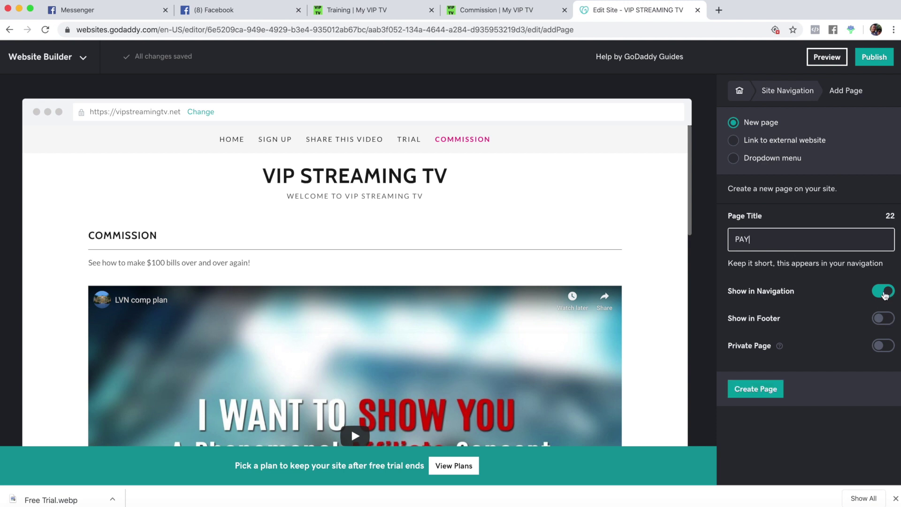
click(884, 294)
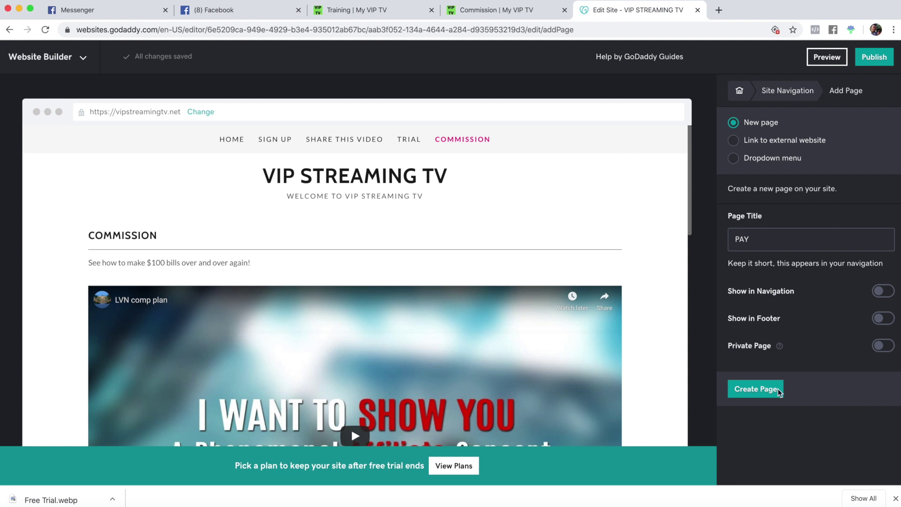
click(764, 389)
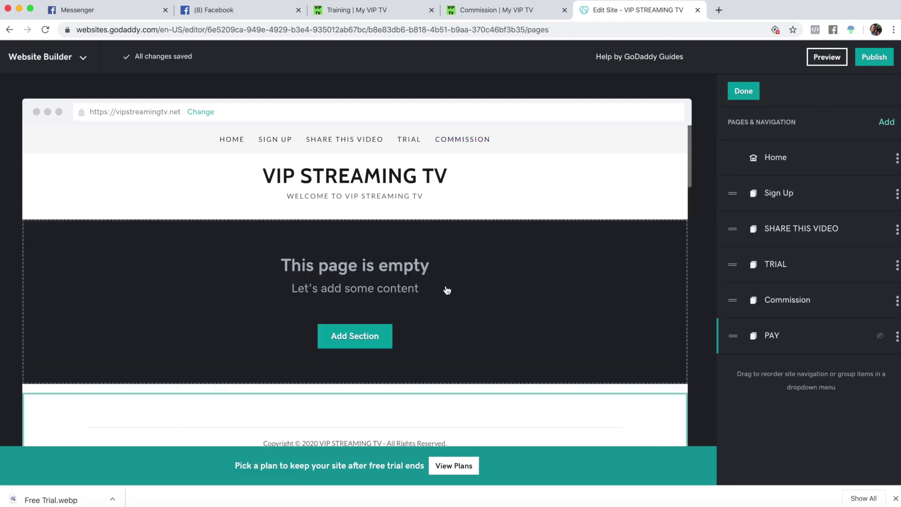
- Add a PayPal Button section with the "Sell a product or service" layout to the empty PAY page
click(376, 336)
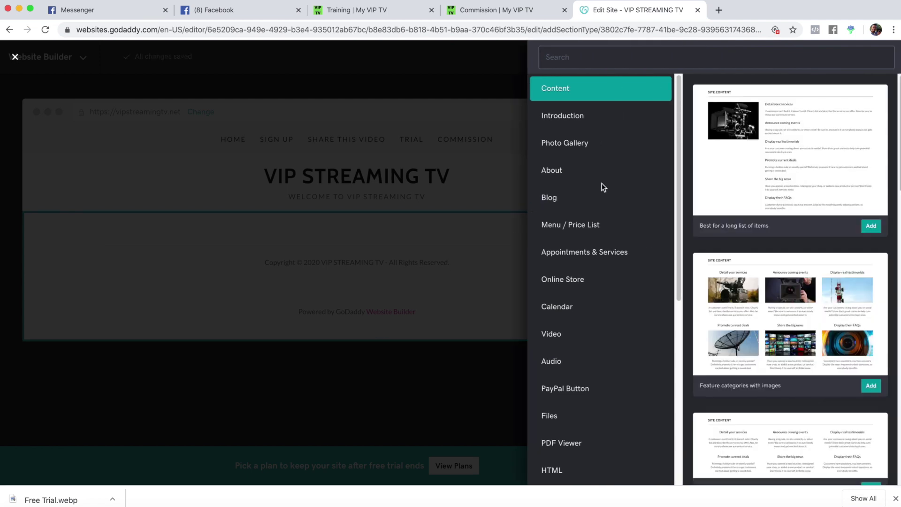
click(565, 386)
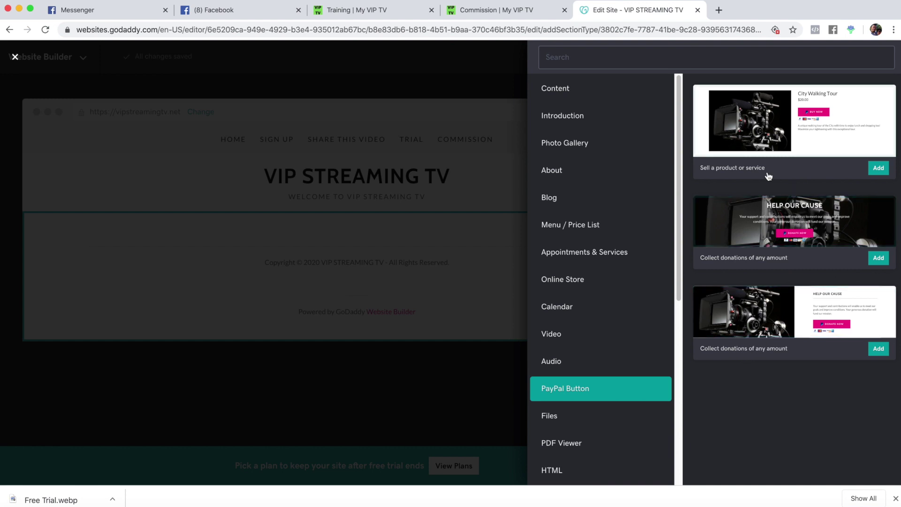
click(815, 146)
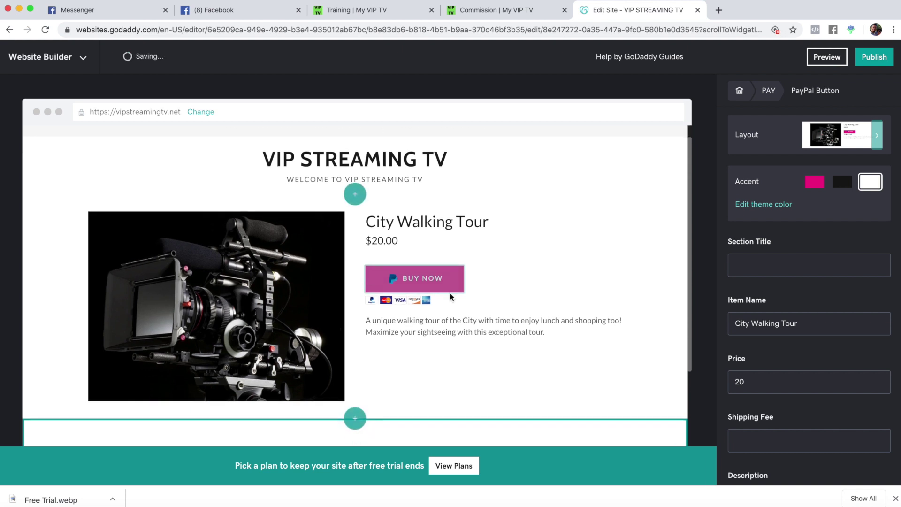
- Open the reference page myviptv.net/pay and review its start-up fee text, contact form and PayPal set-up fee section
click(489, 14)
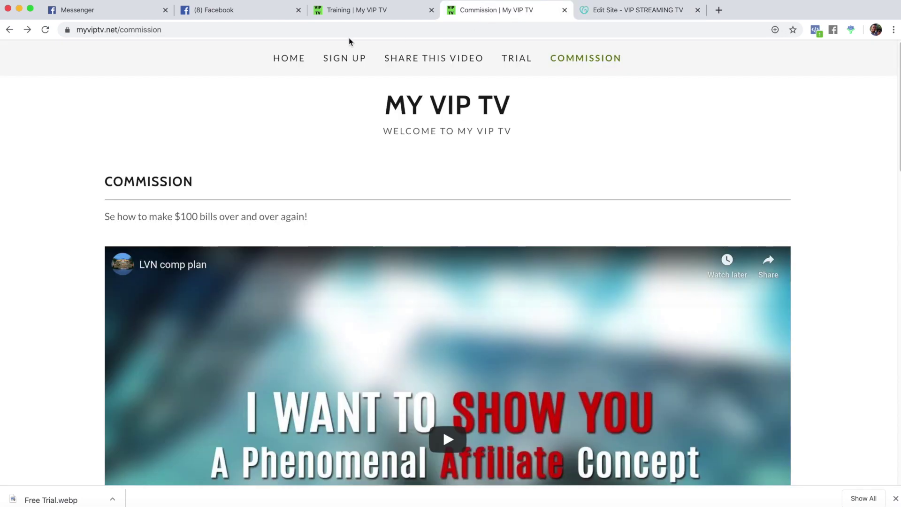
click(237, 29)
click(216, 30)
key(BackSpace)
key(BackSpace)
key(BackSpace)
key(BackSpace)
key(BackSpace)
key(BackSpace)
key(BackSpace)
key(BackSpace)
key(BackSpace)
key(BackSpace)
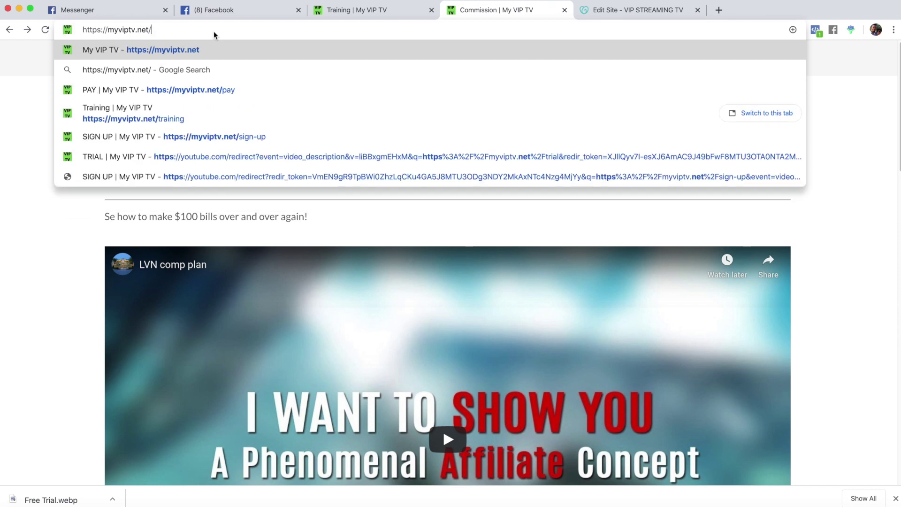
text(pay)
key(Return)
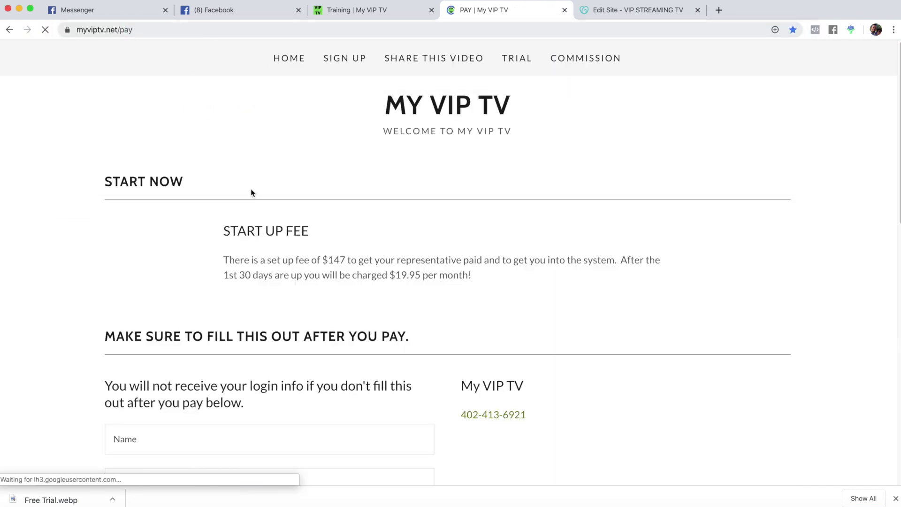
scroll(257, 204, down, 3)
scroll(184, 162, up, 2)
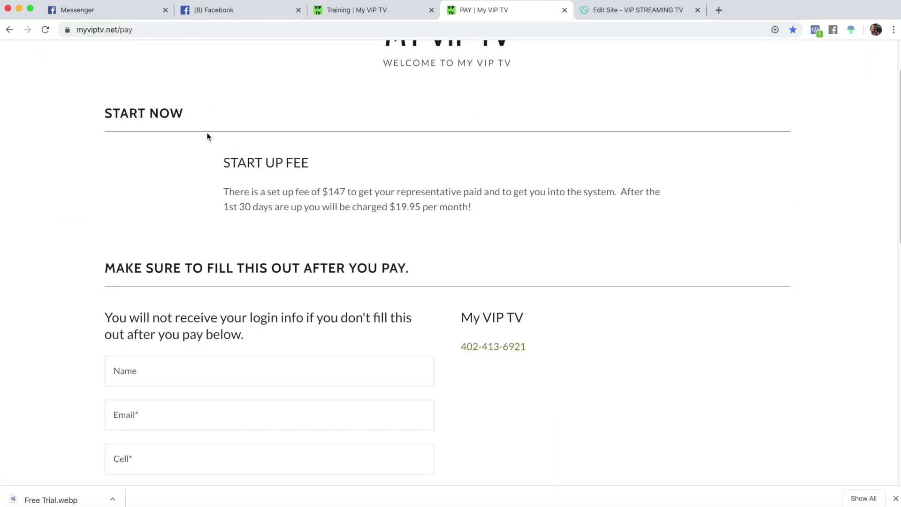
scroll(425, 194, down, 8)
scroll(417, 258, down, 2)
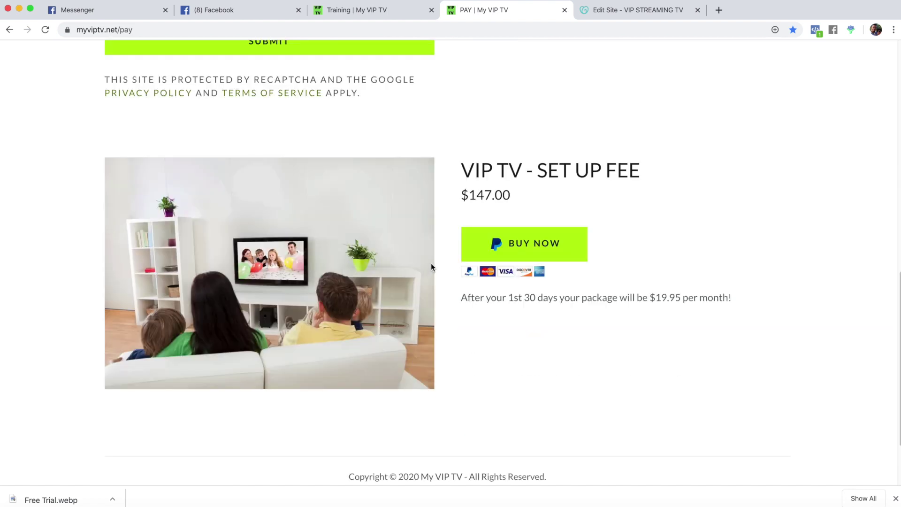
scroll(398, 221, up, 6)
scroll(219, 155, down, 5)
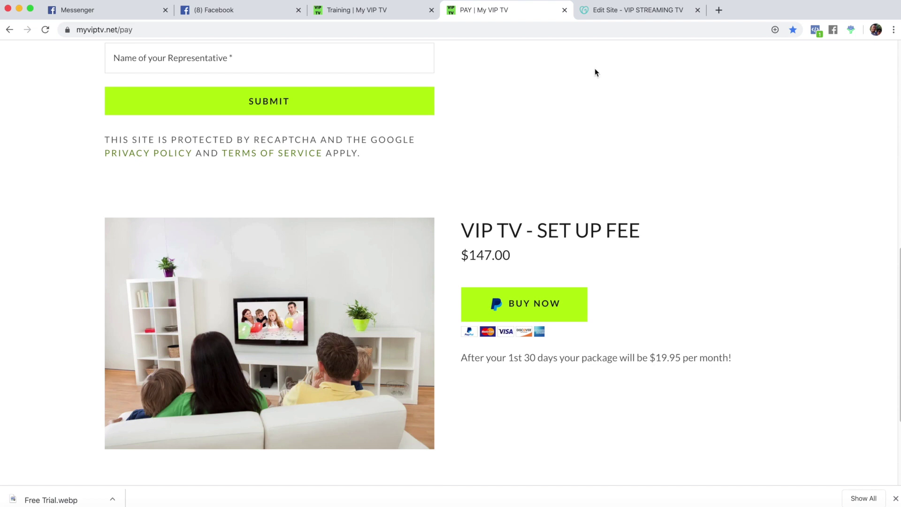
- Set the PayPal item name to "LEGENDS VIP TV - SET UP FEE", reusing the set-up fee title from the reference pay page
click(611, 16)
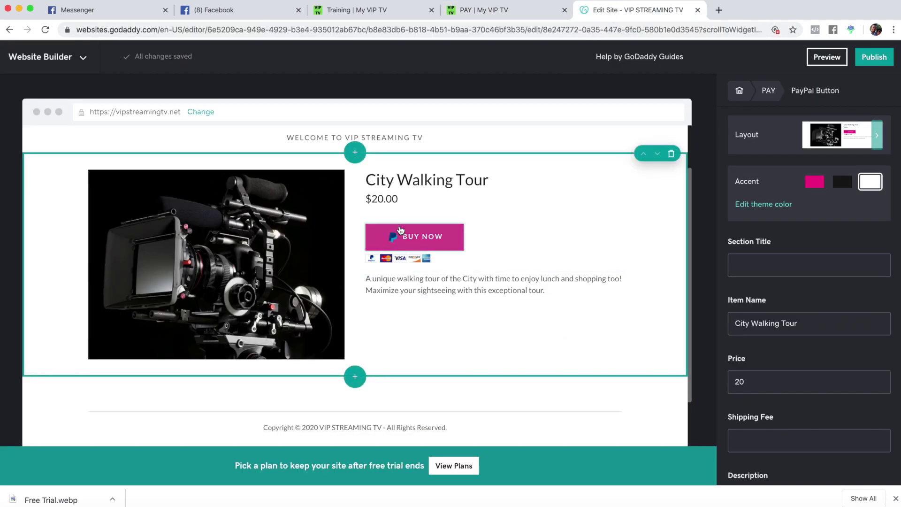
click(474, 10)
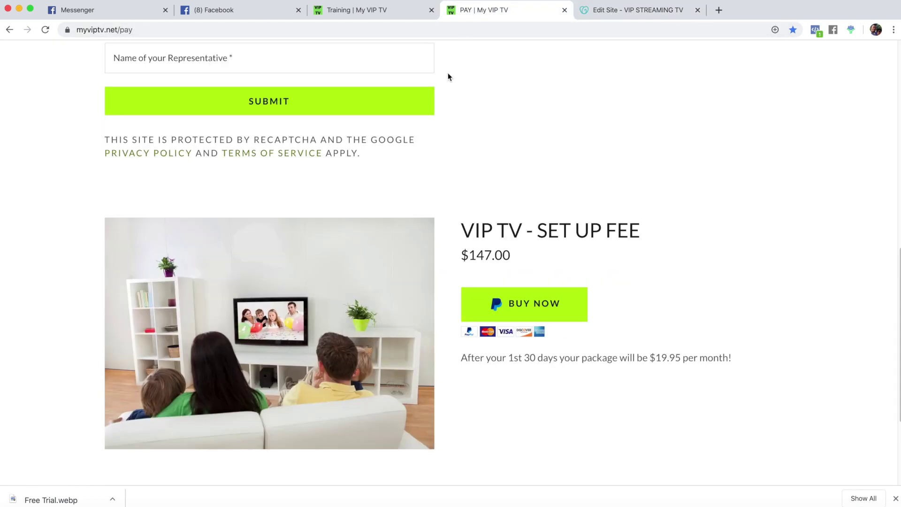
drag(458, 228, 655, 230)
key(ctrl+c)
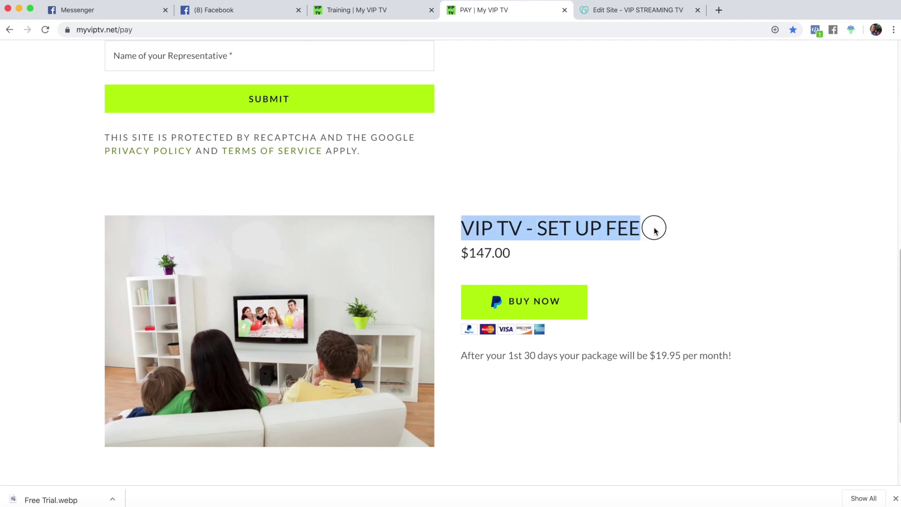
click(595, 9)
click(418, 173)
drag(367, 182, 503, 182)
key(ctrl+v)
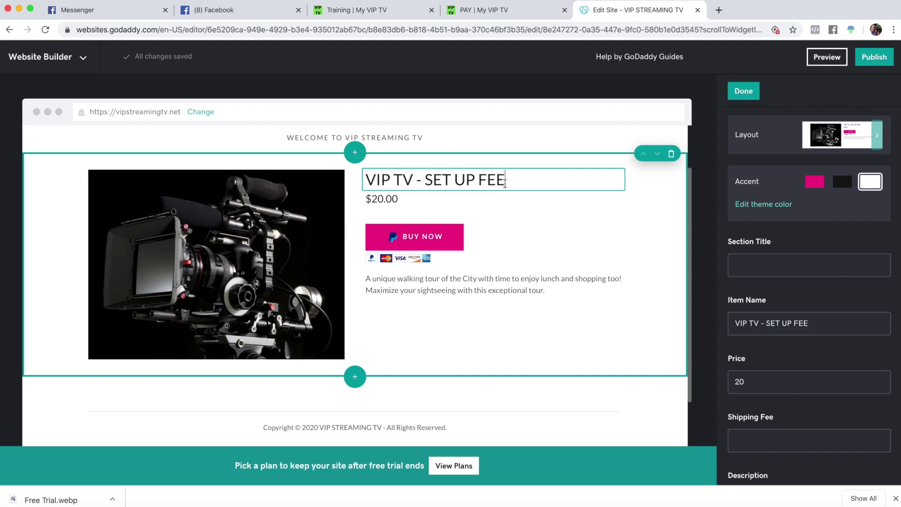
click(366, 180)
text(LEGENDS)
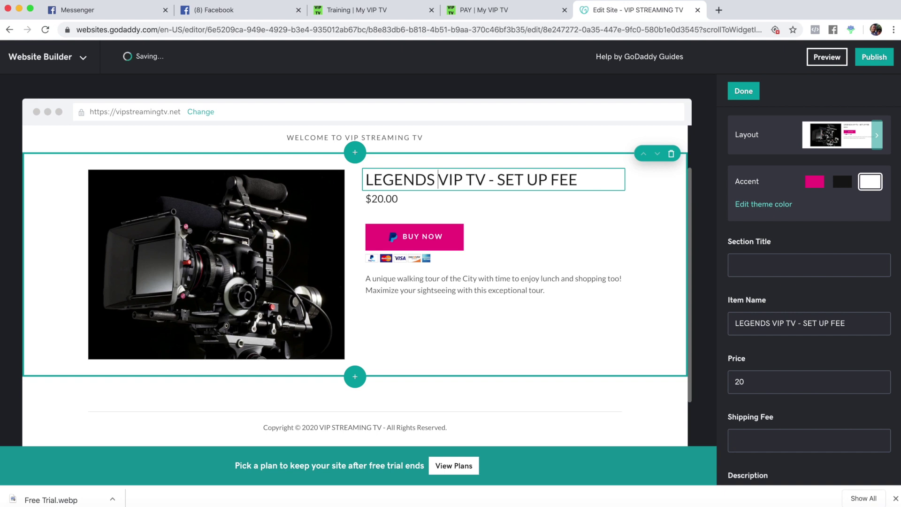
- Set the PayPal item's price to 147
drag(399, 201, 361, 197)
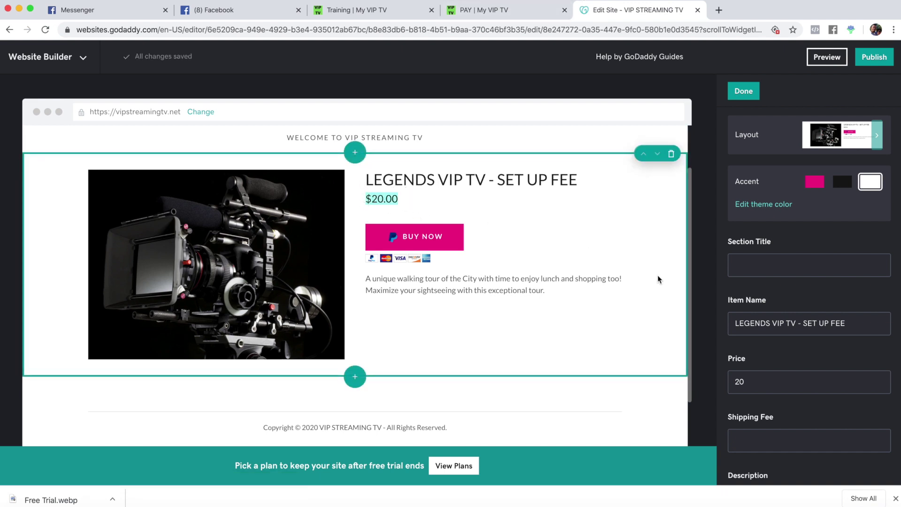
double_click(737, 381)
text(147)
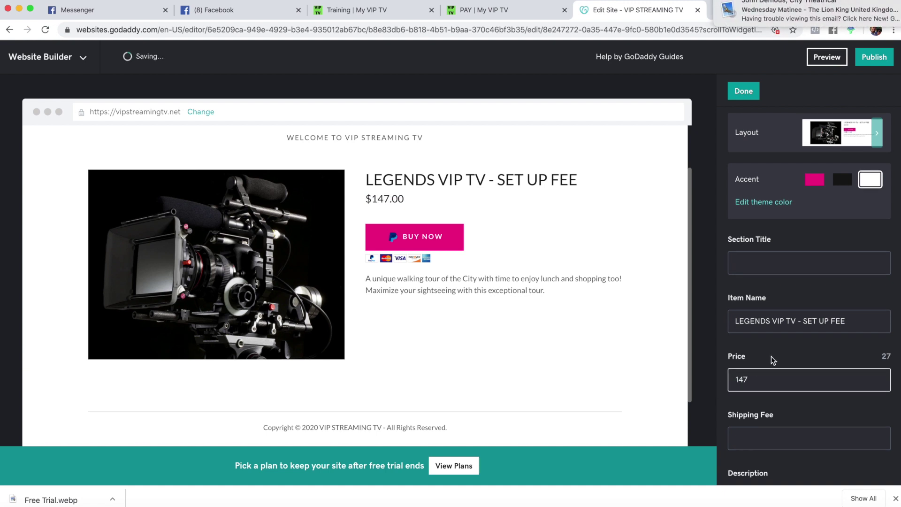
scroll(771, 356, down, 2)
key(Tab)
- Replace the item description with the reference page's "After your 1st 30 days your package will be $19.95 per month!"
scroll(782, 389, down, 3)
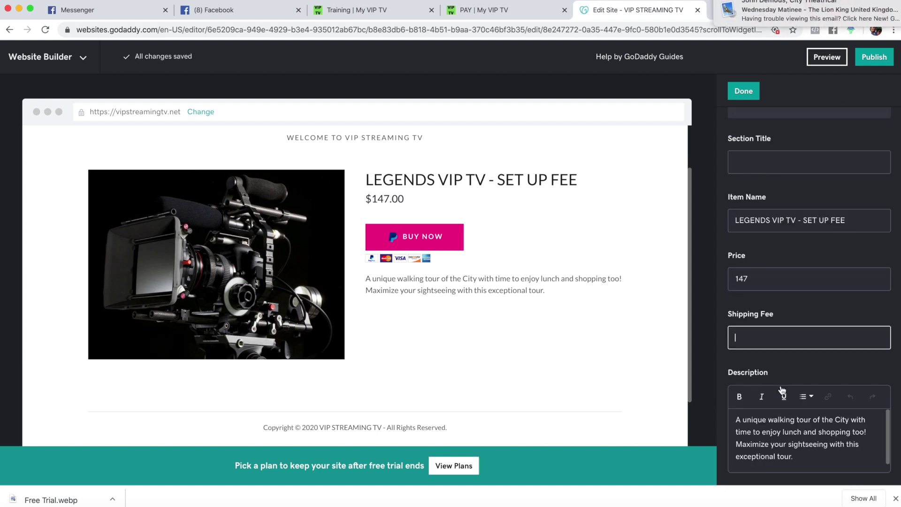
click(475, 14)
drag(460, 355, 761, 366)
key(ctrl+c)
click(612, 10)
click(793, 458)
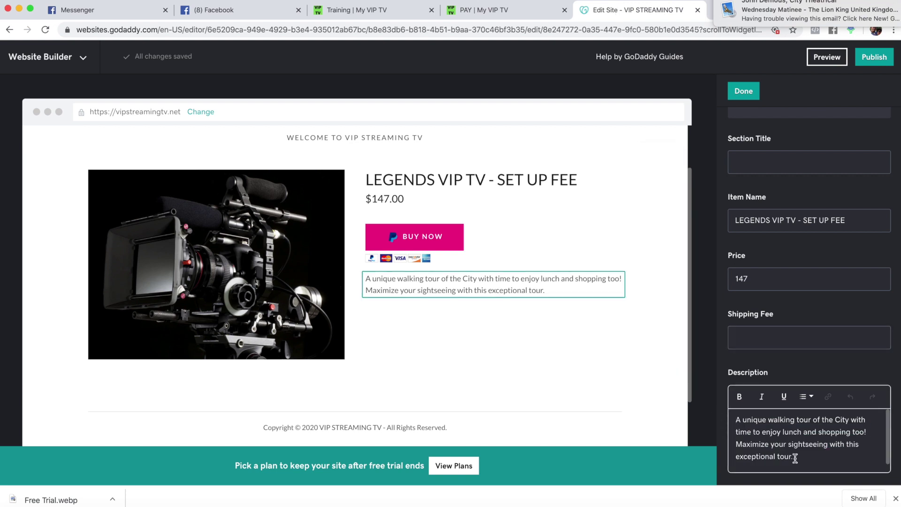
drag(792, 458, 724, 421)
key(ctrl+v)
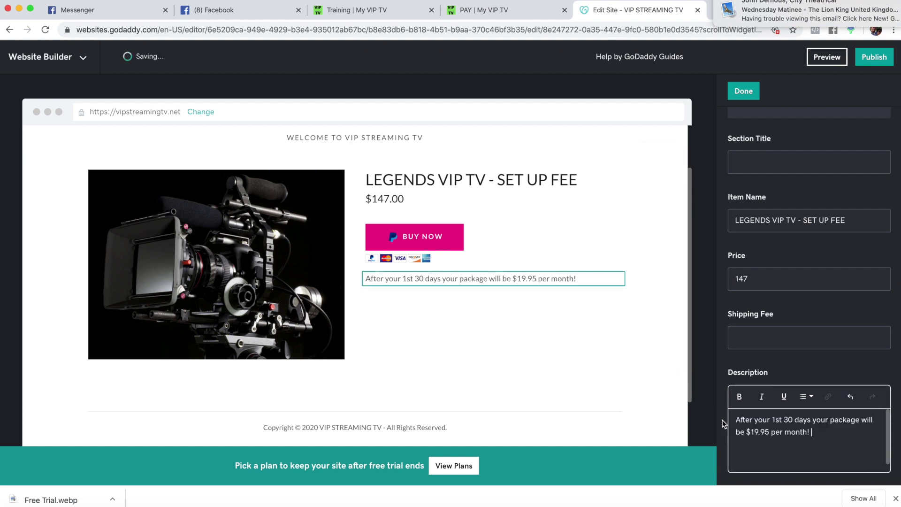
- Replace the PayPal email address behind the Buy Now button with the account's payment email
scroll(539, 363, up, 2)
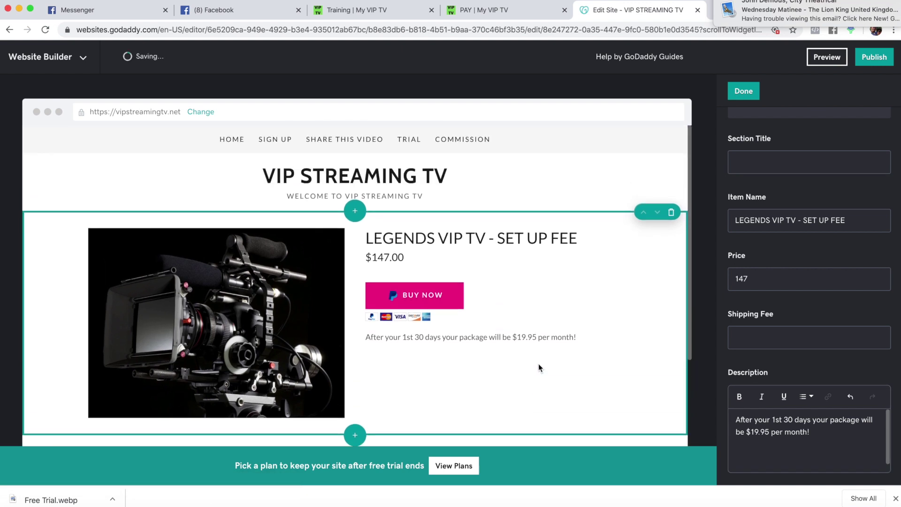
scroll(766, 324, up, 3)
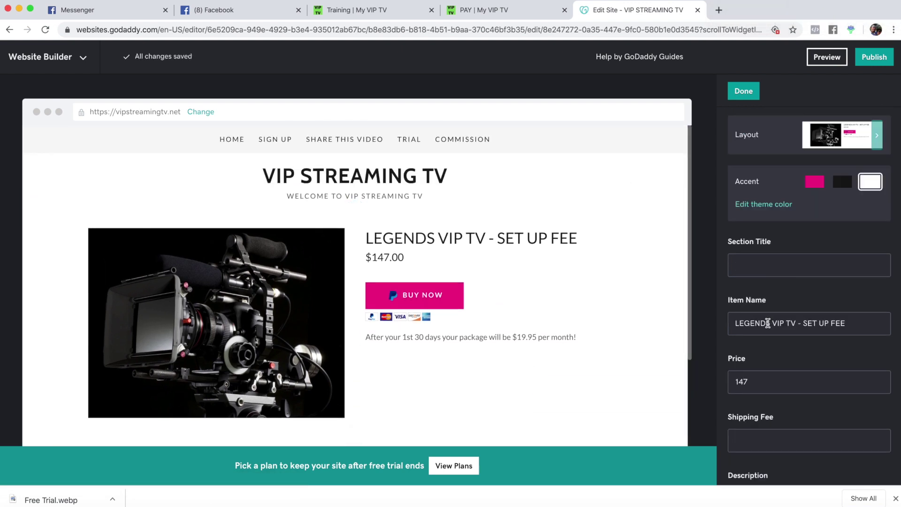
click(446, 300)
drag(835, 227, 690, 227)
key(BackSpace)
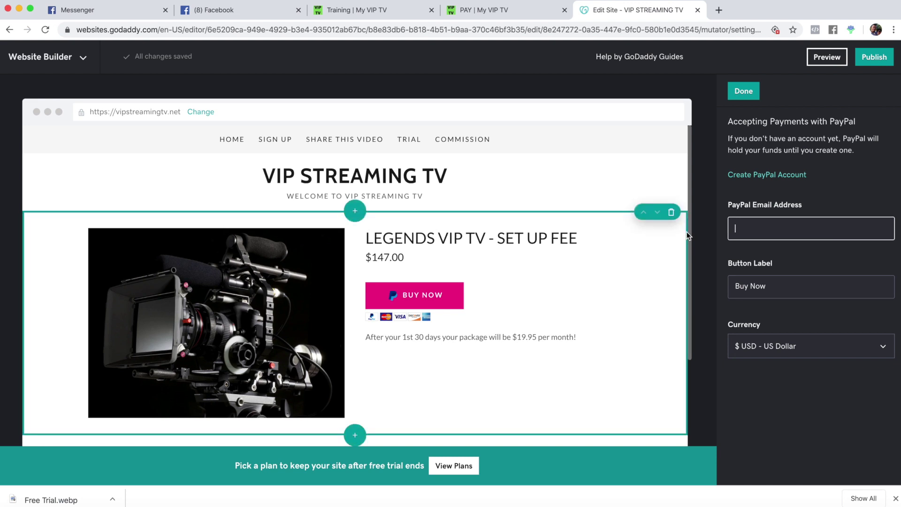
key(super+v)
click(834, 216)
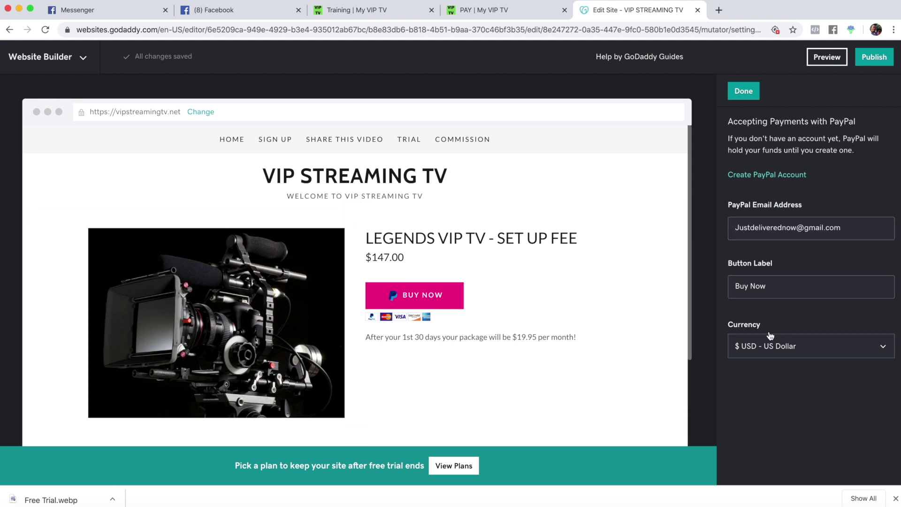
click(506, 11)
click(612, 10)
click(742, 92)
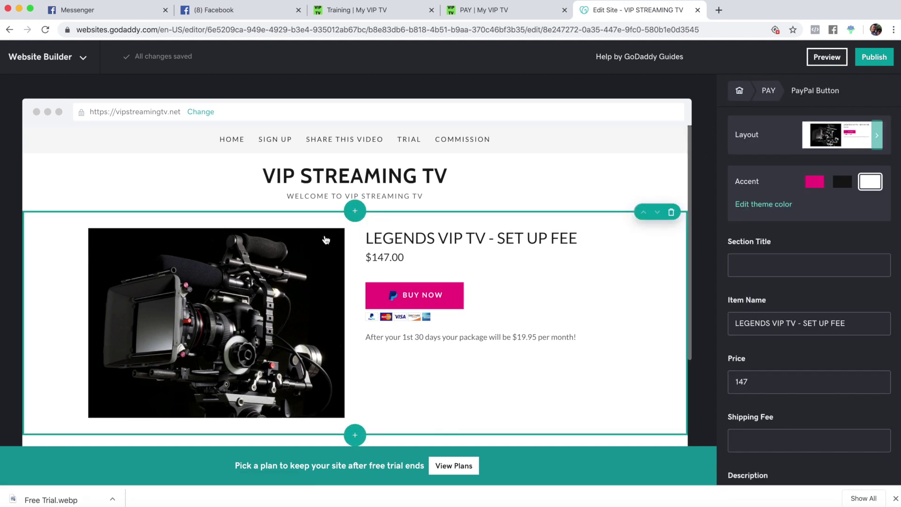
- Check the form on the reference pay page and duplicate the FREE TRIAL form section on the TRIAL page
click(514, 11)
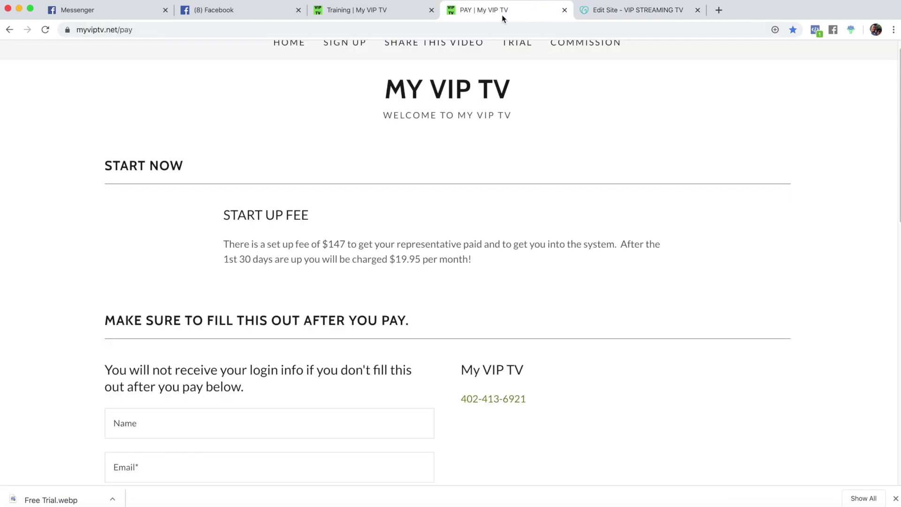
click(613, 14)
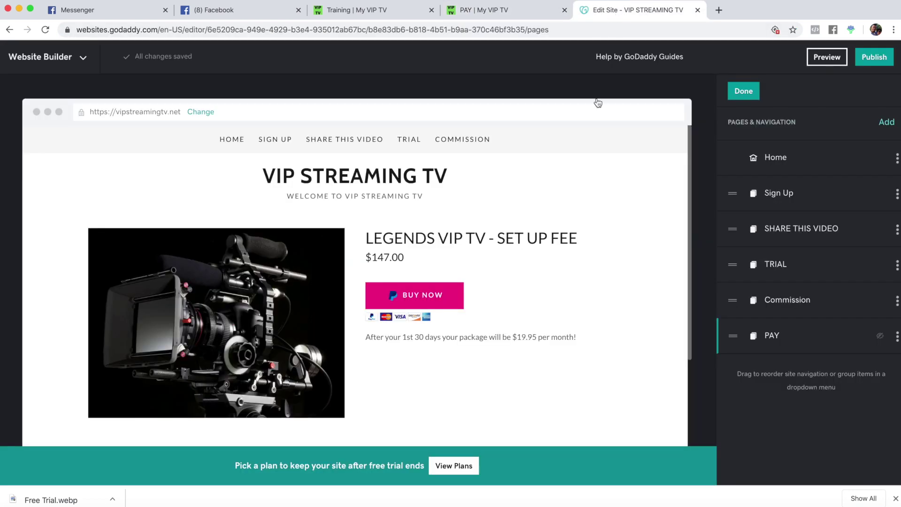
click(739, 91)
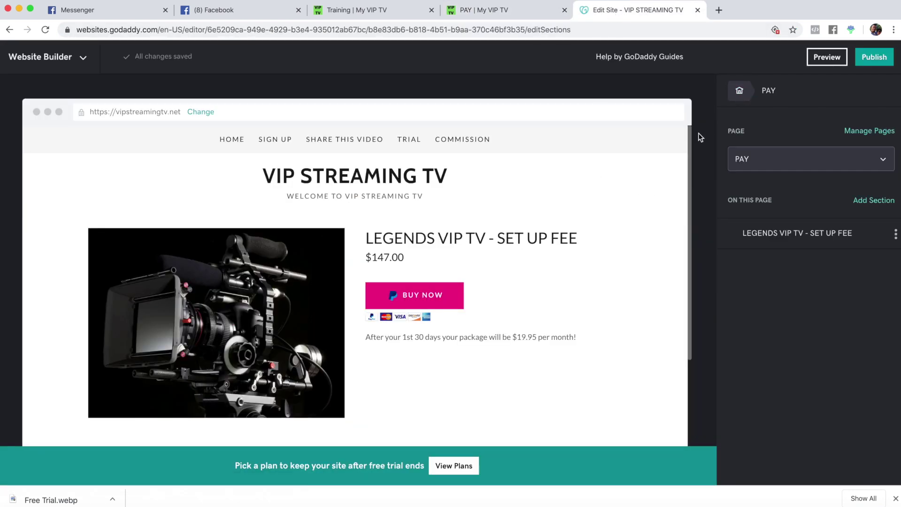
click(399, 140)
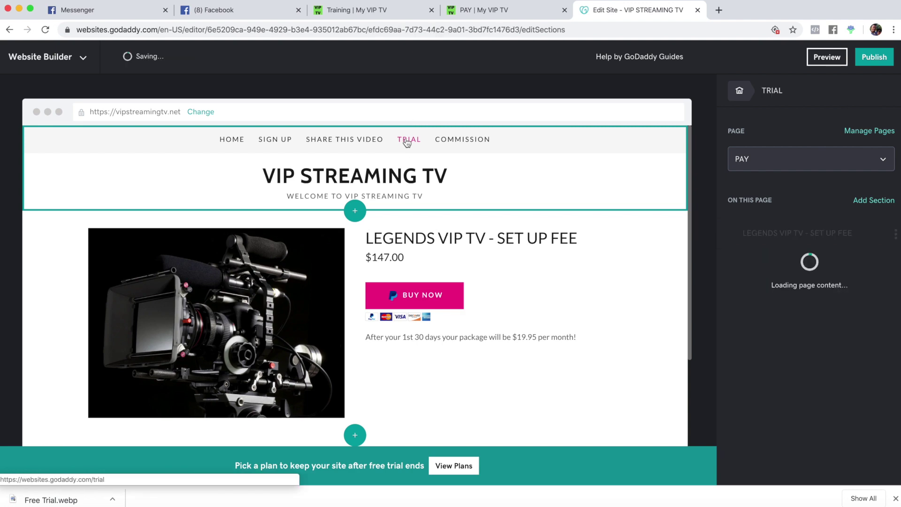
scroll(402, 206, down, 2)
scroll(401, 206, down, 5)
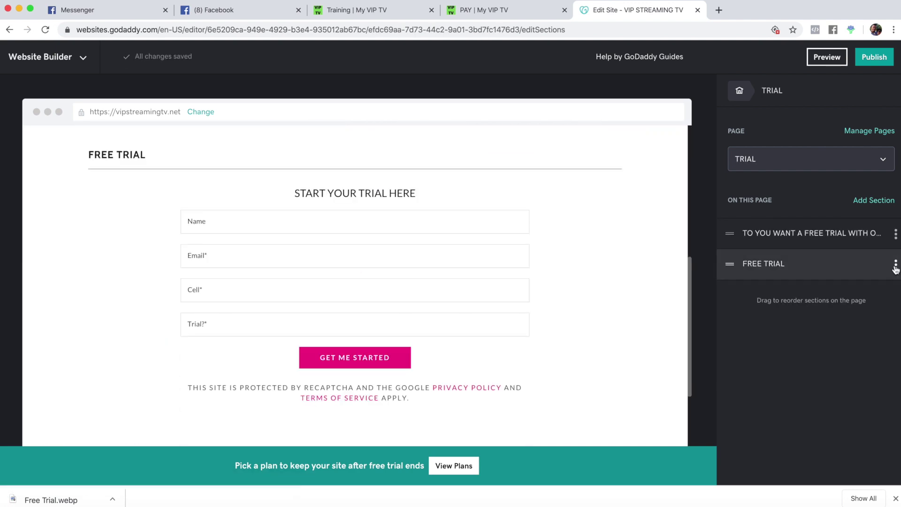
click(895, 263)
click(865, 332)
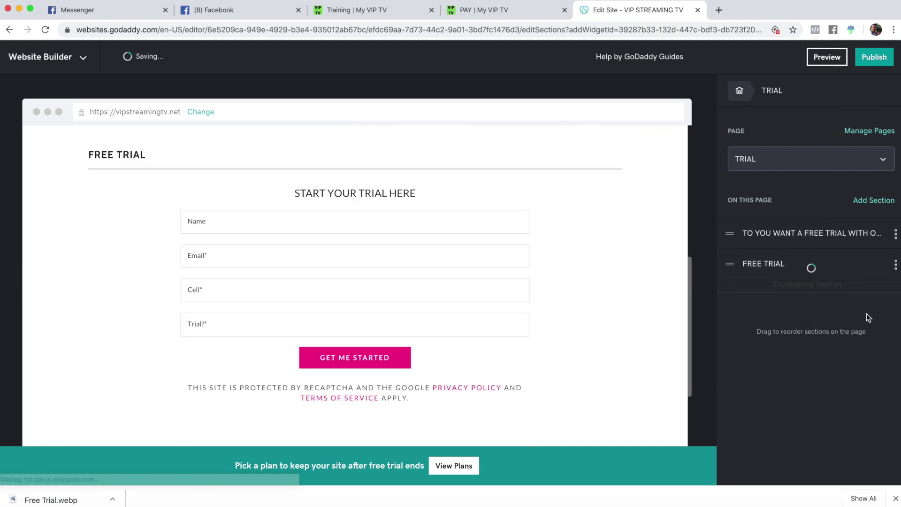
- Move one of the two FREE TRIAL sections to the PAY page
click(895, 263)
click(860, 306)
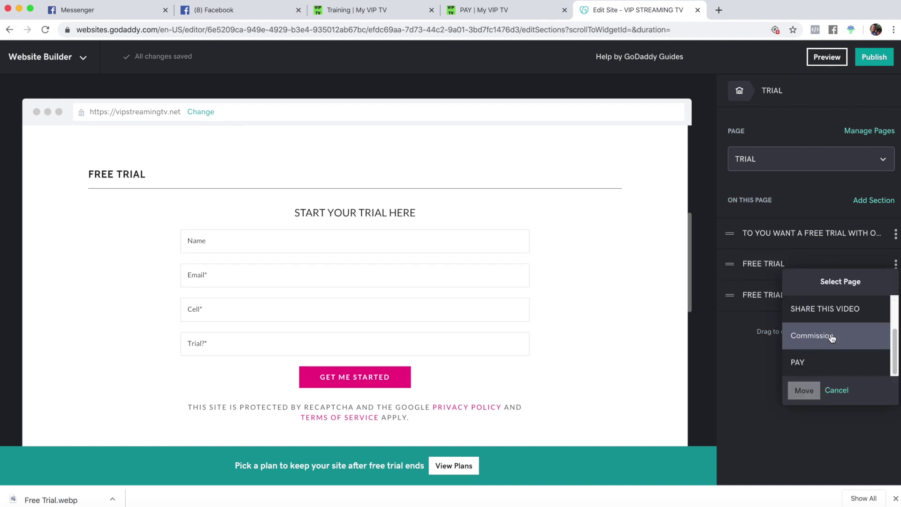
click(813, 364)
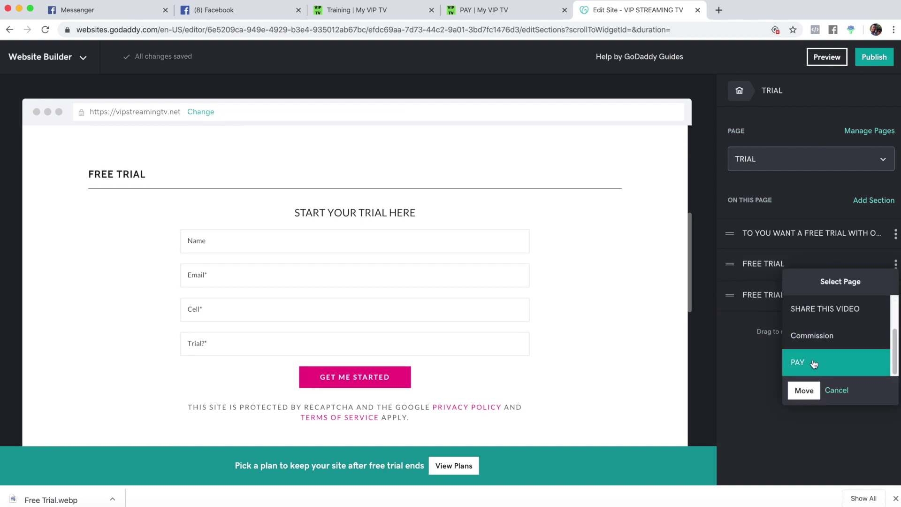
click(804, 390)
- Duplicate the "Directions on getting over 2400 channels of streaming live" section on the Home page
scroll(241, 178, up, 5)
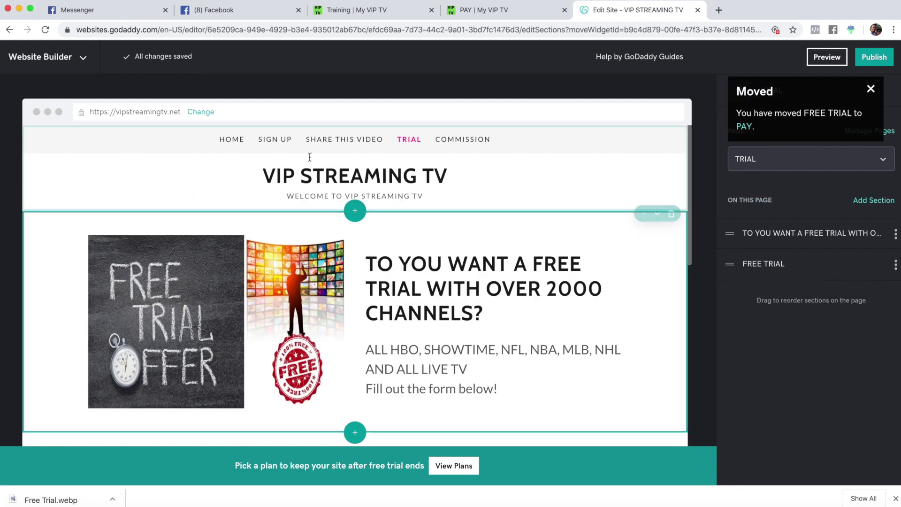
click(231, 139)
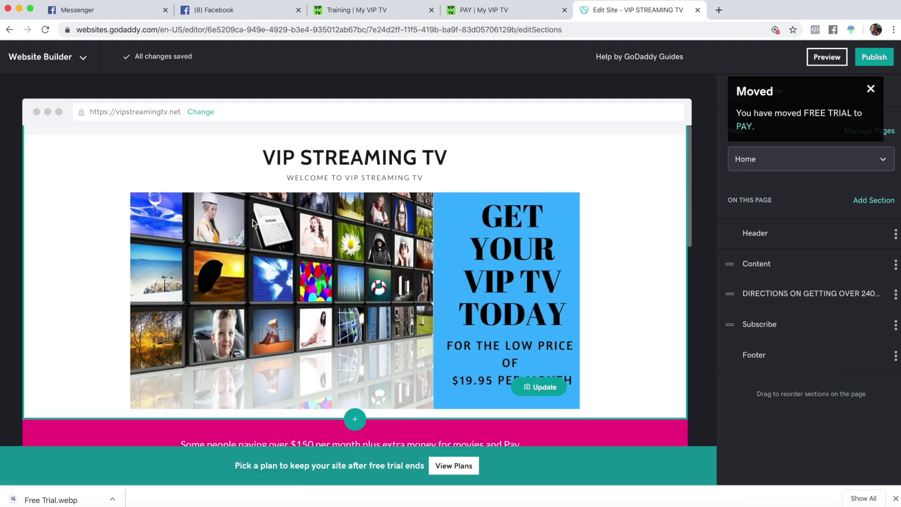
scroll(253, 219, down, 8)
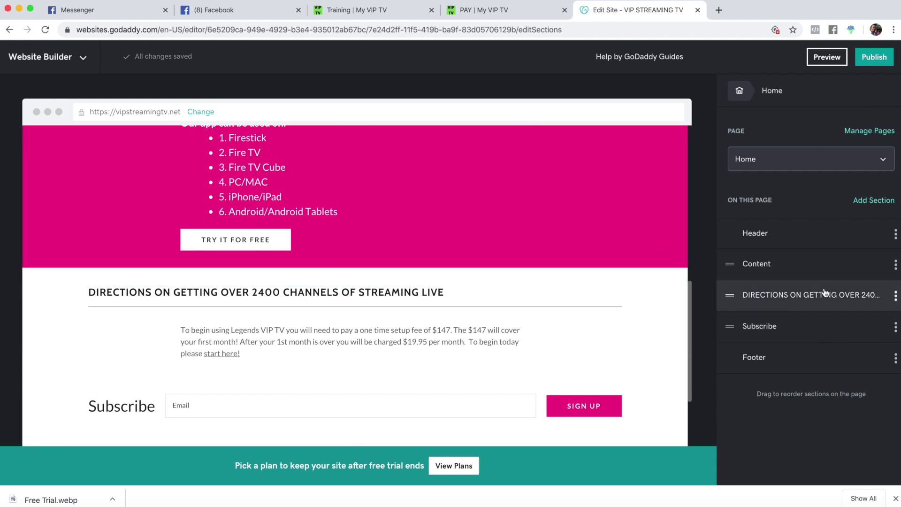
click(896, 296)
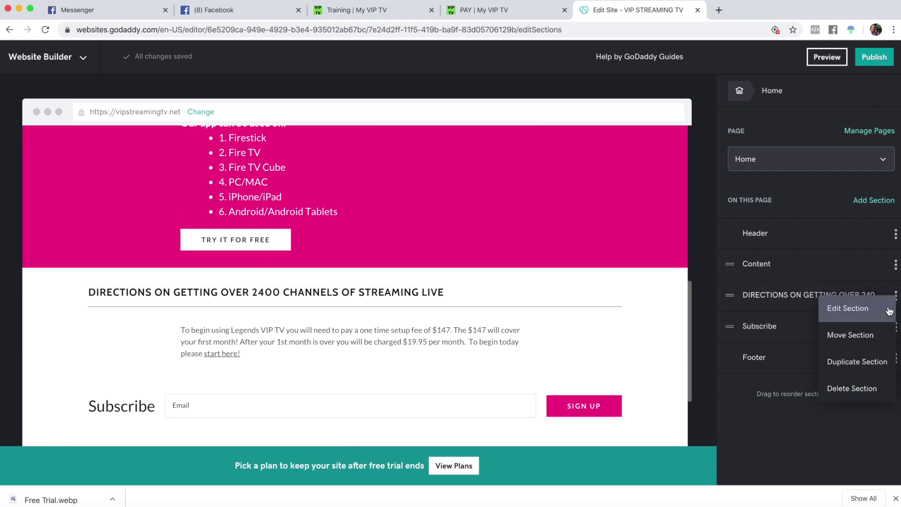
click(868, 362)
- Move the duplicated directions section from the Home page to the PAY page
click(895, 325)
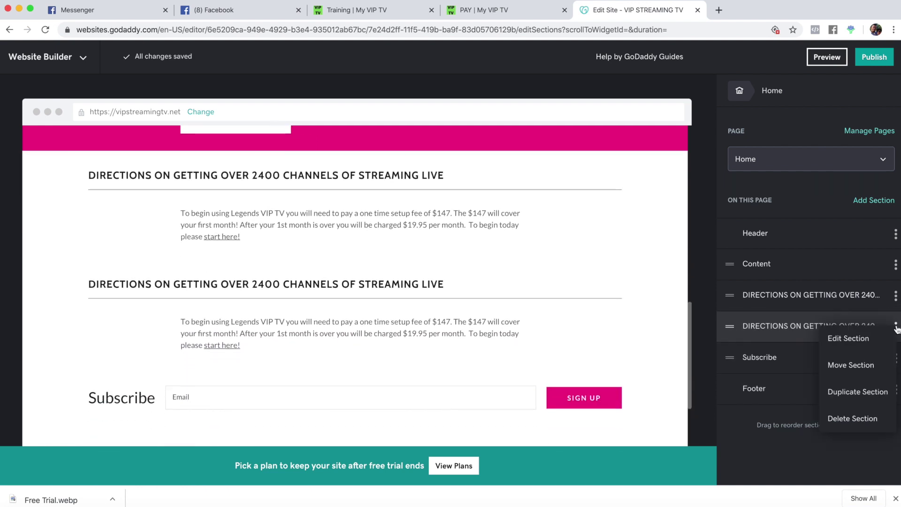
click(867, 365)
click(839, 418)
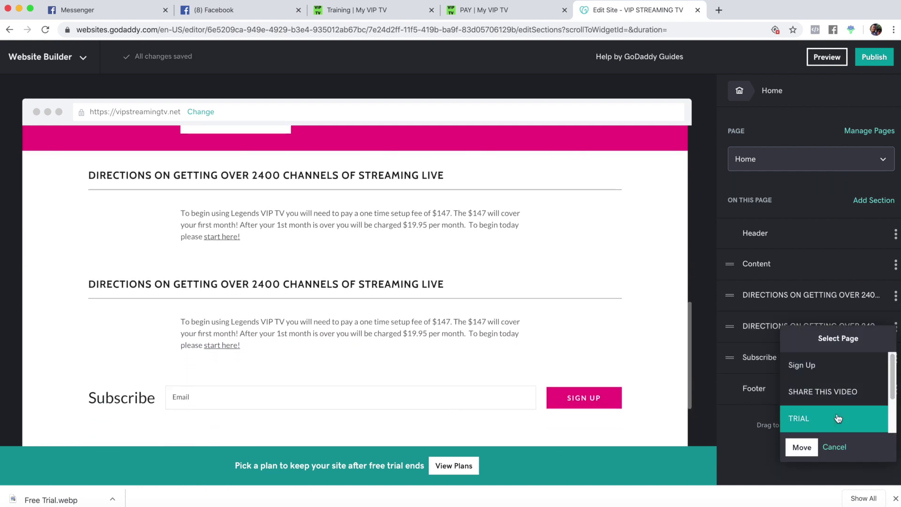
scroll(849, 413, down, 2)
click(821, 421)
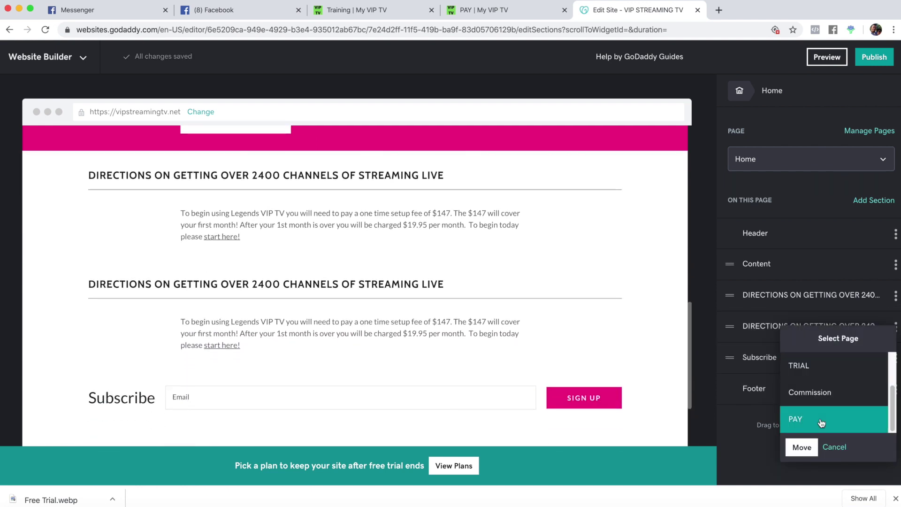
click(811, 447)
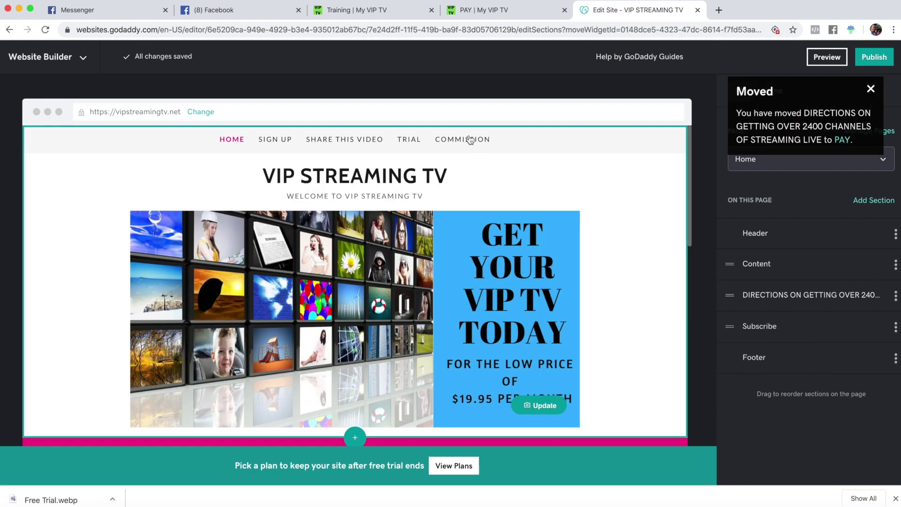
click(870, 89)
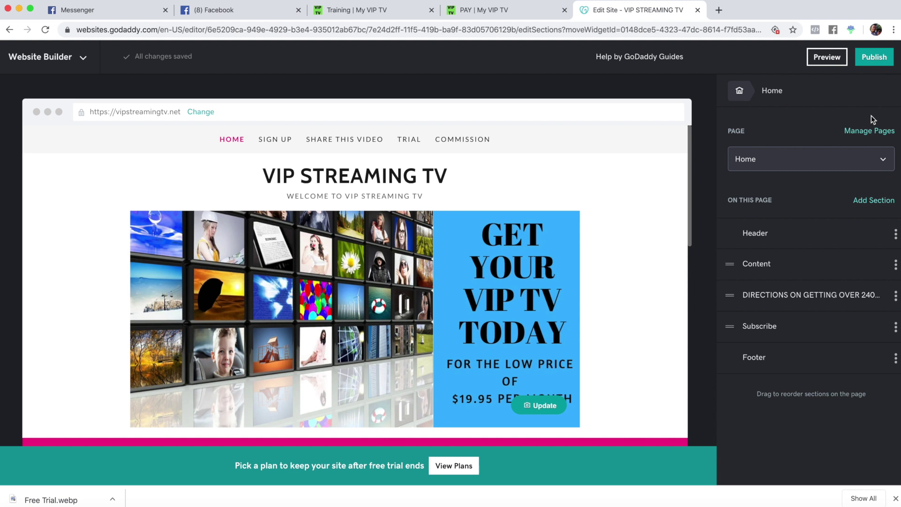
- Open the PAY page and review its set-up fee, FREE TRIAL form and directions sections
click(871, 131)
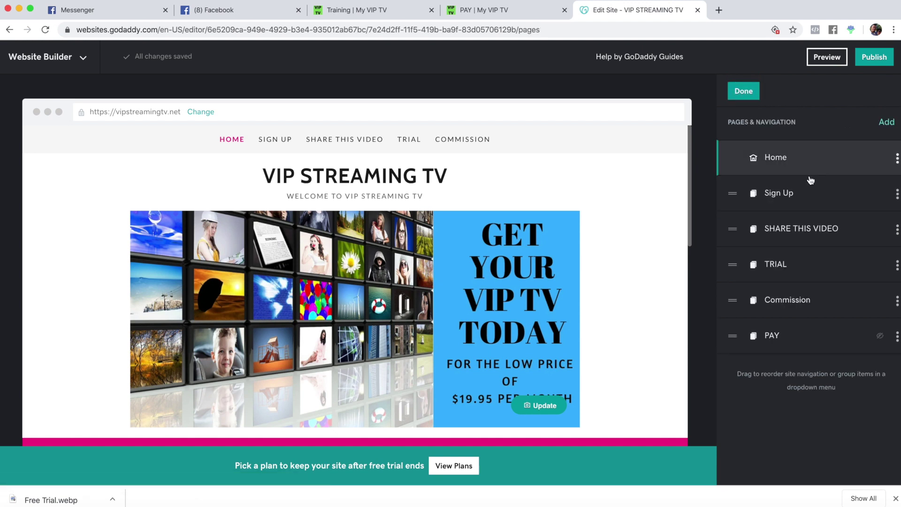
click(765, 336)
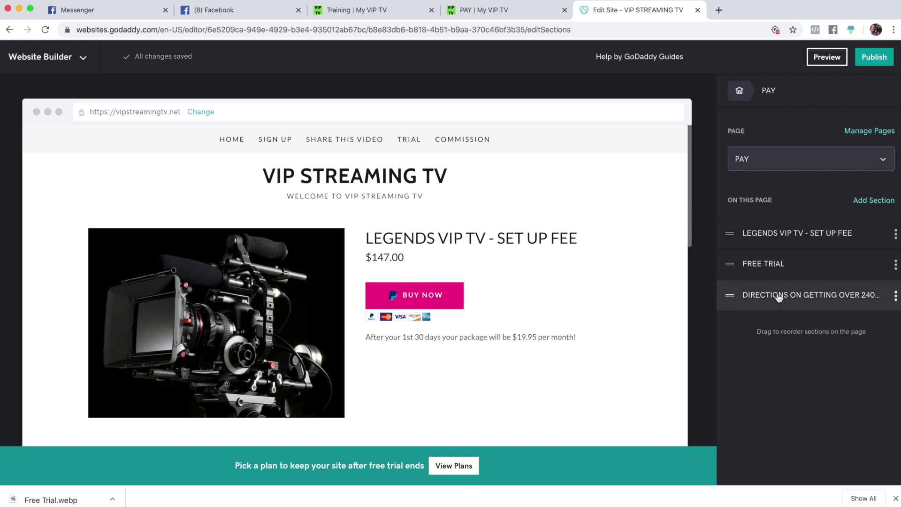
scroll(462, 239, down, 10)
scroll(463, 239, up, 5)
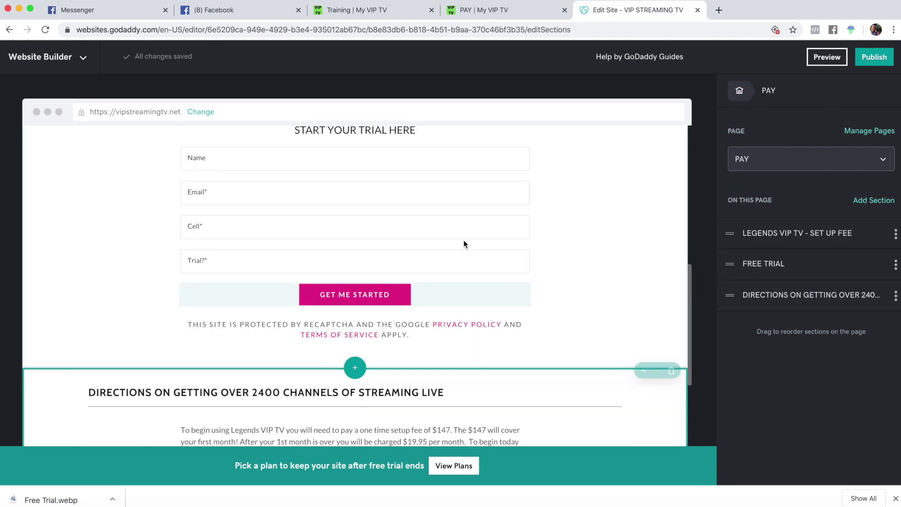
- Reorder the PAY page sections so the directions come first, FREE TRIAL second and the set-up fee last
scroll(462, 243, down, 2)
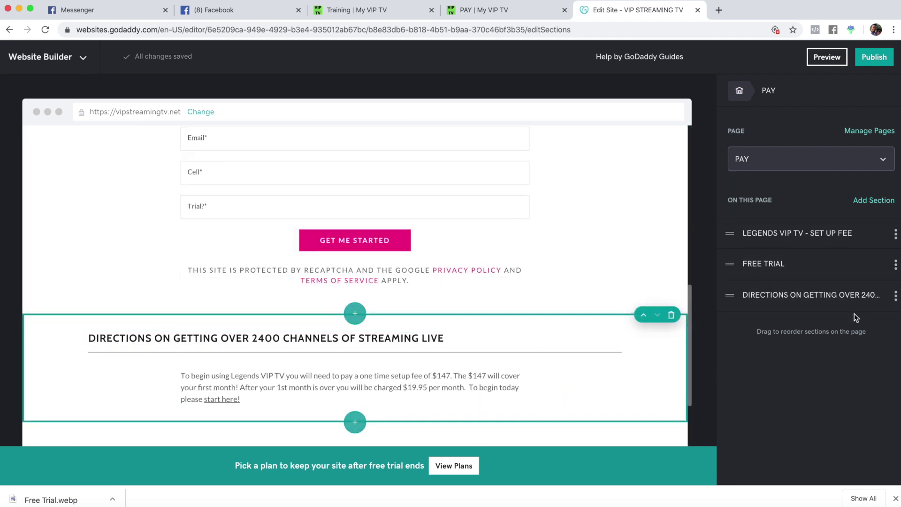
drag(729, 298, 725, 232)
drag(729, 297, 727, 263)
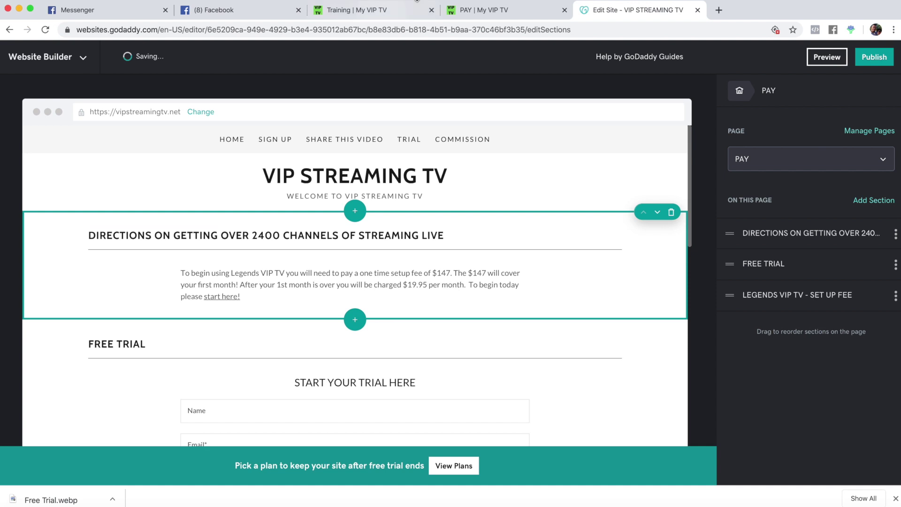
- Check the START NOW heading on the reference My VIP TV PAY page and return to the site editor
click(483, 10)
scroll(112, 159, up, 1)
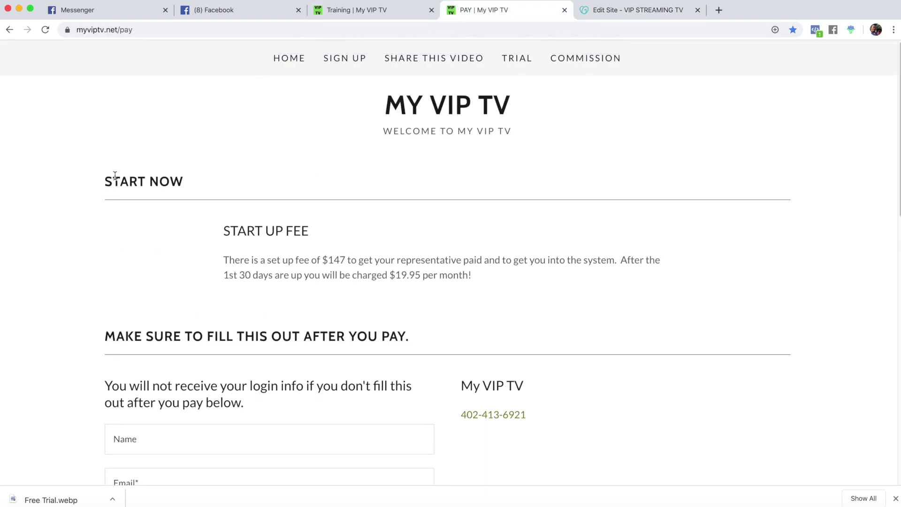
drag(104, 183, 210, 191)
click(631, 10)
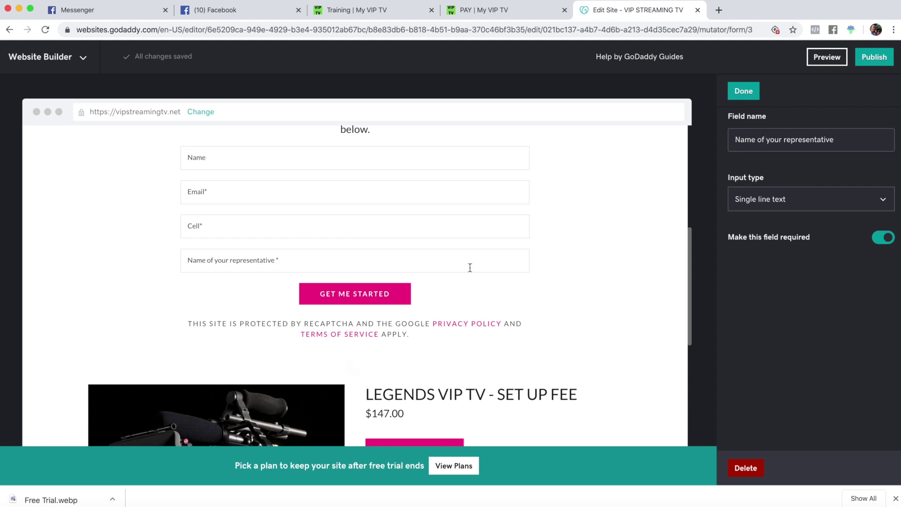
- Review the START NOW section, the fill-out form and the set-up fee section on the PAY page
scroll(151, 257, up, 3)
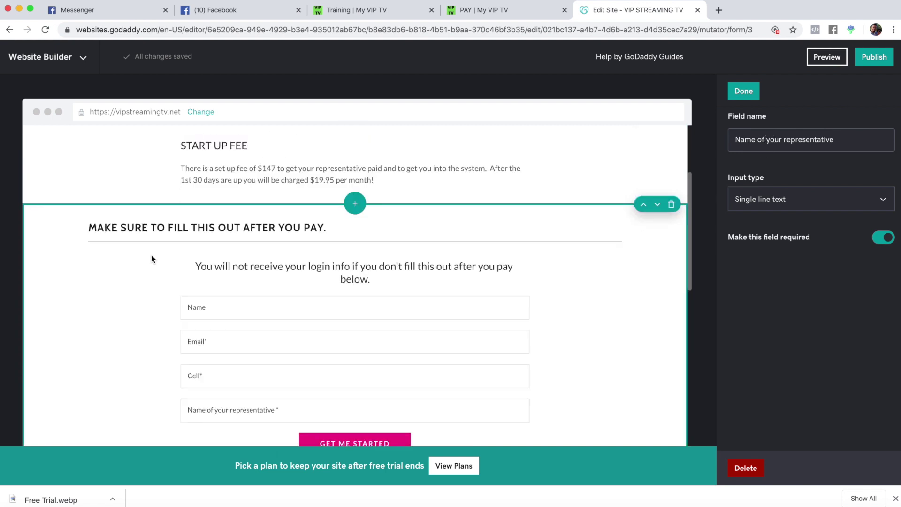
scroll(143, 245, up, 2)
scroll(144, 245, down, 4)
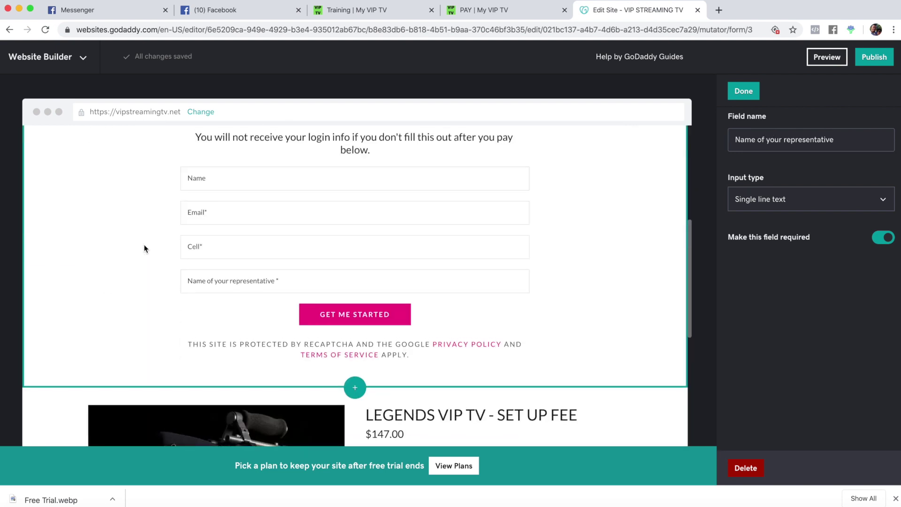
scroll(268, 299, up, 2)
scroll(270, 296, up, 4)
scroll(268, 297, down, 6)
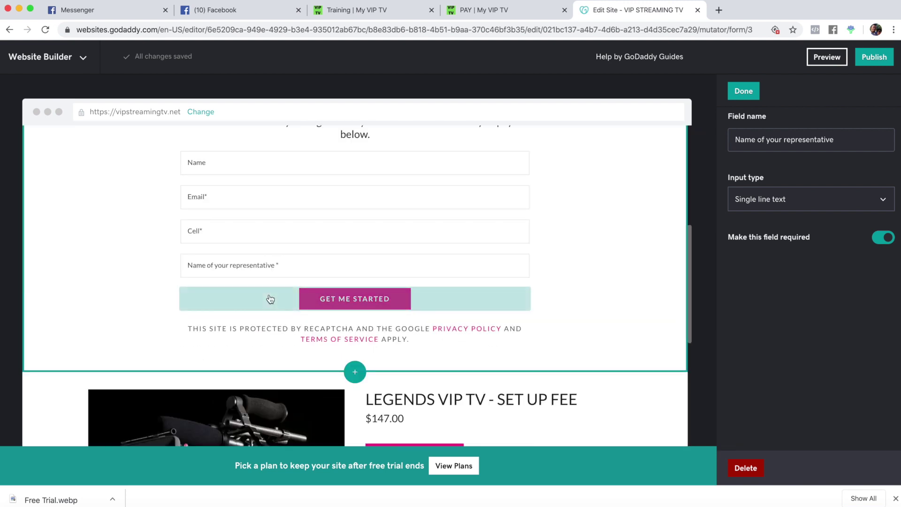
scroll(276, 269, up, 3)
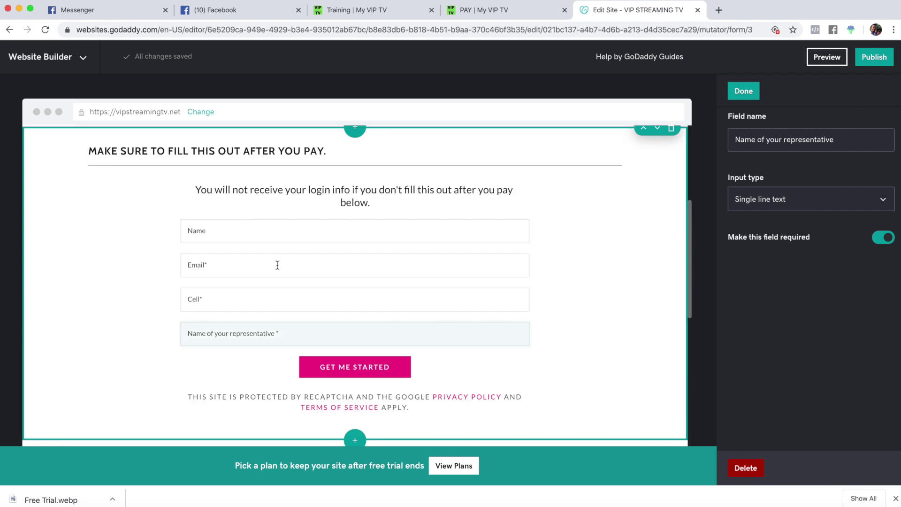
scroll(277, 265, down, 12)
scroll(280, 300, up, 12)
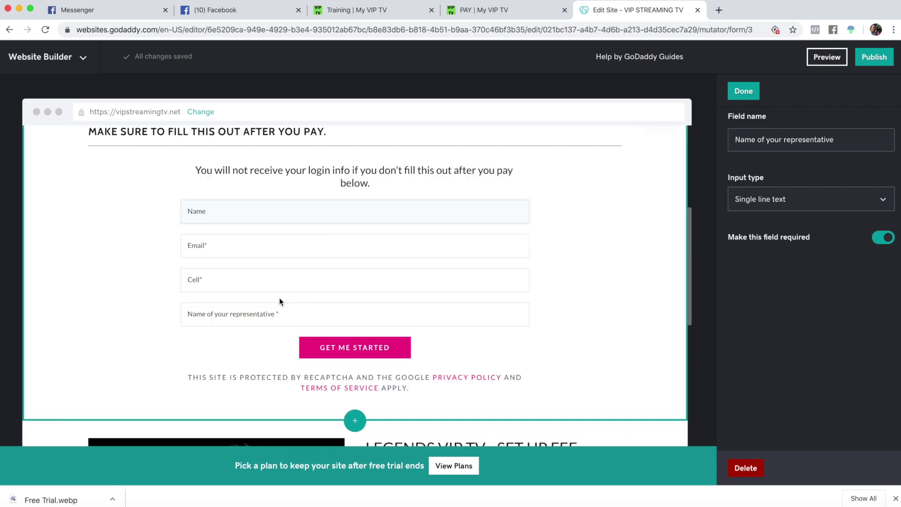
- Replace the camera photo in the LEGENDS VIP TV - SET UP FEE section with the uploaded GET YOUR VIP TV TODAY image
scroll(280, 301, down, 6)
click(338, 281)
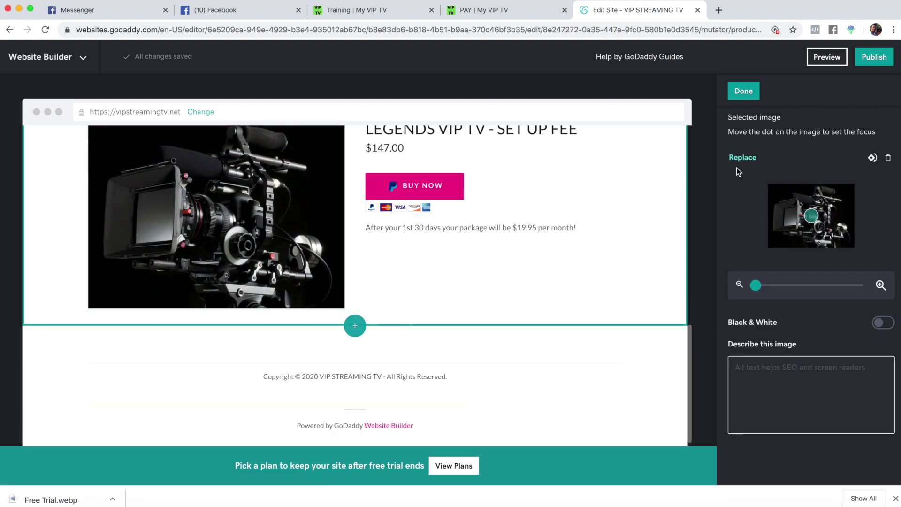
click(742, 158)
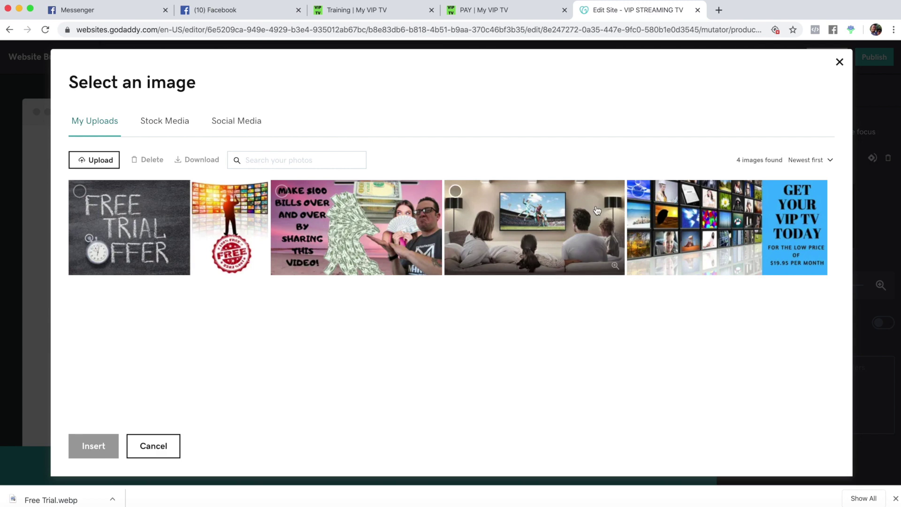
click(694, 225)
click(111, 451)
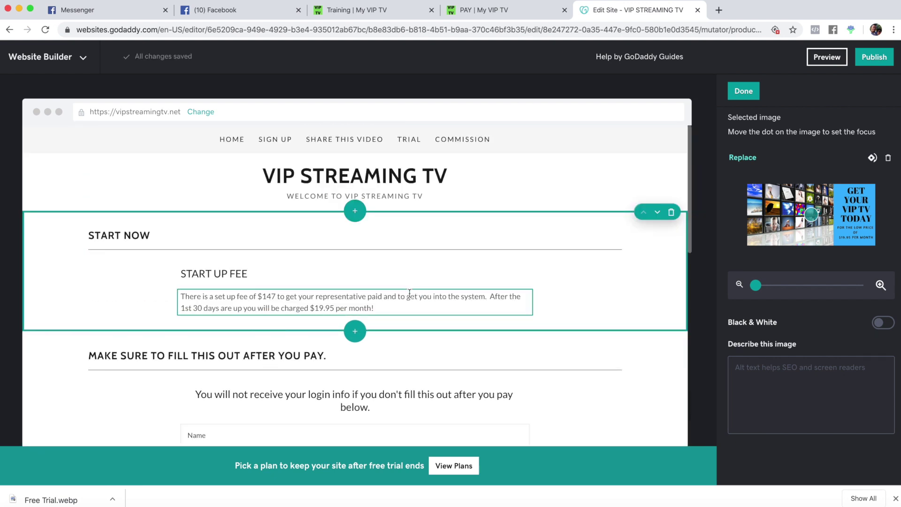
- Link the Home page's TRY IT FOR FREE button to the FREE TRIAL section of the TRIAL page
click(239, 142)
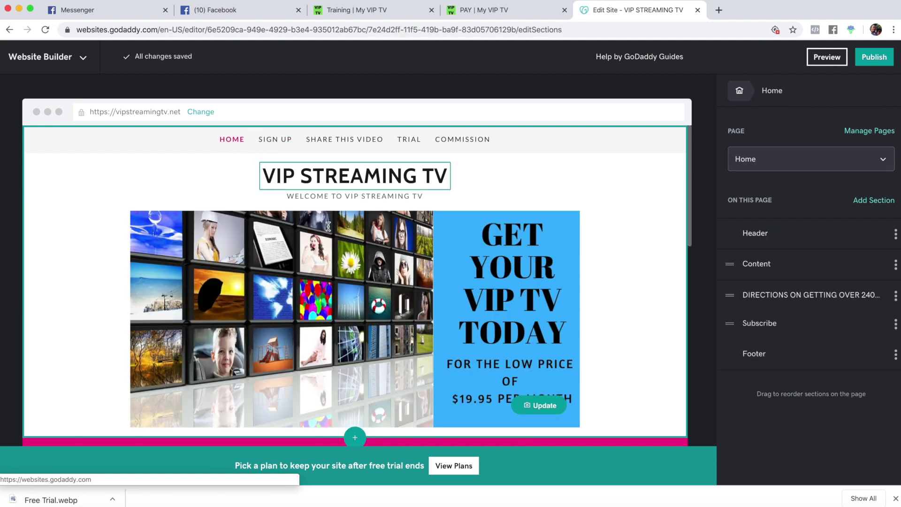
scroll(426, 277, down, 3)
scroll(427, 277, down, 5)
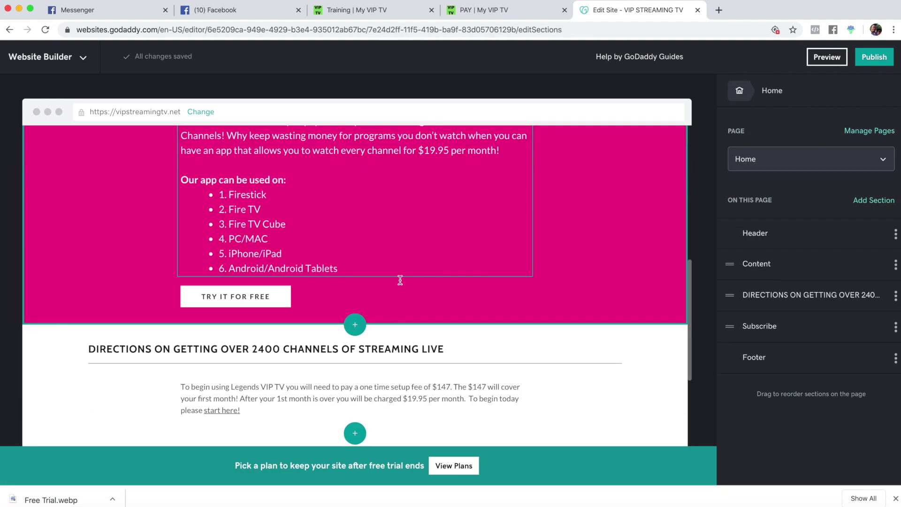
click(254, 307)
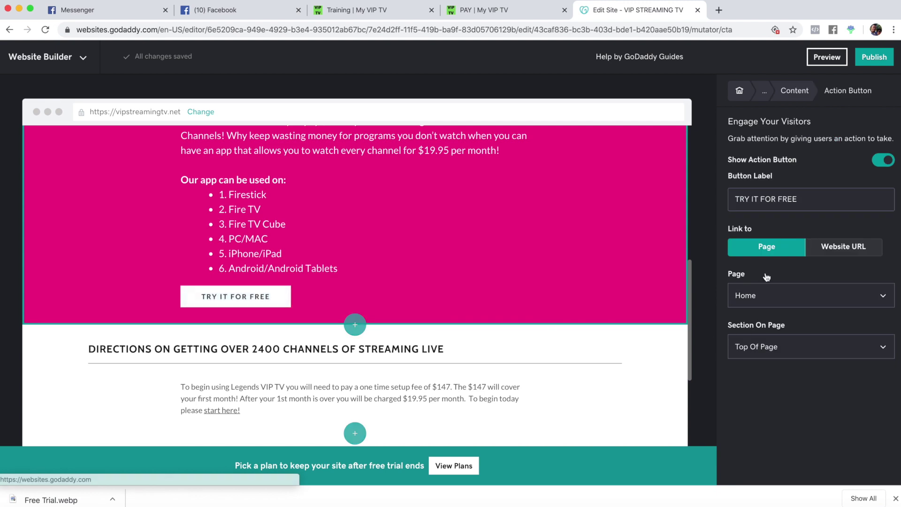
click(795, 297)
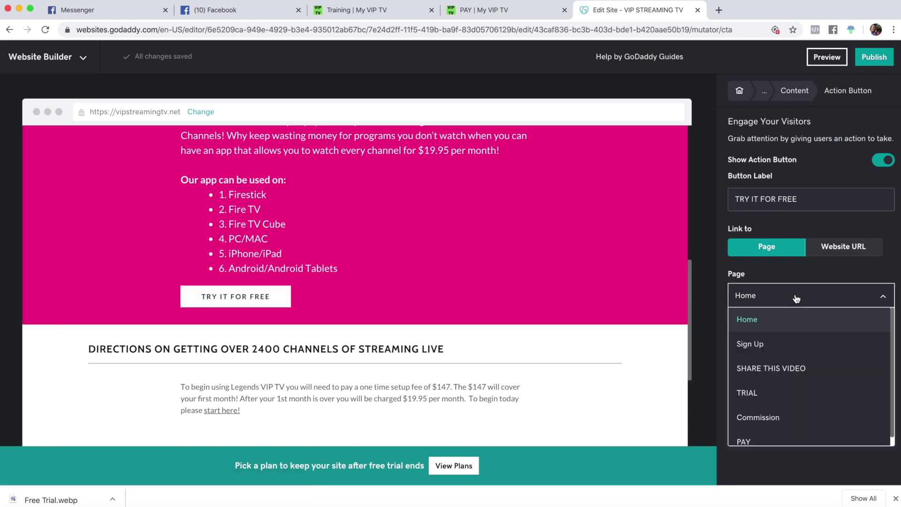
click(771, 391)
click(775, 355)
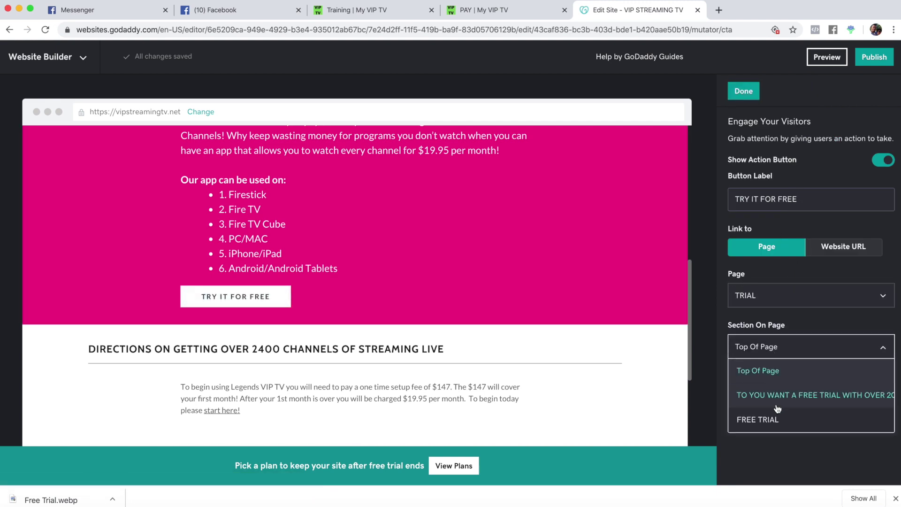
click(775, 421)
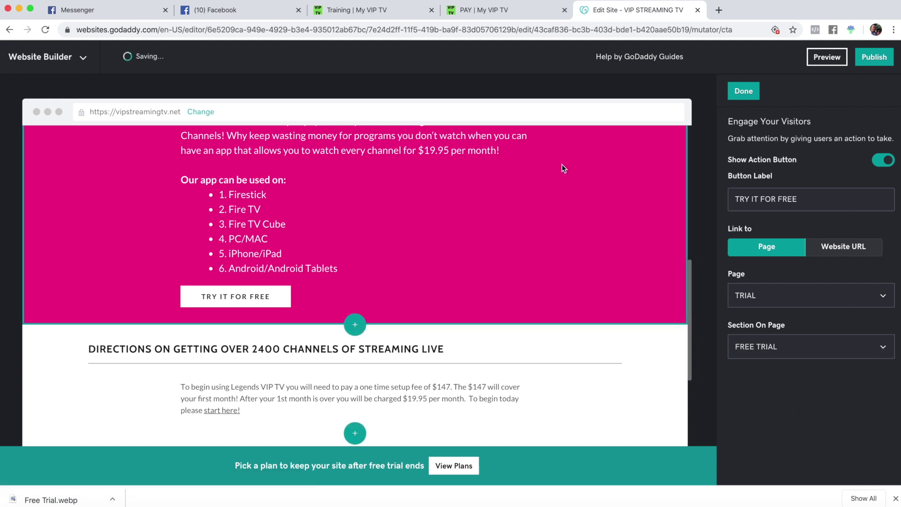
- Link the "start here!" text in the Home page's directions section to the SIGN UP section of the Sign Up page
scroll(342, 230, down, 5)
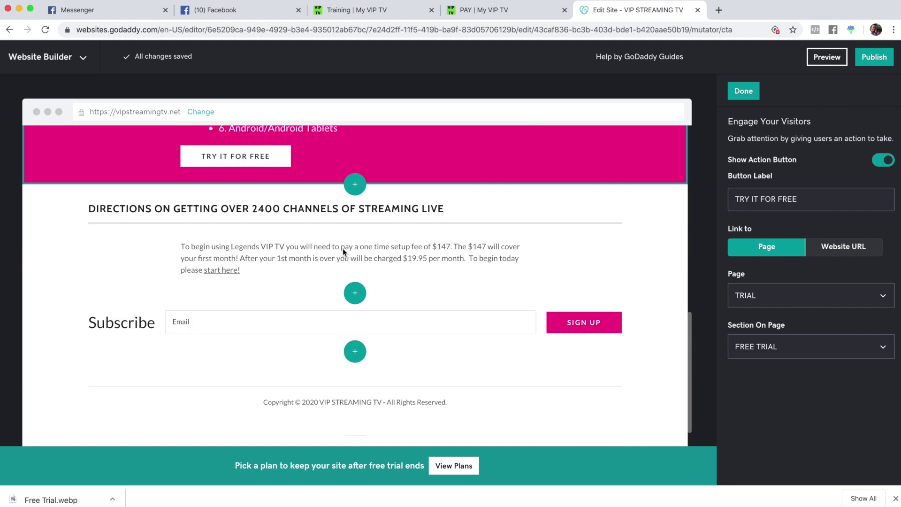
click(247, 235)
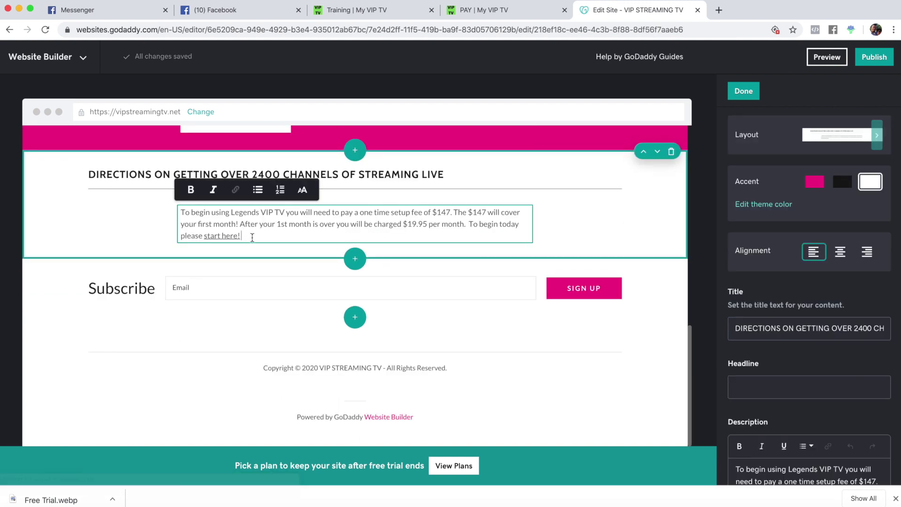
scroll(811, 363, down, 5)
drag(757, 320, 736, 324)
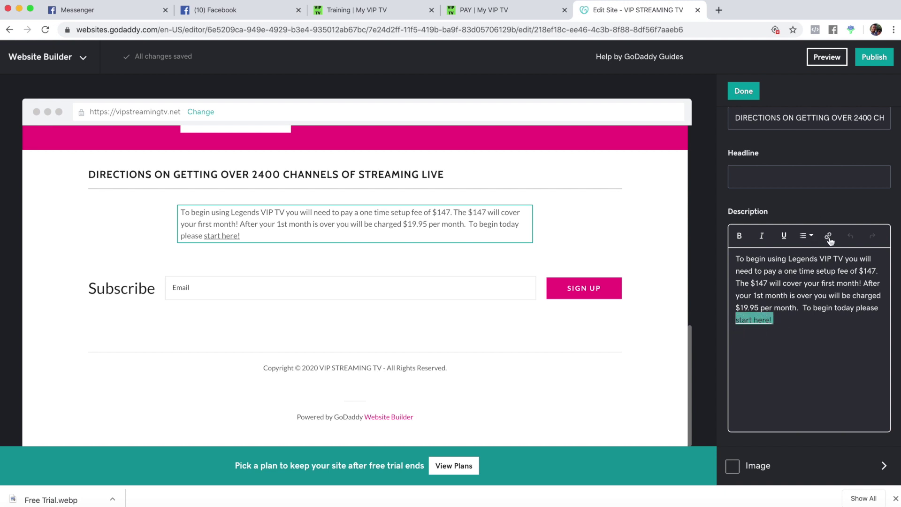
click(828, 237)
click(625, 313)
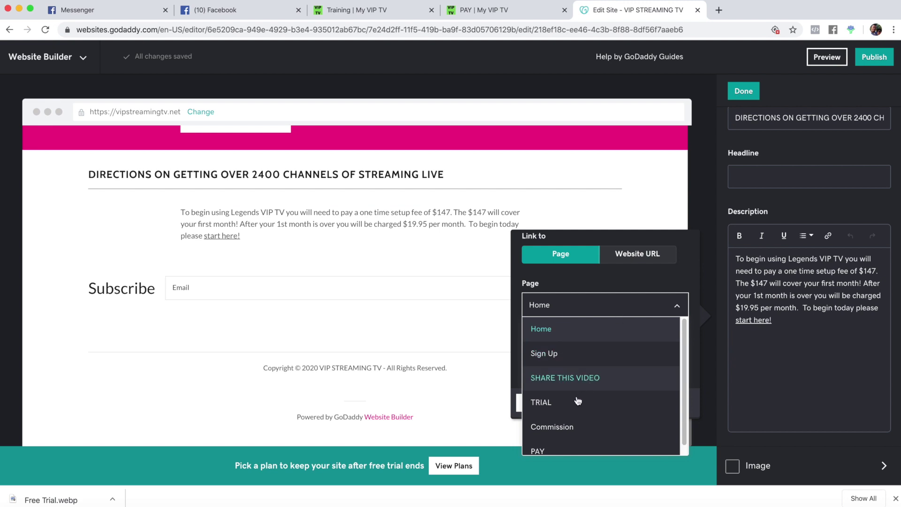
click(544, 354)
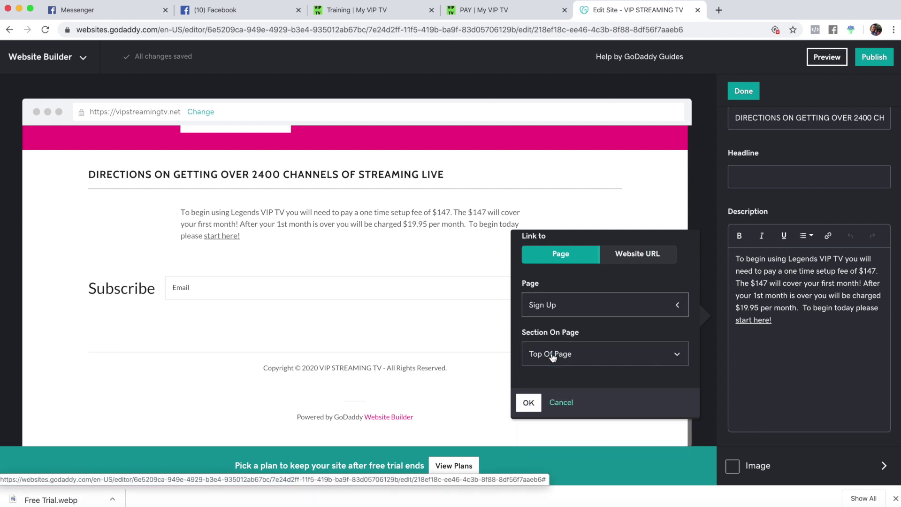
click(608, 358)
click(564, 425)
click(528, 402)
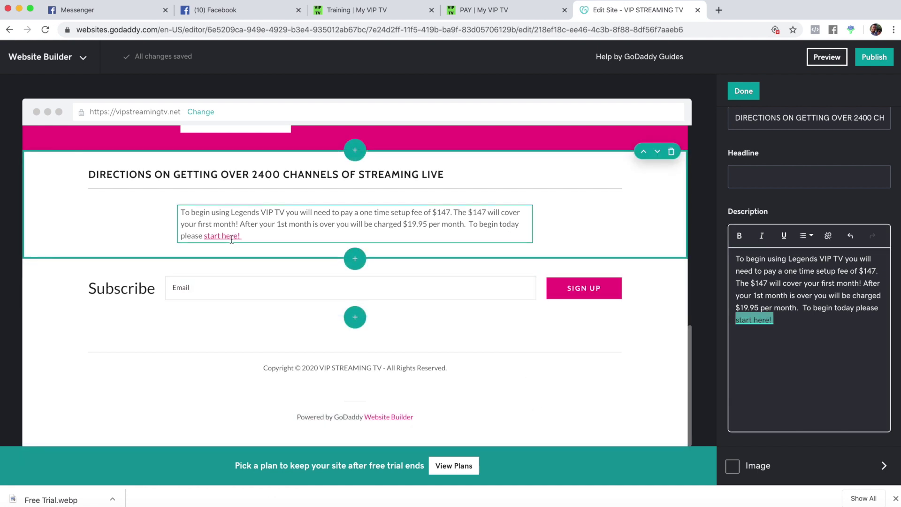
- Open the Sign Up page and review its introduction and sign-up form sections
scroll(269, 263, up, 15)
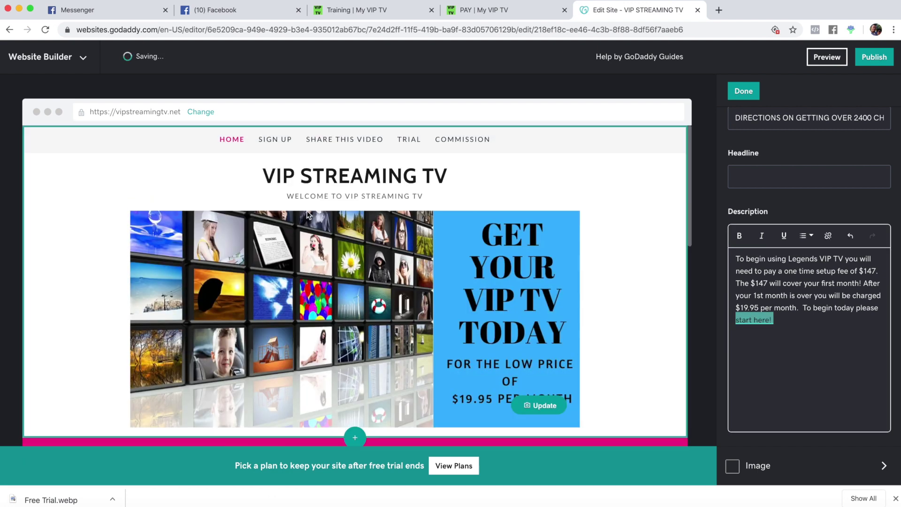
click(275, 139)
scroll(305, 230, down, 6)
scroll(305, 230, up, 4)
scroll(305, 230, down, 2)
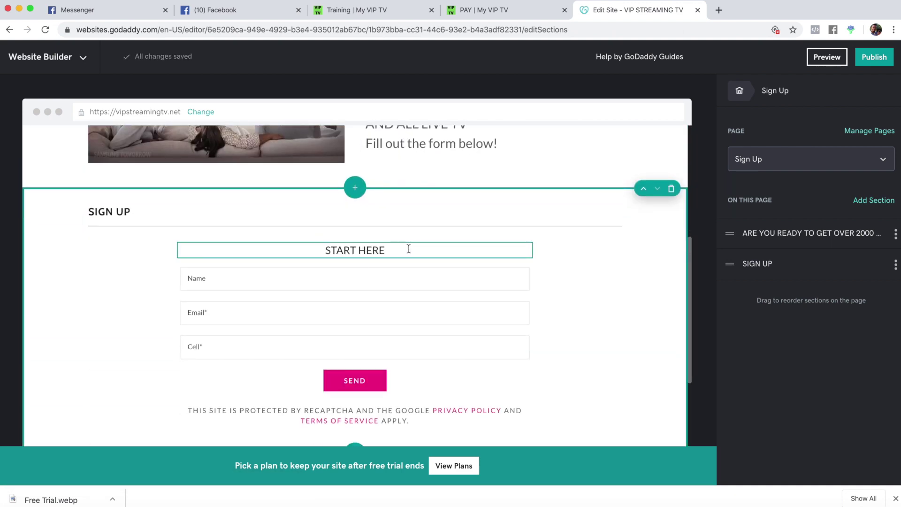
scroll(407, 253, down, 3)
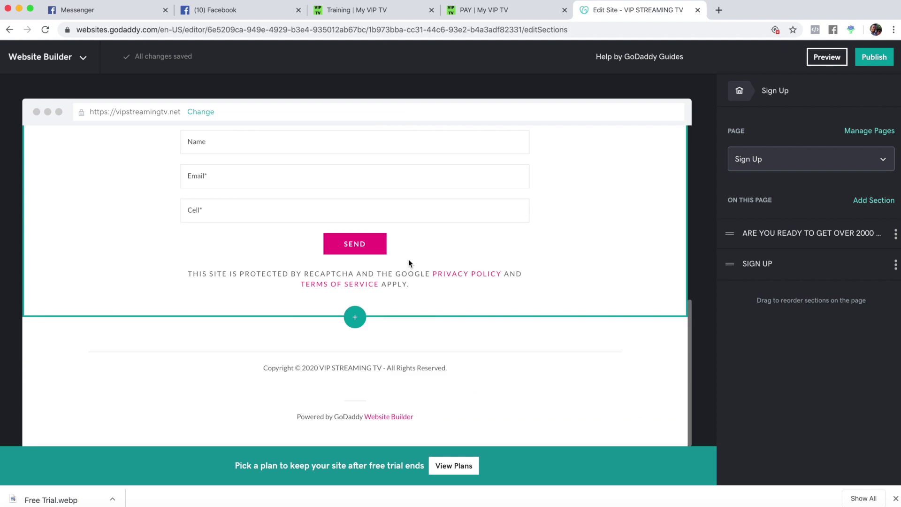
scroll(408, 263, up, 10)
click(322, 142)
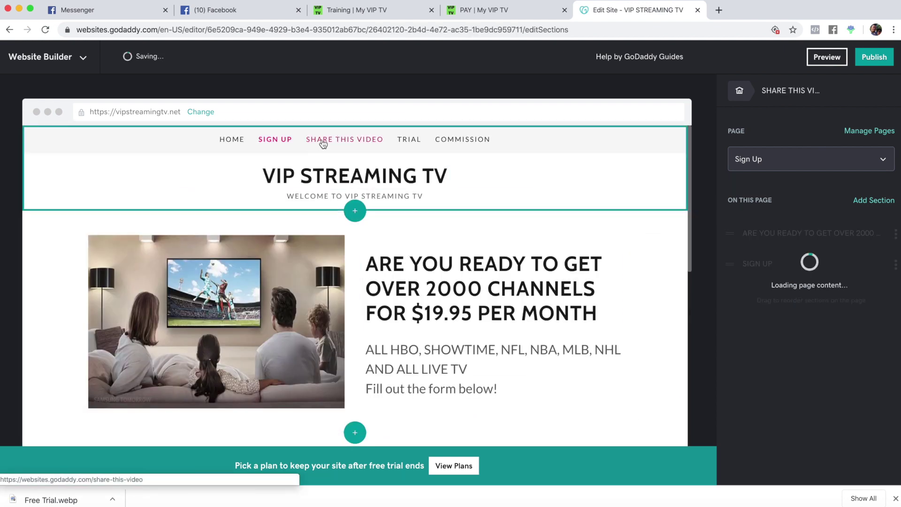
click(272, 142)
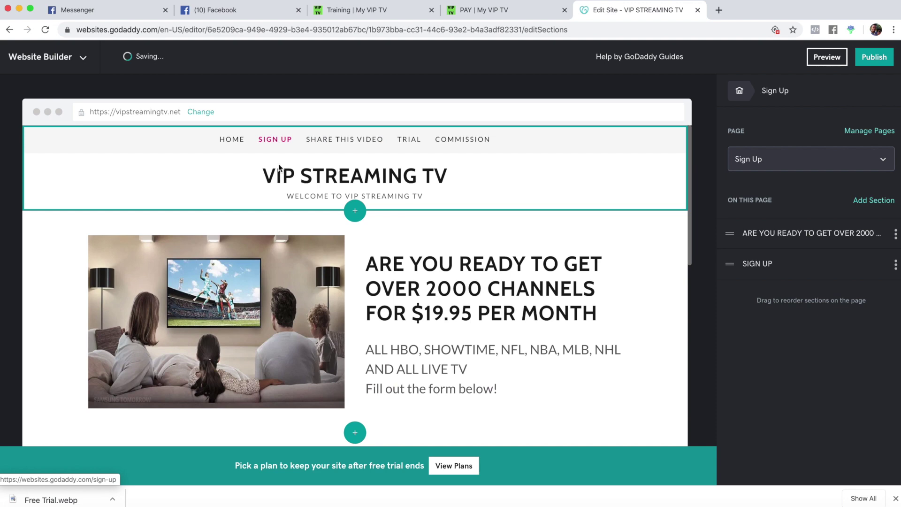
scroll(296, 216, down, 8)
scroll(312, 253, up, 8)
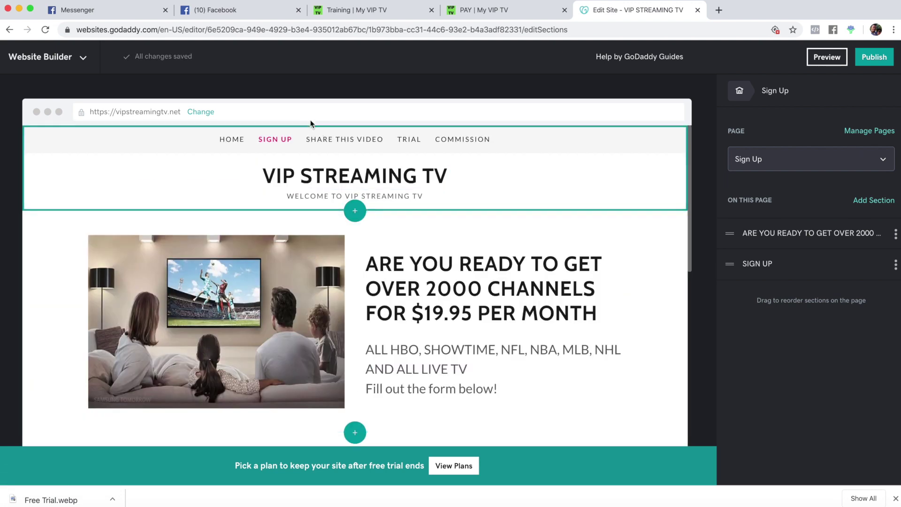
- On the SHARE THIS VIDEO page, replace the link on "CHECK OUT COMMISSIONS VIDEO!" with one to the COMMISSION section of the Commission page
click(324, 140)
scroll(389, 291, down, 1)
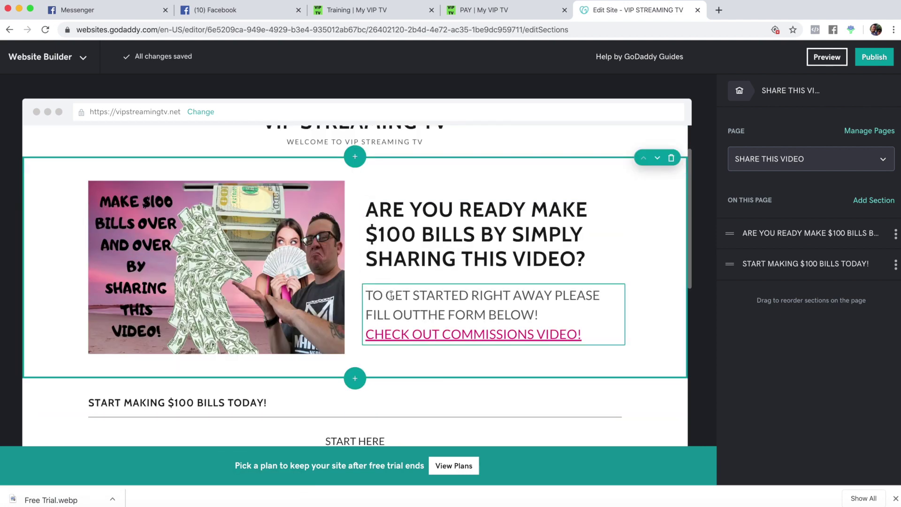
click(384, 341)
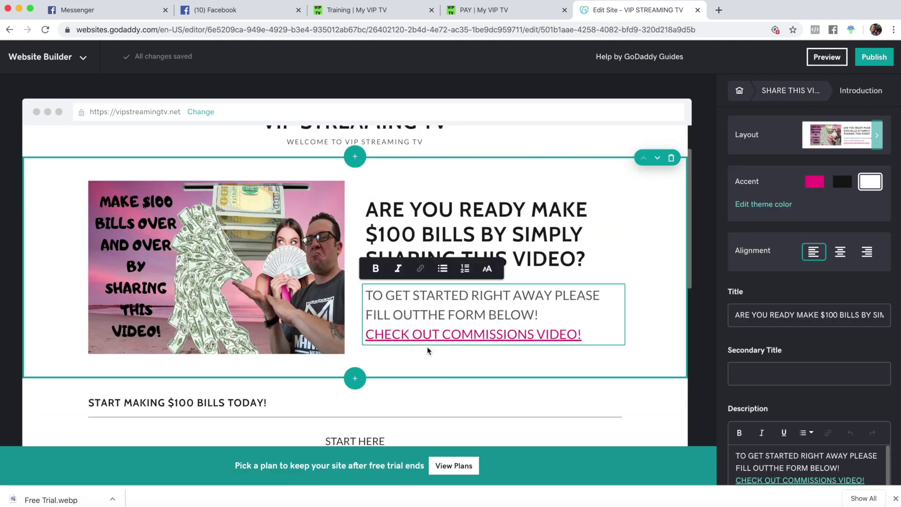
scroll(871, 401, down, 2)
click(853, 346)
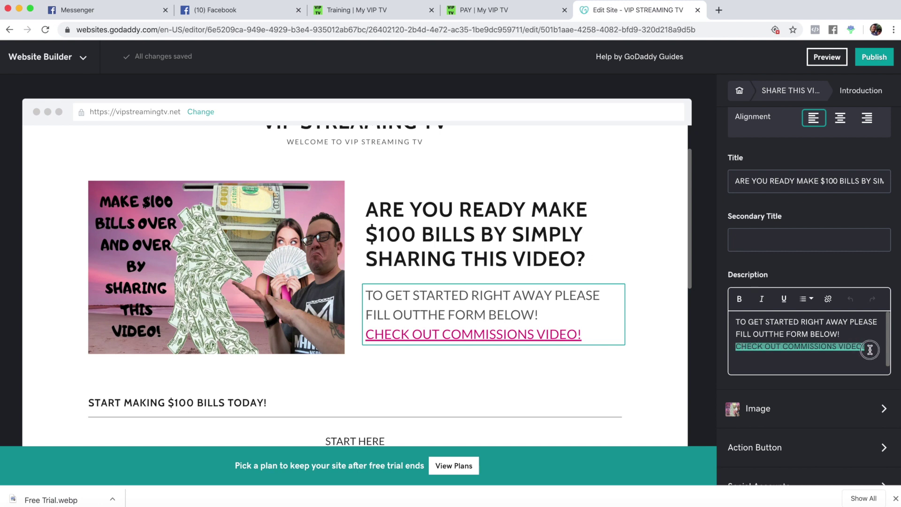
click(827, 299)
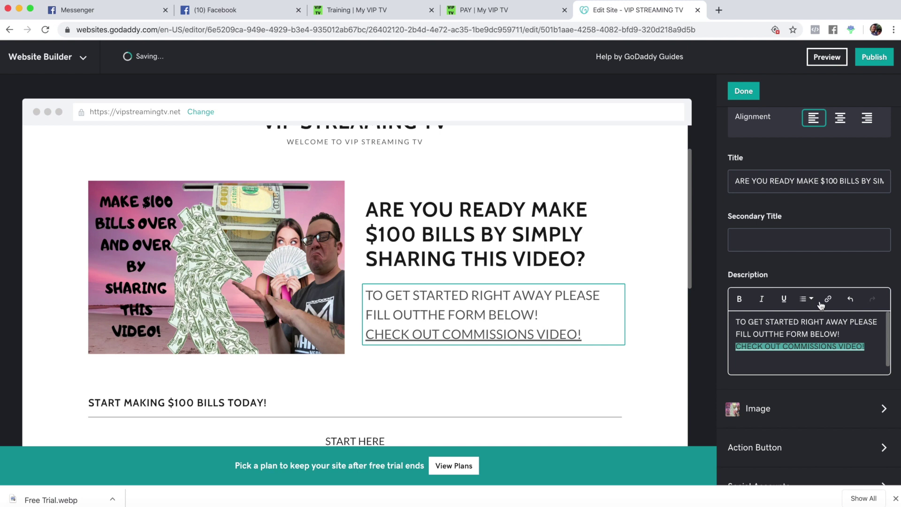
click(828, 300)
click(633, 313)
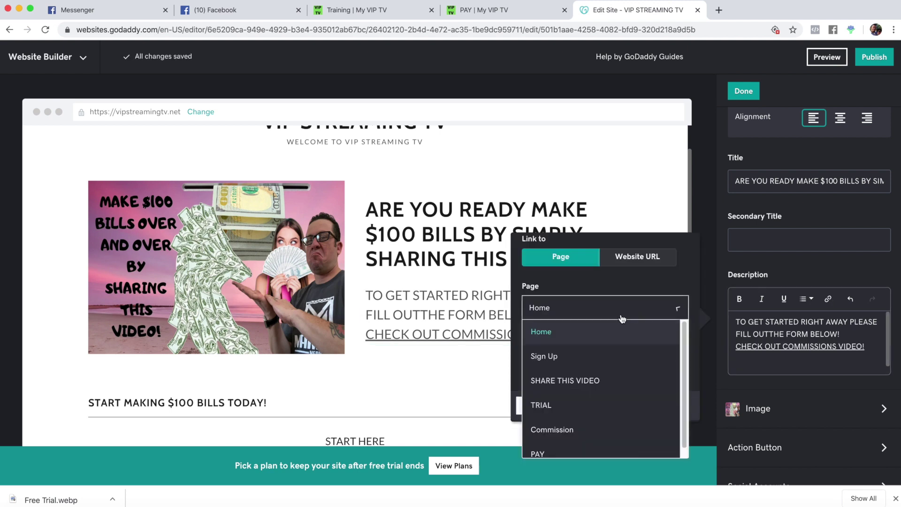
click(569, 426)
click(571, 365)
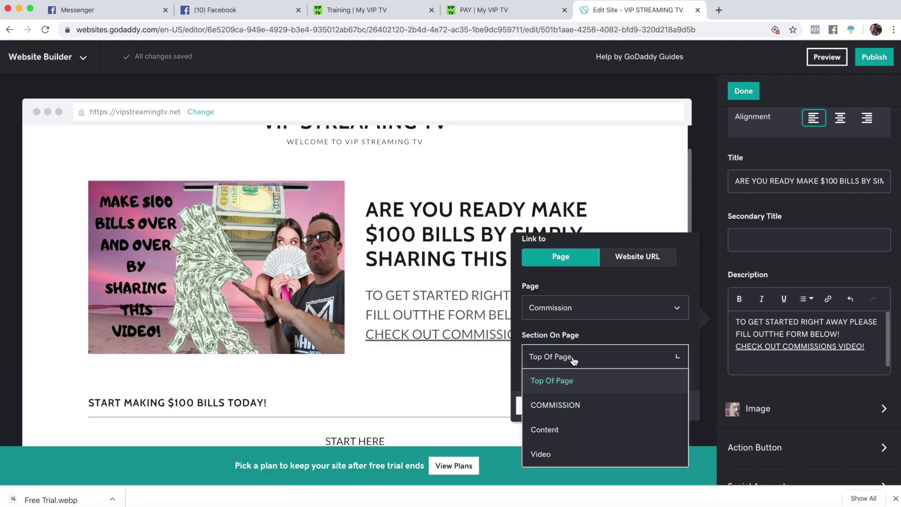
click(559, 405)
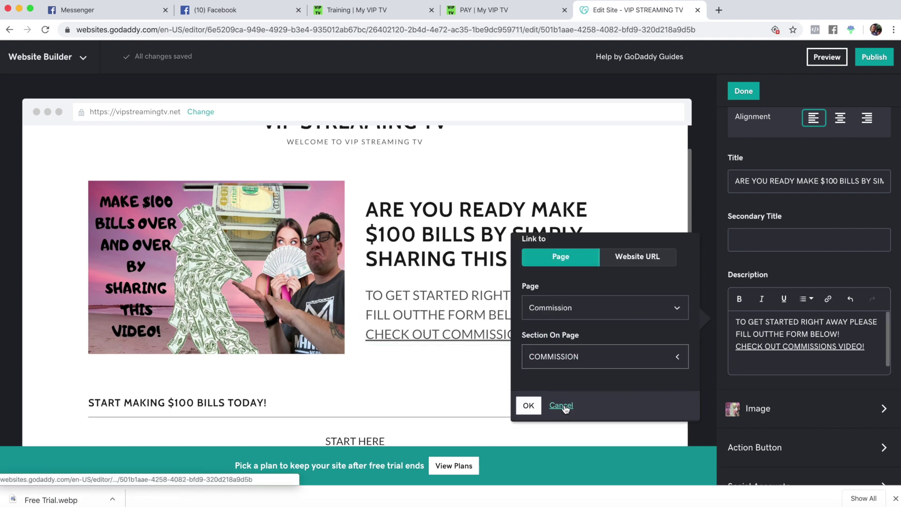
click(527, 407)
- Review the TRIAL page's introduction and form, and the Commission page's sections down to the footer
scroll(373, 144, up, 1)
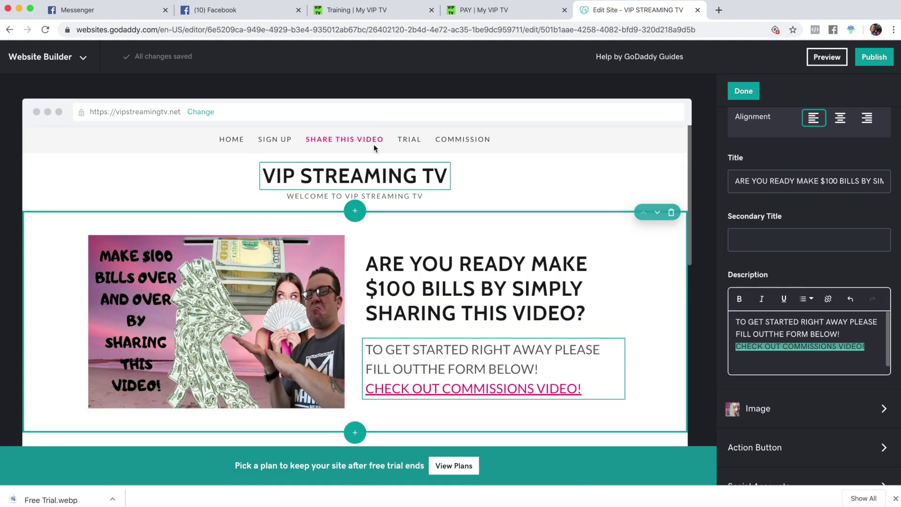
click(408, 139)
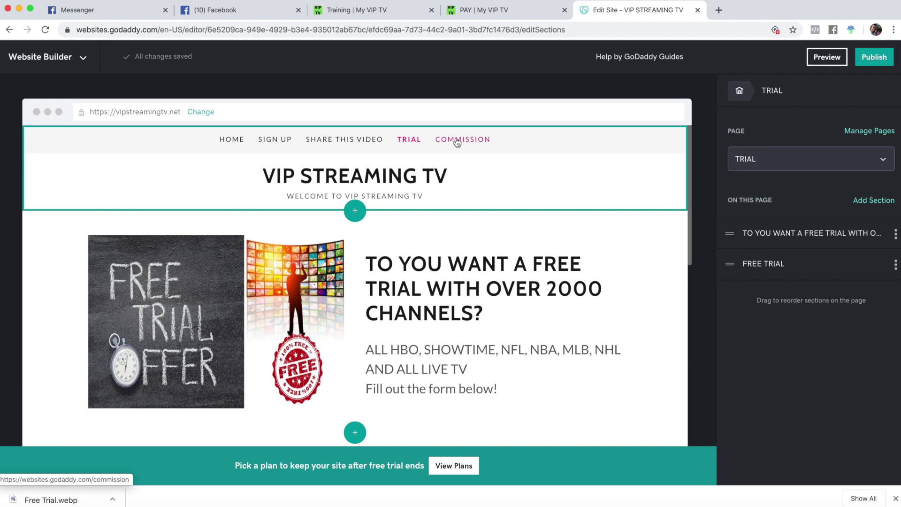
scroll(416, 257, down, 10)
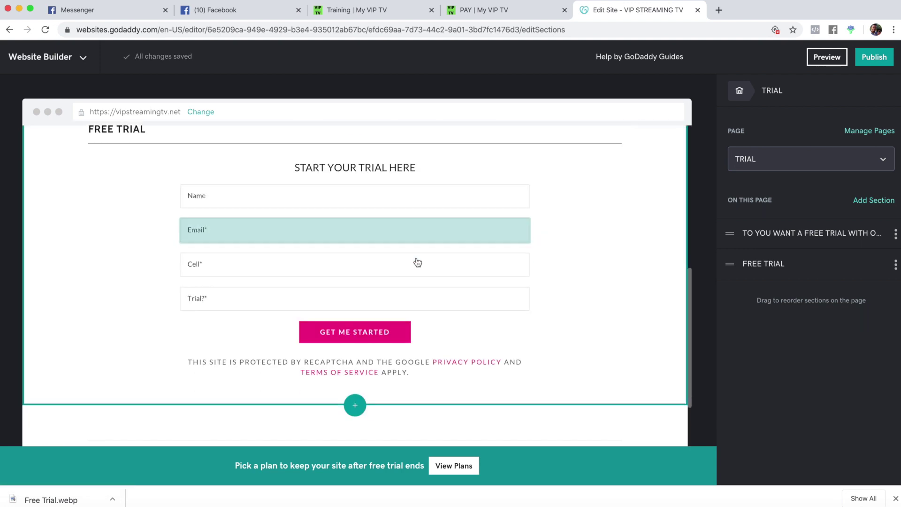
scroll(416, 257, up, 10)
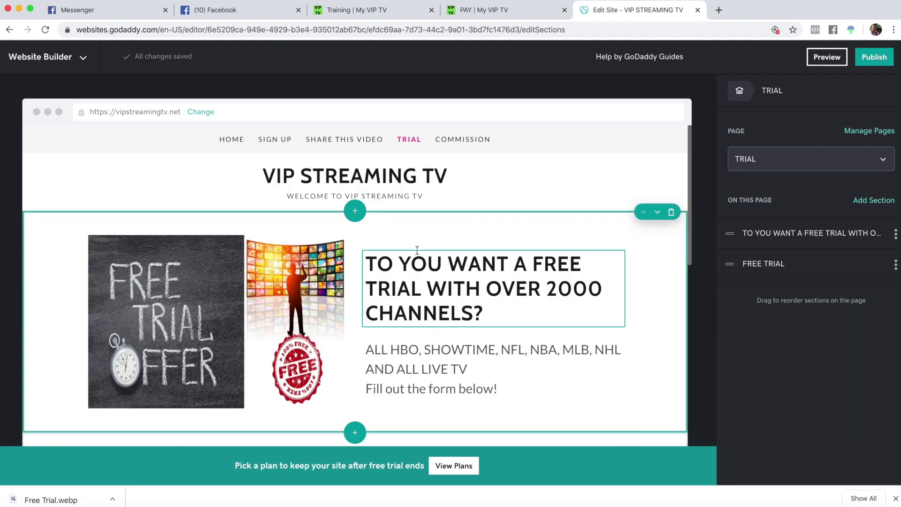
click(476, 139)
scroll(416, 291, down, 5)
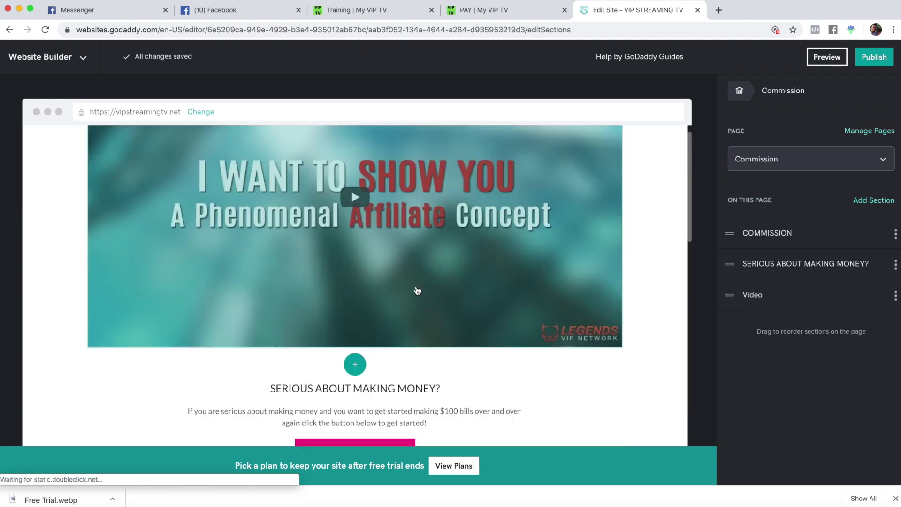
scroll(416, 290, down, 7)
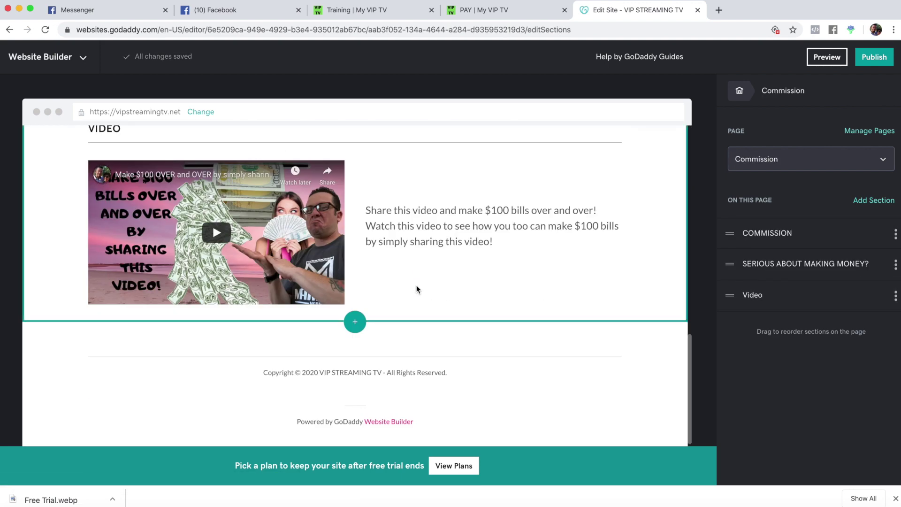
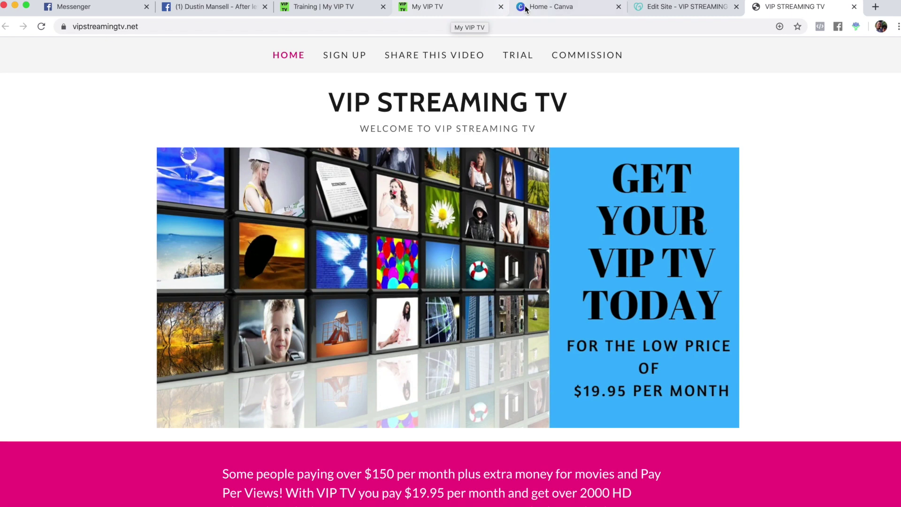
- Switch to Canva and create a new design with custom dimensions of 150 × 150 px
click(545, 9)
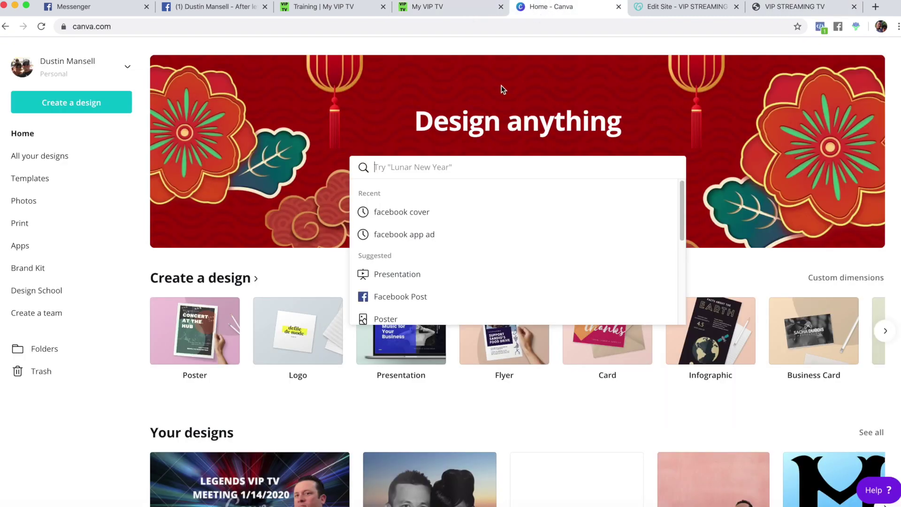
click(54, 105)
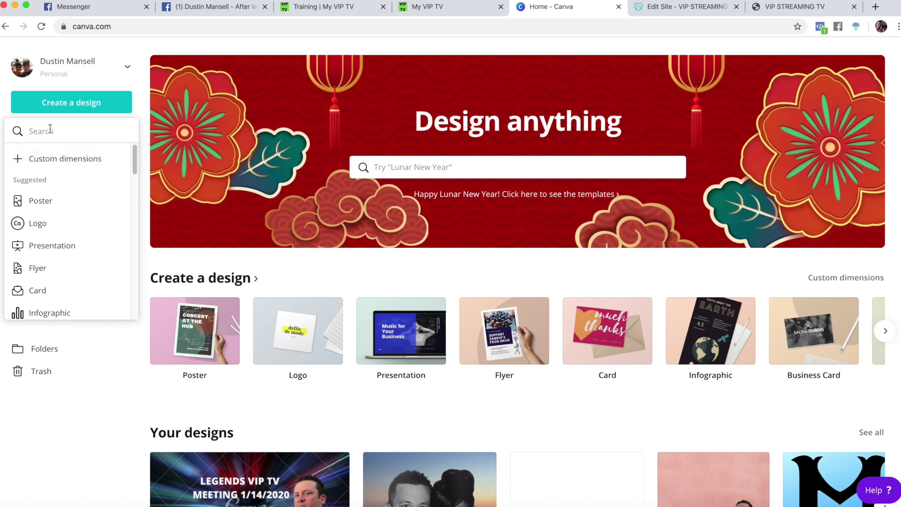
click(54, 160)
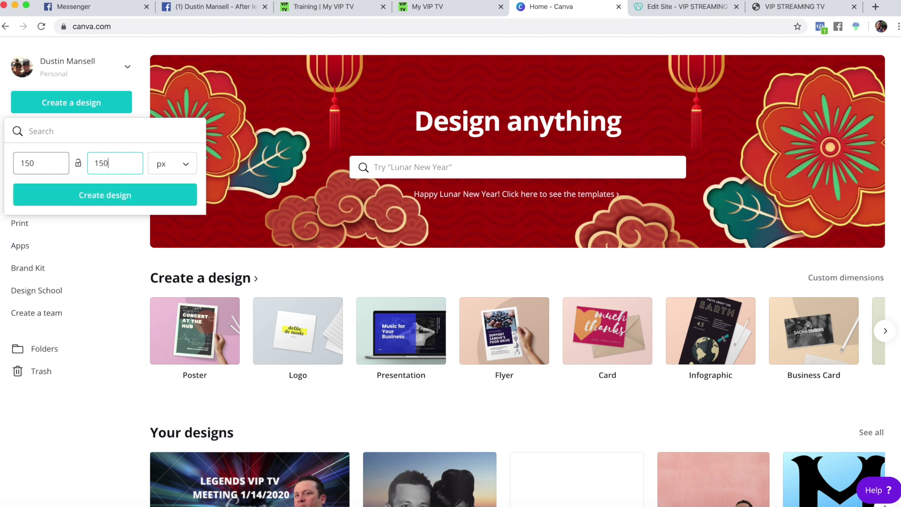
click(81, 192)
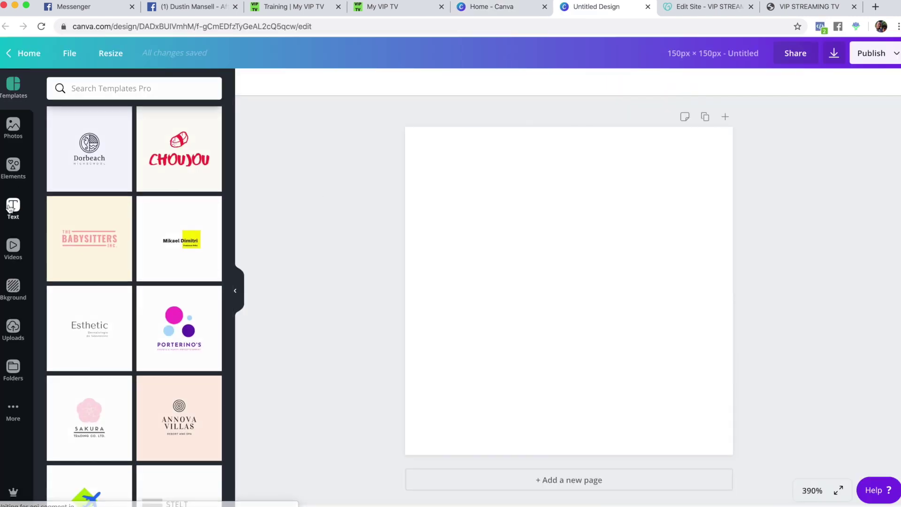
- Add a heading to the blank canvas, move it down onto the page and make it read "VIP TV"
click(10, 208)
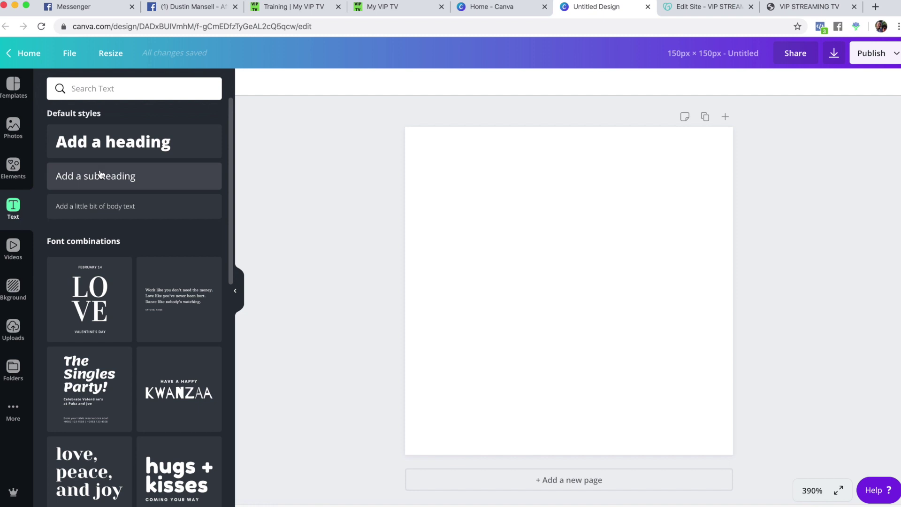
click(109, 150)
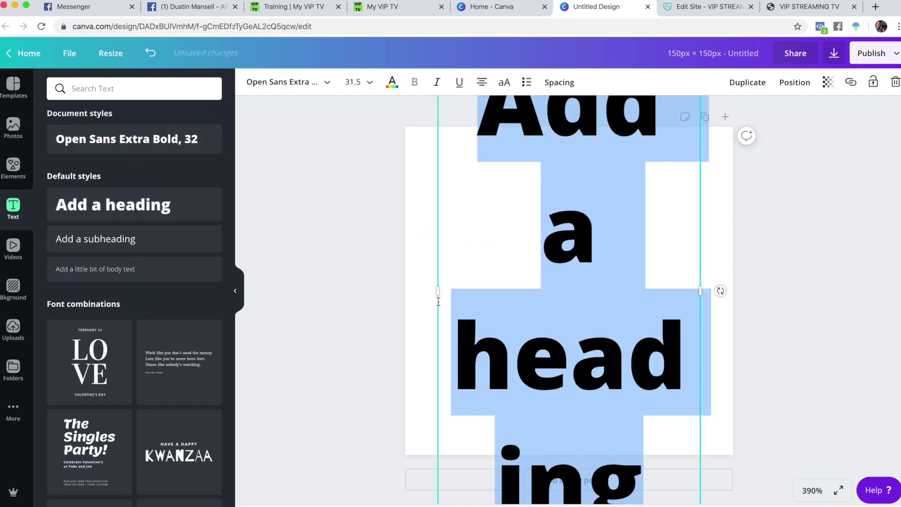
triple_click(499, 289)
text(TV)
click(524, 183)
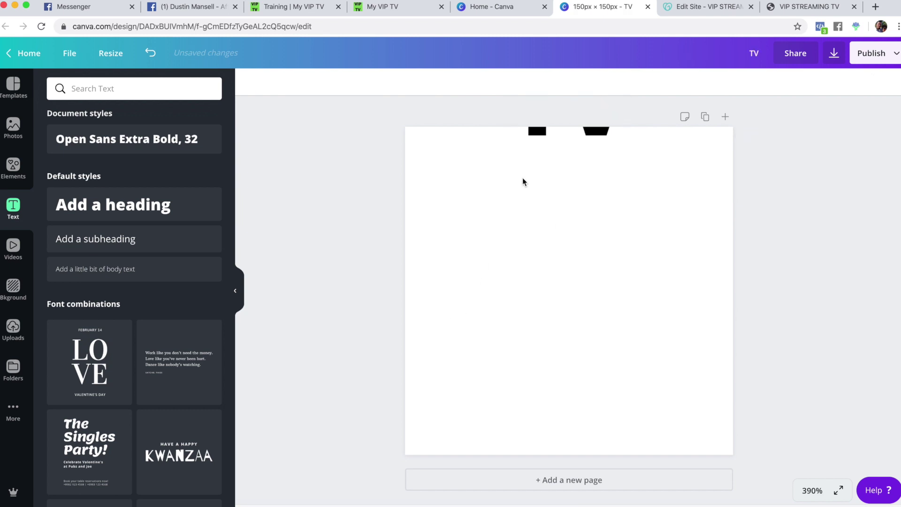
drag(539, 135, 542, 306)
double_click(514, 269)
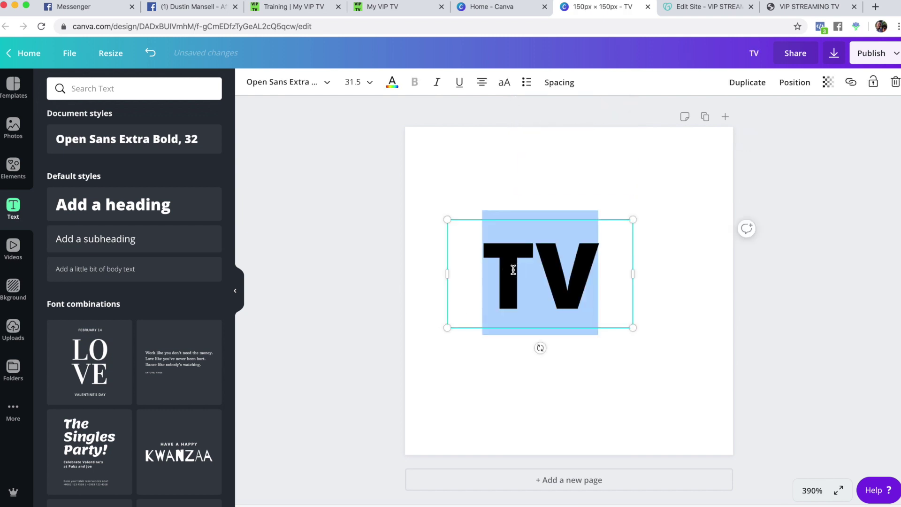
text(VIP TV)
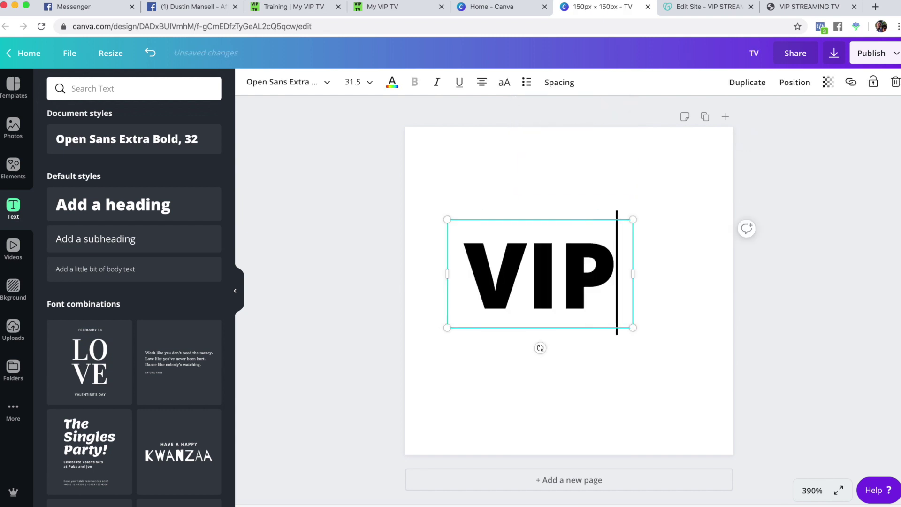
click(711, 295)
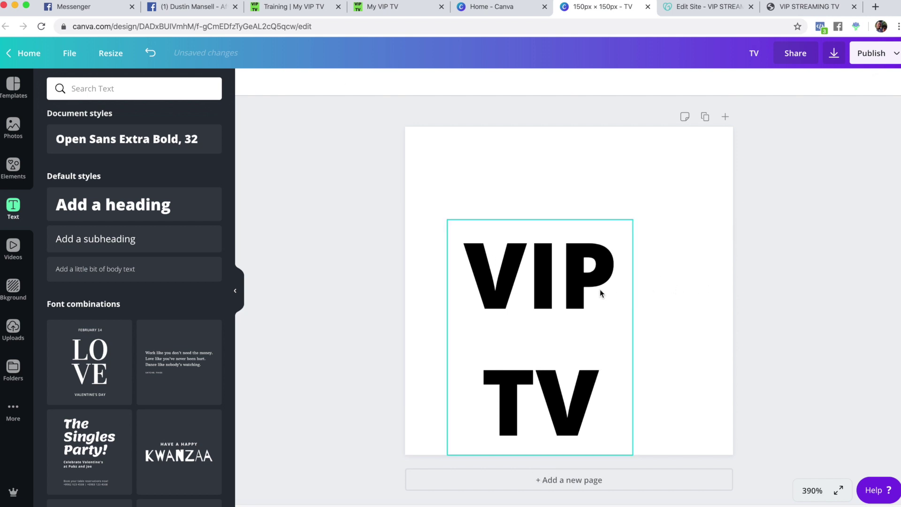
- Enlarge the VIP TV heading to font size 48.6 and position it to fill the middle of the canvas
drag(565, 282, 510, 175)
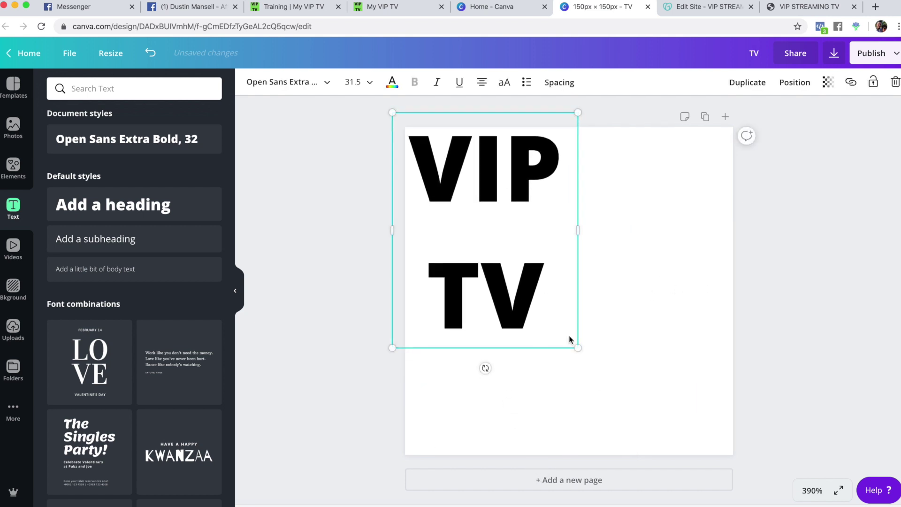
drag(583, 352, 736, 425)
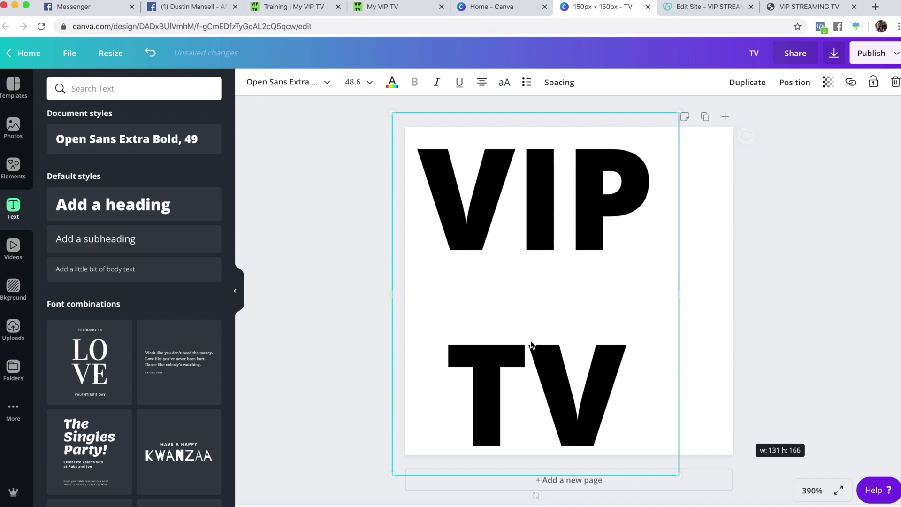
drag(553, 316, 589, 318)
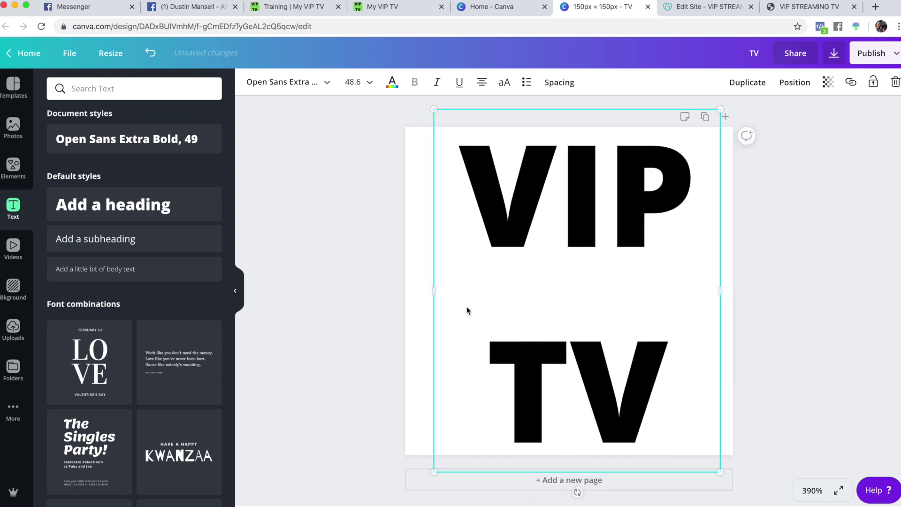
- Set the design's background to solid pink and download it as a PNG
click(15, 286)
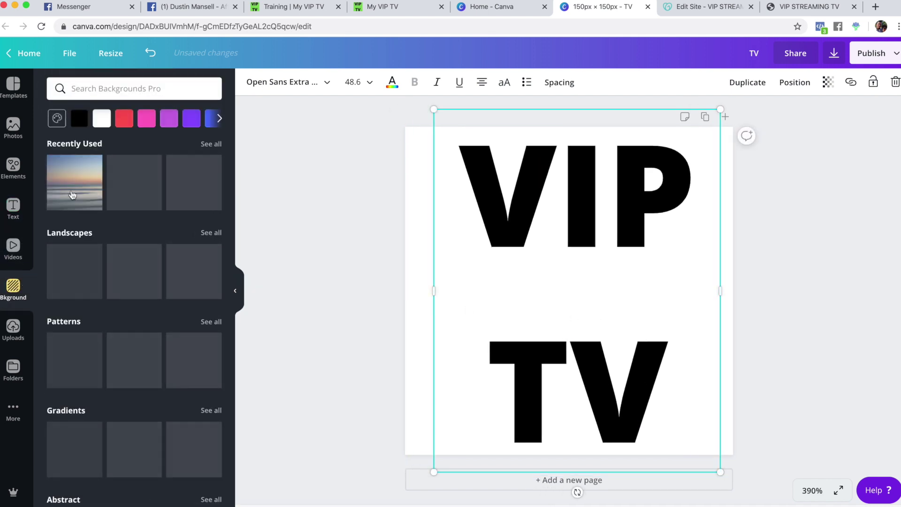
click(142, 121)
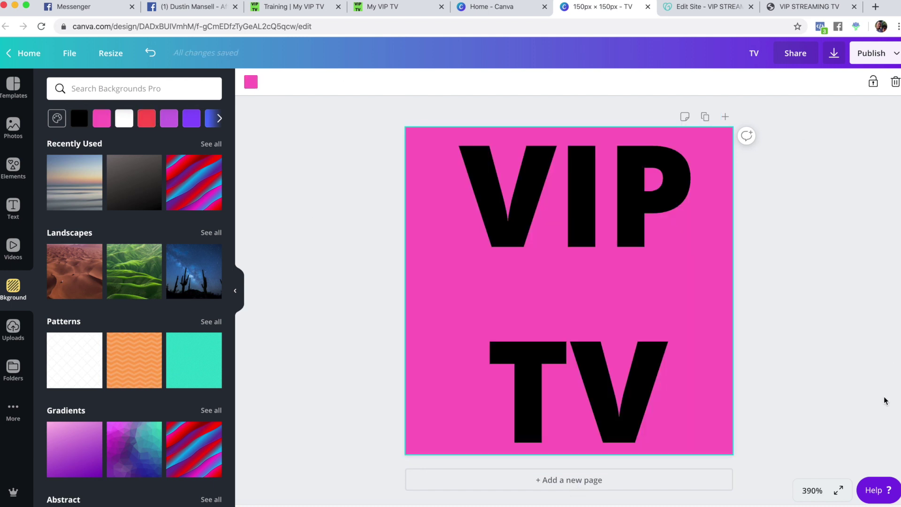
click(833, 53)
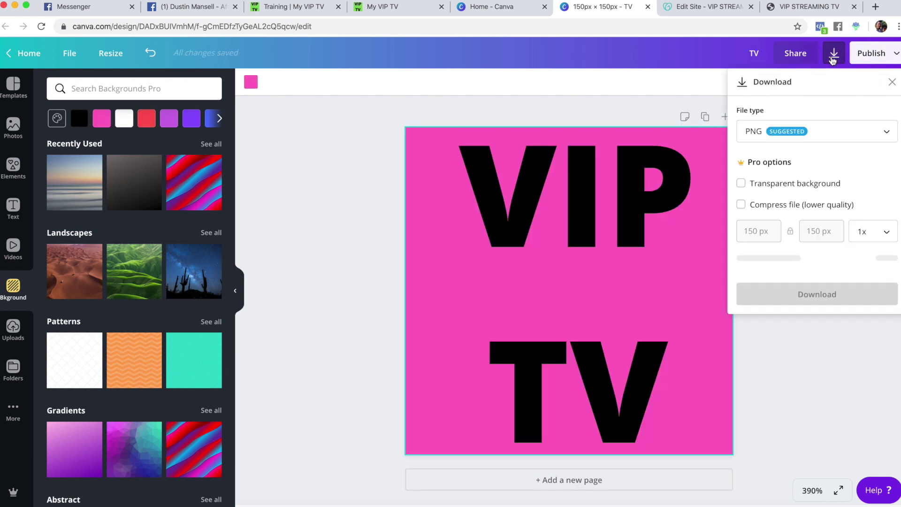
click(817, 267)
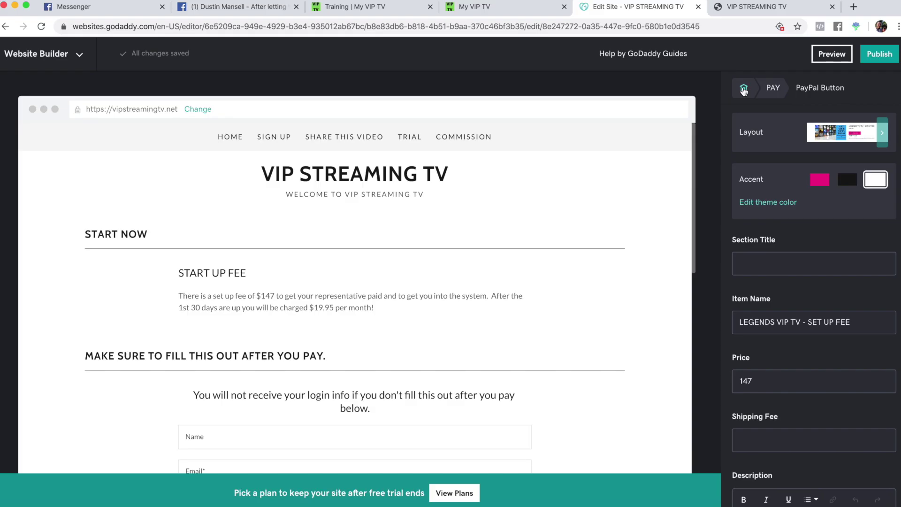
- In the GoDaddy Website Builder's site settings, upload TV.png as the website's favicon and finish the favicon edit
click(744, 90)
click(760, 233)
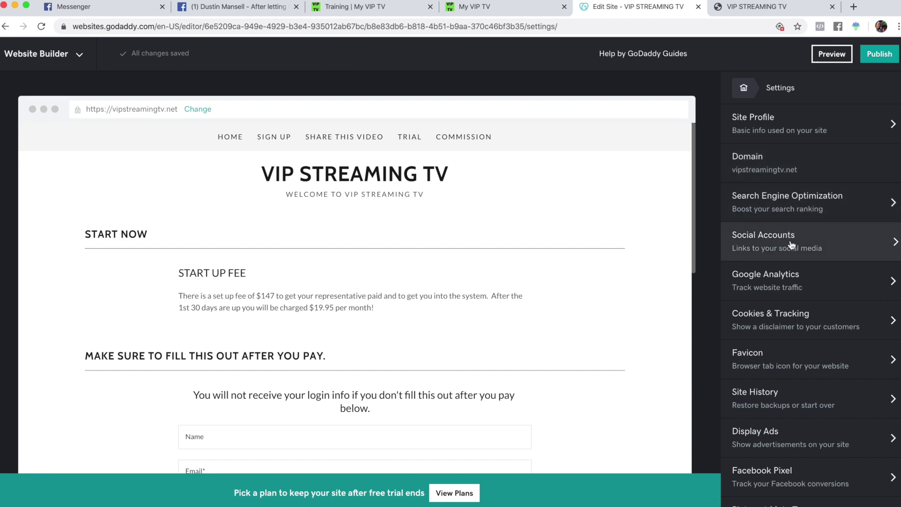
scroll(781, 268, down, 1)
scroll(782, 269, down, 1)
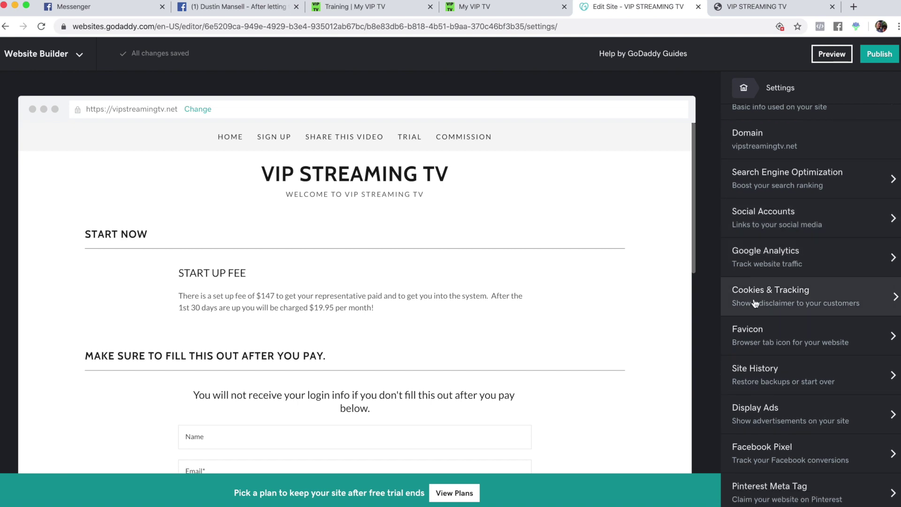
click(772, 338)
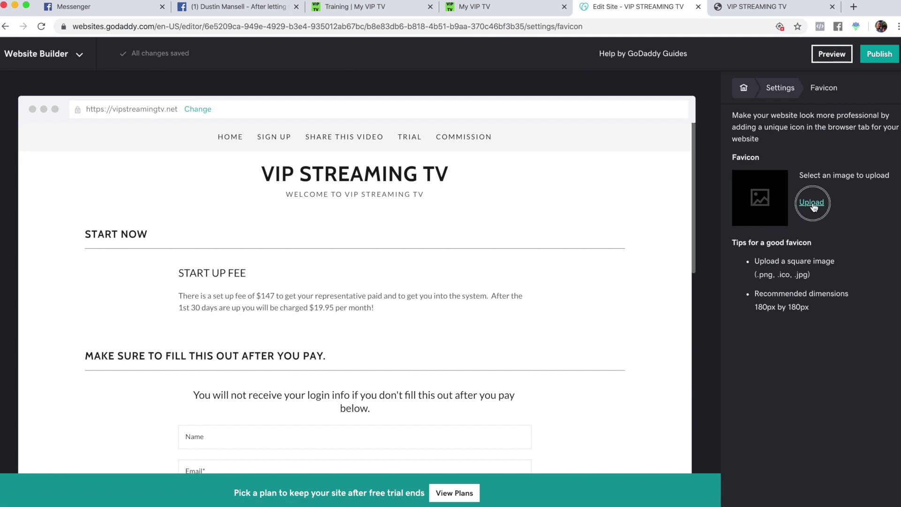
click(811, 203)
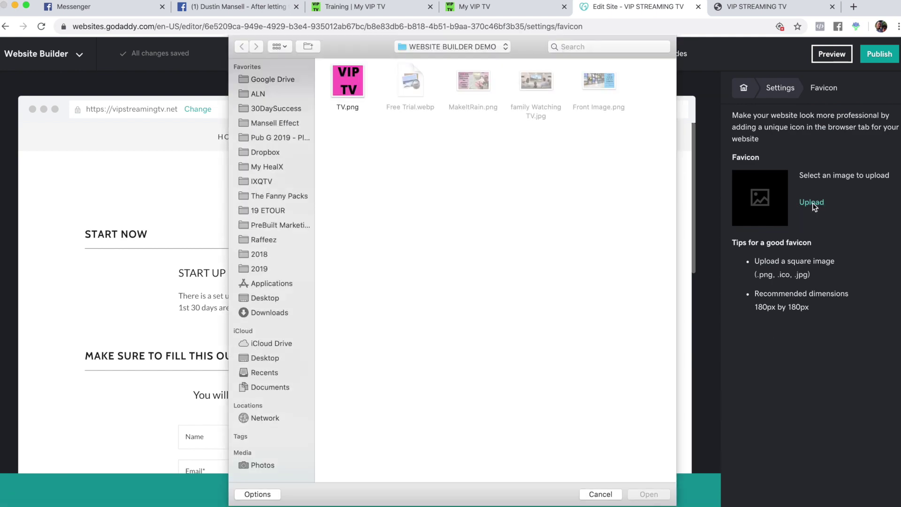
click(345, 82)
click(647, 494)
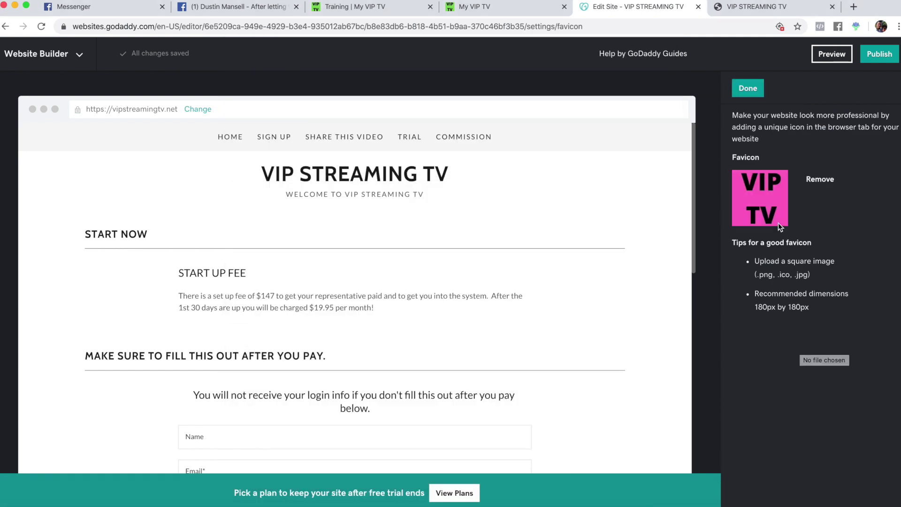
click(747, 88)
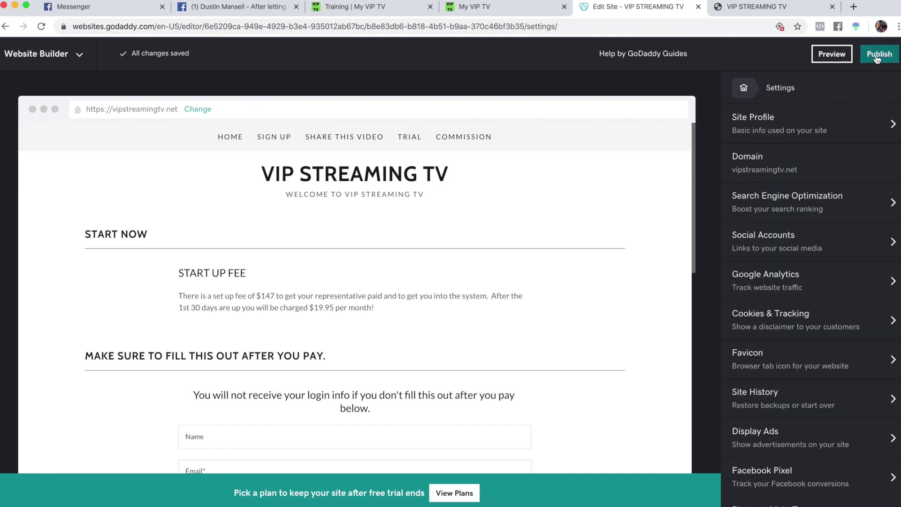
- Publish the site with its favicon and reload the live VIP STREAMING TV page
click(879, 53)
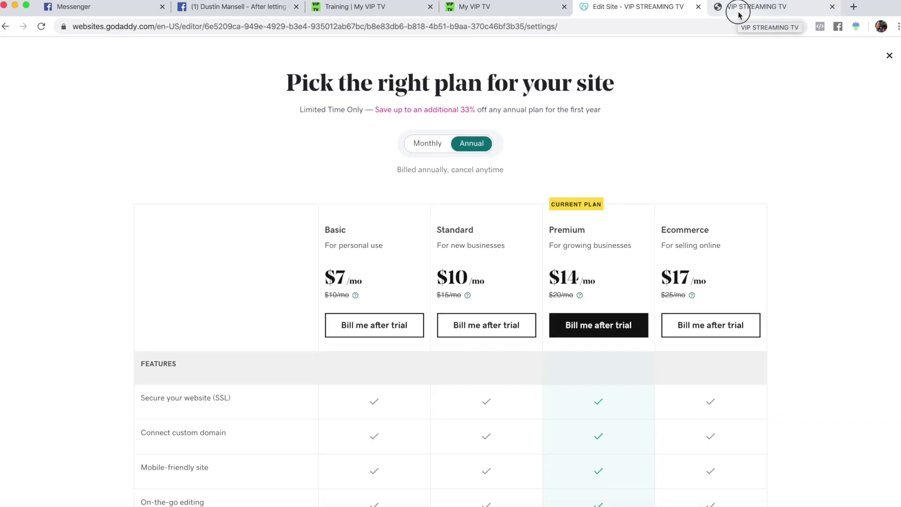
click(740, 9)
click(40, 27)
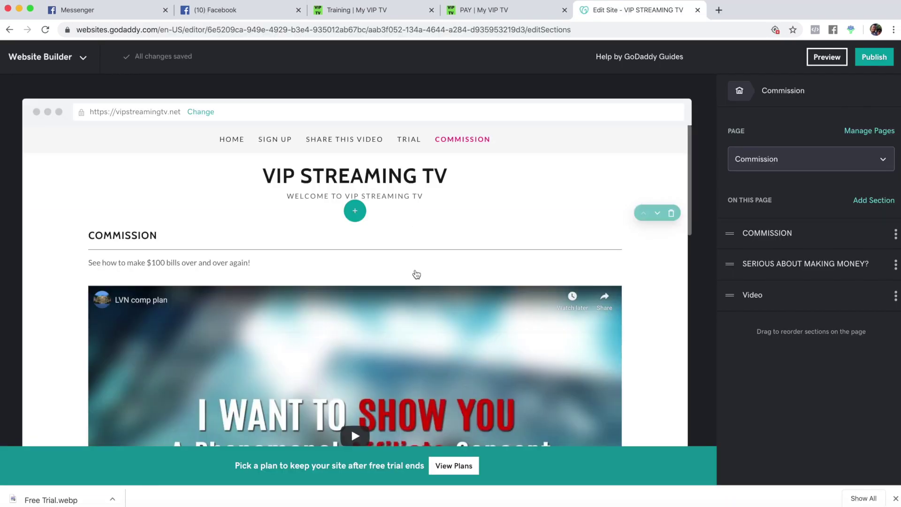
- Return to the Home page in the site editor, publish the site, and open it at vipstreamingtv.godaddysites.com
click(233, 143)
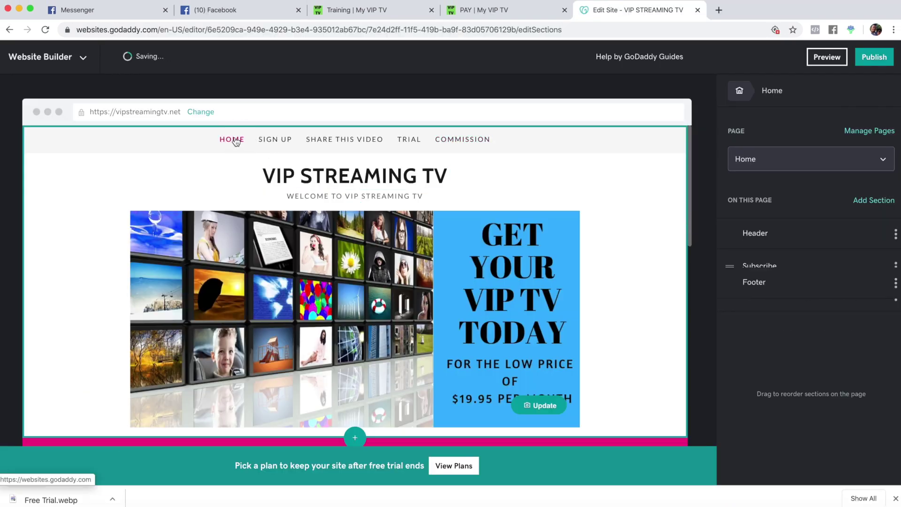
click(884, 59)
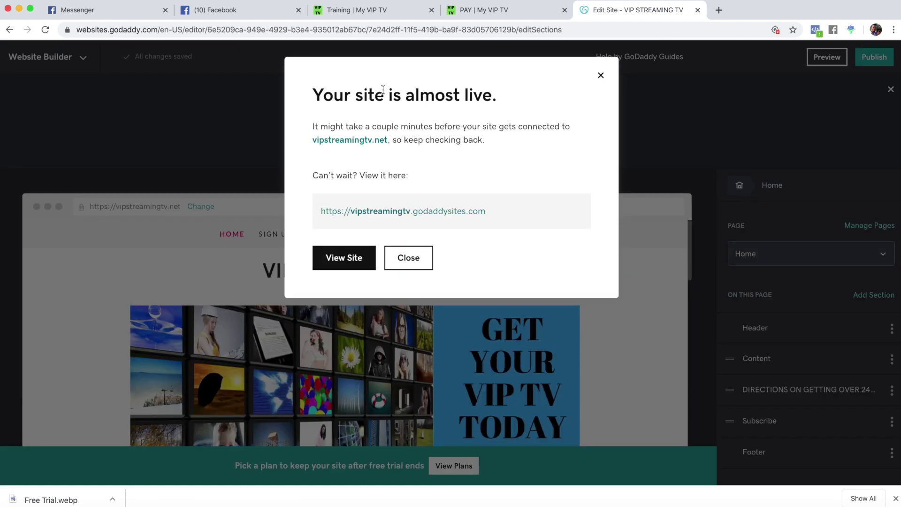
drag(307, 142, 387, 145)
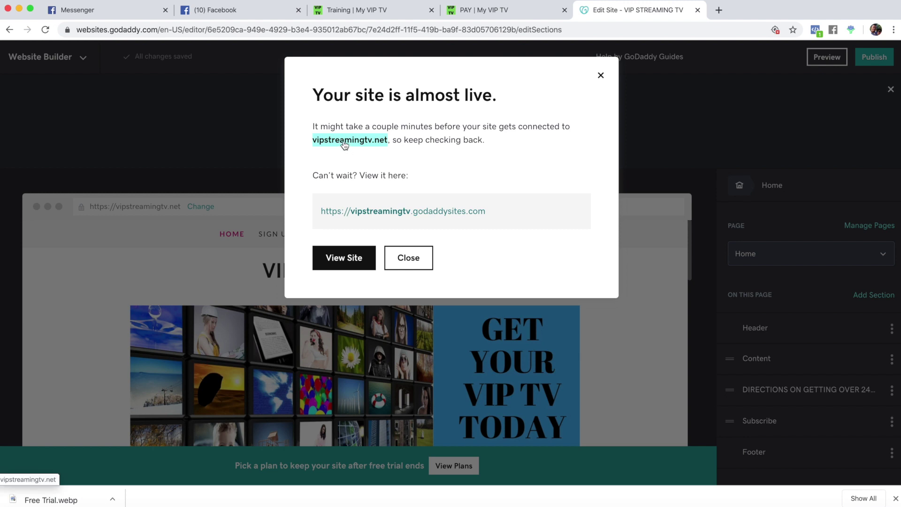
click(373, 214)
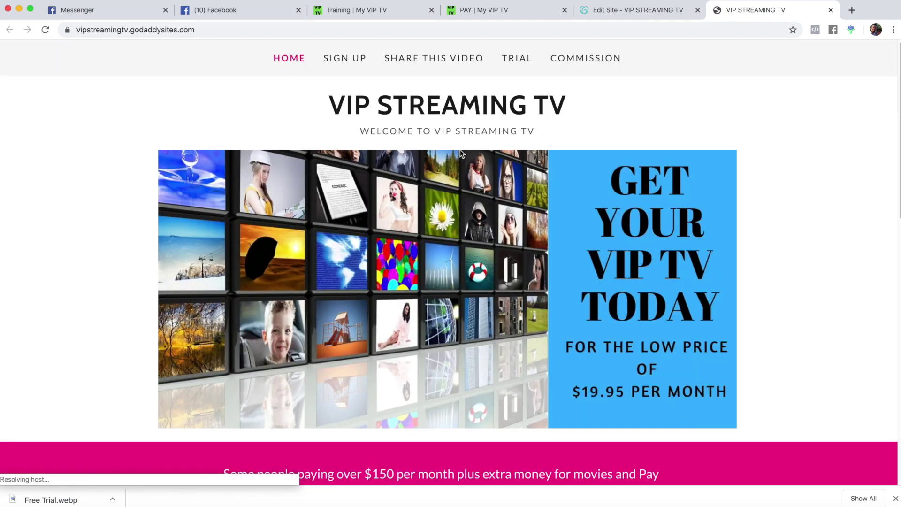
- Review the published home page, following its TRY IT FOR FREE link to the Trial page, and open the Commission page
scroll(426, 229, down, 2)
scroll(426, 228, down, 10)
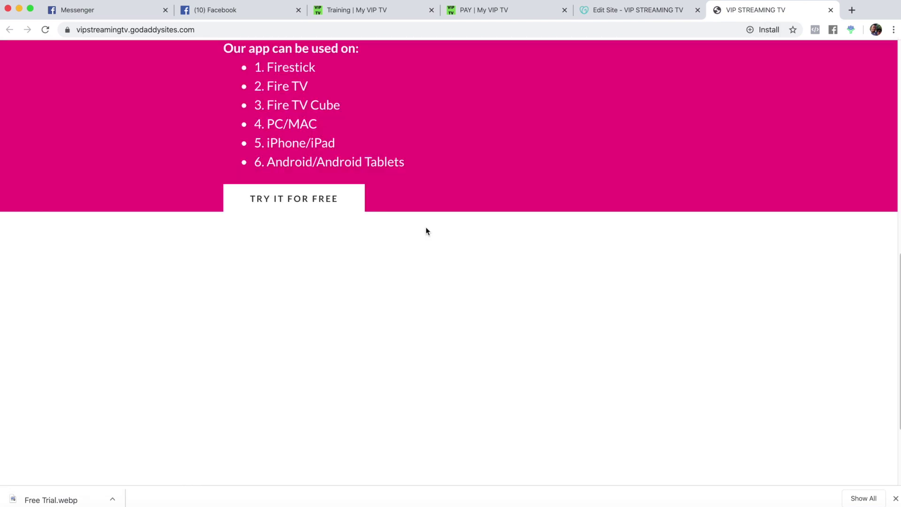
scroll(426, 229, up, 5)
scroll(420, 229, down, 1)
click(268, 437)
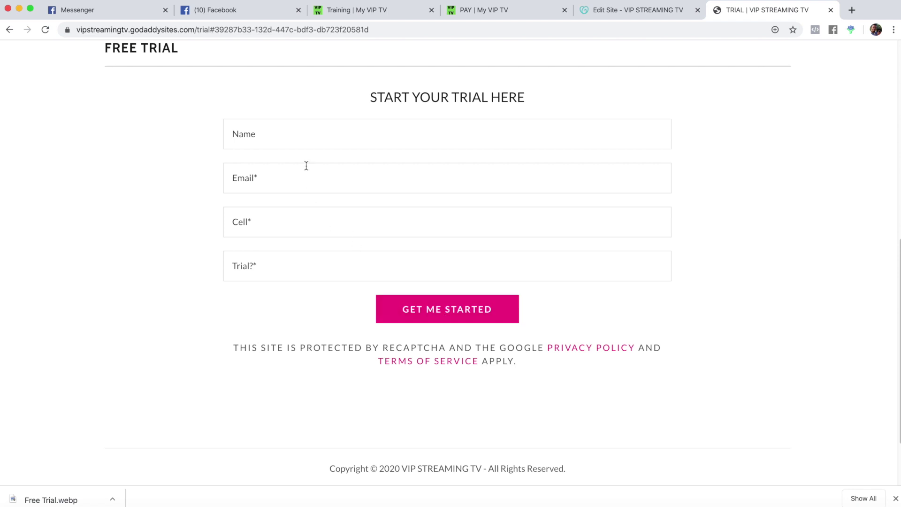
scroll(342, 207, up, 9)
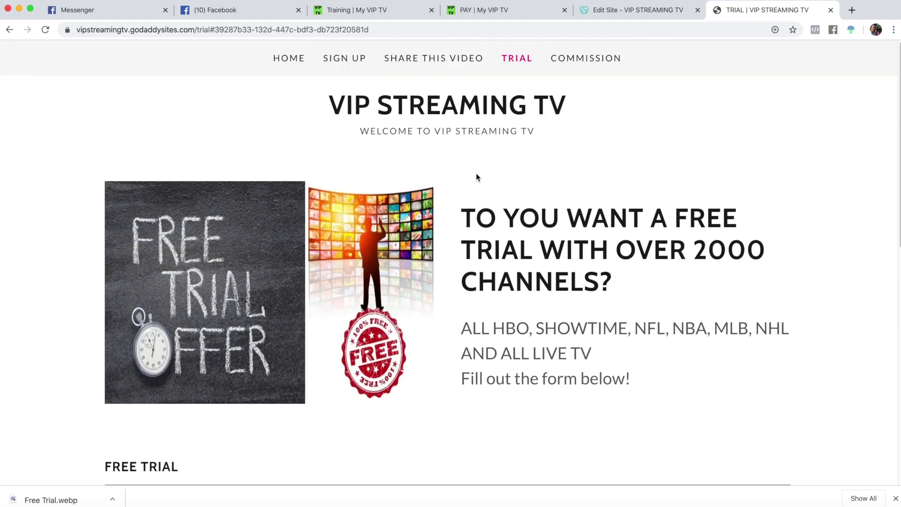
click(574, 58)
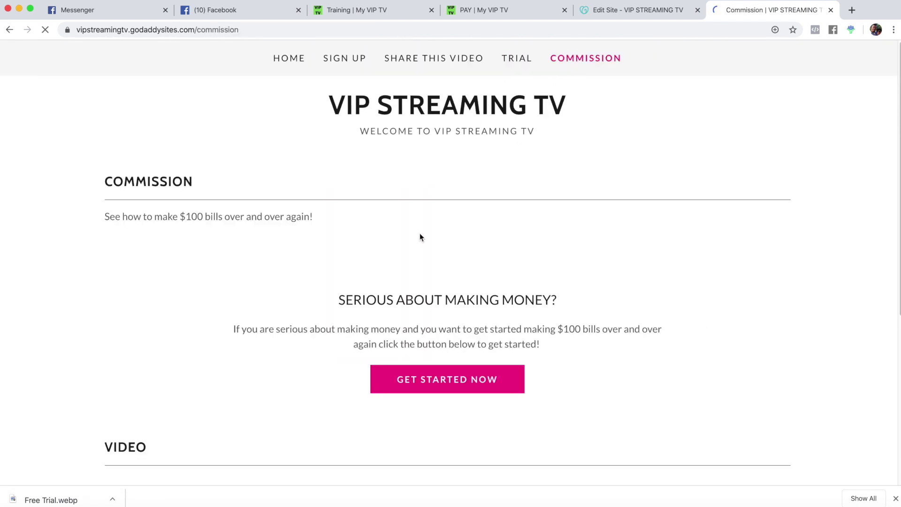